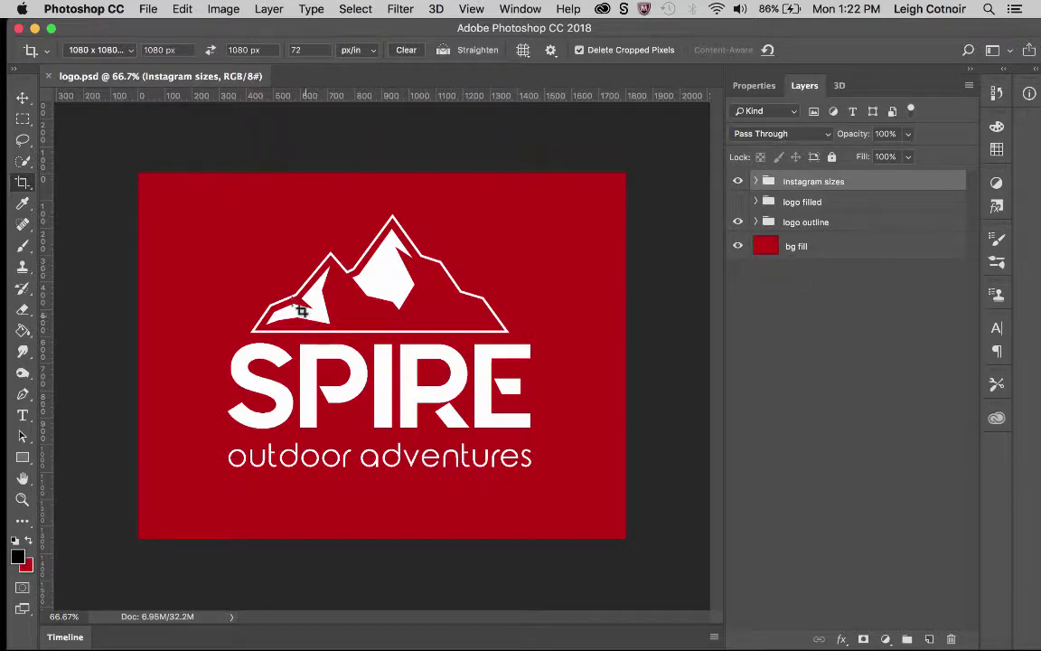
# - Select the left mountain shape in the logo outline group and display its path's anchor points
pyautogui.press('m')
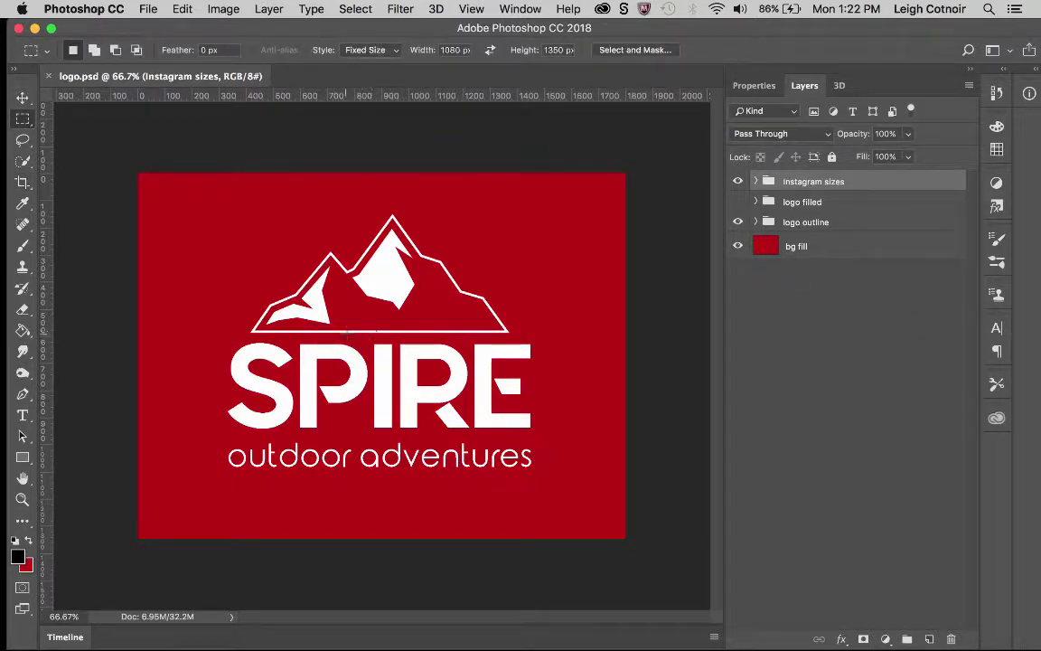
pyautogui.scroll(5, 348, 334)
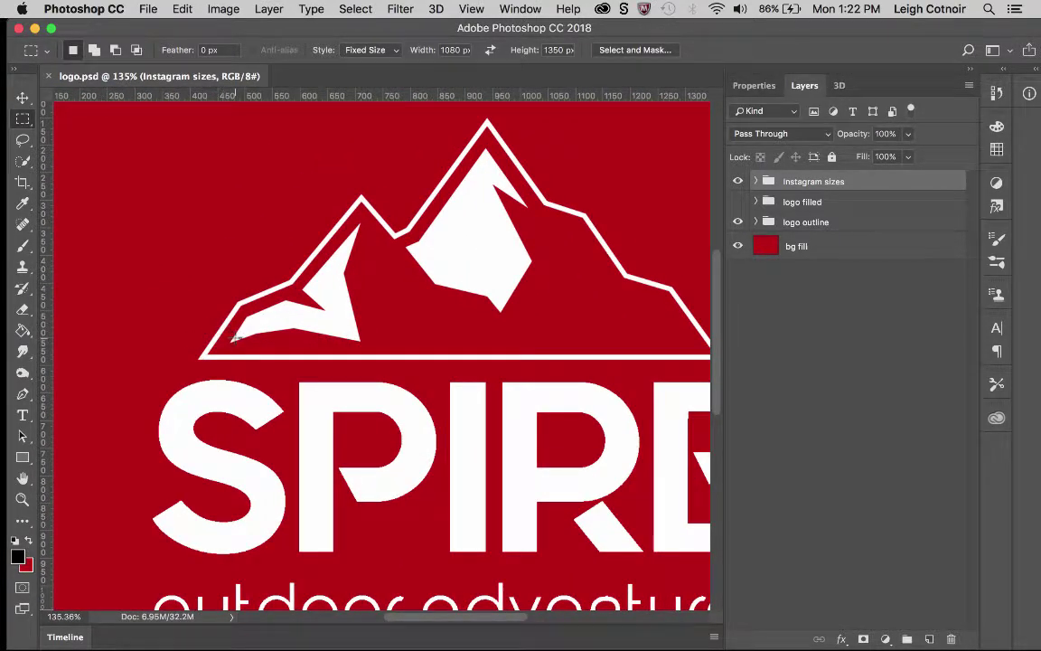
pyautogui.click(22, 436)
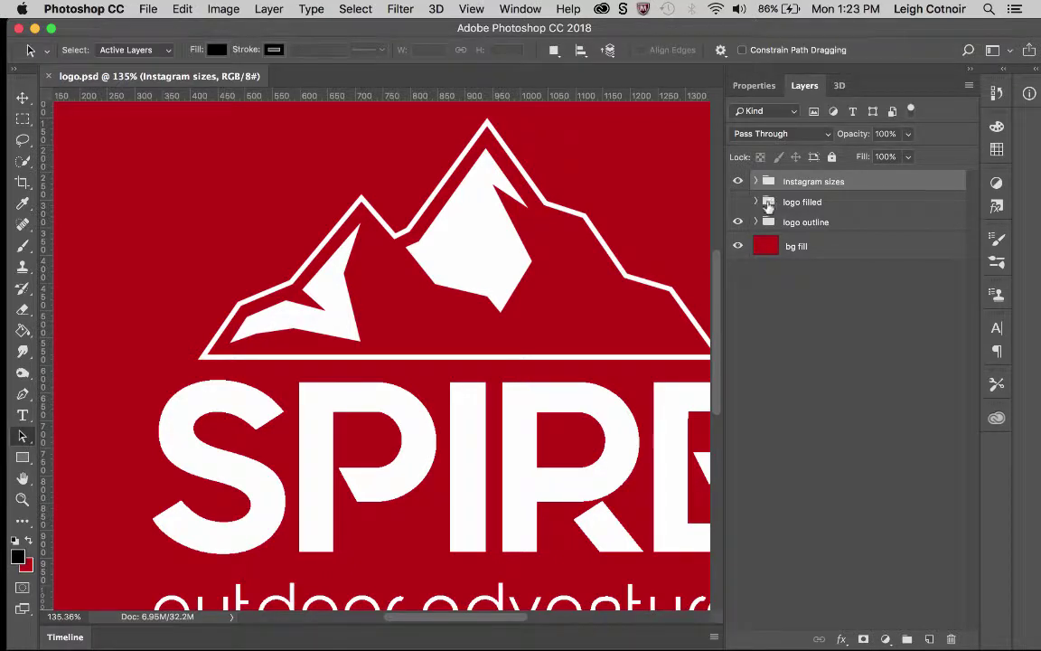
pyautogui.click(756, 222)
pyautogui.click(825, 295)
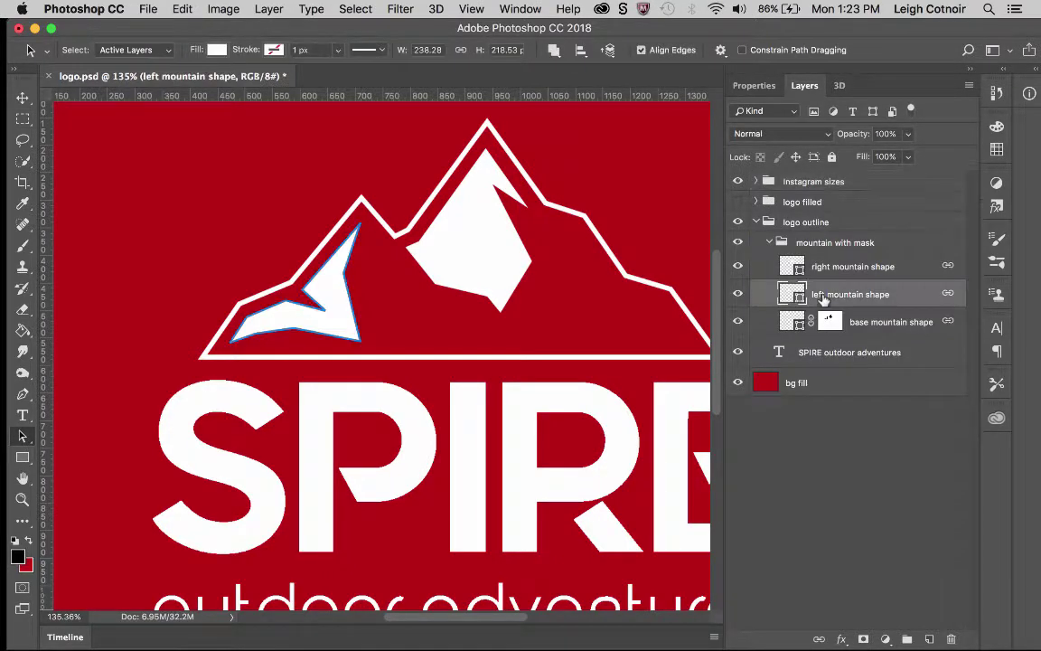
pyautogui.click(231, 343)
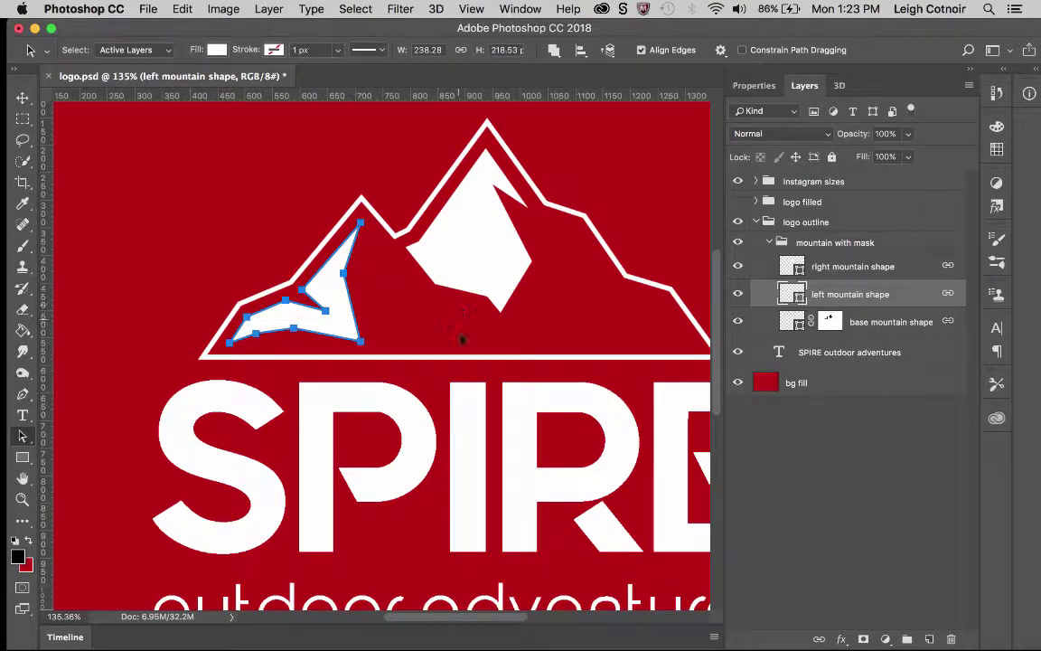
# - Inspect the base mountain shape's layer mask in the Select and Mask workspace, leaving without applying anything
pyautogui.click(829, 323)
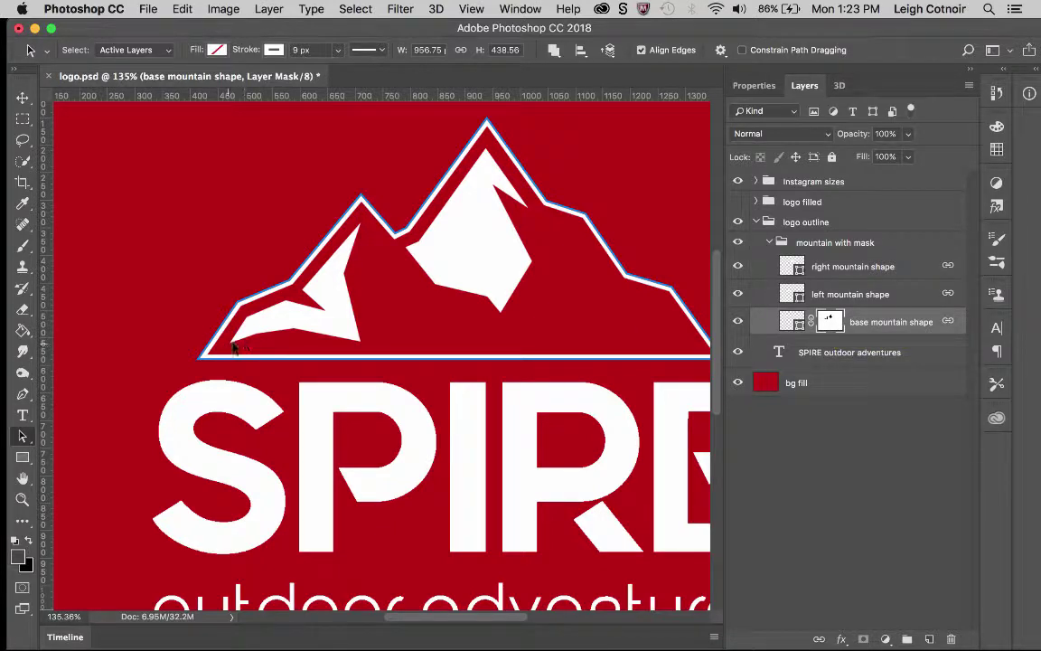
pyautogui.rightClick(826, 318)
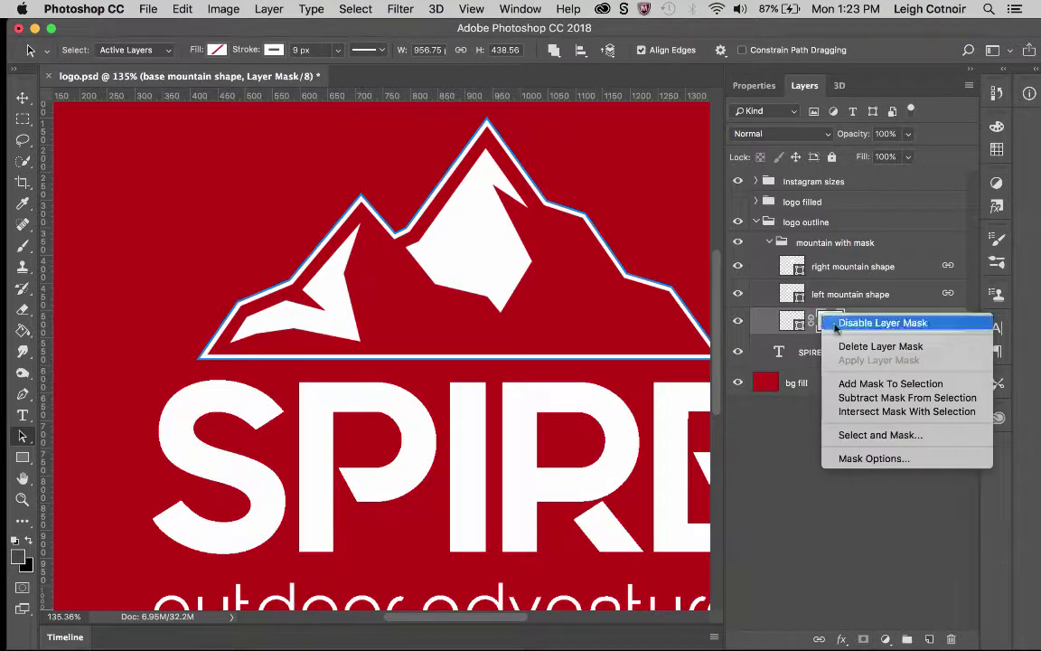
pyautogui.click(855, 435)
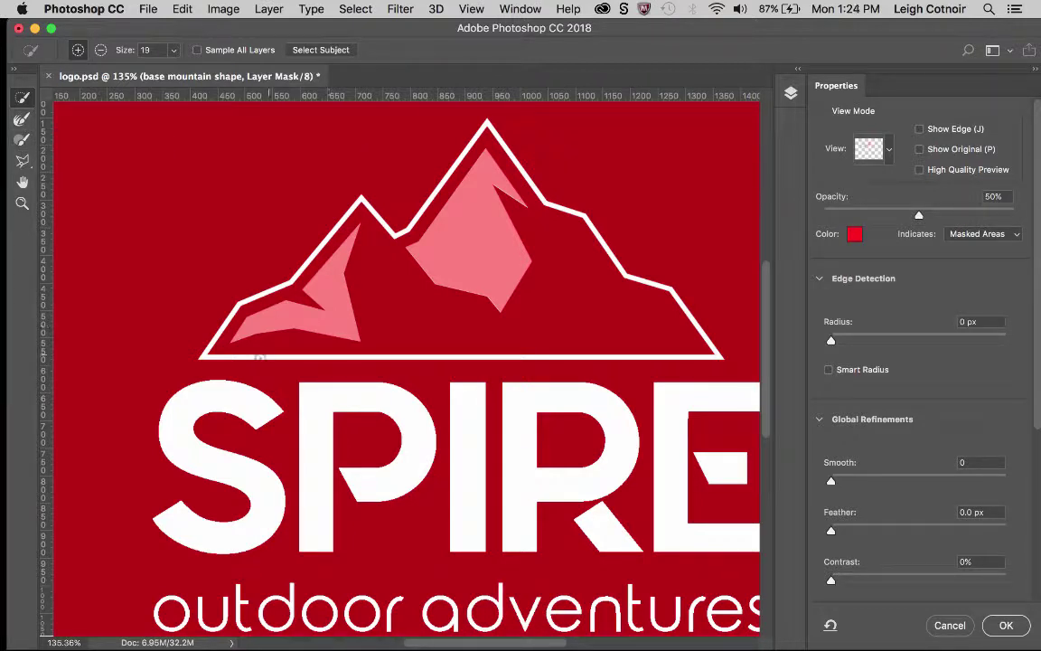
pyautogui.click(23, 141)
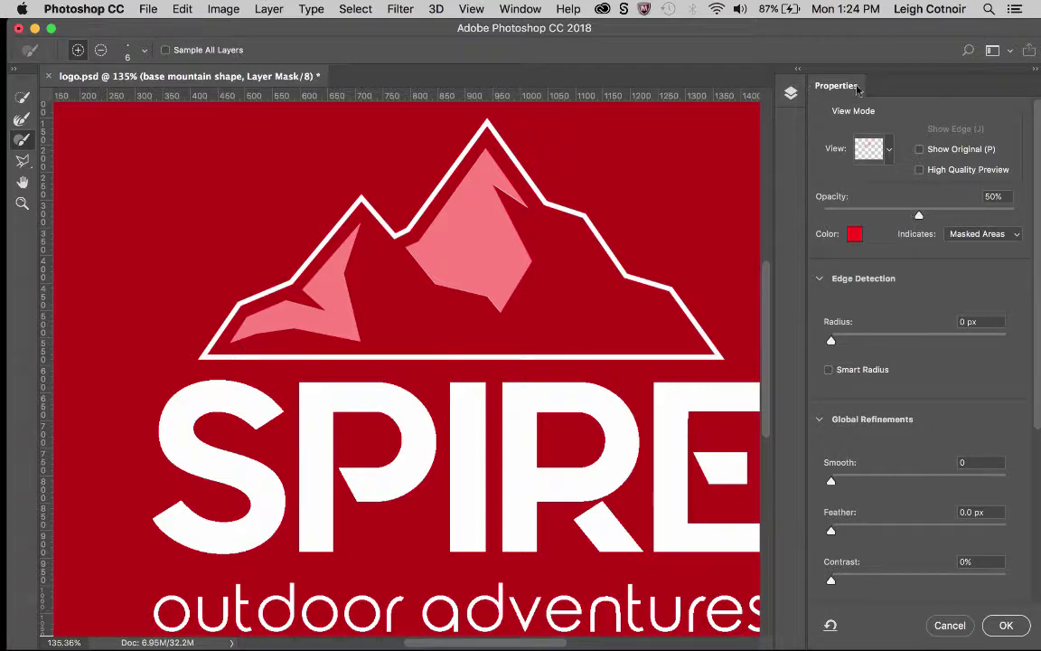
pyautogui.click(946, 626)
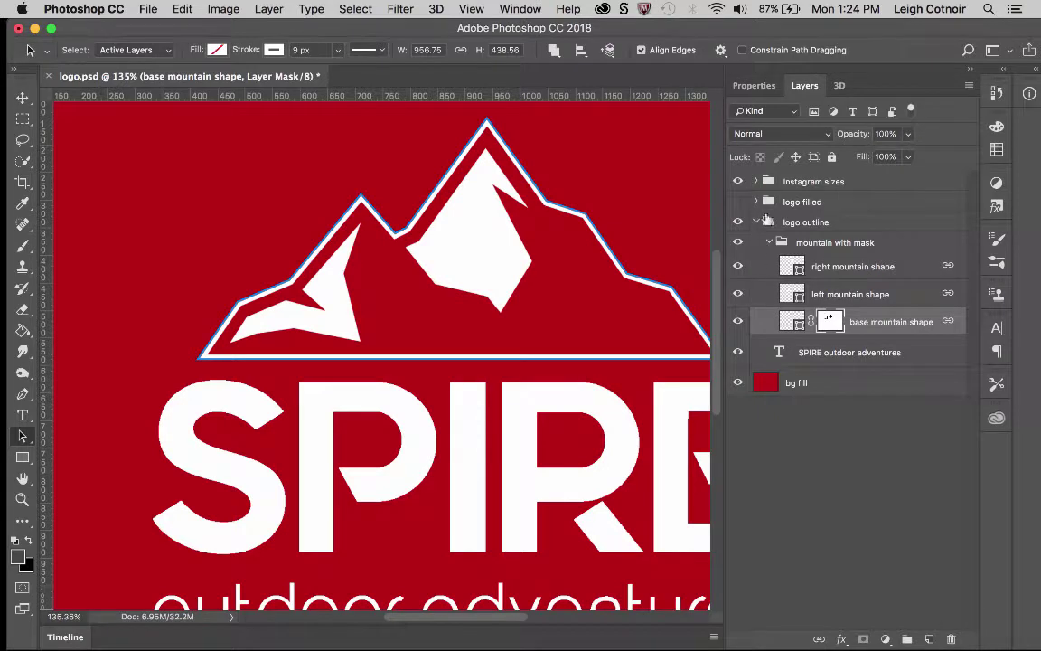
# - Examine the layers inside the logo filled group, collapse both logo groups and select logo outline
pyautogui.click(757, 201)
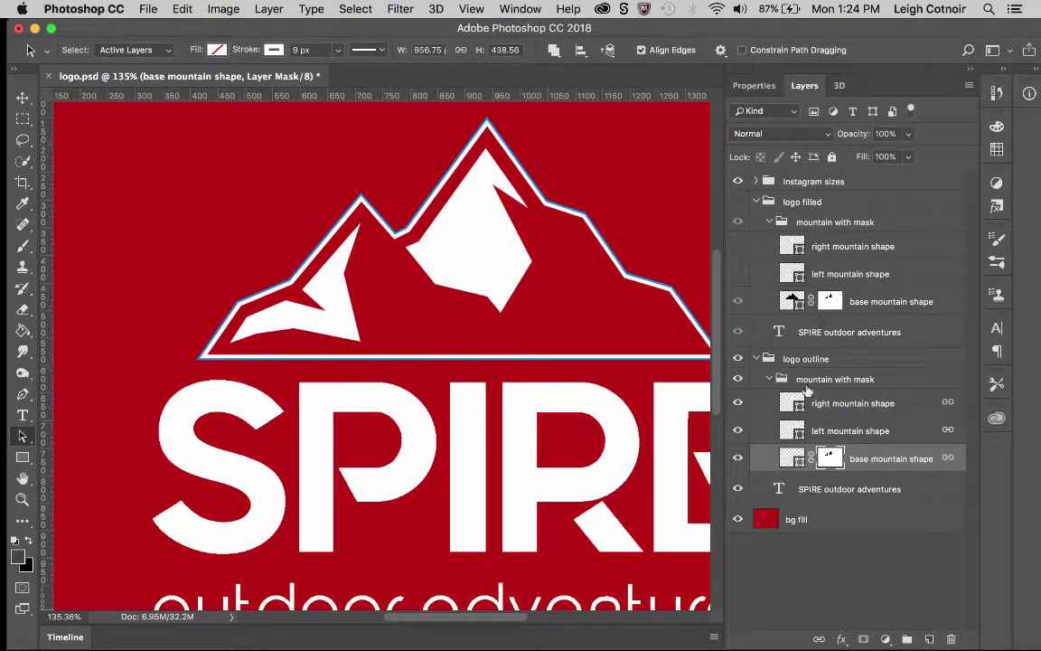
pyautogui.click(760, 203)
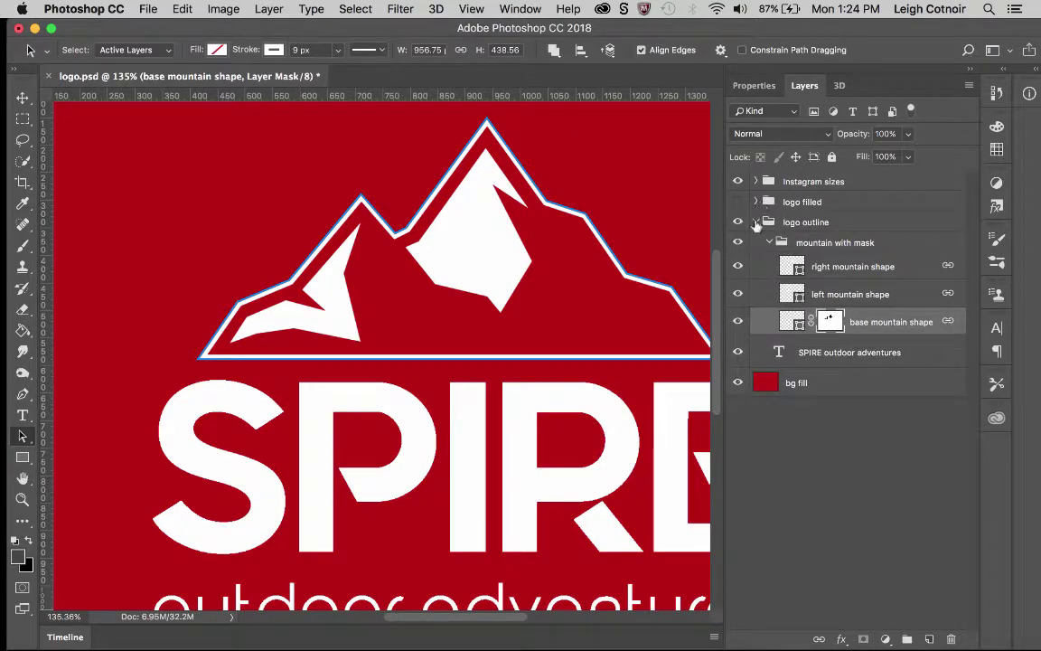
pyautogui.click(758, 223)
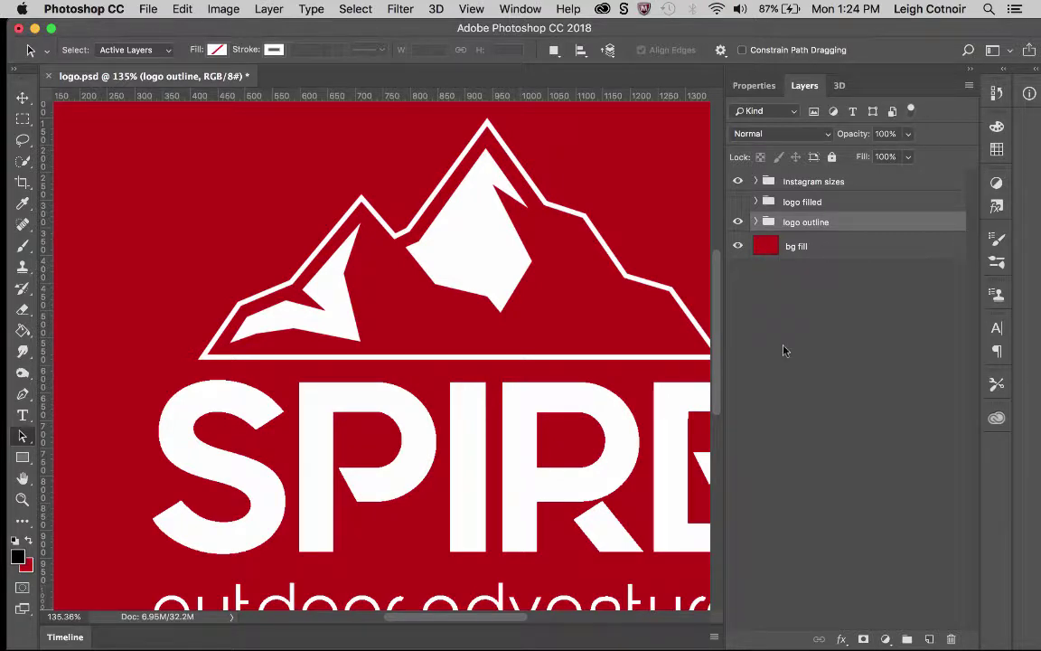
pyautogui.moveTo(755, 228); pyautogui.dragTo(812, 243)
# - Check the document's Image Size settings and bring the whole logo back into view
pyautogui.click(223, 9)
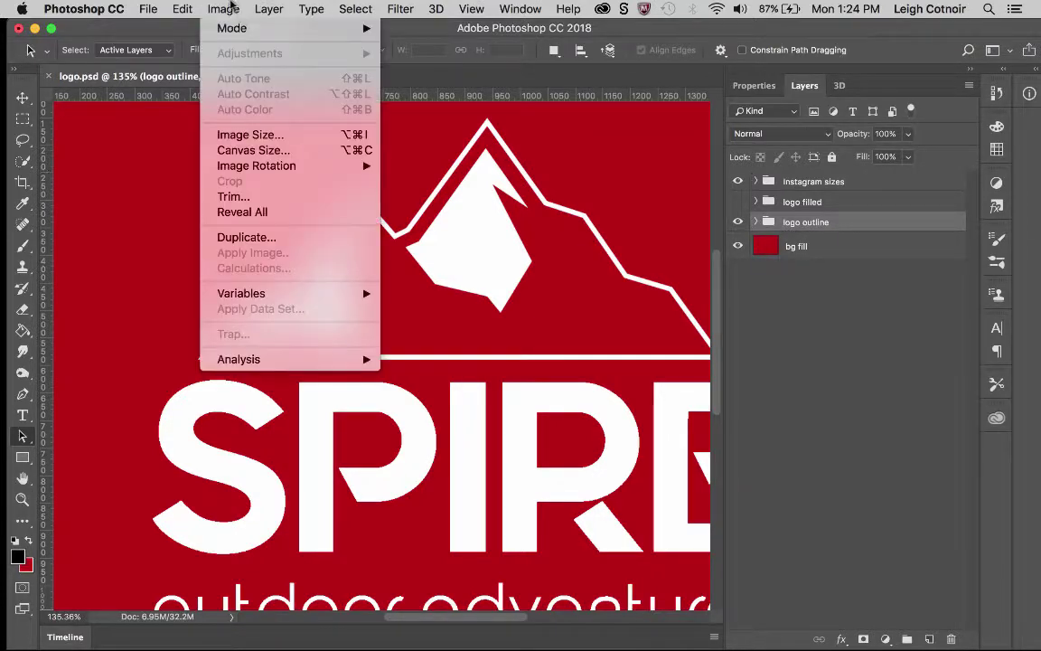
pyautogui.click(240, 135)
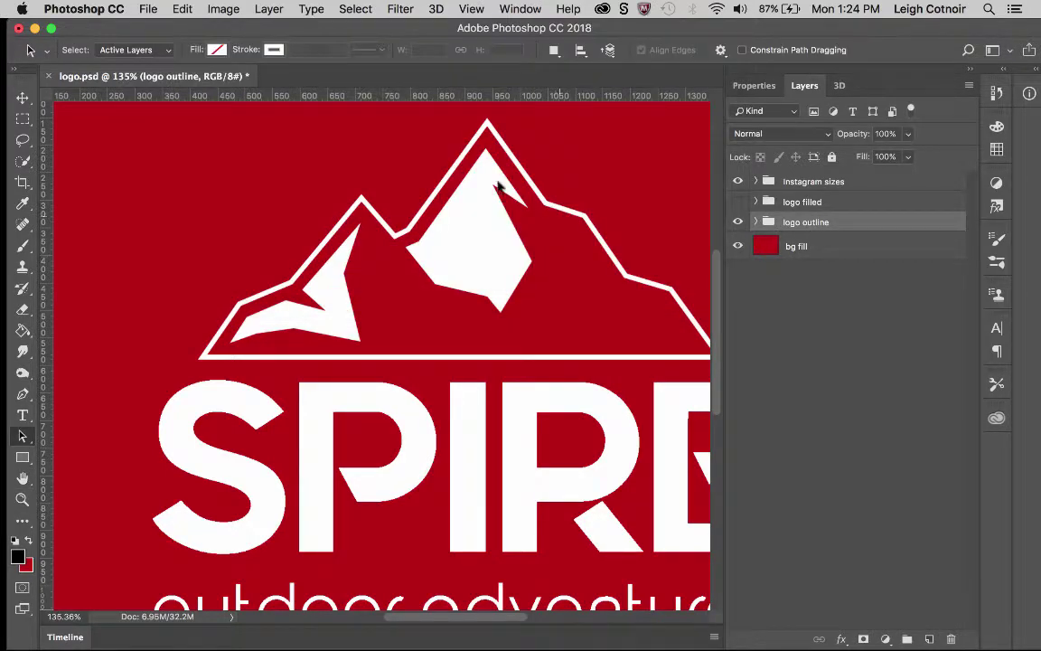
pyautogui.scroll(-5, 457, 496)
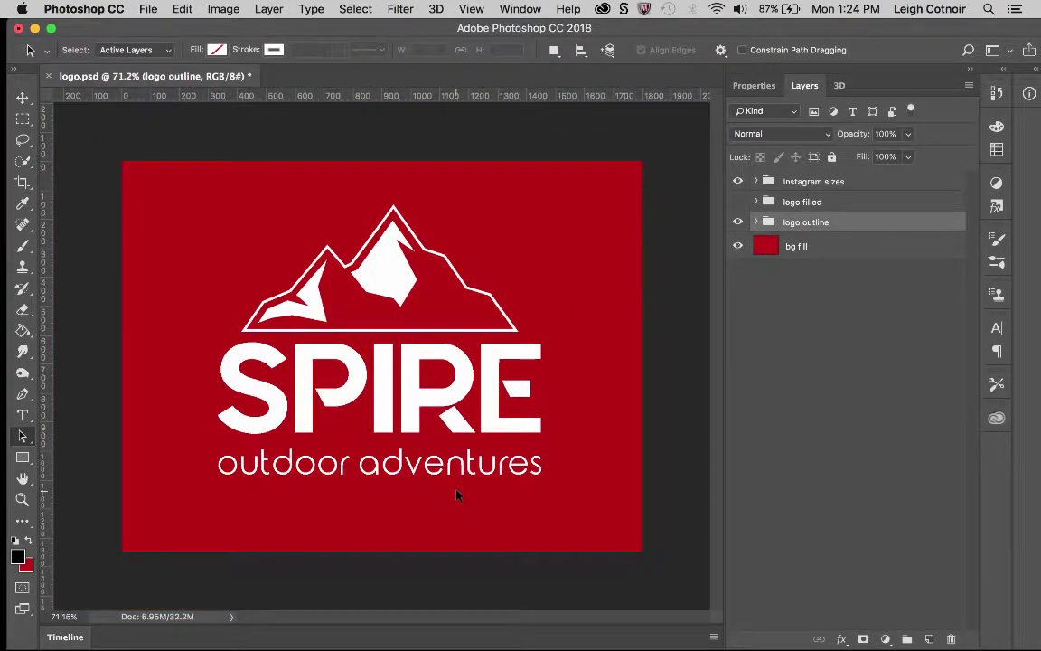
# - Review the Canvas Size settings, setting the anchor to the top centre before closing the dialog
pyautogui.click(184, 8)
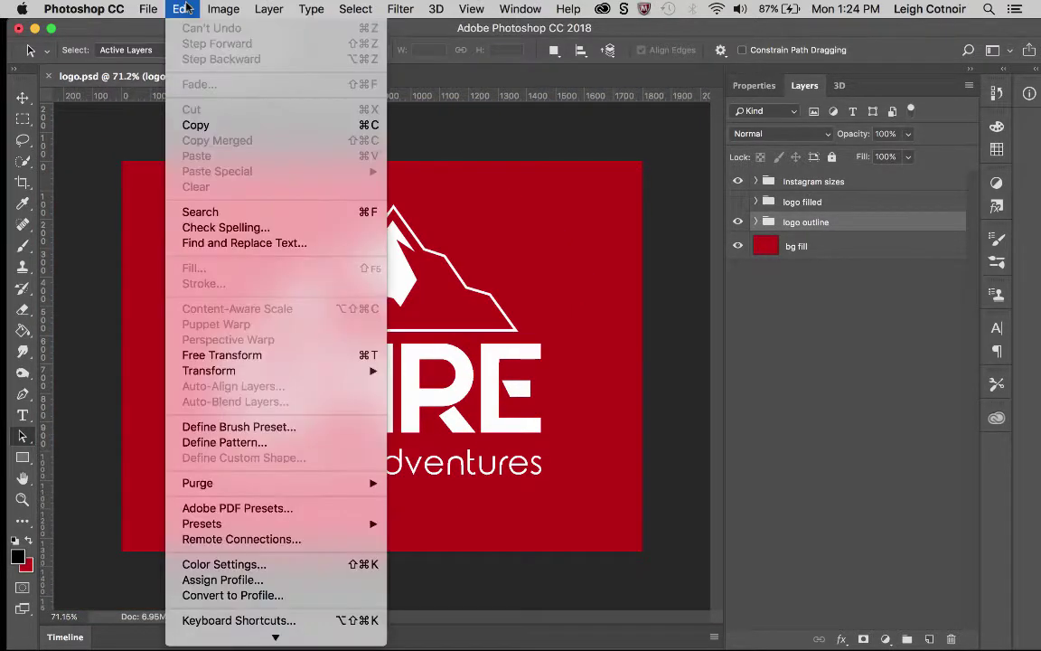
pyautogui.moveTo(220, 7)
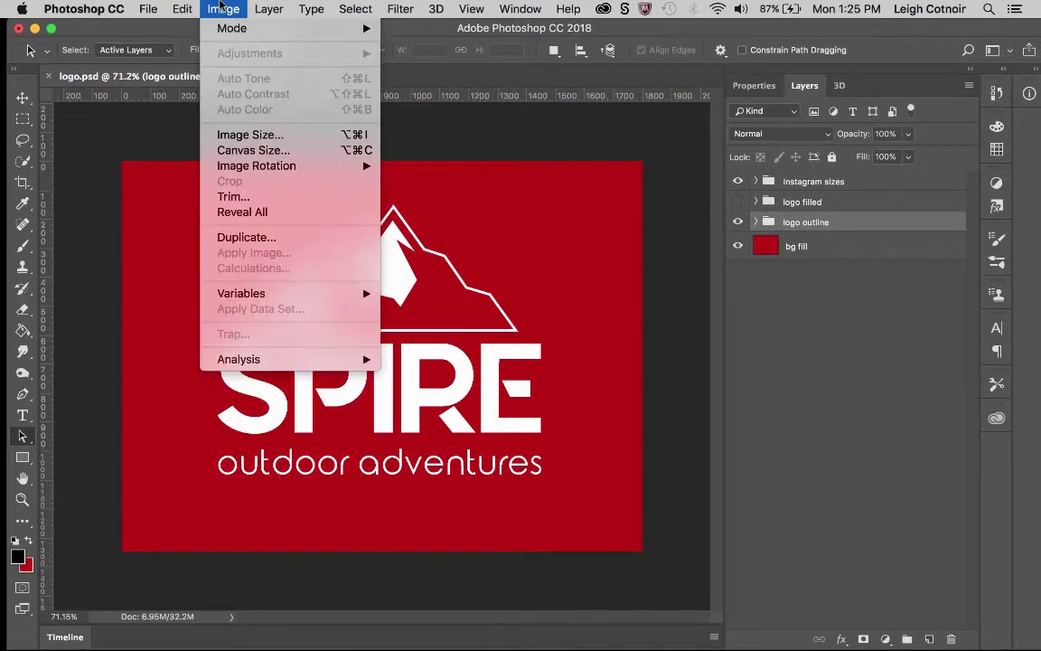
pyautogui.click(242, 150)
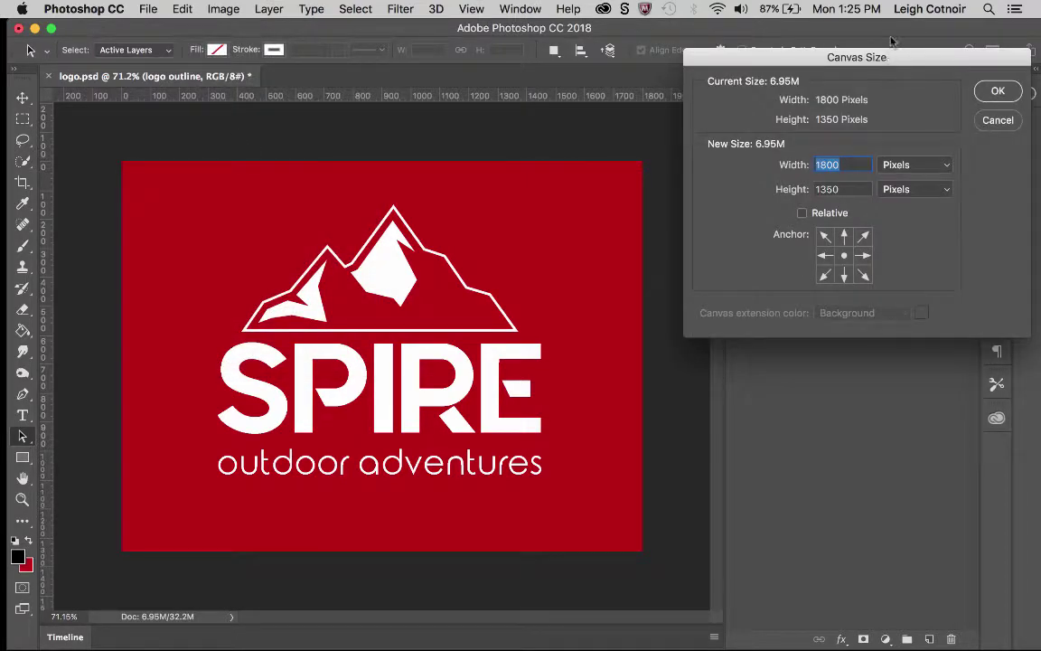
pyautogui.moveTo(892, 57); pyautogui.dragTo(818, 59)
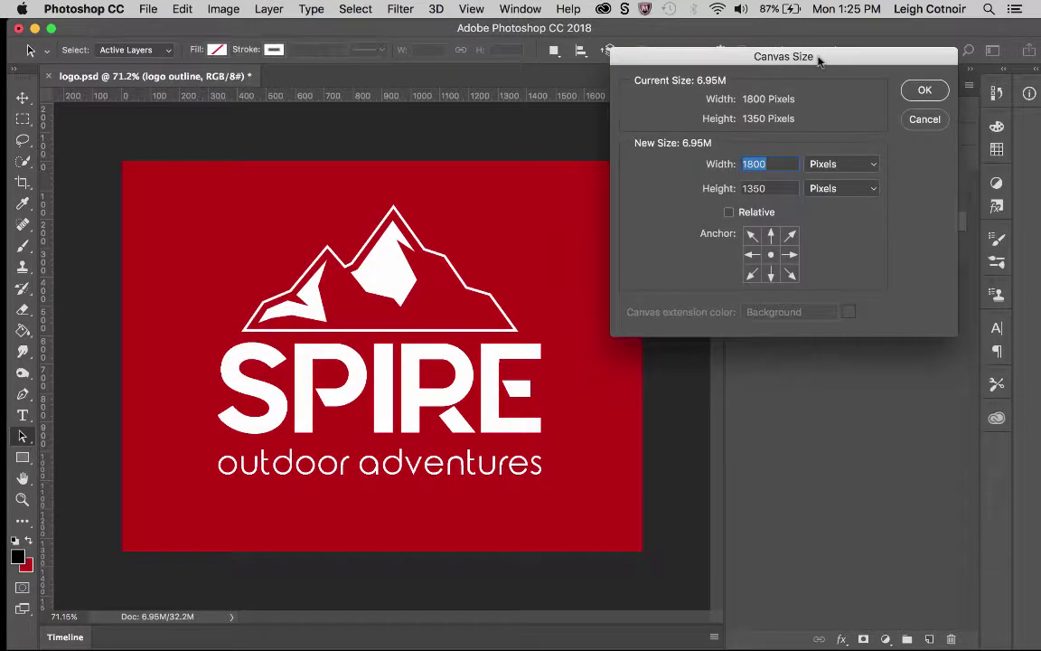
pyautogui.click(774, 234)
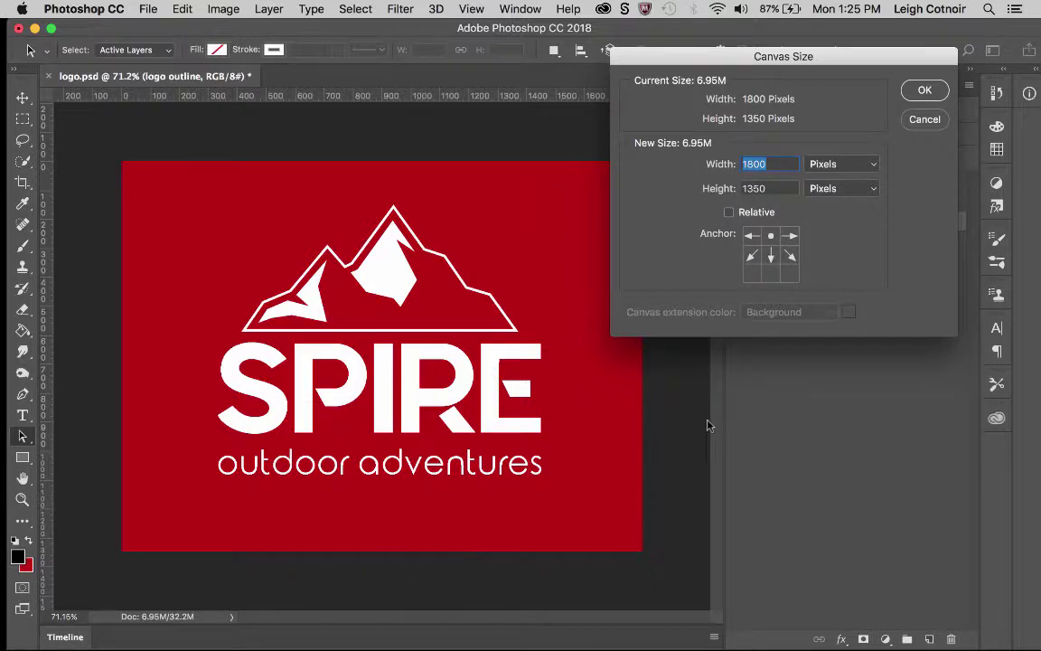
pyautogui.doubleClick(769, 188)
pyautogui.click(934, 92)
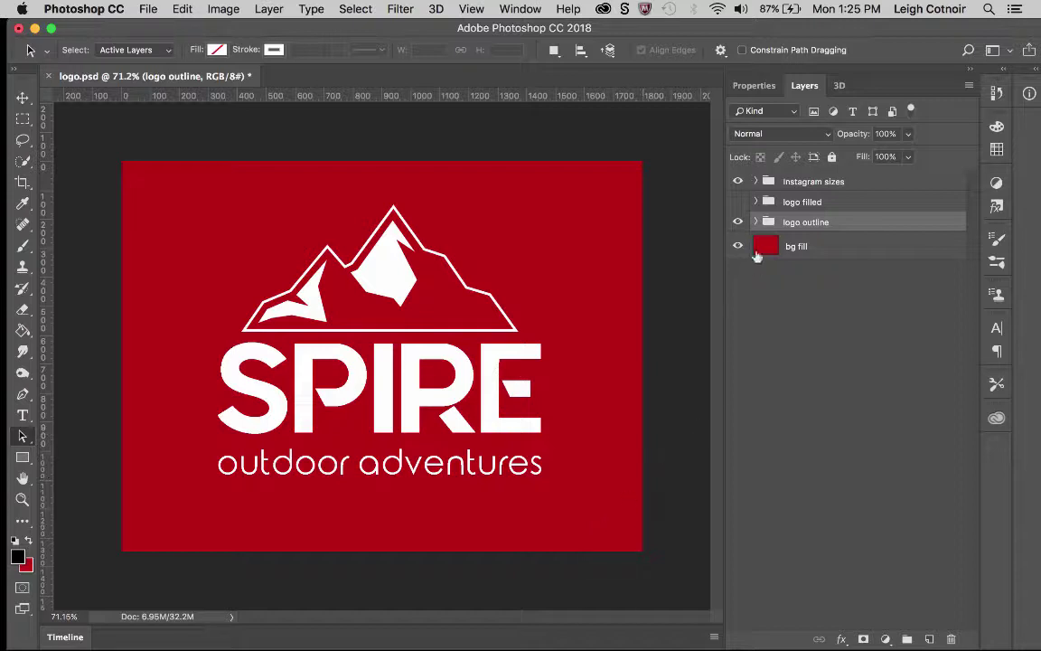
# - Expand the Instagram sizes group and preview the logo with the Insta vertical 1080x1350 overlay
pyautogui.click(768, 181)
pyautogui.click(773, 182)
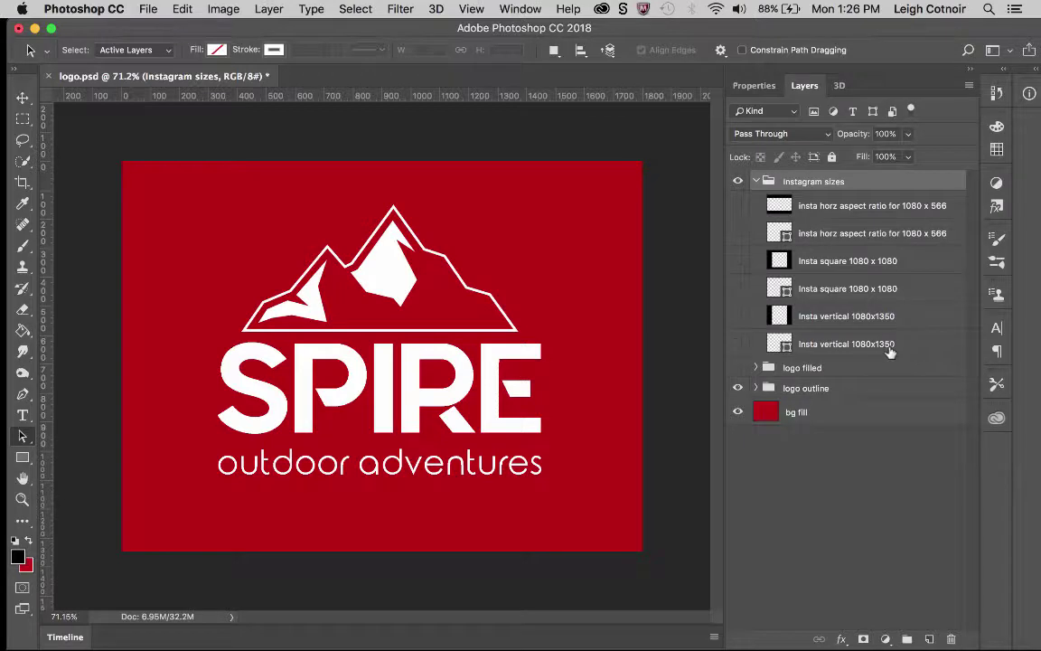
pyautogui.click(738, 317)
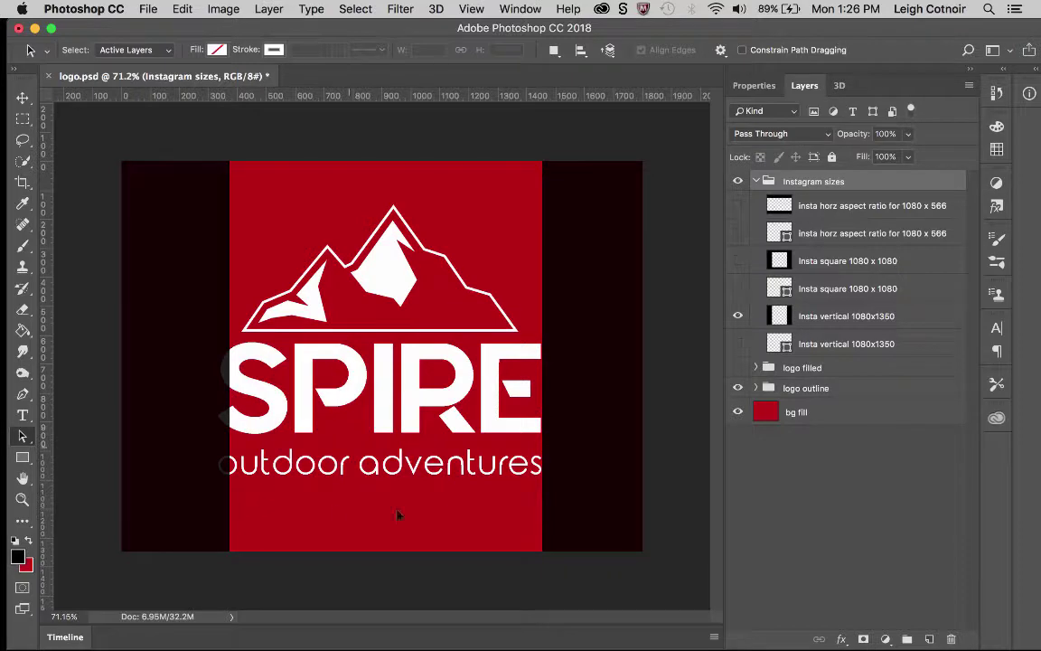
pyautogui.click(739, 317)
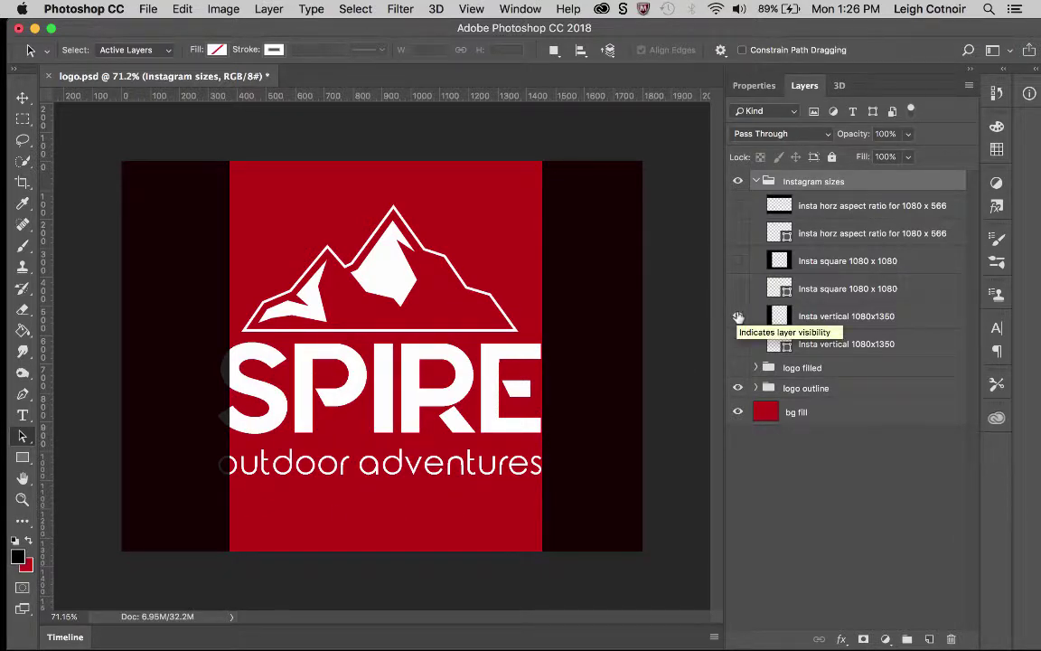
pyautogui.click(738, 317)
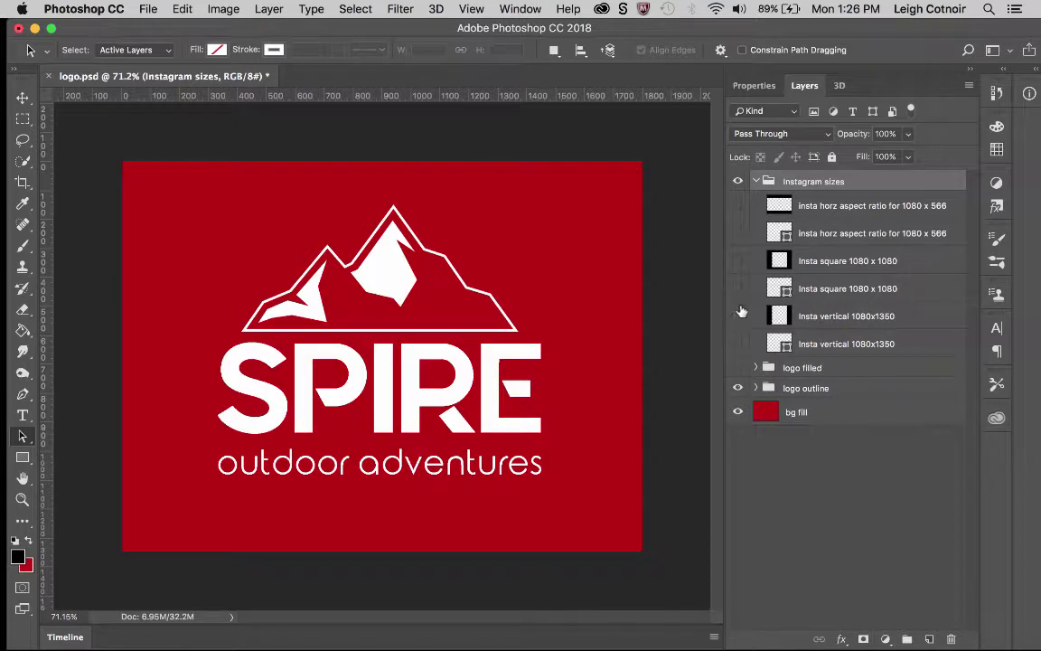
# - Preview the logo with the Insta square 1080 x 1080 overlay and hide it again
pyautogui.click(854, 263)
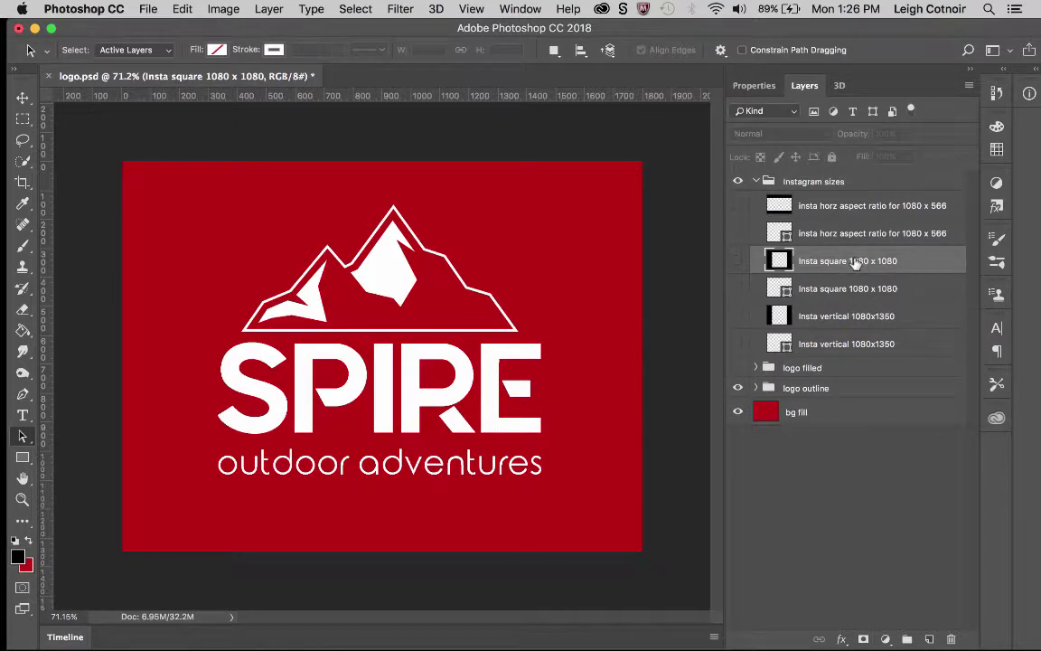
pyautogui.click(736, 262)
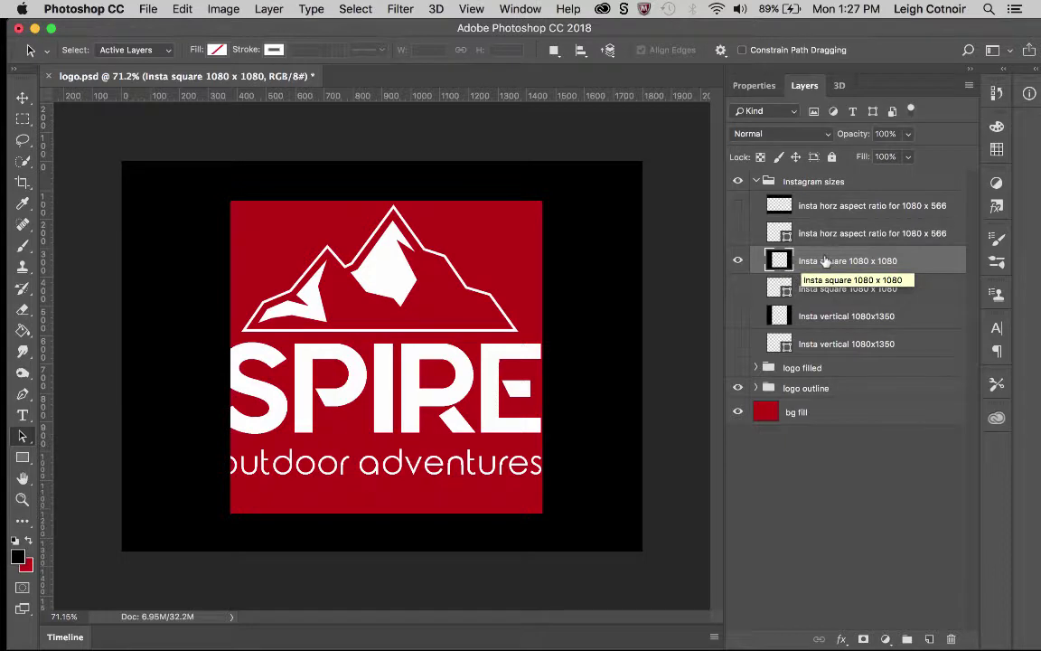
pyautogui.click(738, 261)
# - Show the filled insta horz 1080 x 566 overlay and the filled Insta vertical 1080x1350 overlay together over the logo
pyautogui.click(839, 208)
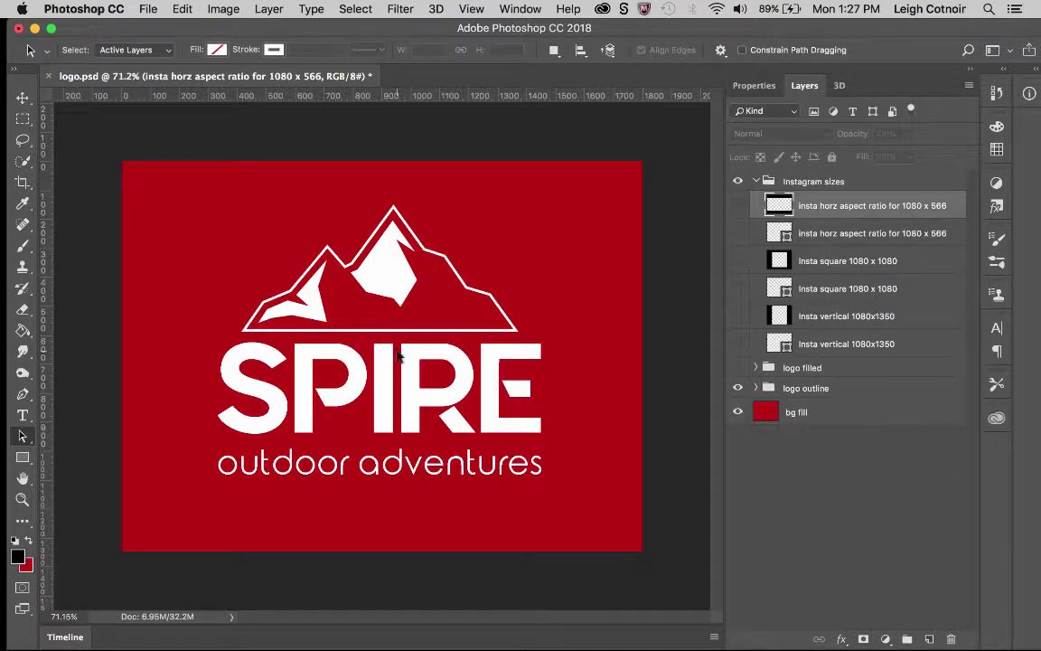
pyautogui.click(738, 207)
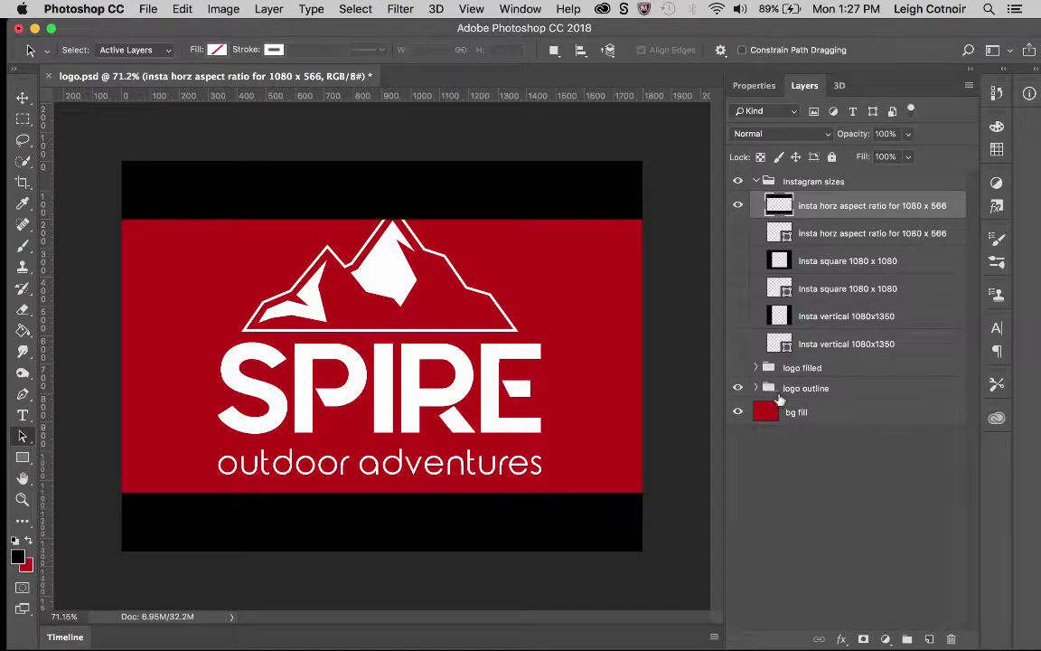
pyautogui.click(738, 260)
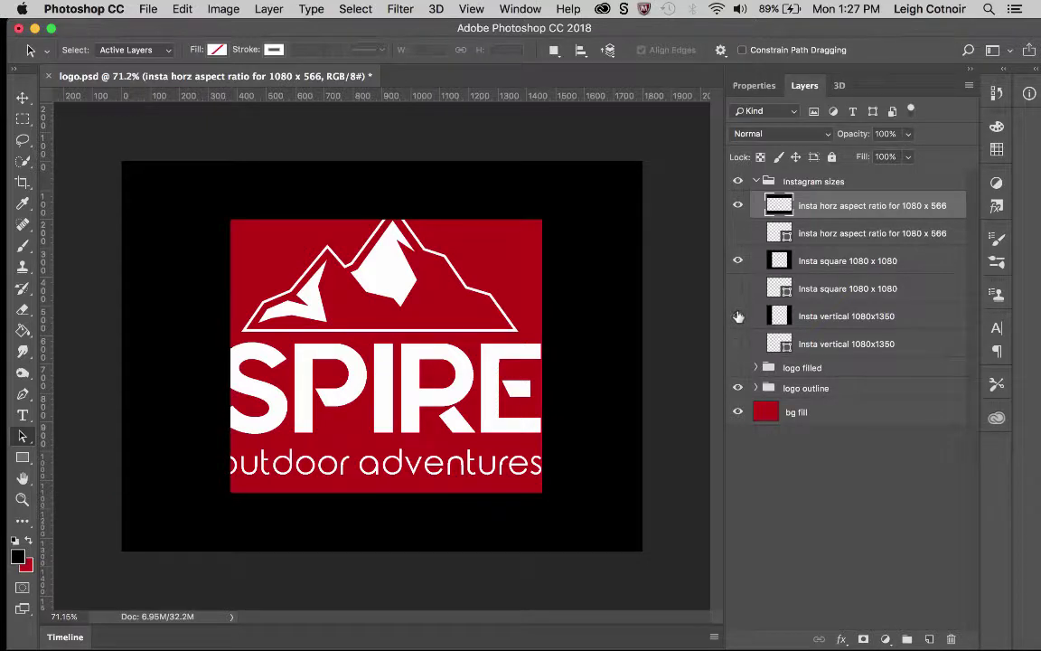
pyautogui.click(738, 260)
pyautogui.click(738, 316)
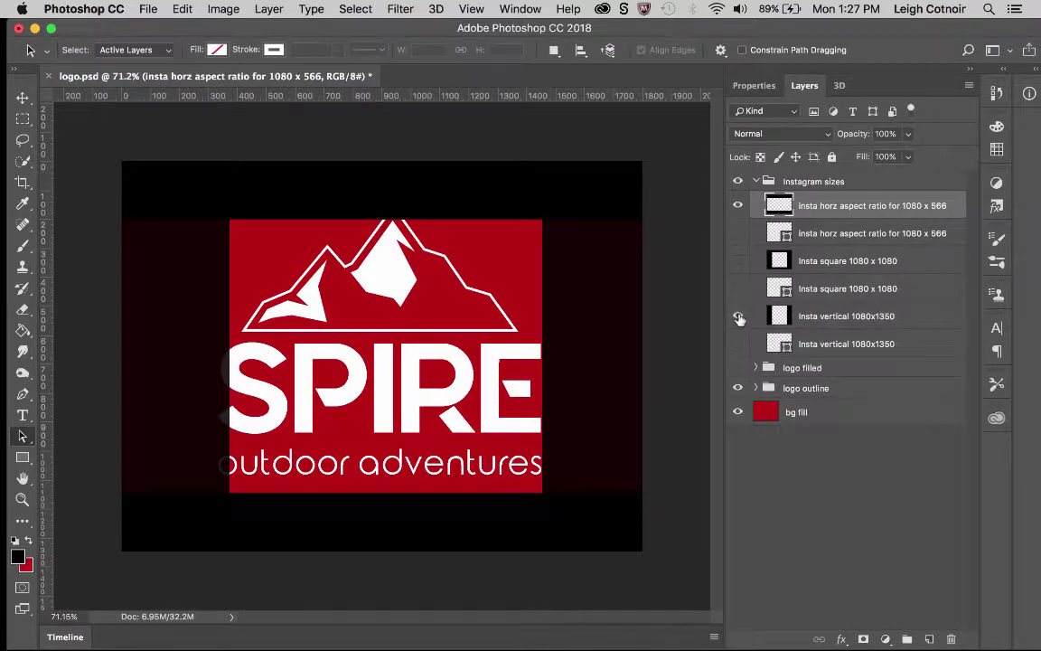
# - Reduce the Insta vertical 1080x1350 overlay's opacity to 67% and deselect all layers
pyautogui.click(755, 312)
pyautogui.click(909, 134)
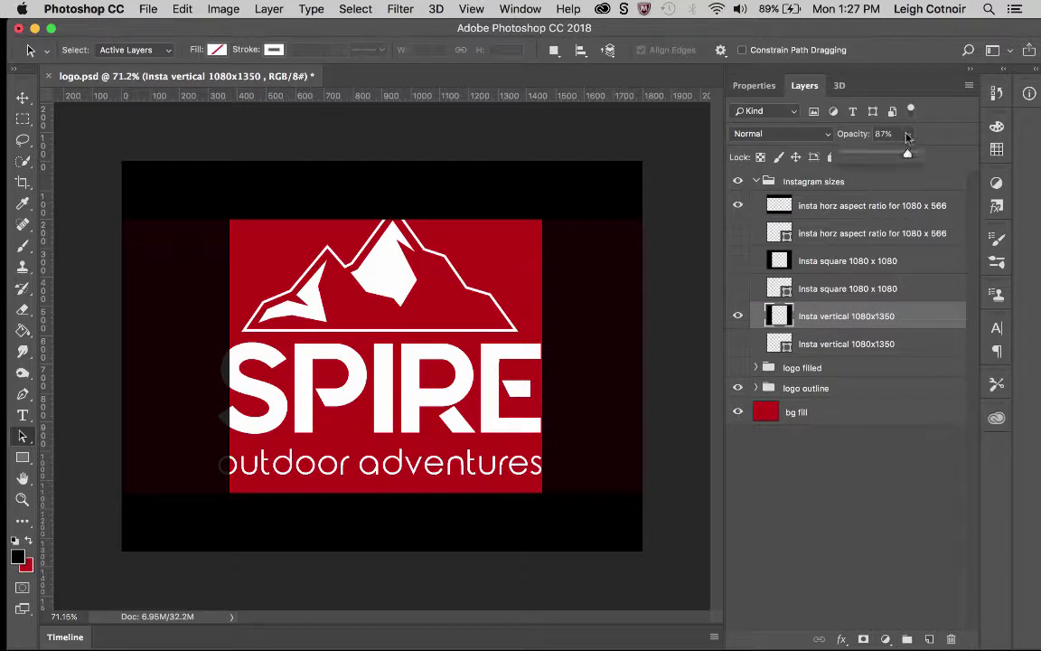
pyautogui.moveTo(908, 153); pyautogui.dragTo(893, 158)
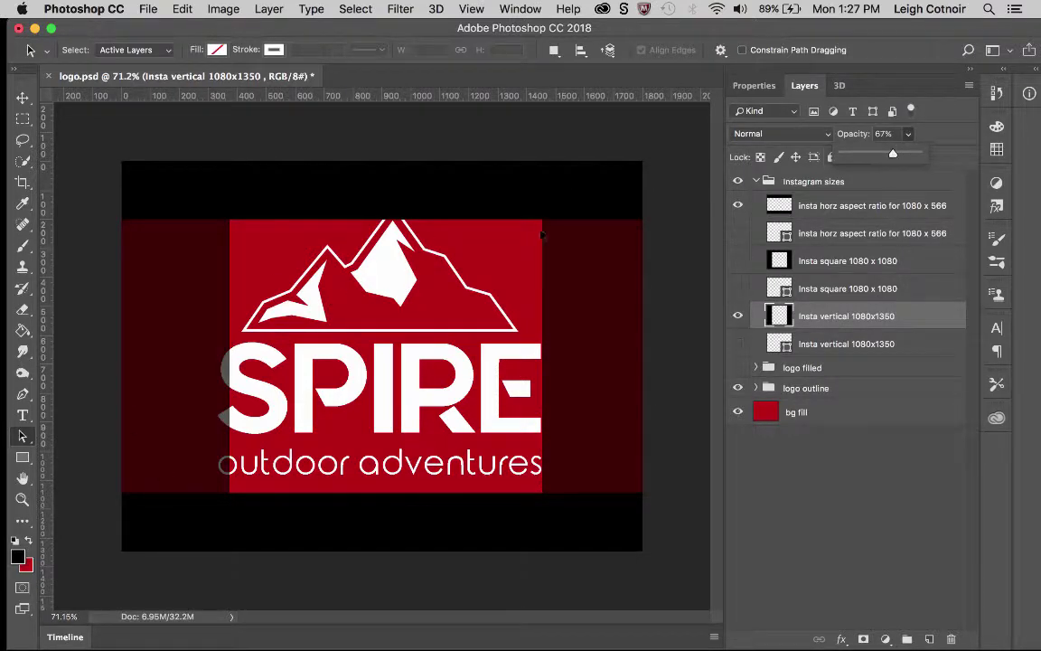
pyautogui.click(865, 514)
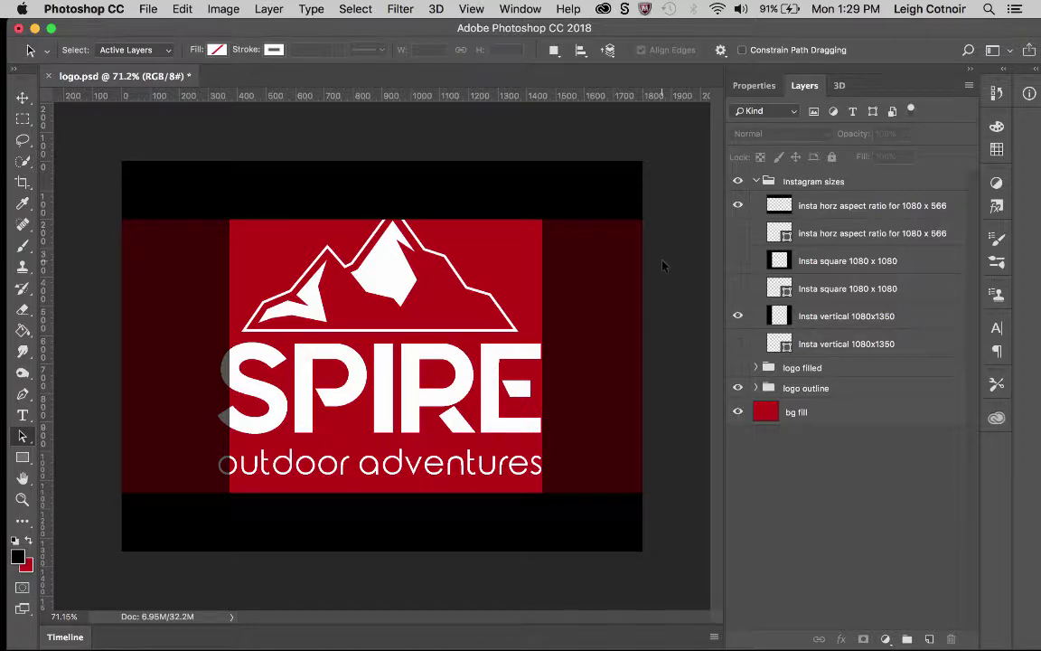
# - Toggle the filled Insta vertical 1080x1350 and insta horz 1080 x 566 overlays to compare their crops, leaving only the vertical one shown
pyautogui.click(737, 315)
pyautogui.click(738, 316)
pyautogui.click(757, 182)
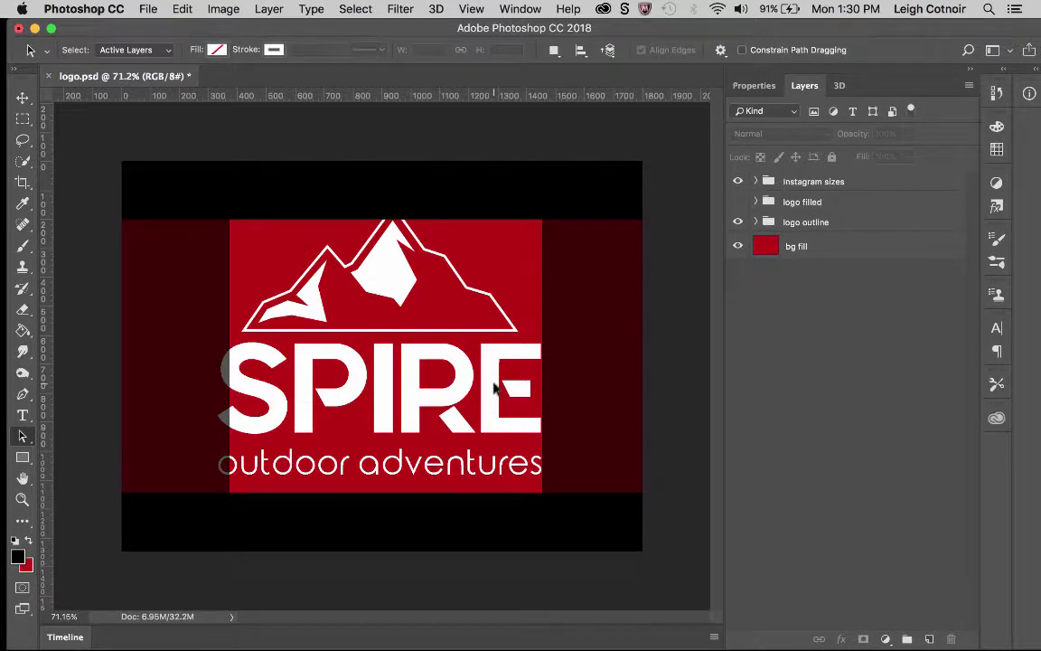
pyautogui.click(757, 181)
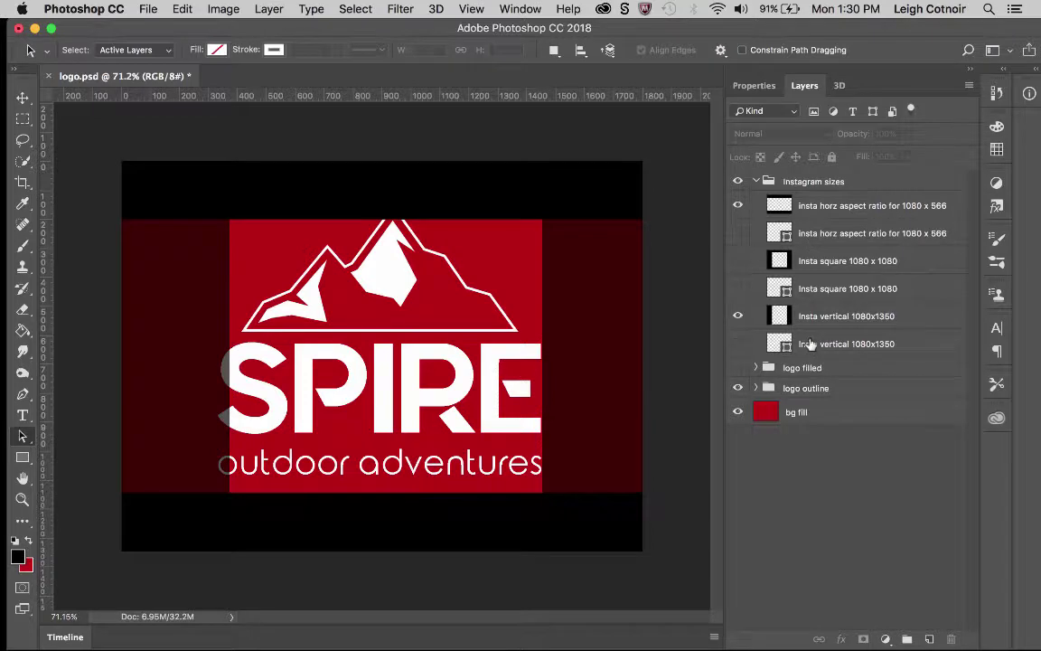
pyautogui.click(737, 207)
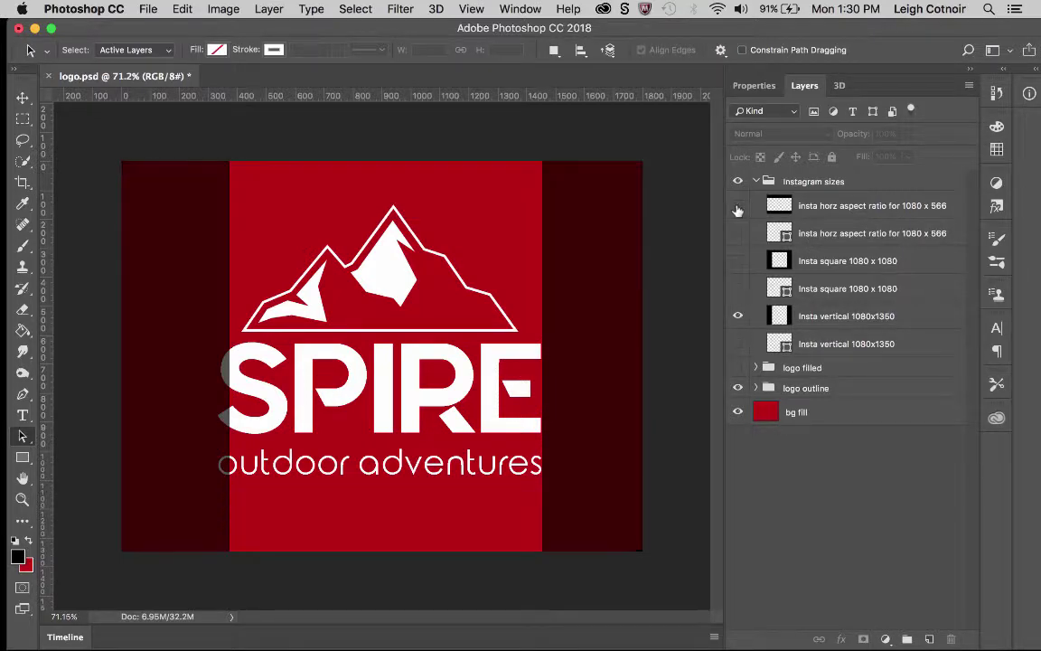
pyautogui.click(738, 207)
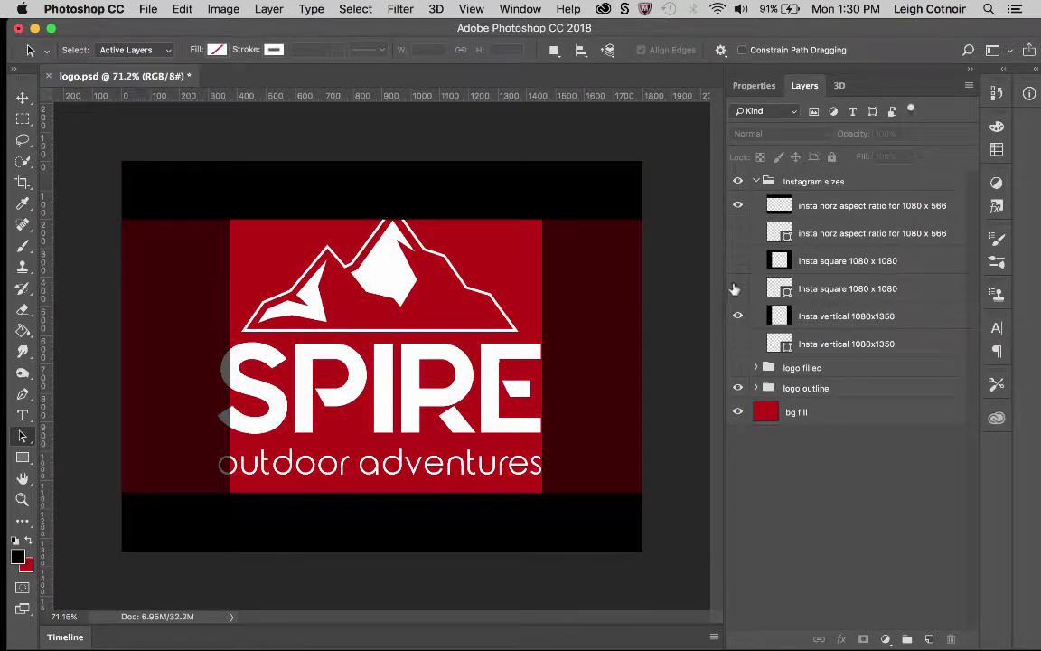
pyautogui.click(738, 207)
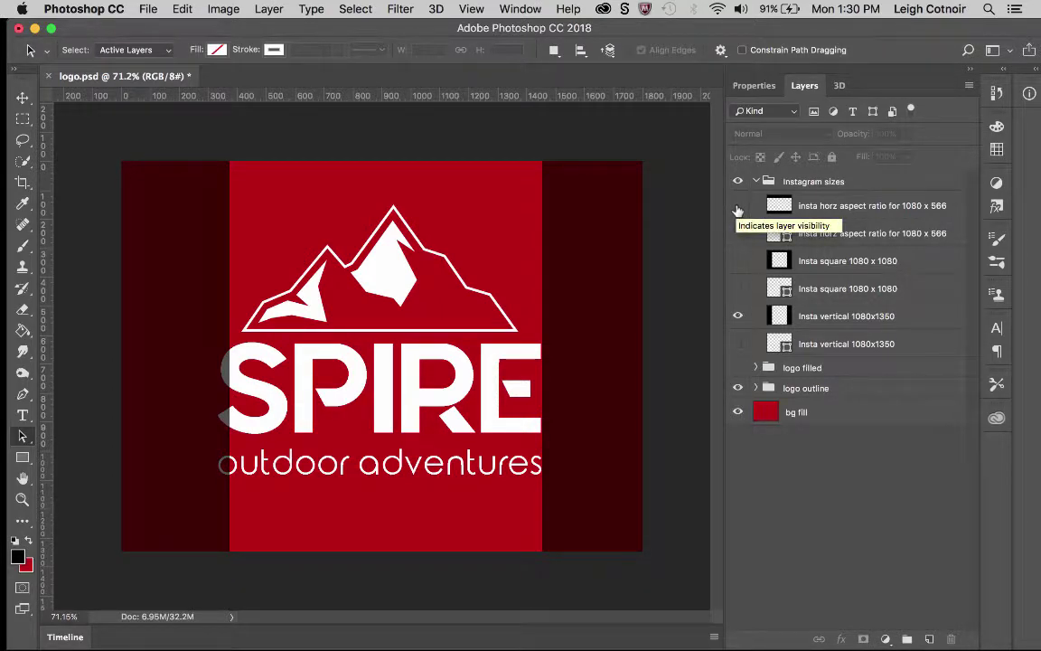
# - Preview the logo with only the filled Insta square 1080 x 1080 overlay, hiding the vertical one, and hide the square overlay again
pyautogui.click(738, 262)
pyautogui.click(736, 316)
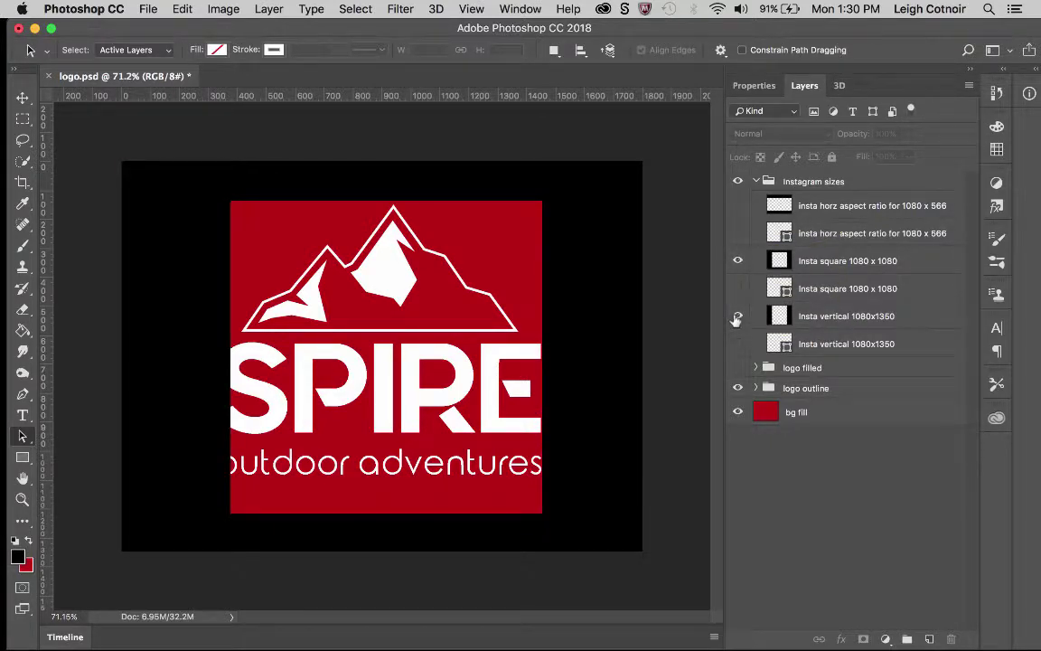
pyautogui.click(736, 265)
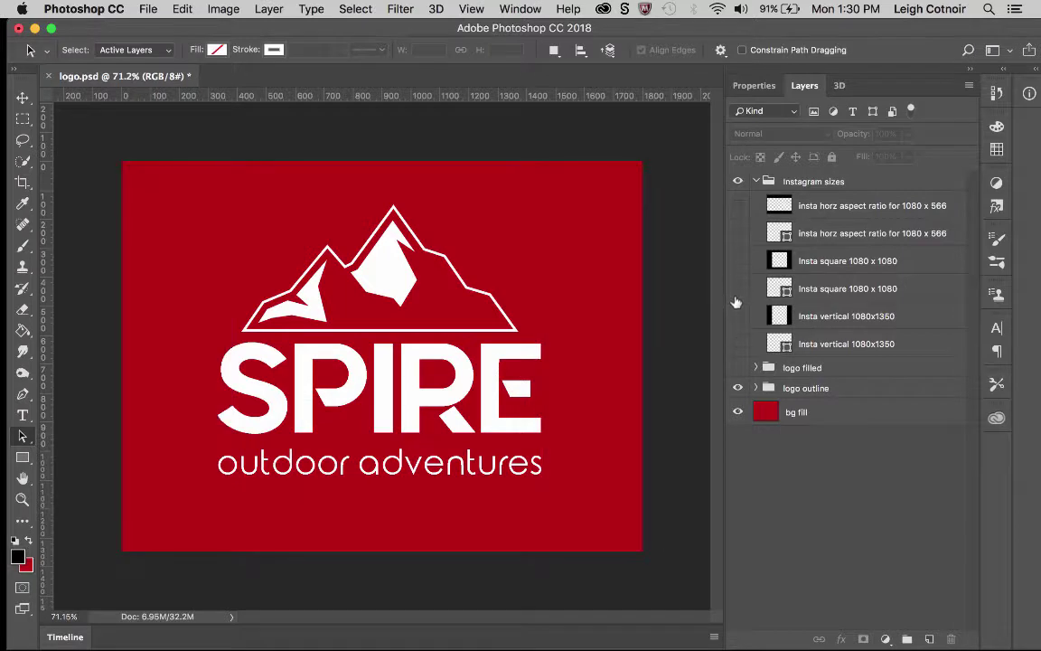
# - Preview the filled Insta vertical 1080x1350 overlay and the filled insta horz 1080 x 566 overlay in turn, hiding each after viewing
pyautogui.click(736, 317)
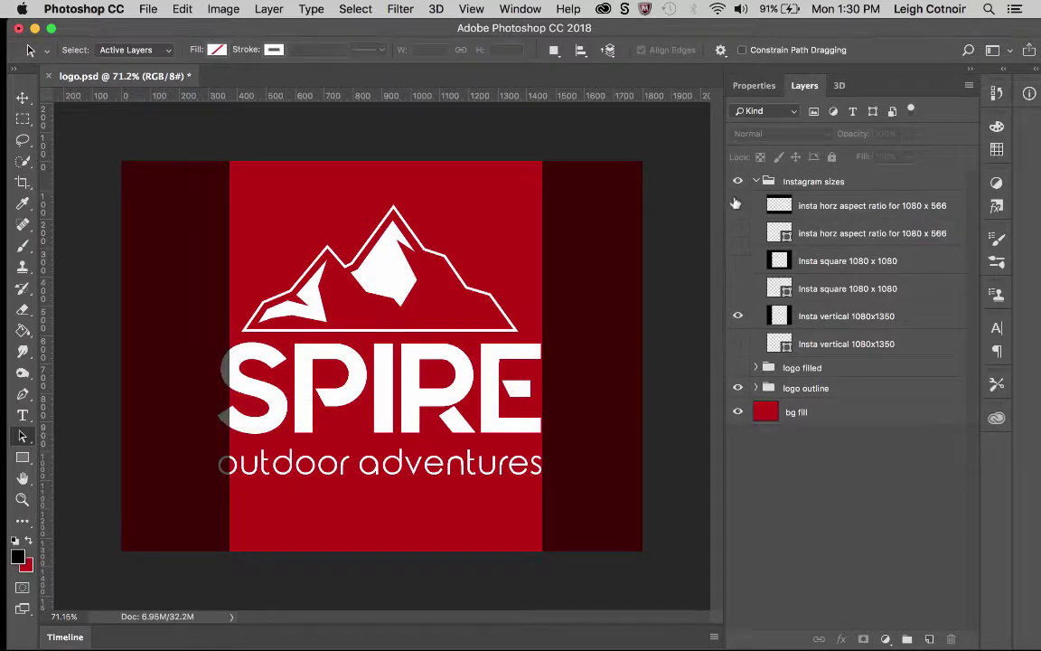
pyautogui.click(737, 316)
pyautogui.click(737, 206)
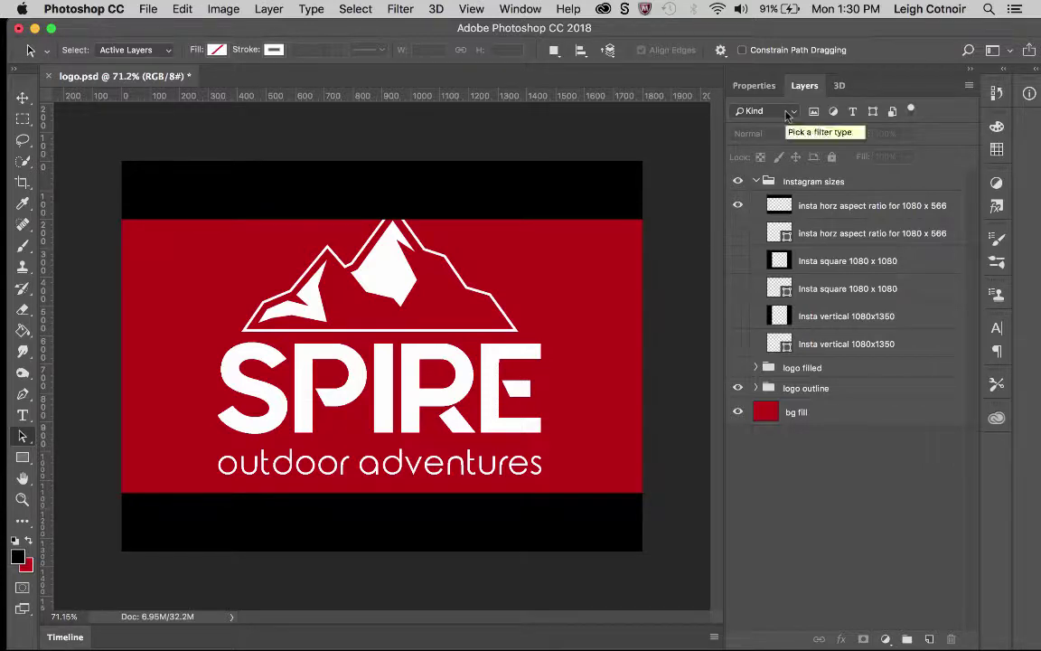
pyautogui.click(738, 205)
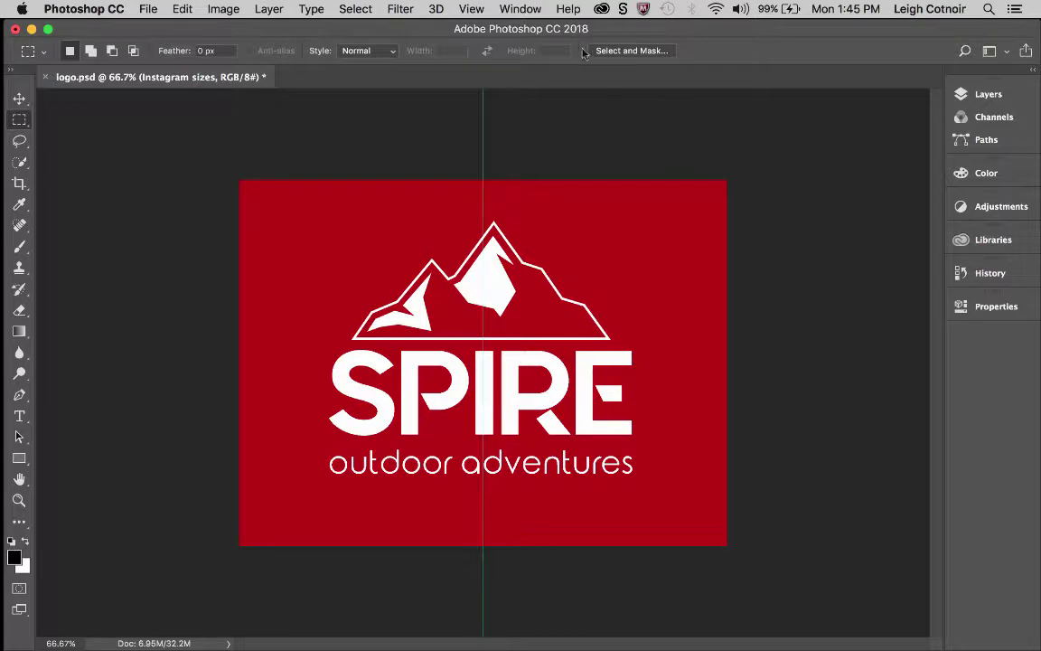
# - Reset the Essentials workspace and collapse the docked panels to labelled icons
pyautogui.click(521, 8)
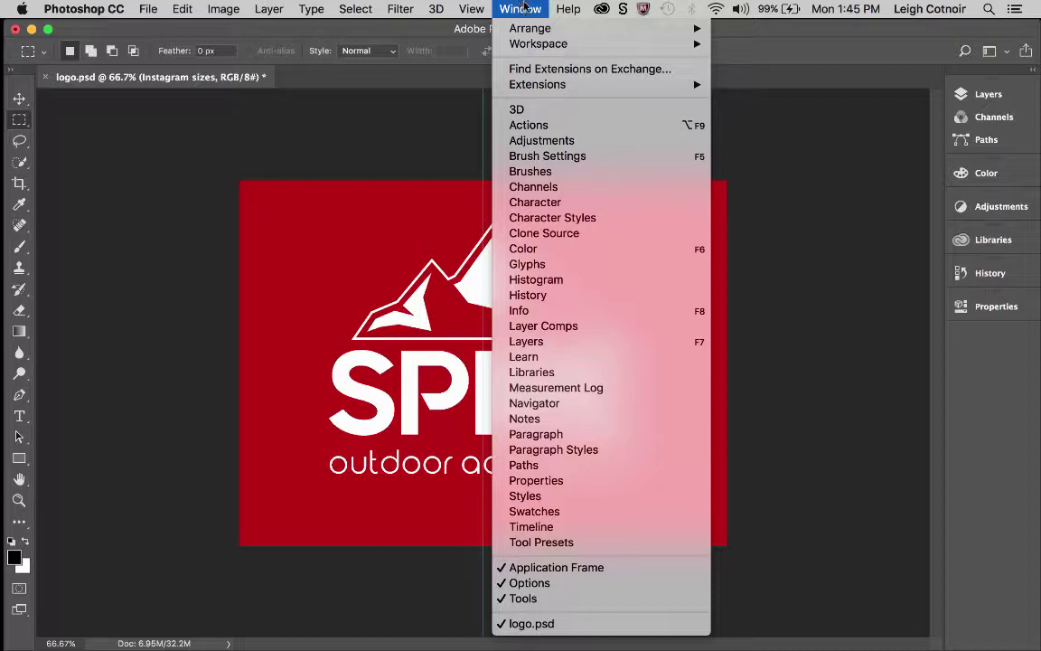
pyautogui.moveTo(538, 43)
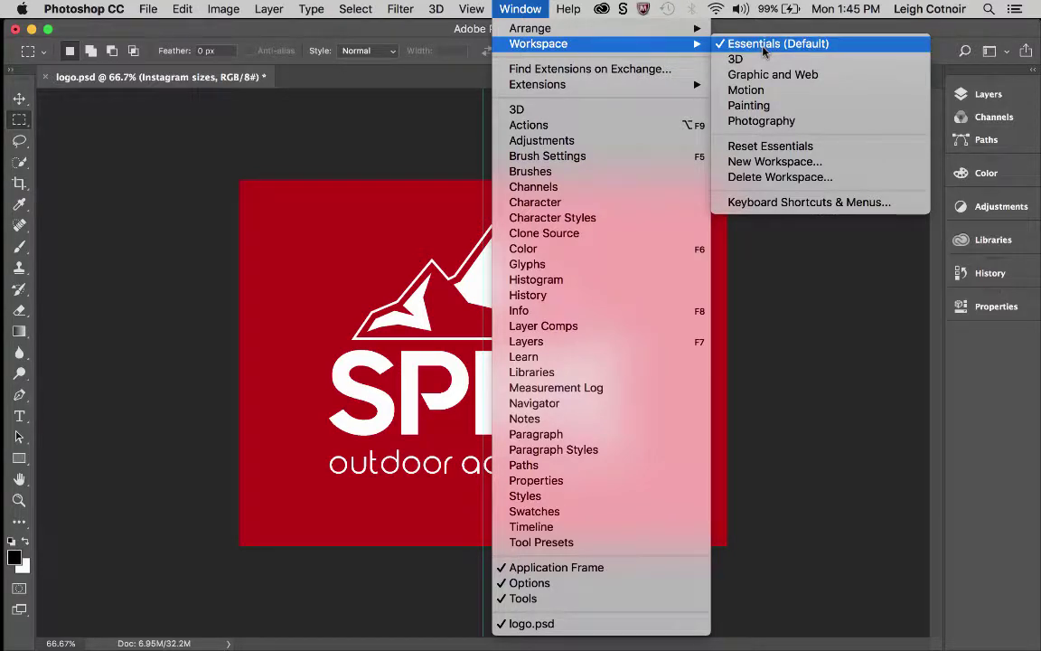
pyautogui.click(769, 148)
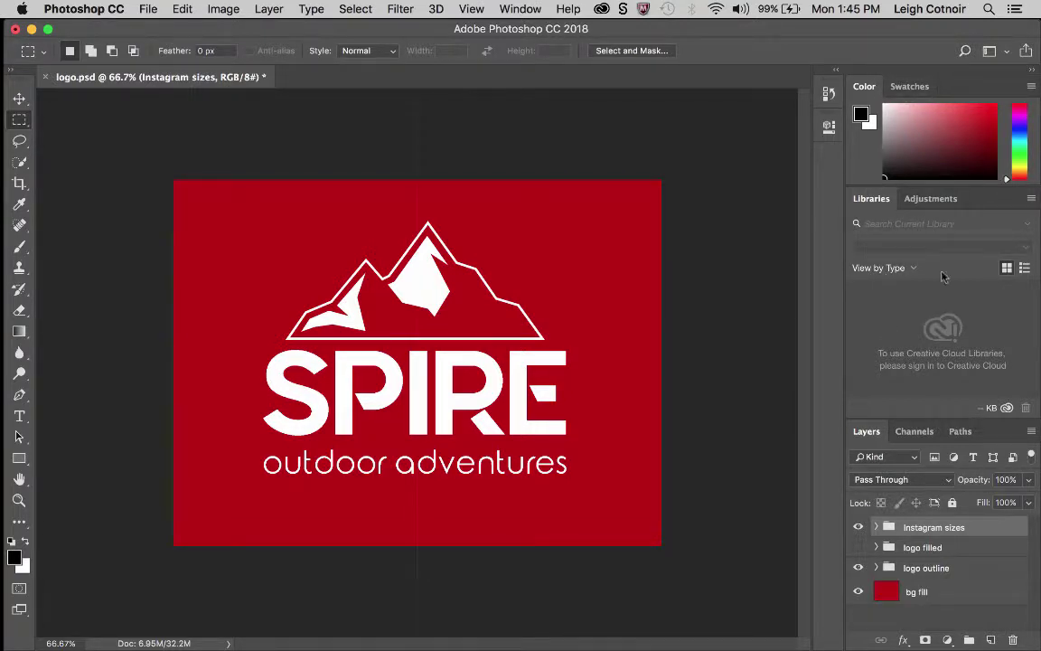
pyautogui.click(1032, 69)
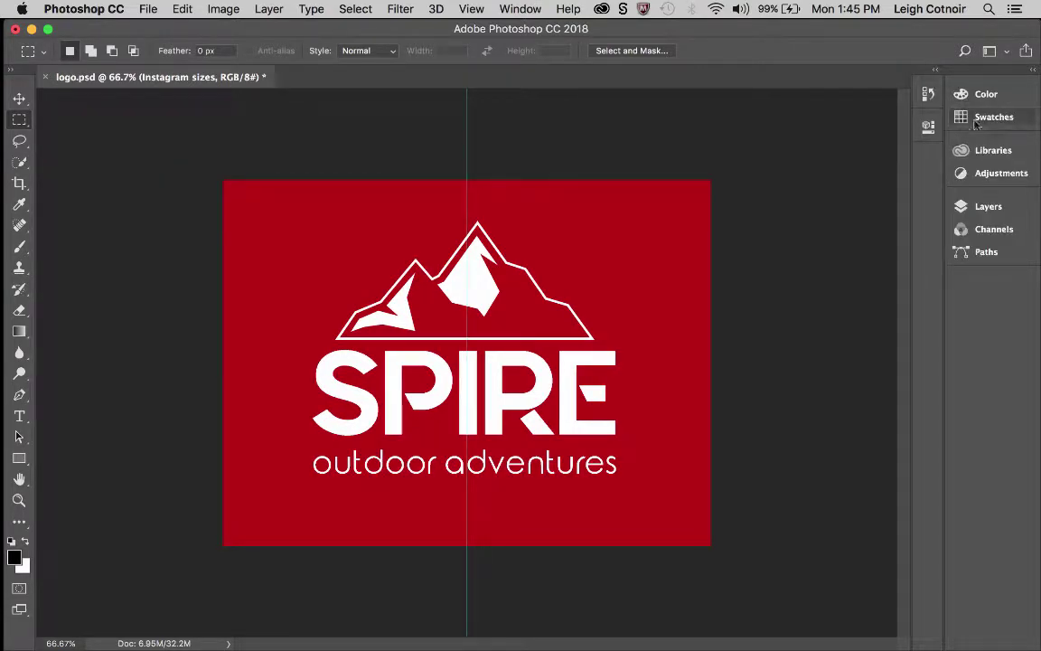
# - Rearrange the collapsed panels into one column with the Layers group first, followed by Swatches, Color, Libraries, Adjustments, Properties and History as separate entries
pyautogui.moveTo(981, 122); pyautogui.dragTo(983, 283)
pyautogui.moveTo(987, 94); pyautogui.dragTo(987, 302)
pyautogui.moveTo(993, 94); pyautogui.dragTo(978, 300)
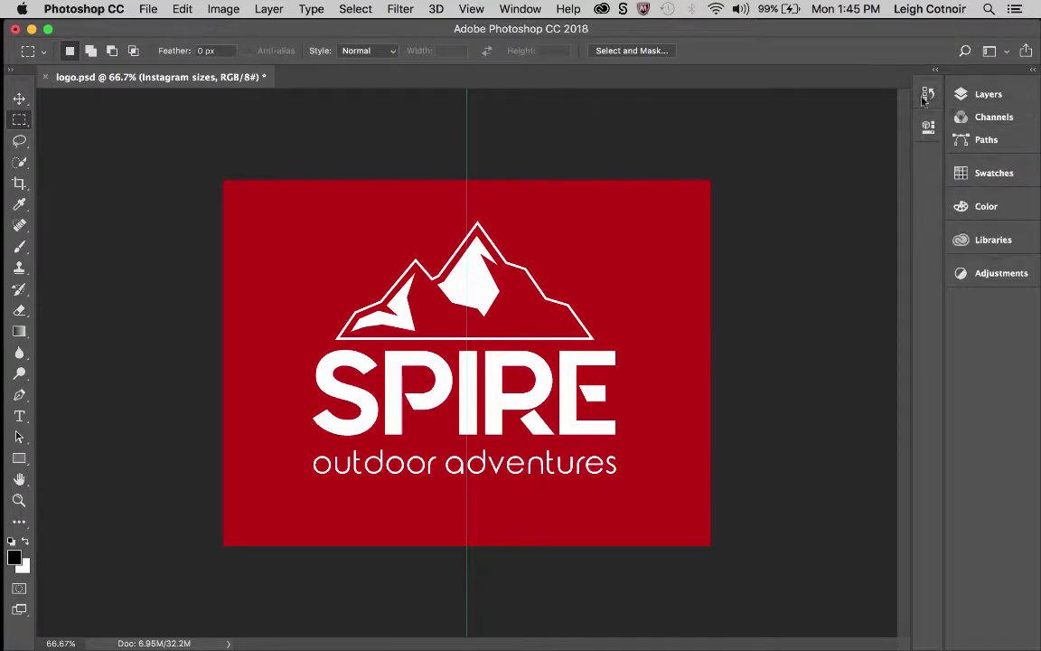
pyautogui.moveTo(928, 126); pyautogui.dragTo(973, 303)
pyautogui.moveTo(929, 94); pyautogui.dragTo(972, 336)
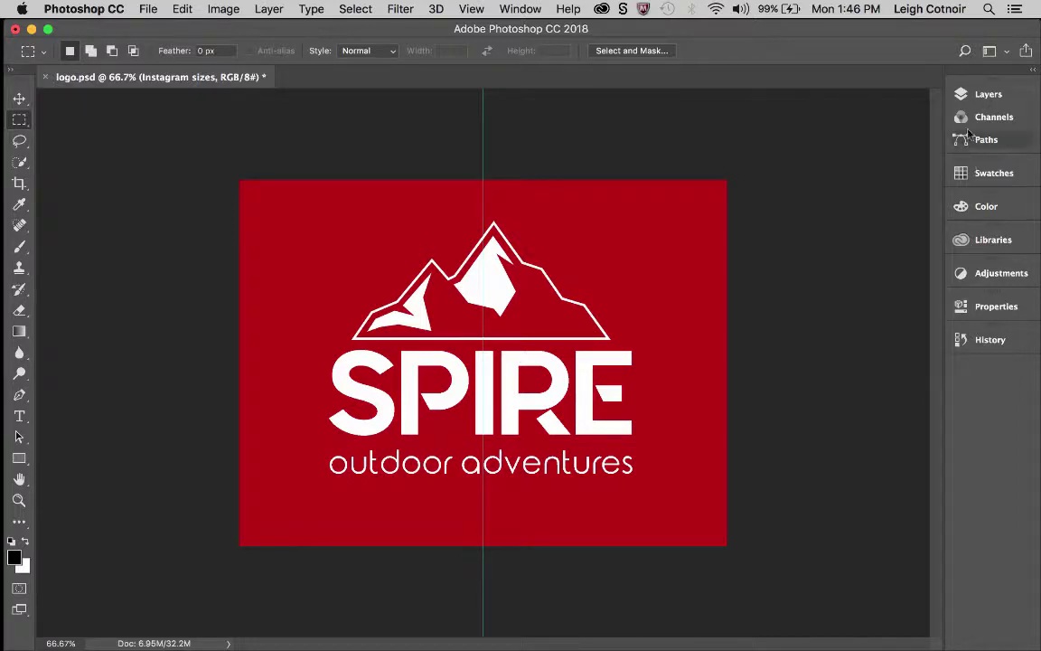
# - Lengthen the Layers panel to fit all layers, and briefly preview the filled horizontal overlay in the Instagram sizes group
pyautogui.click(977, 94)
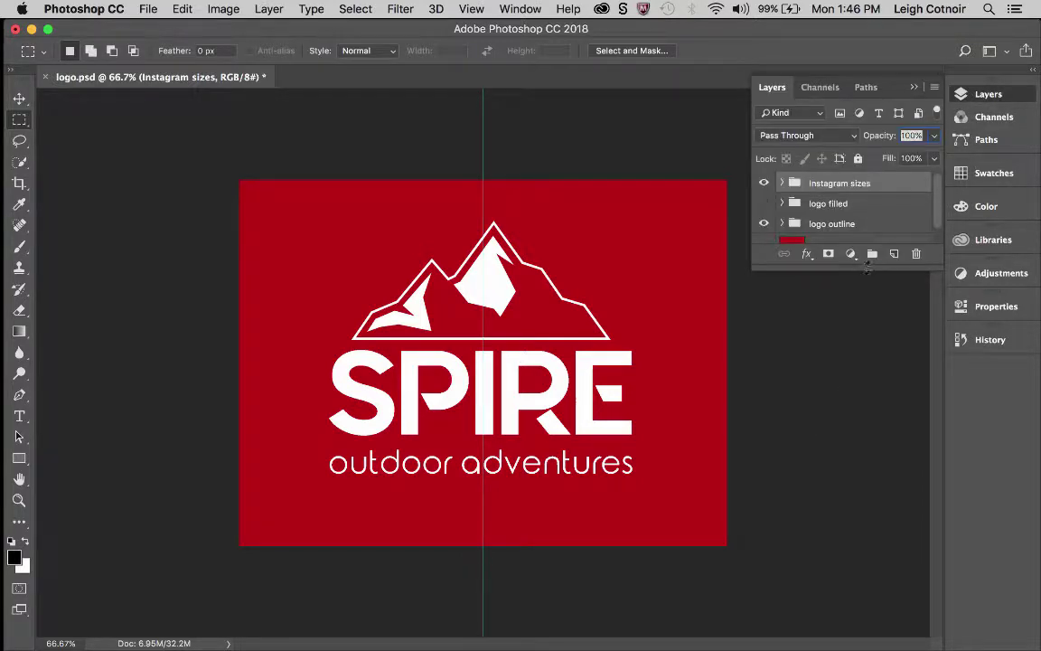
pyautogui.moveTo(867, 269); pyautogui.dragTo(871, 467)
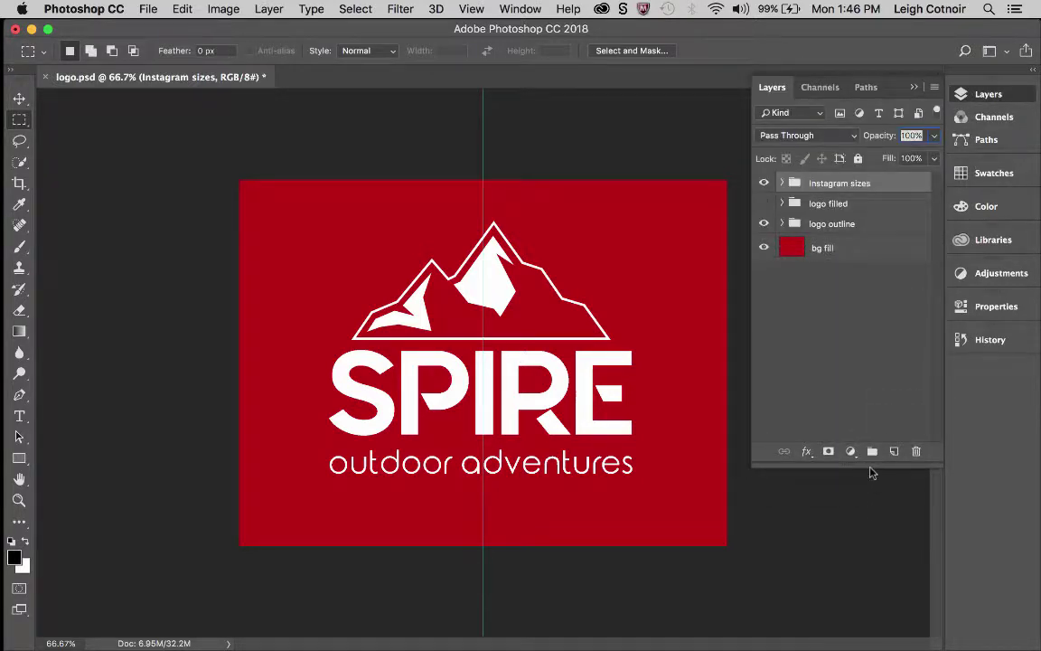
pyautogui.click(781, 183)
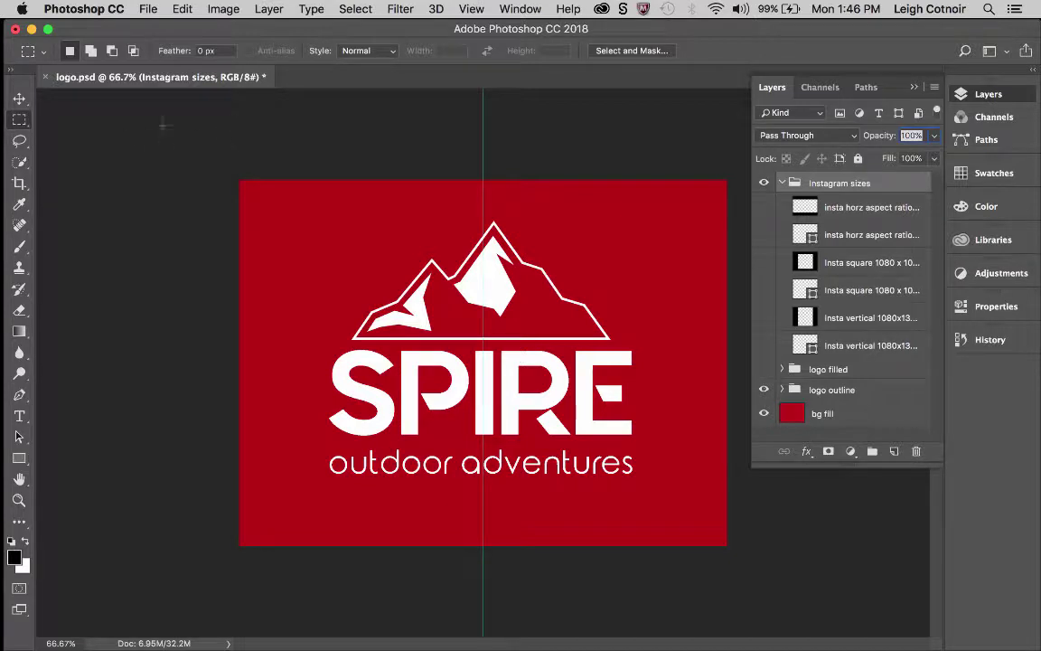
pyautogui.click(764, 208)
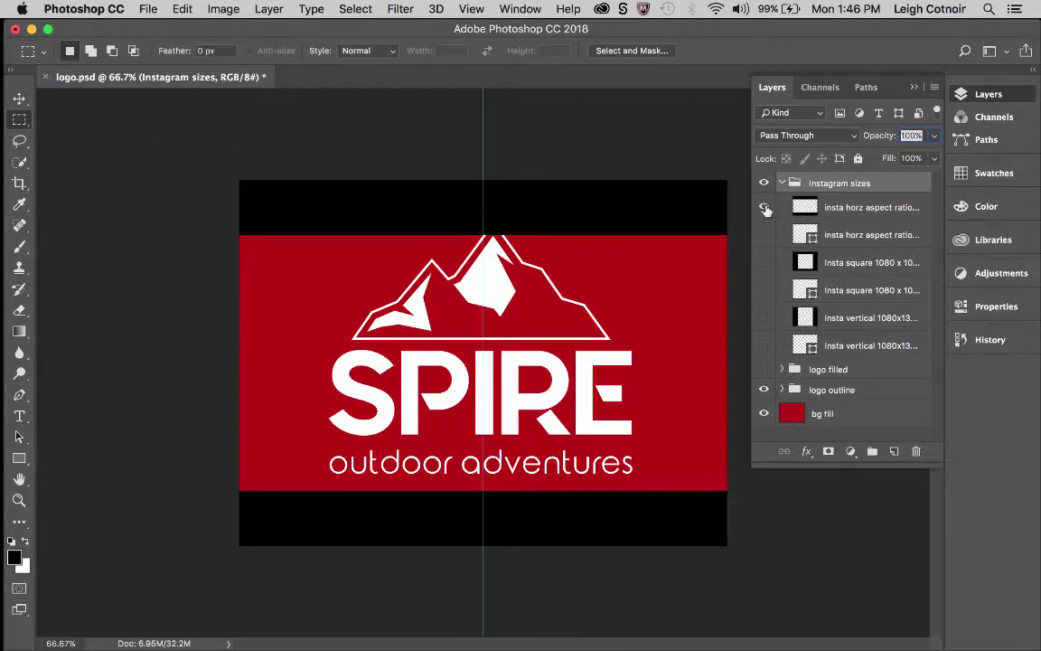
pyautogui.click(764, 208)
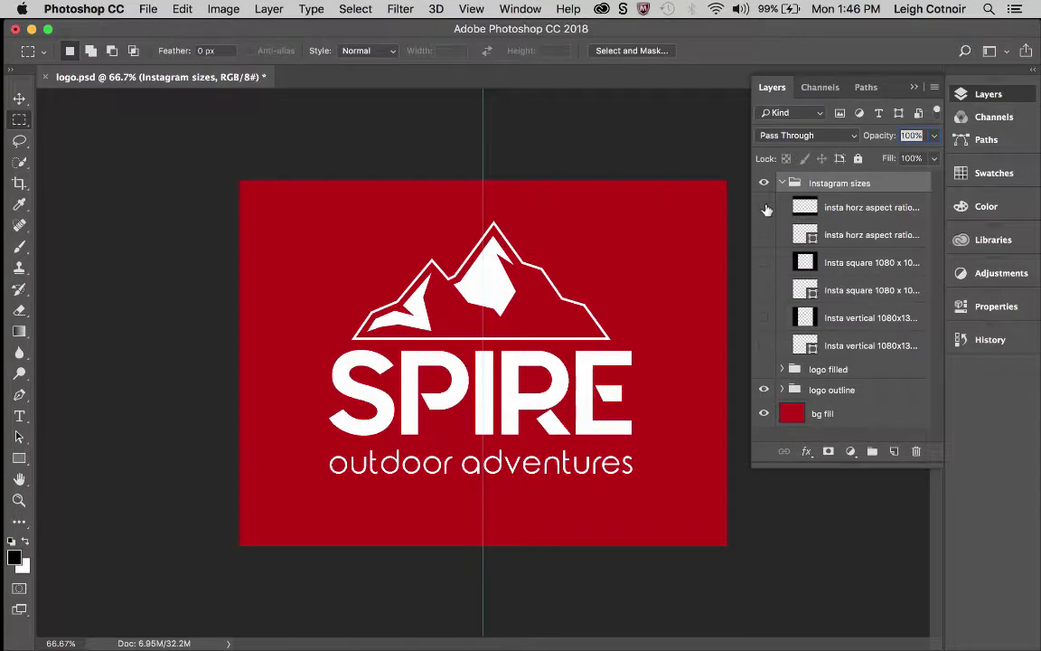
# - Start the Crop tool and preview the logo at the 1 : 1 (Square) ratio, followed by 4 : 5 (8 : 10)
pyautogui.click(19, 183)
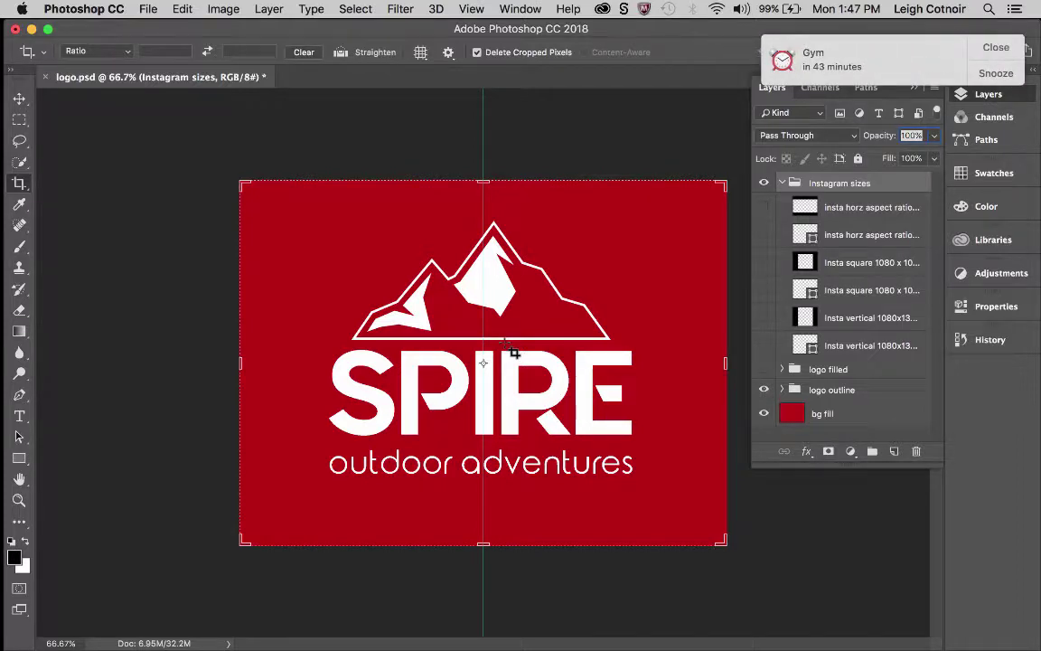
pyautogui.click(996, 47)
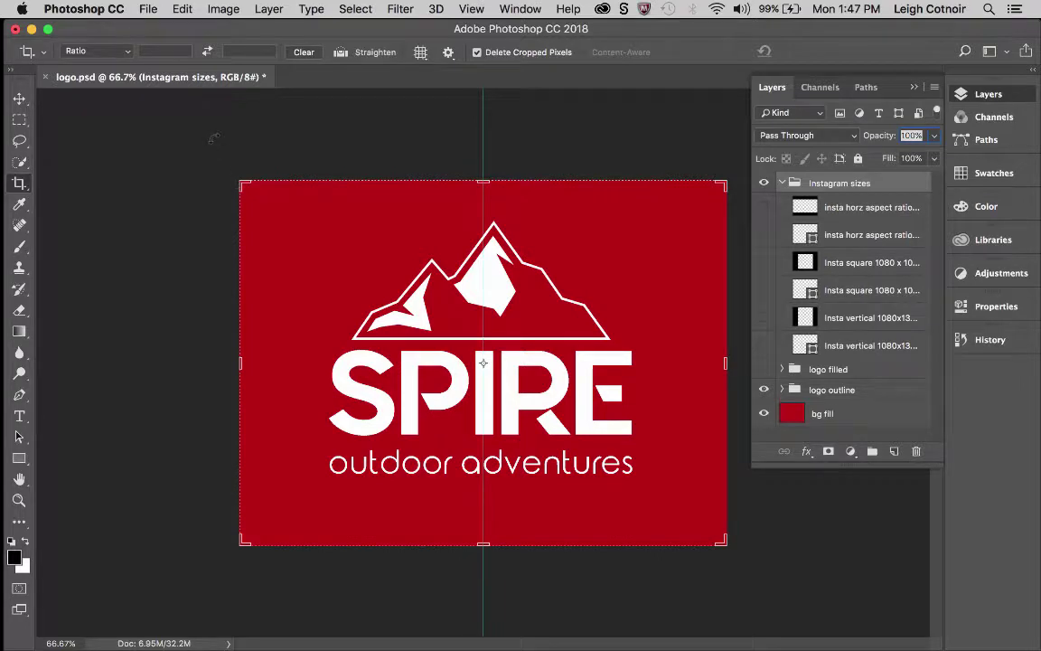
pyautogui.click(117, 52)
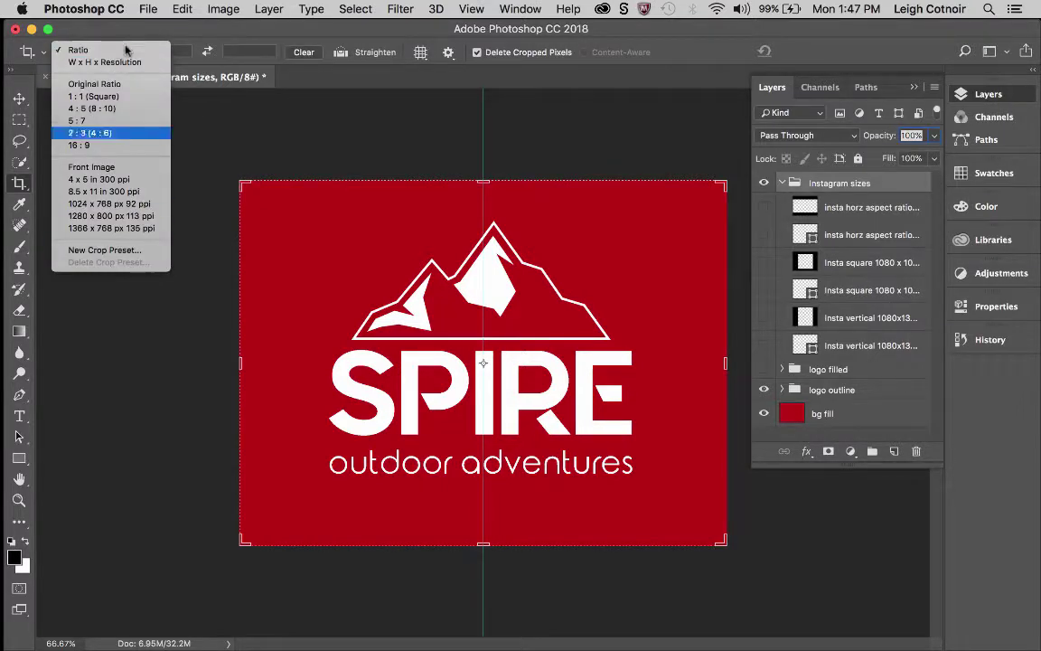
pyautogui.click(104, 96)
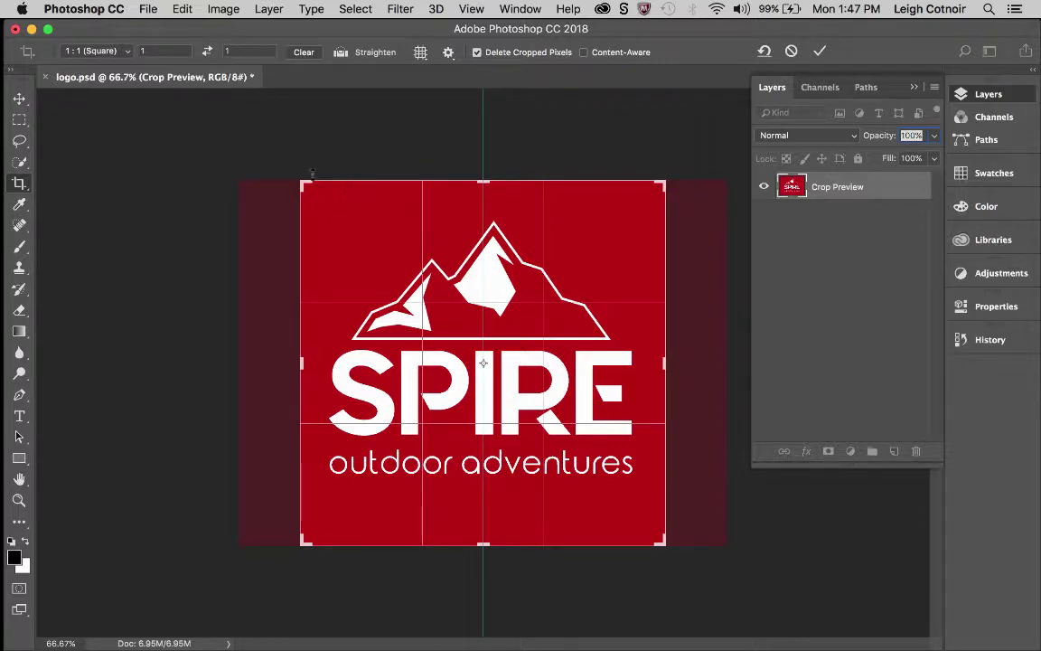
pyautogui.click(98, 51)
pyautogui.click(100, 61)
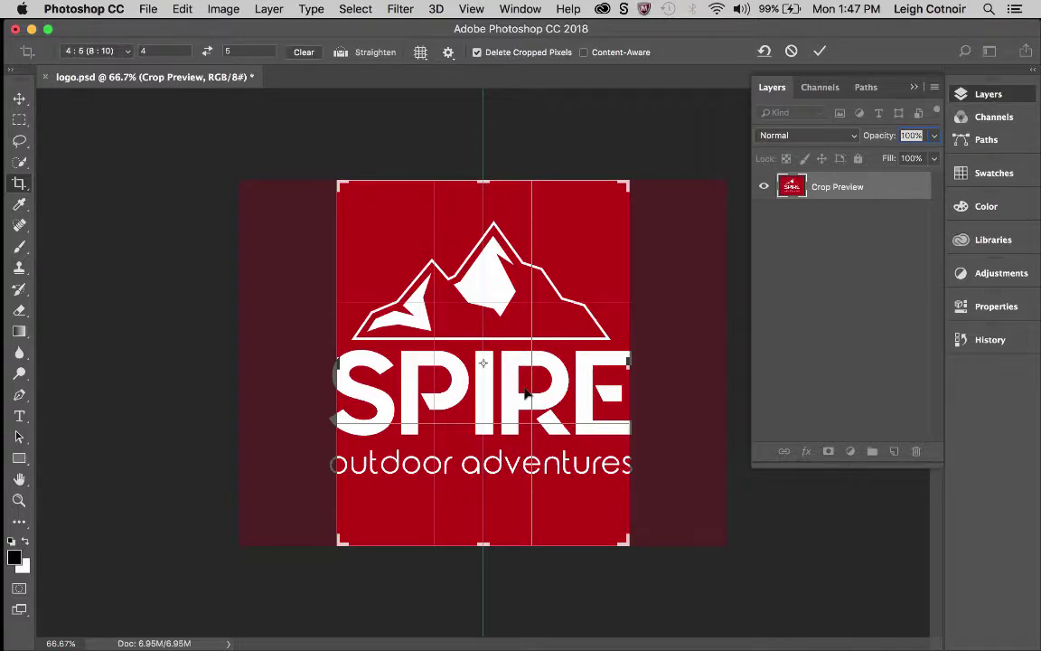
# - Switch the crop to W x H x Resolution with a width of 1080 and a height of 566
pyautogui.click(125, 52)
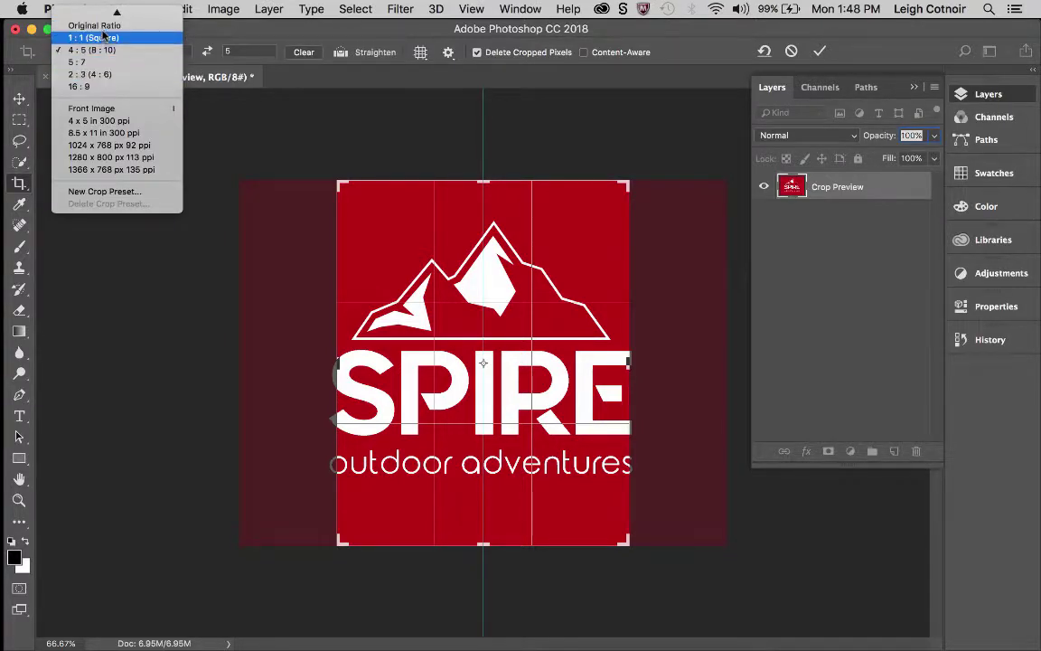
pyautogui.scroll(1, 104, 29)
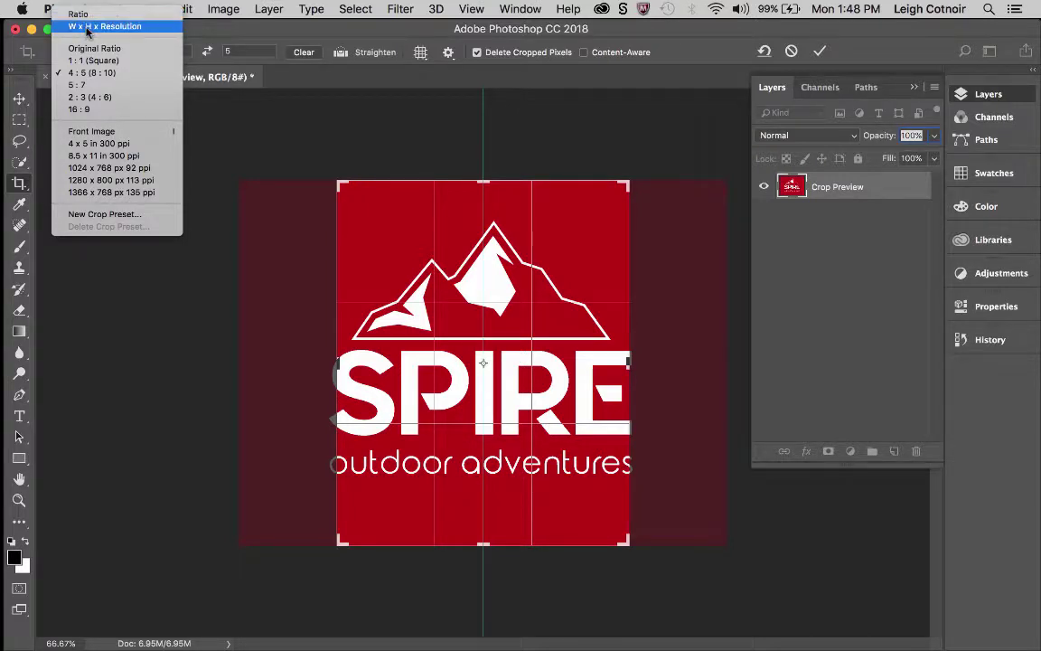
pyautogui.click(104, 28)
pyautogui.click(101, 27)
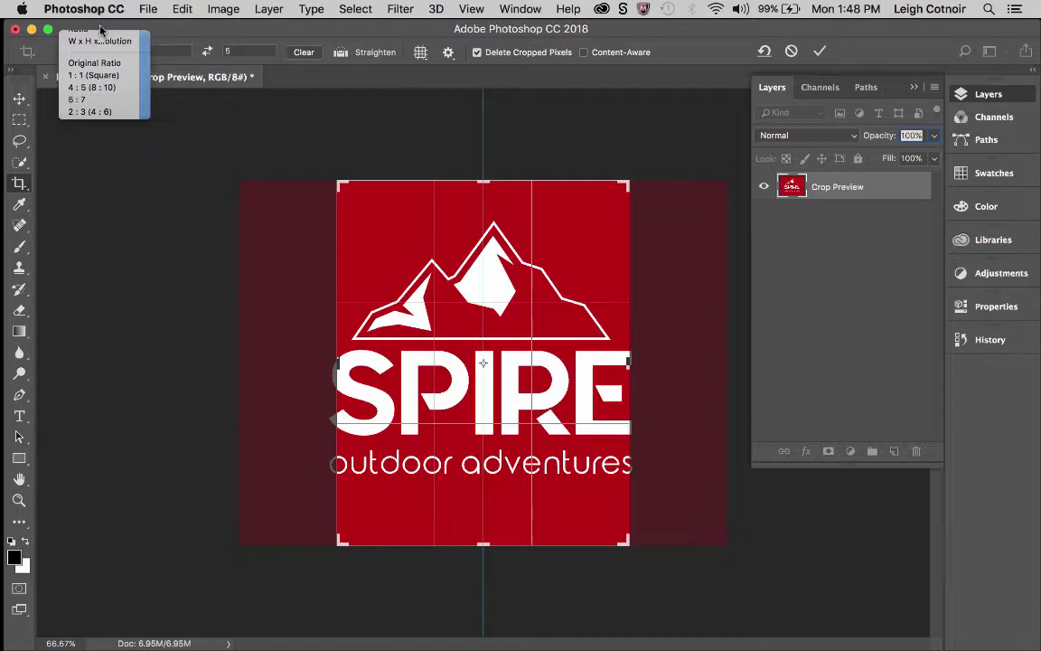
pyautogui.click(163, 51)
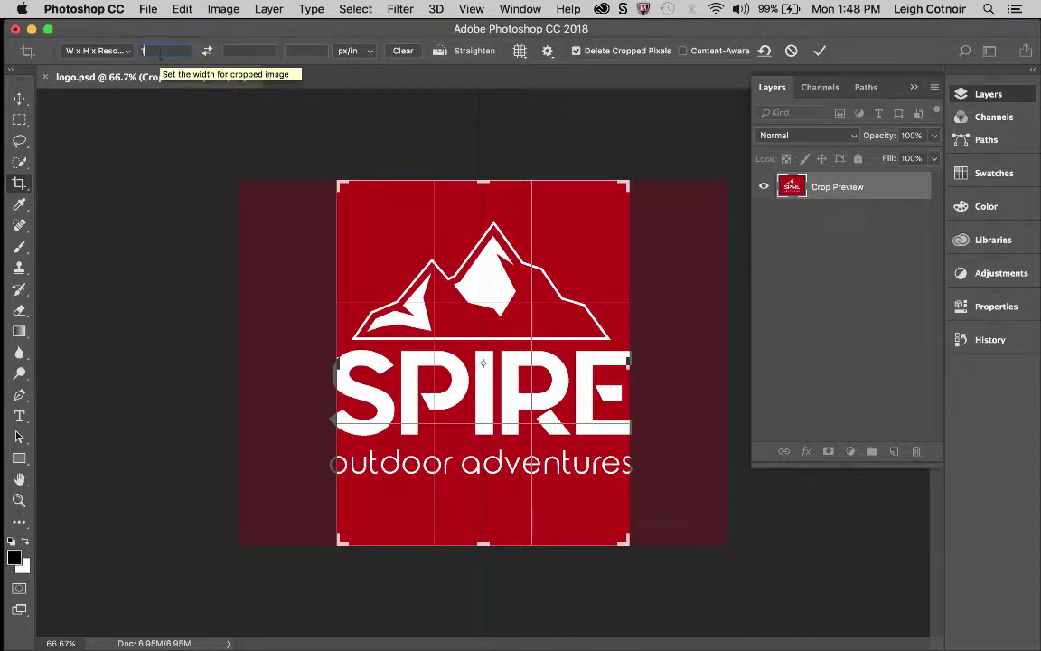
pyautogui.write('080')
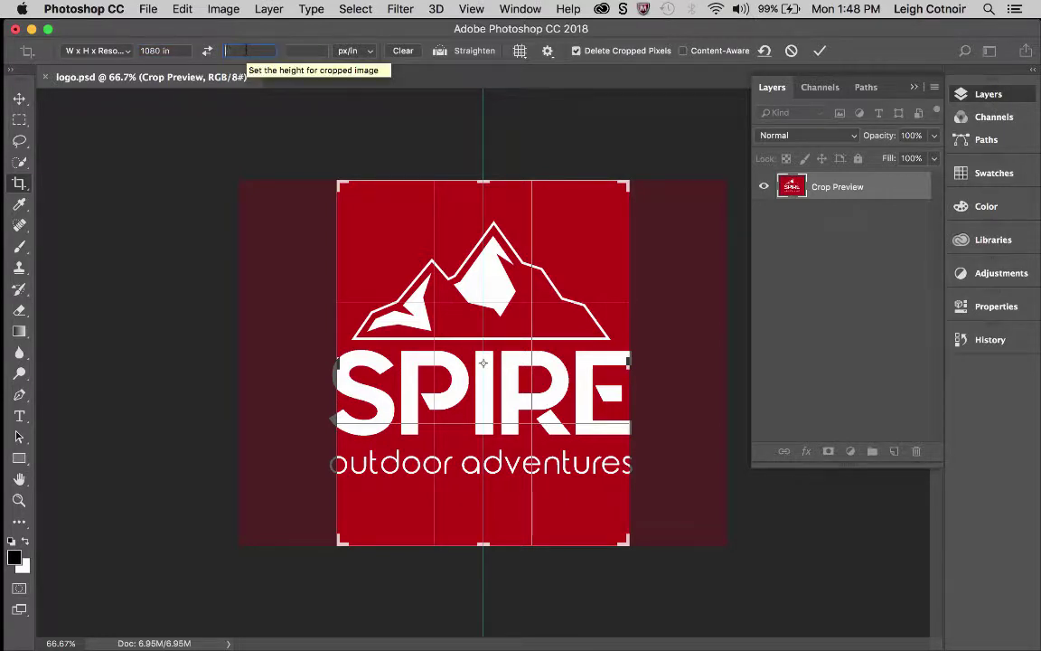
pyautogui.write('566')
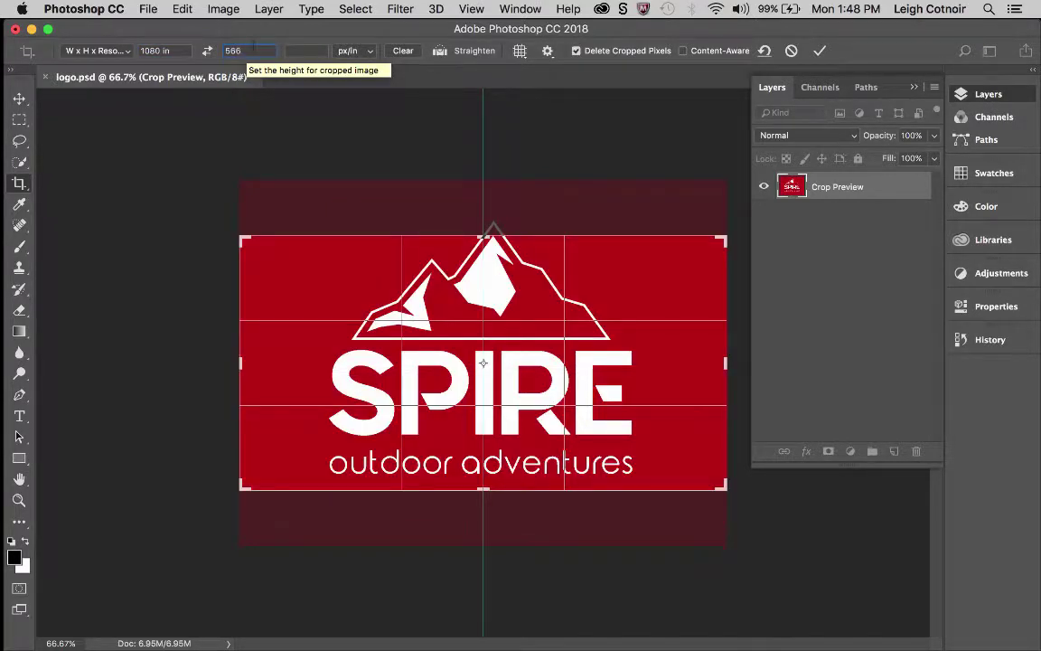
# - Set the crop resolution to 72 px/in
pyautogui.press('Tab')
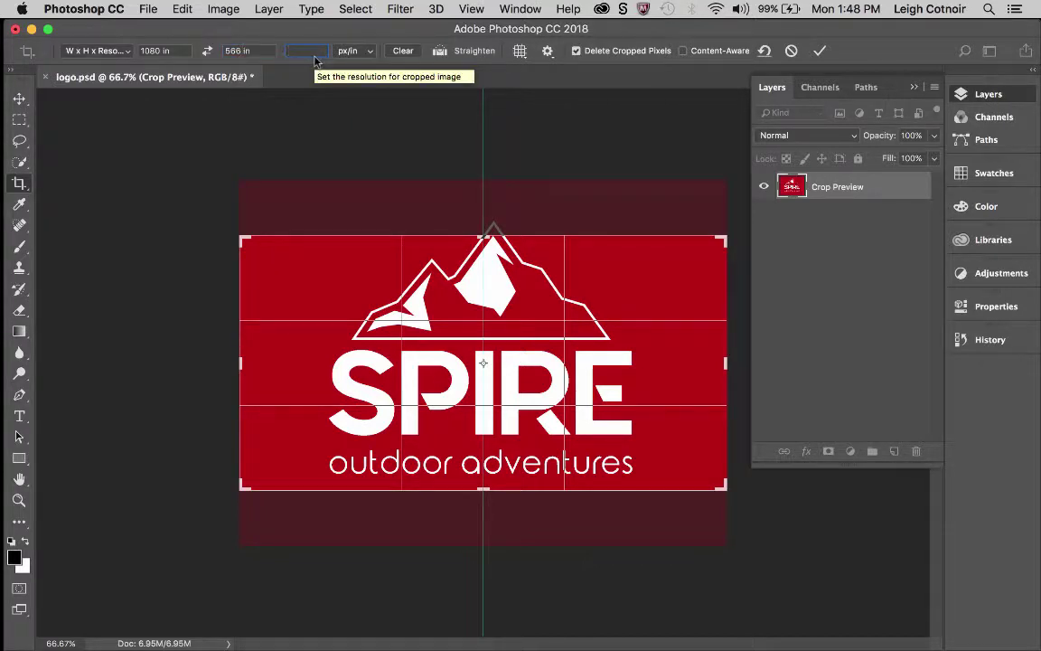
pyautogui.write('72')
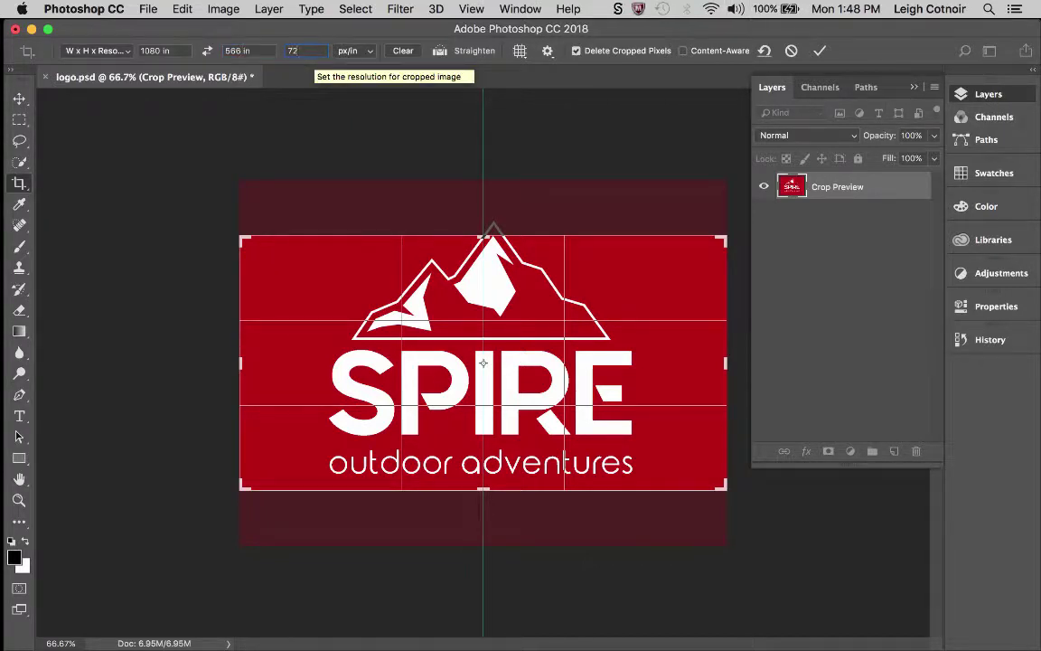
pyautogui.click(358, 51)
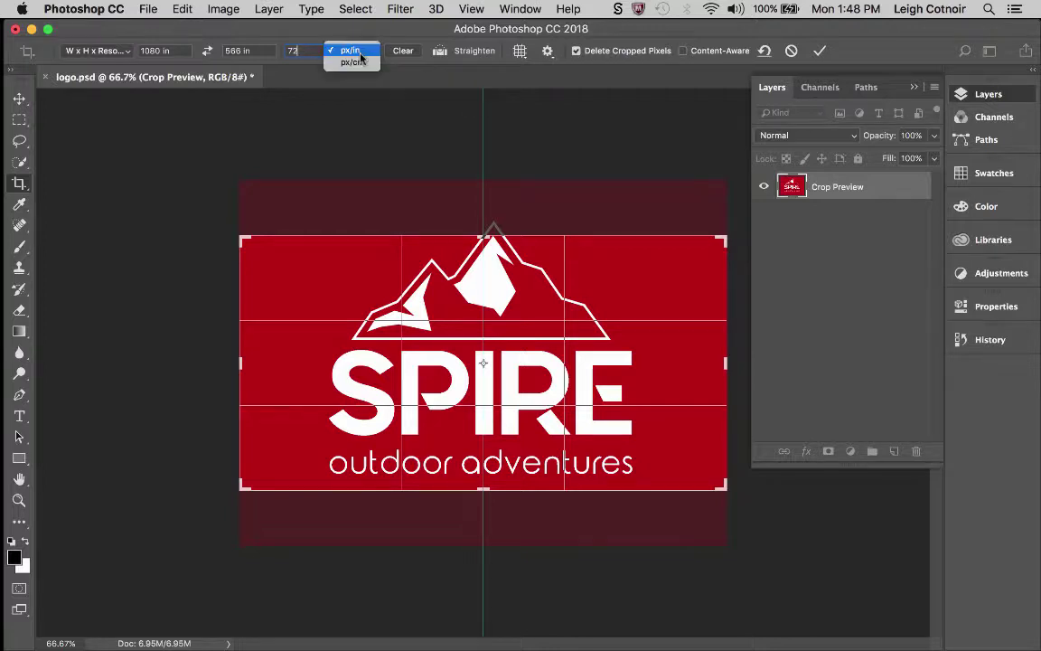
pyautogui.click(359, 53)
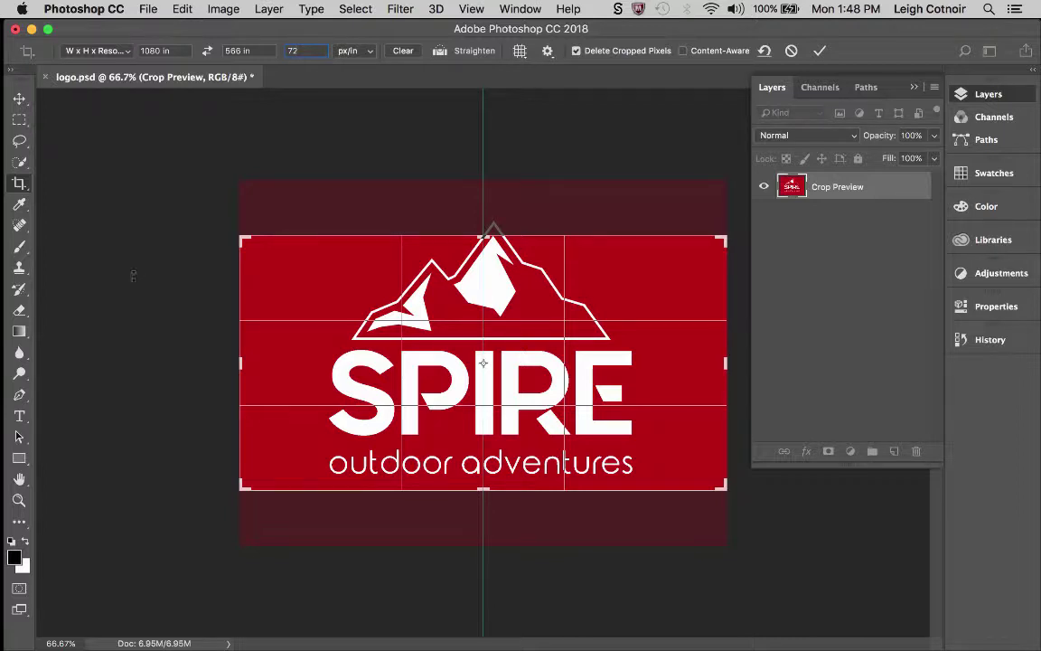
# - Show the rulers and place two horizontal guides along the upper and lower edges of the crop preview
pyautogui.press('super+r')
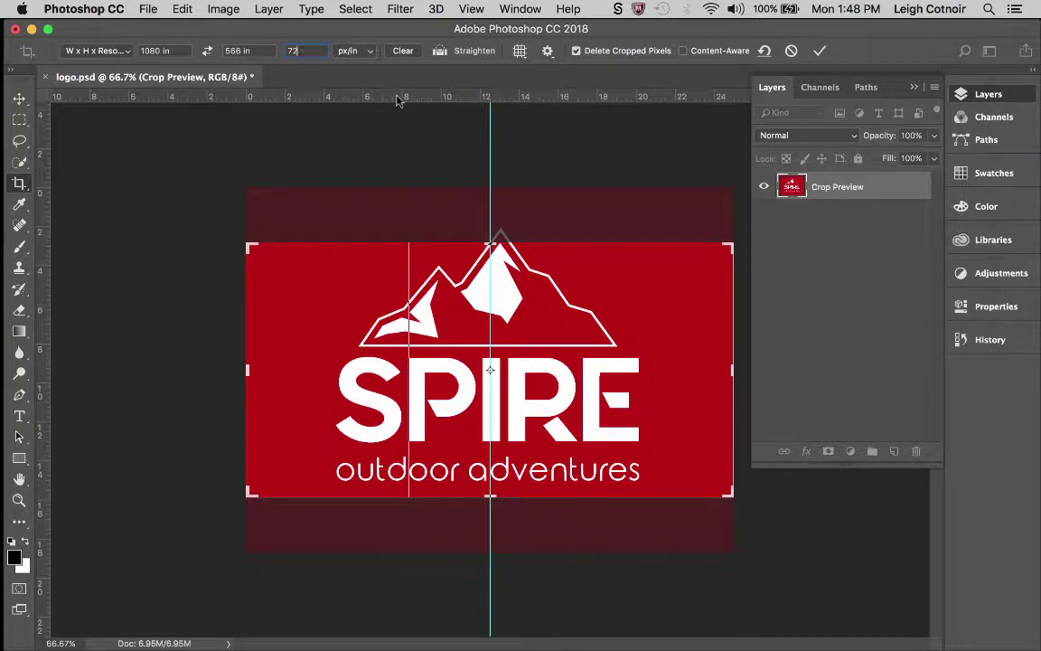
pyautogui.rightClick(344, 99)
pyautogui.moveTo(384, 101); pyautogui.dragTo(307, 237)
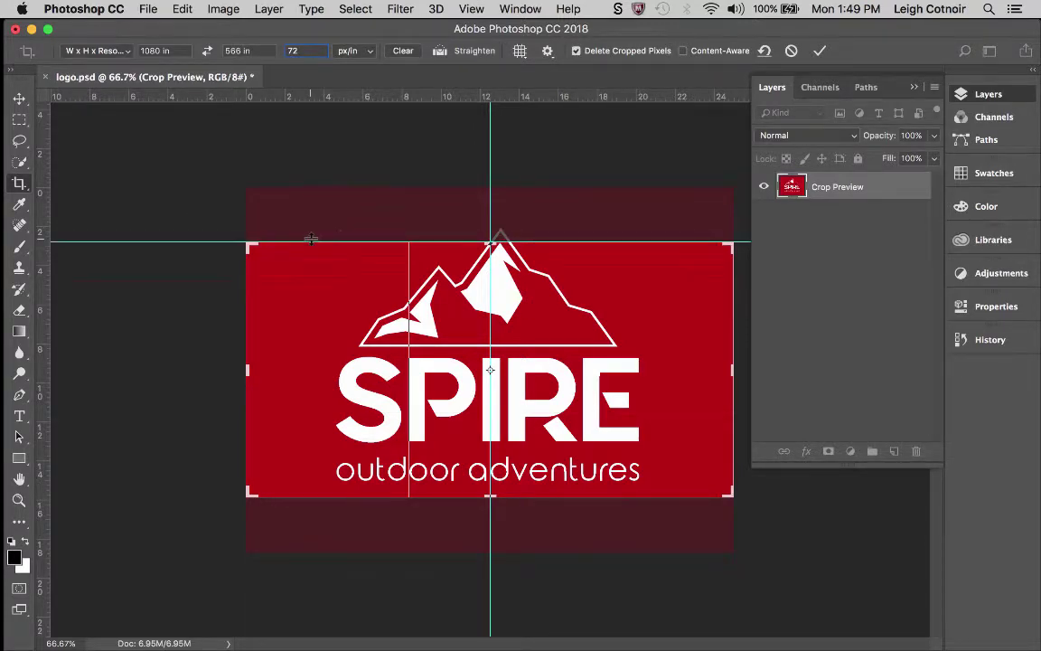
pyautogui.moveTo(291, 94); pyautogui.dragTo(284, 496)
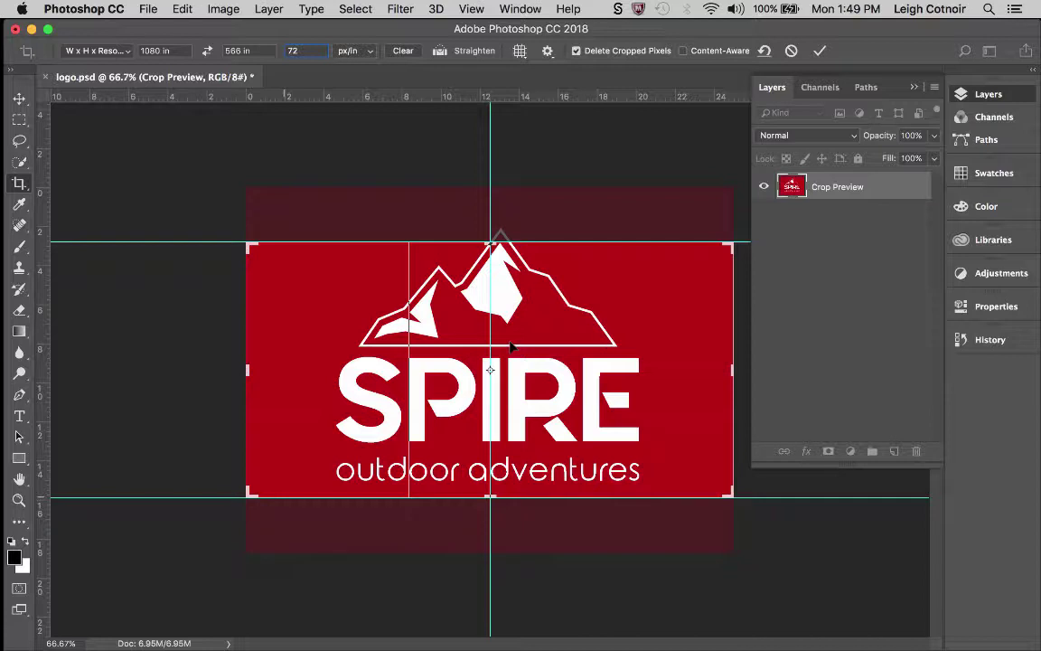
# - Switch to the Rectangular Marquee tool without cropping the image, and collapse the Instagram sizes group
pyautogui.click(20, 120)
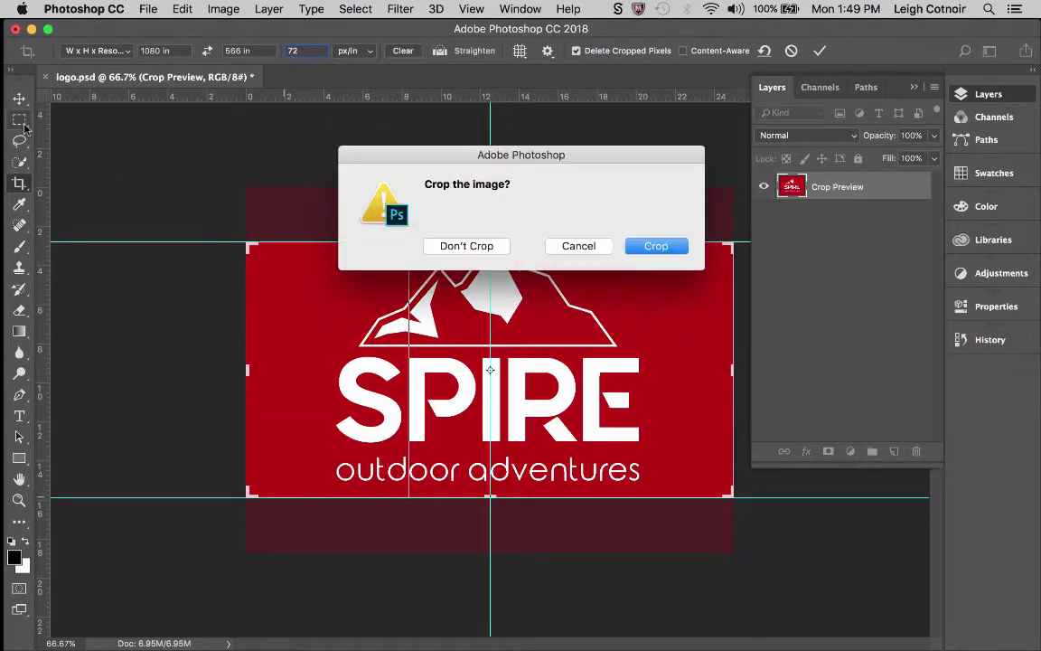
pyautogui.click(484, 246)
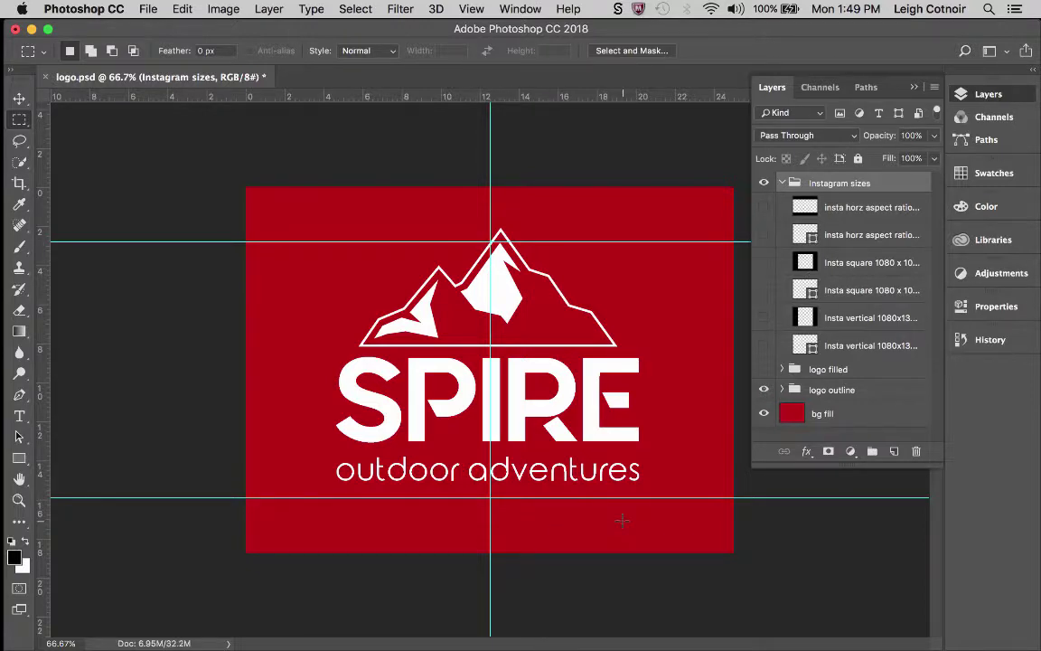
pyautogui.click(782, 183)
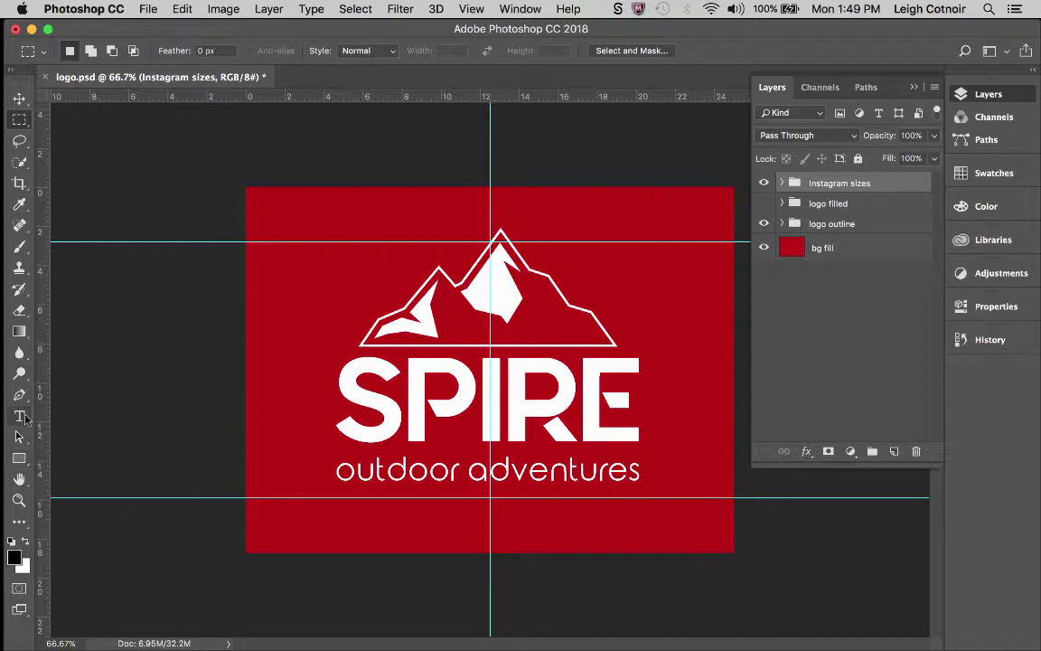
# - Check which Snap To options are enabled for the document
pyautogui.click(471, 10)
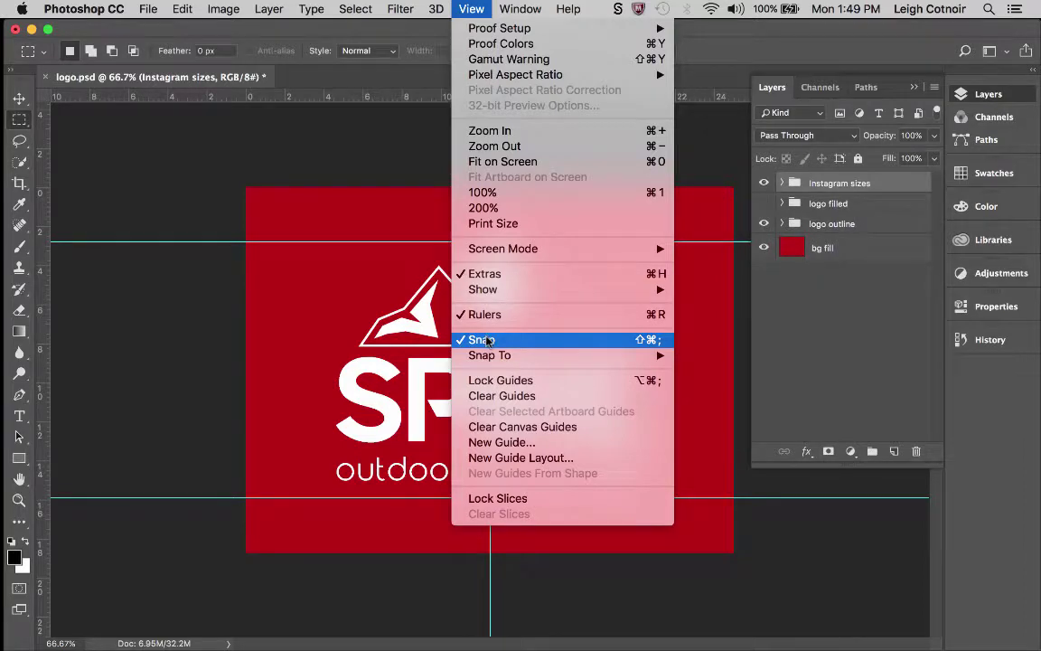
pyautogui.moveTo(495, 355)
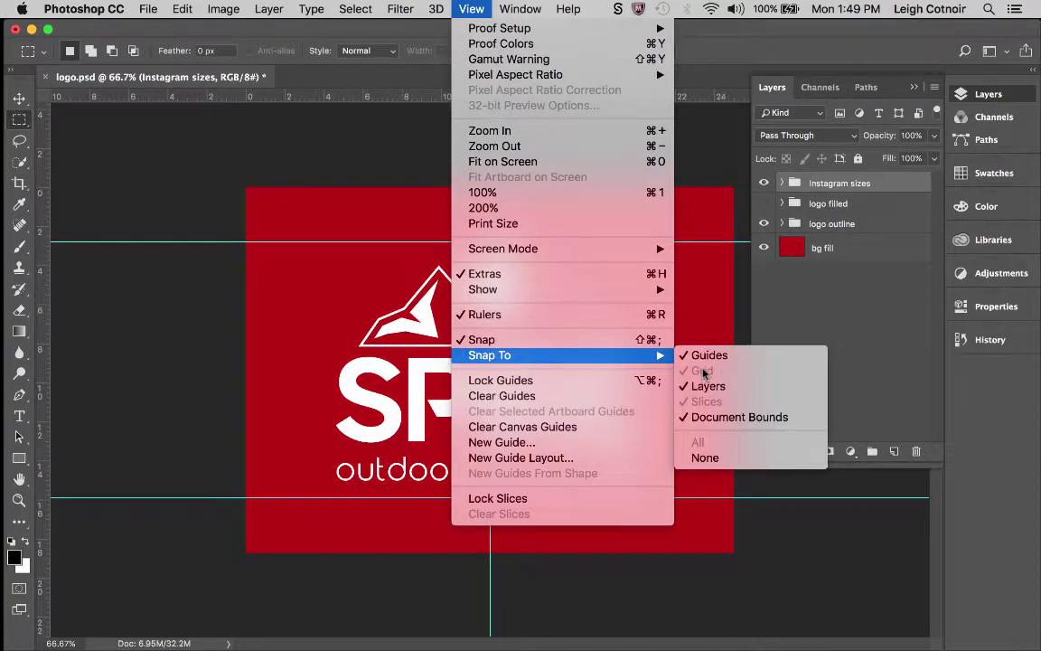
pyautogui.click(340, 30)
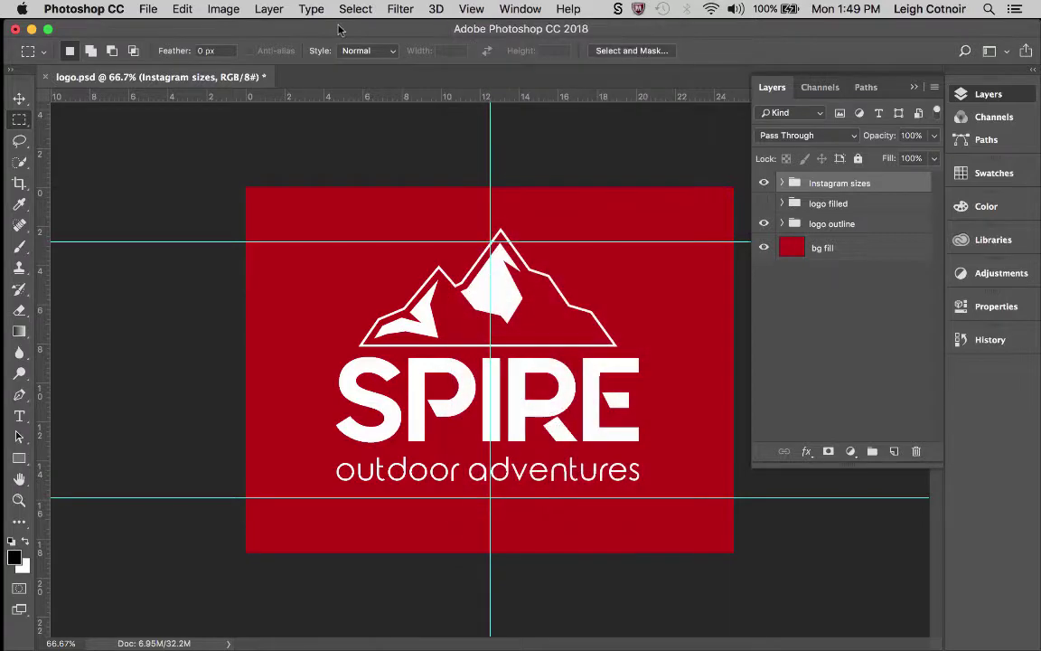
# - Draw a black rectangle shape about 944 px high between the two horizontal guides, and set its width to 1800 px
pyautogui.click(19, 458)
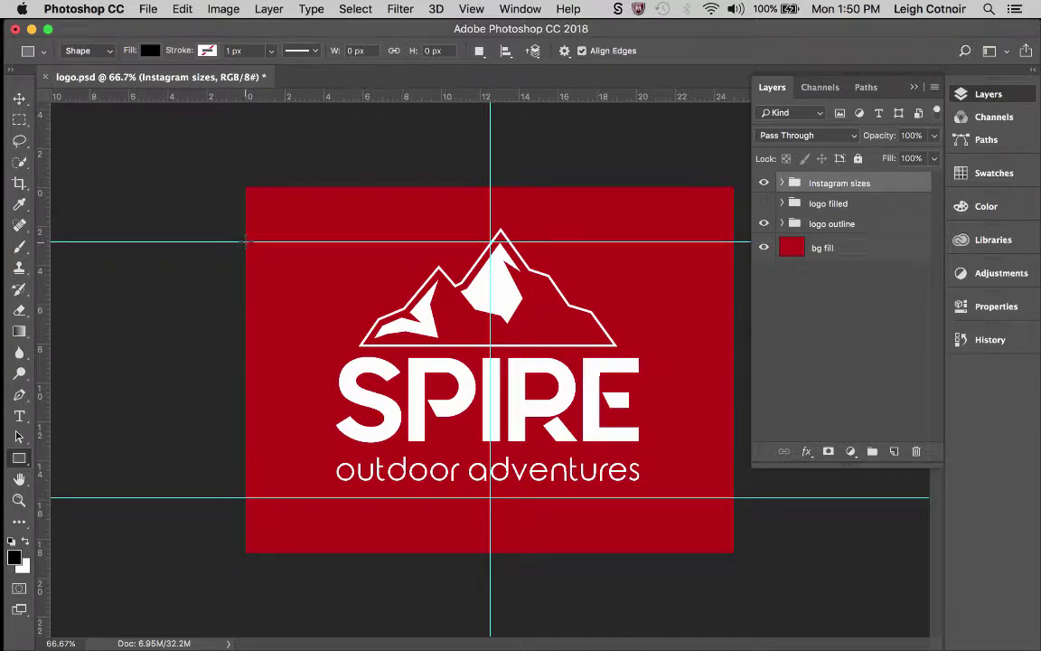
pyautogui.moveTo(246, 241); pyautogui.dragTo(732, 497)
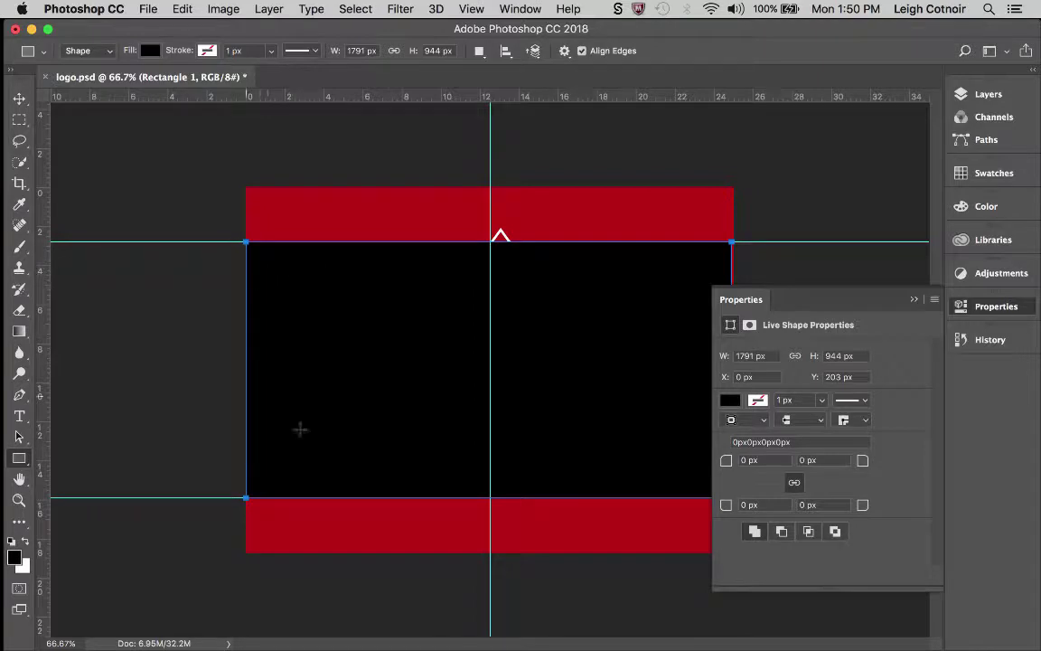
pyautogui.click(750, 355)
pyautogui.click(754, 355)
pyautogui.doubleClick(742, 355)
pyautogui.write('1800')
pyautogui.click(837, 356)
pyautogui.doubleClick(837, 355)
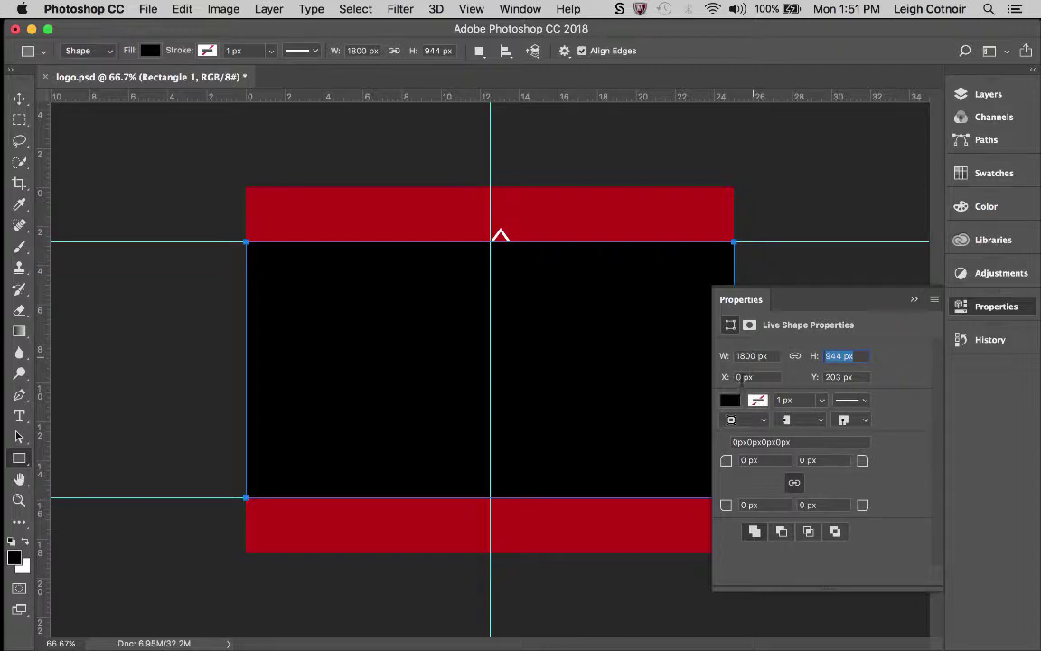
pyautogui.click(741, 377)
pyautogui.click(913, 301)
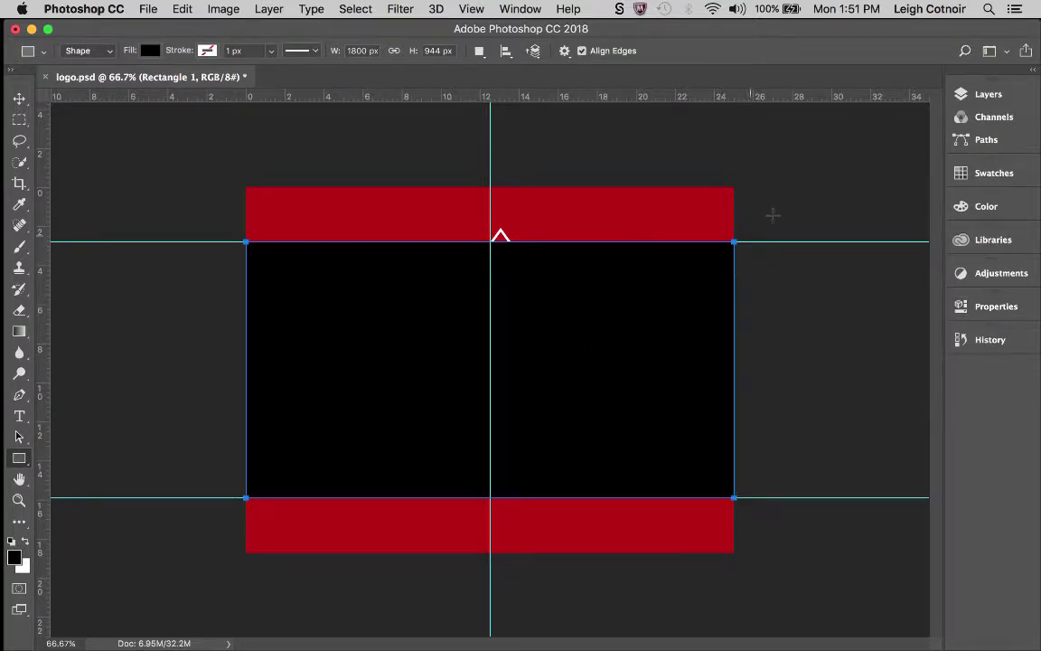
# - Rename the new rectangle's layer as insta-landscape
pyautogui.click(992, 95)
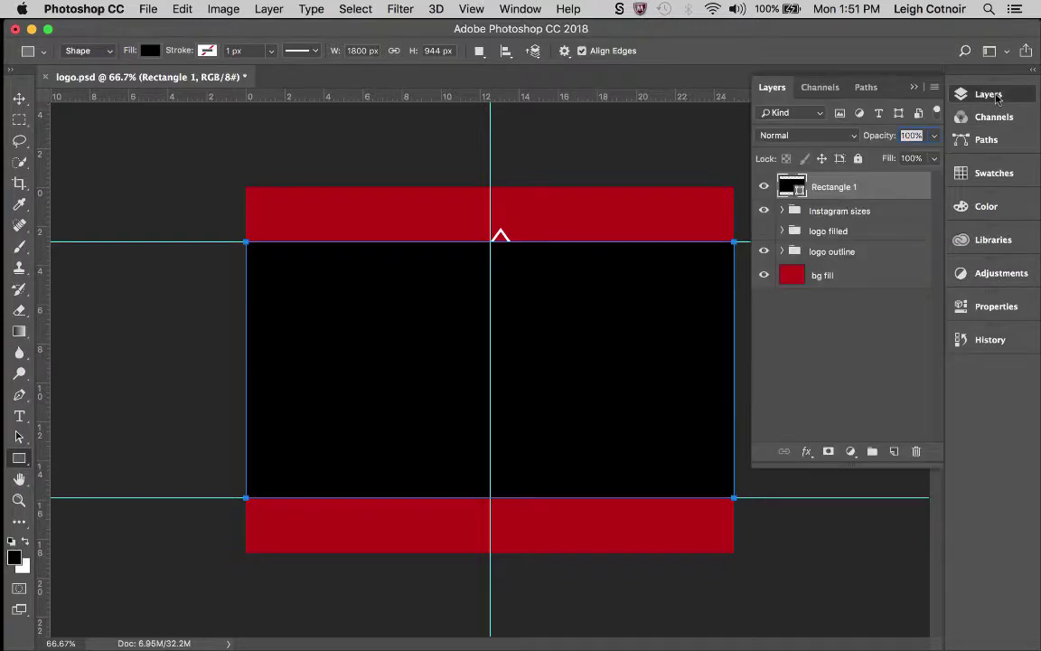
pyautogui.click(995, 96)
pyautogui.click(996, 96)
pyautogui.doubleClick(831, 186)
pyautogui.write('insta-land')
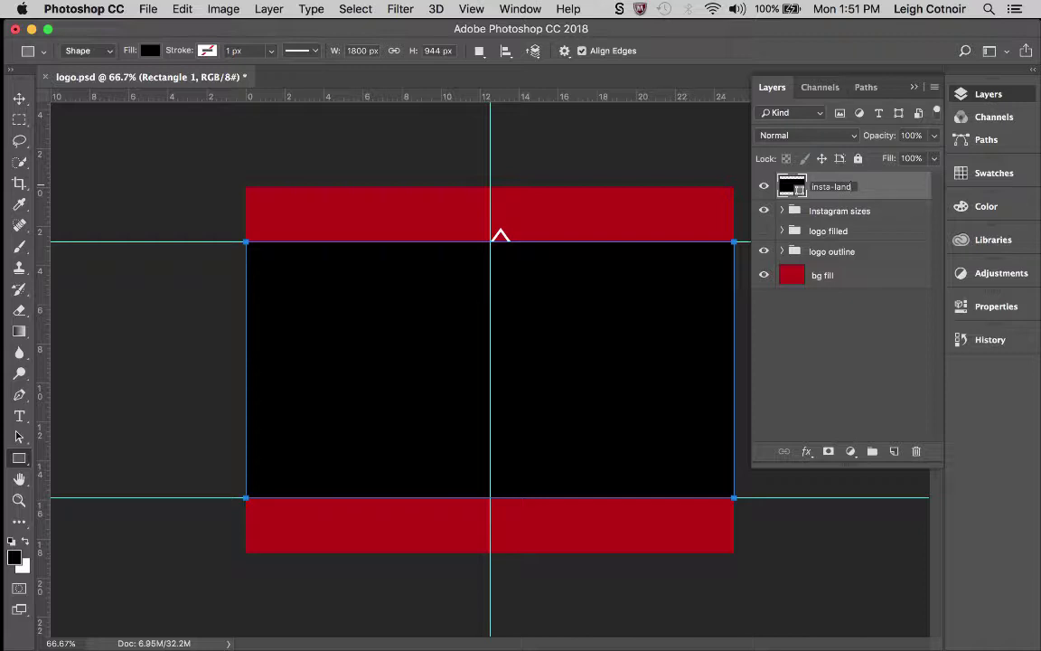
pyautogui.write('scape')
pyautogui.press('Return')
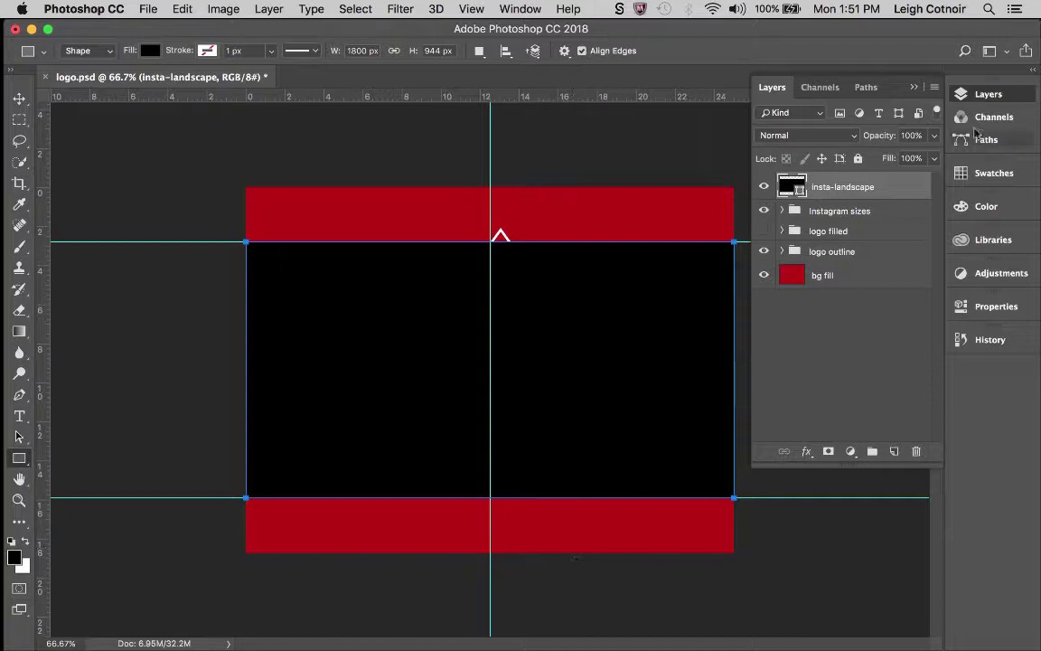
# - Remove the insta-landscape rectangle's fill and give it a solid black stroke
pyautogui.click(151, 51)
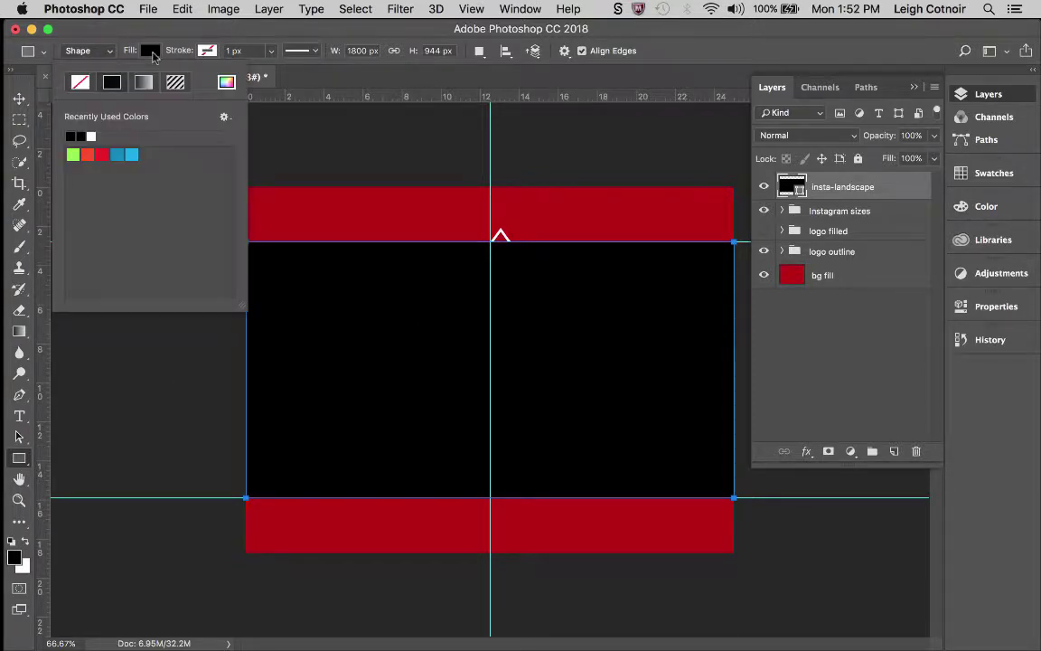
pyautogui.click(80, 82)
pyautogui.click(208, 51)
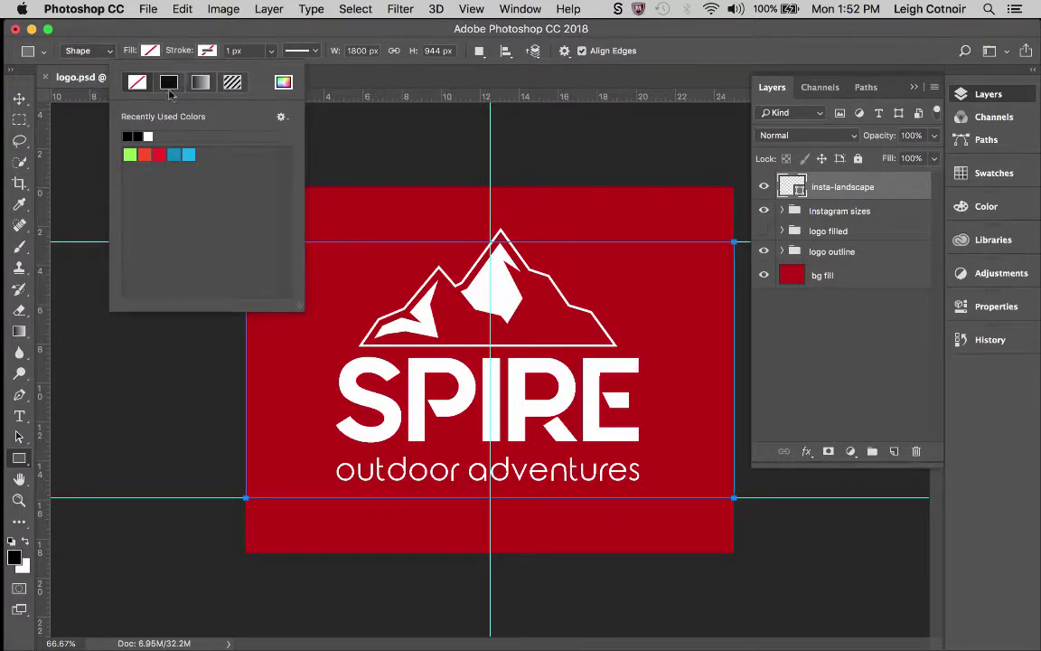
pyautogui.click(168, 82)
pyautogui.click(267, 34)
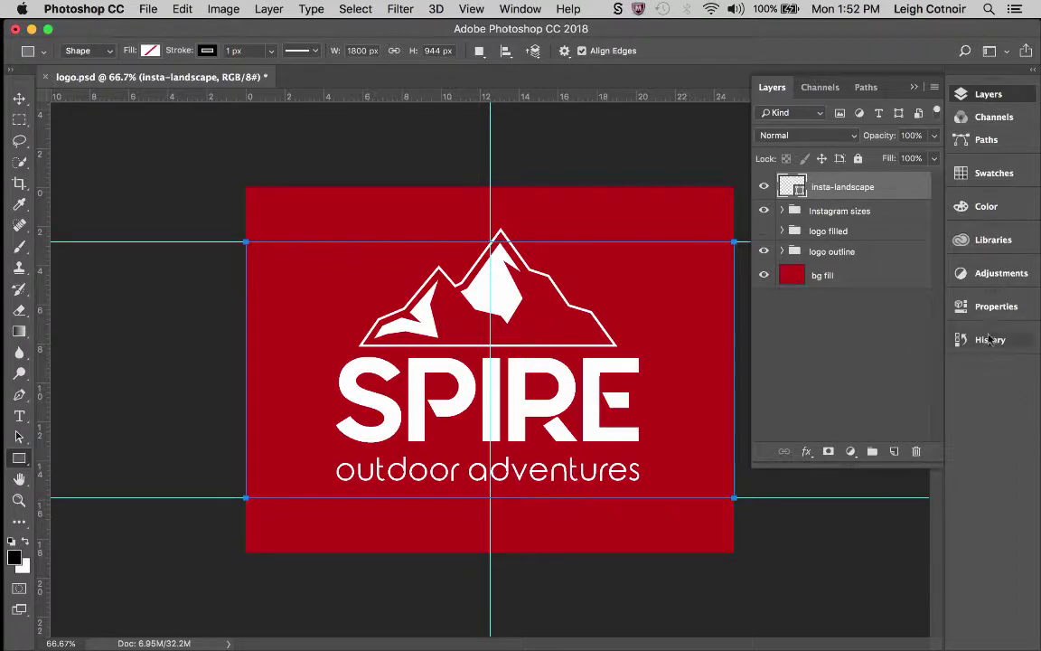
# - View the insta-landscape shape's path, return to the layers, and switch to the Rectangular Marquee tool
pyautogui.click(534, 10)
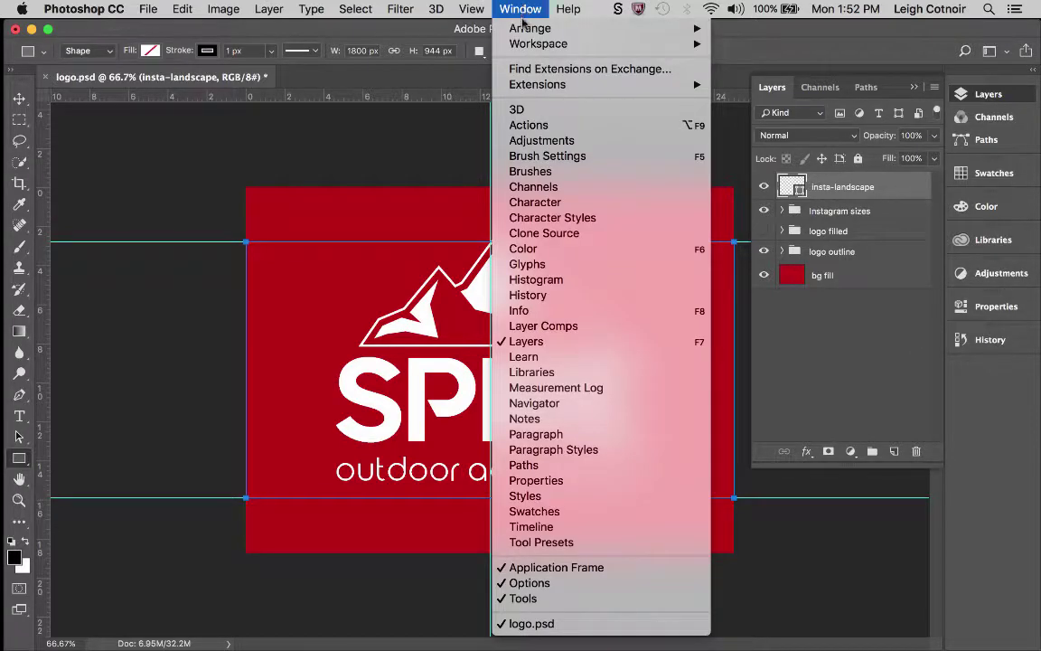
pyautogui.click(550, 463)
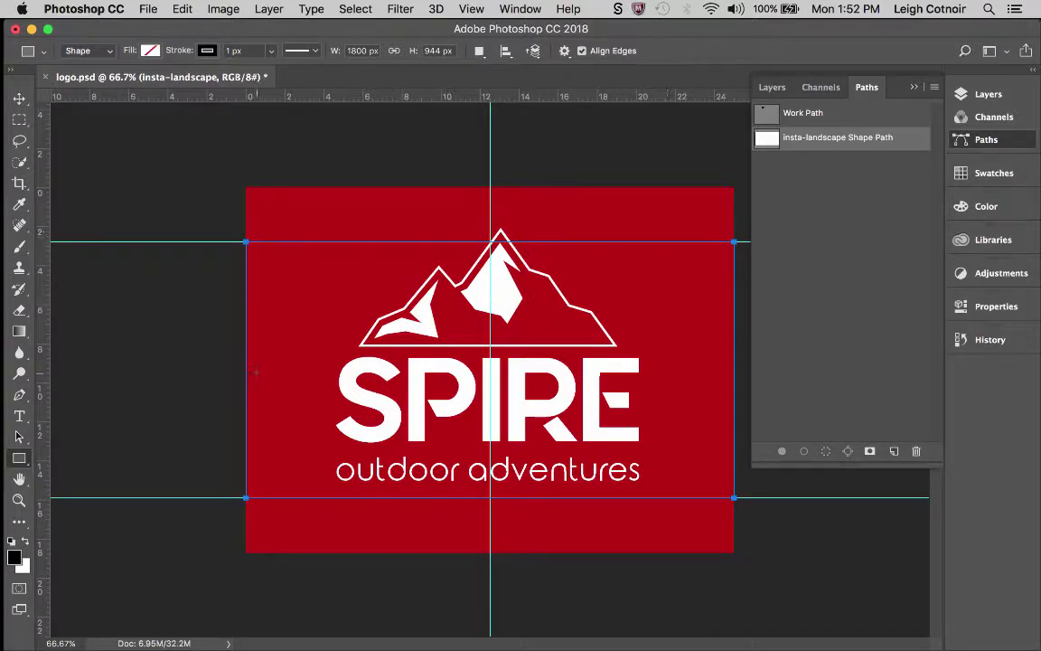
pyautogui.click(773, 90)
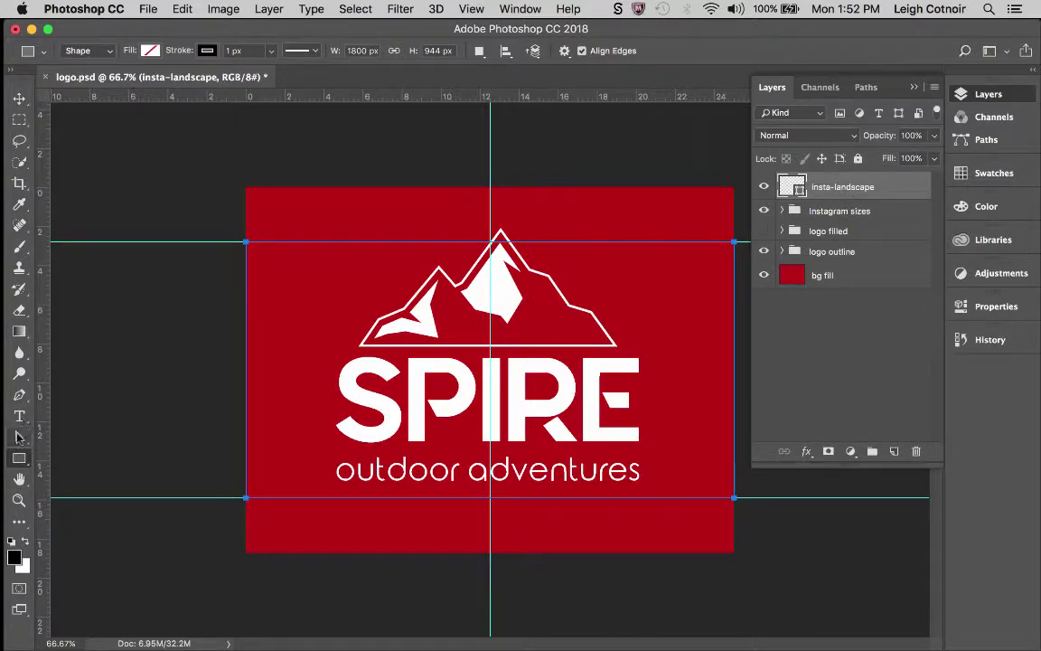
pyautogui.click(20, 122)
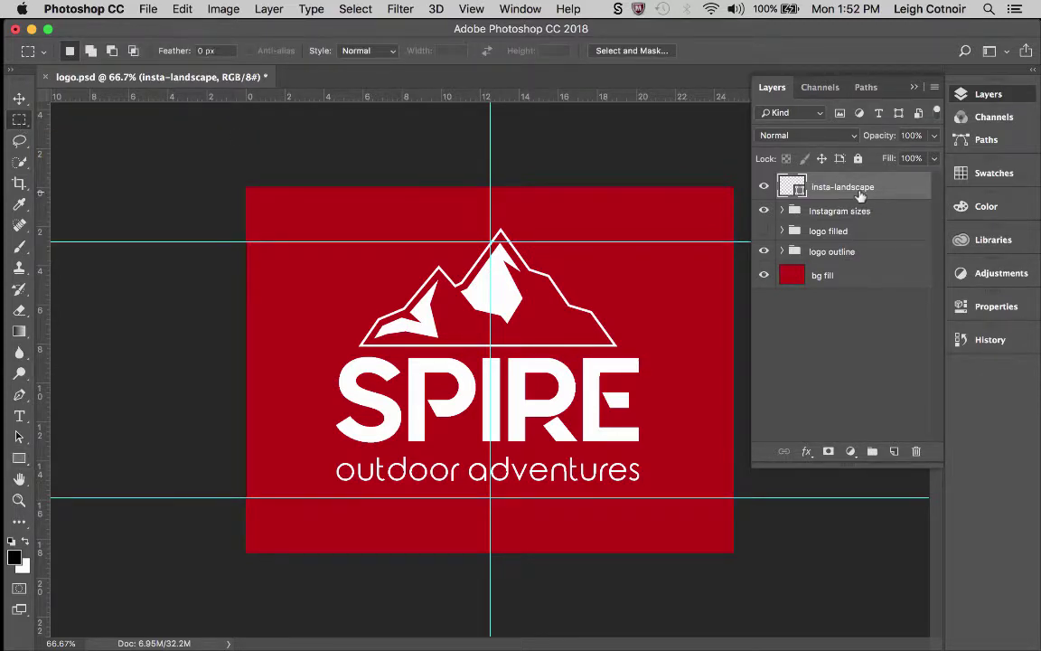
# - With the Path Selection tool active, load the insta-landscape shape path as a selection and add a layer mask from it to that layer
pyautogui.click(521, 10)
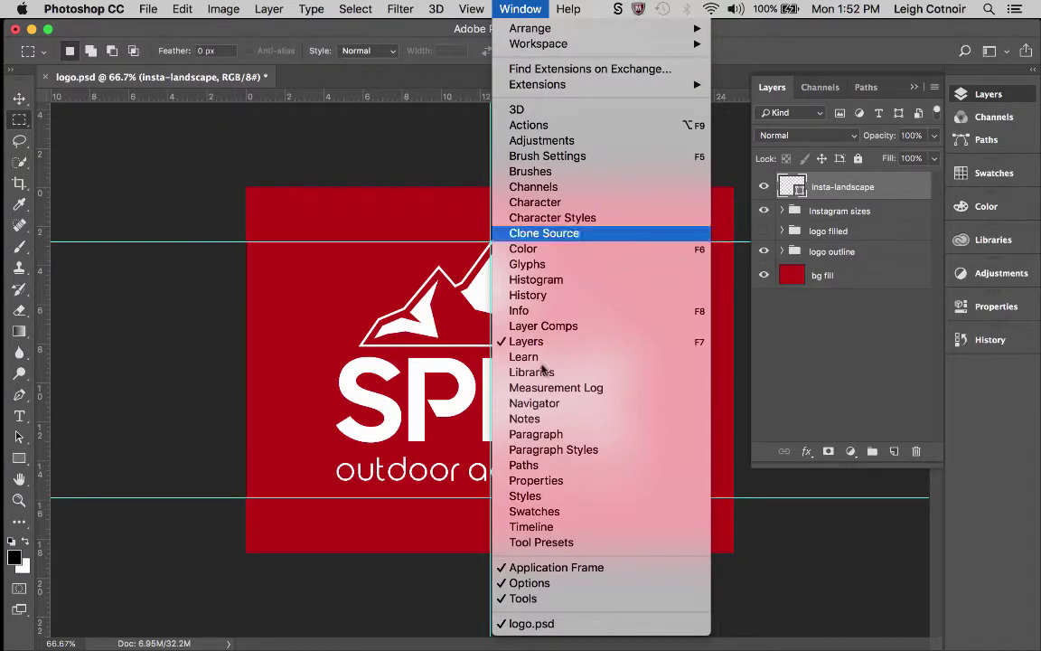
pyautogui.click(558, 465)
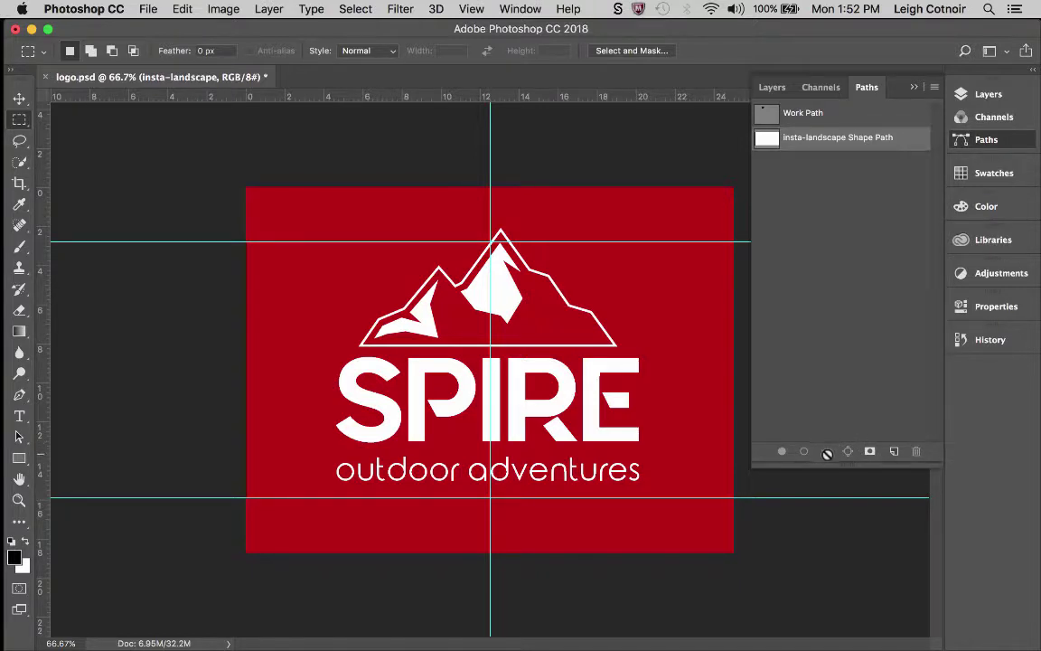
pyautogui.click(20, 437)
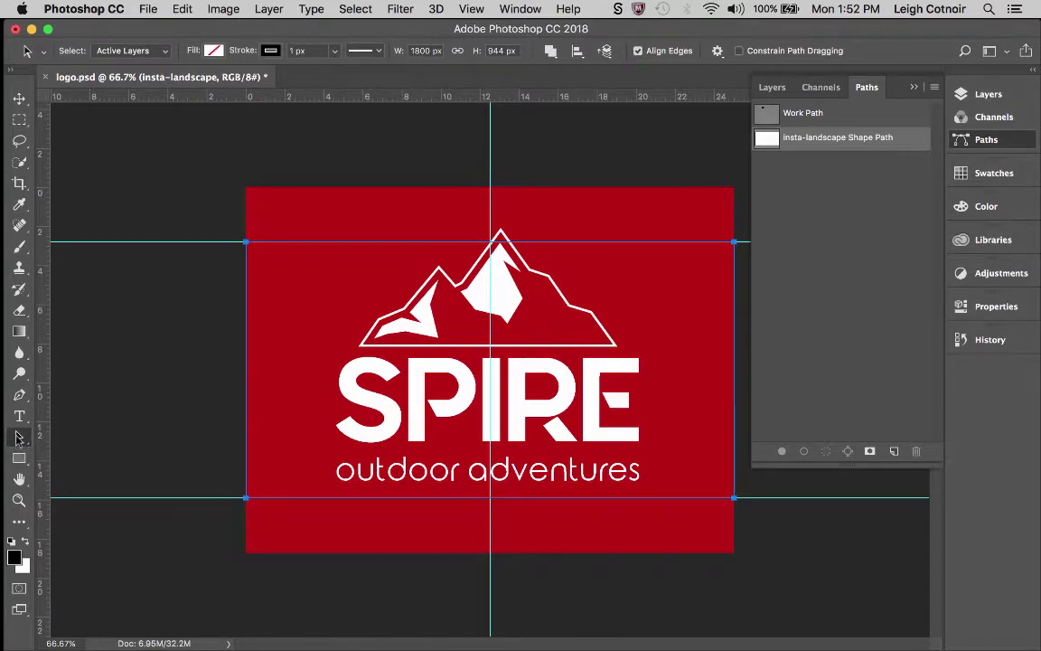
pyautogui.rightClick(19, 438)
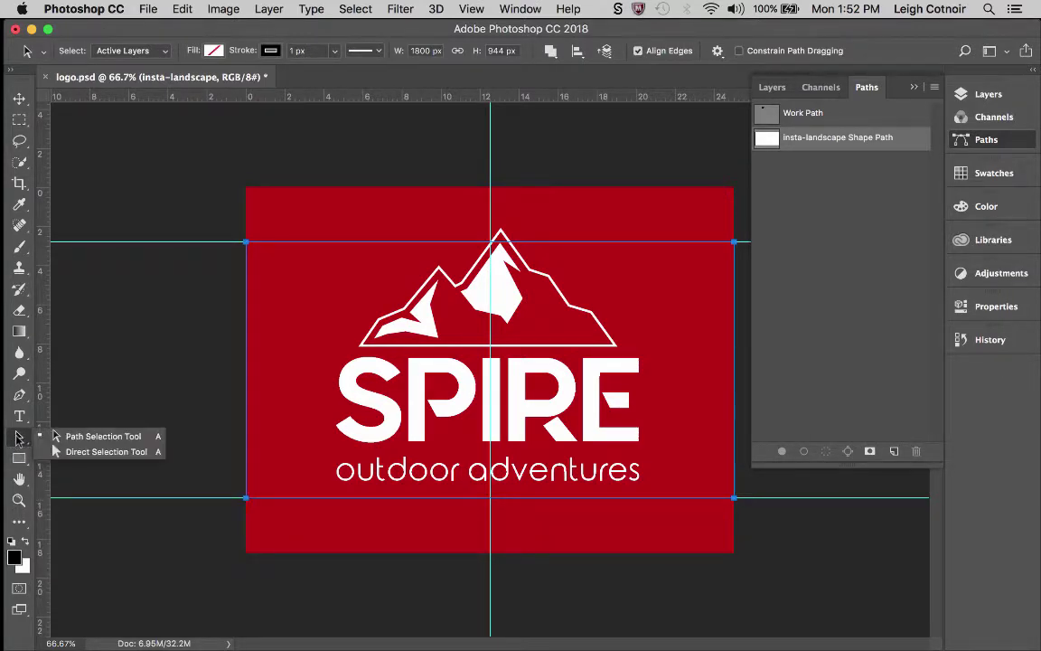
pyautogui.click(100, 436)
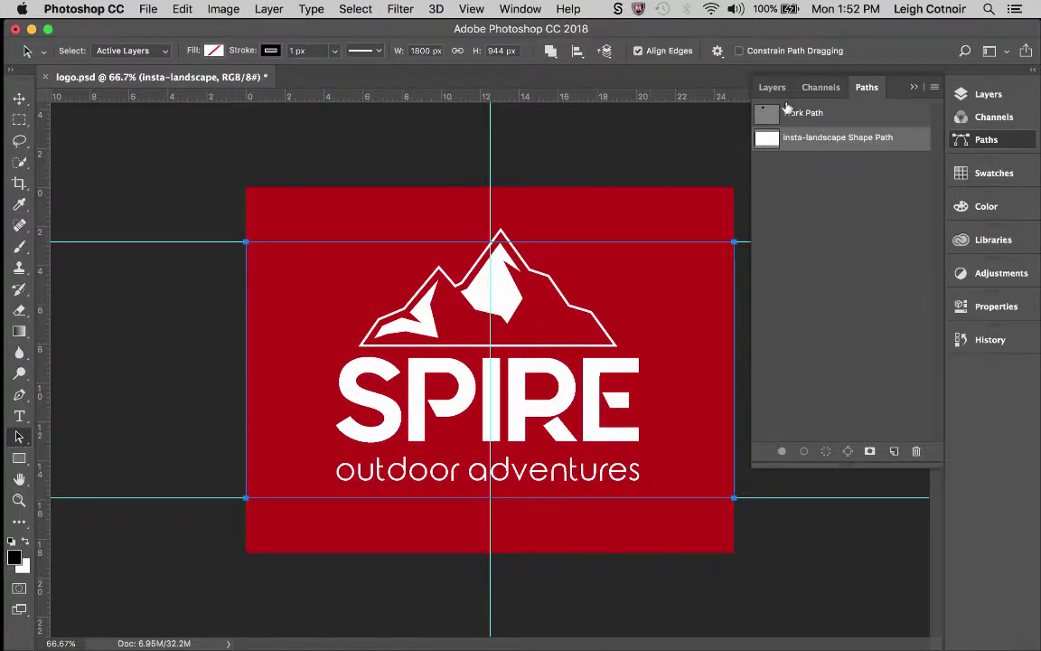
pyautogui.click(826, 452)
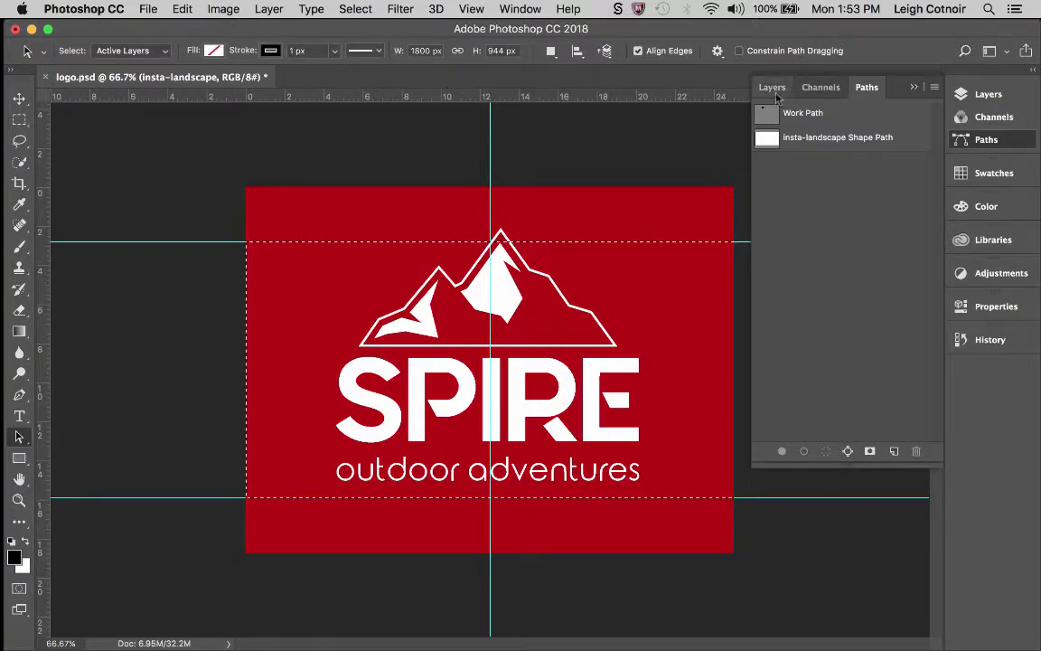
pyautogui.click(773, 88)
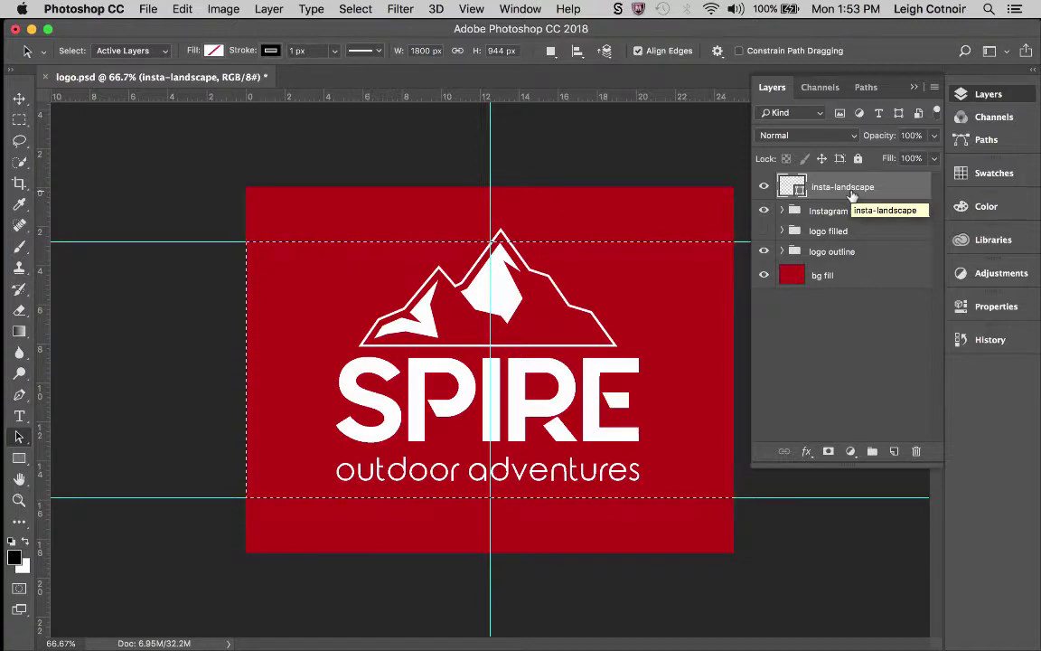
pyautogui.click(828, 451)
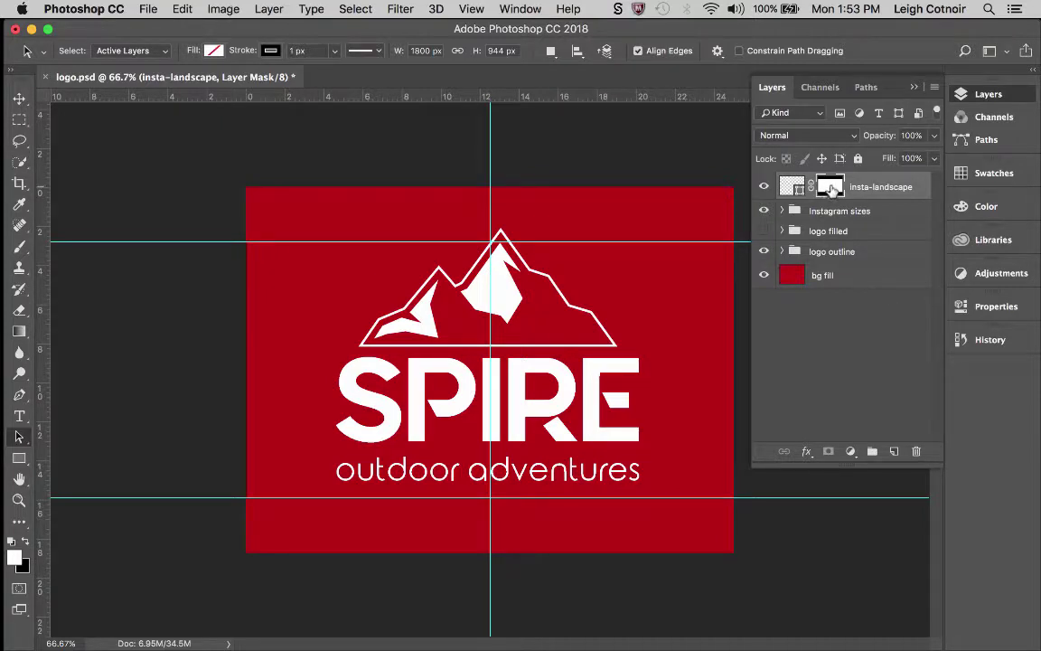
# - Load the insta-landscape layer mask as a new selection
pyautogui.click(357, 9)
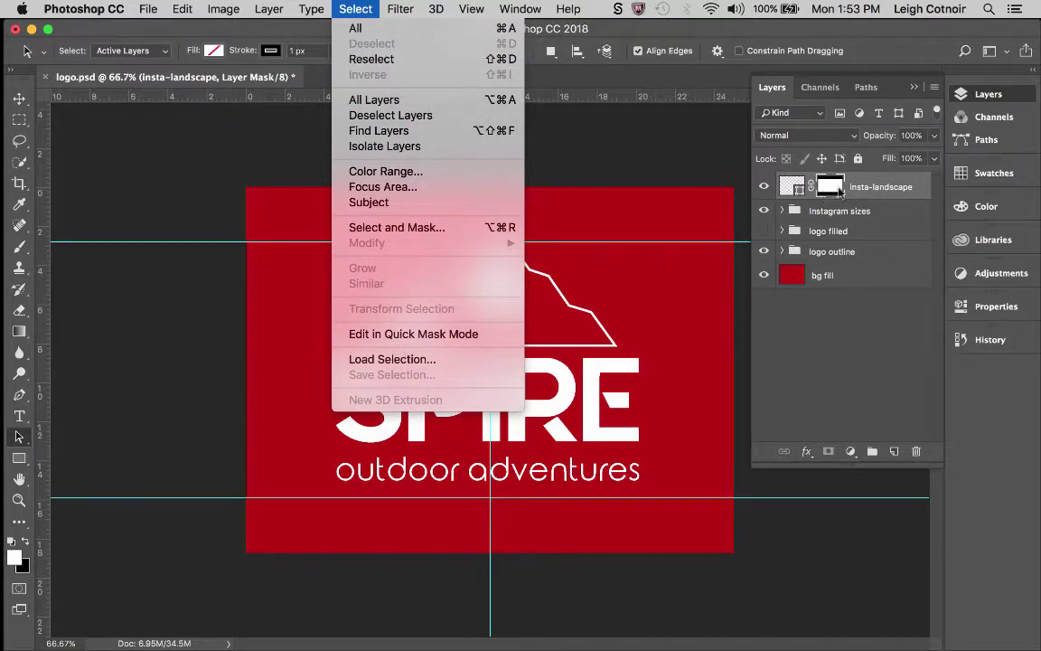
pyautogui.click(391, 359)
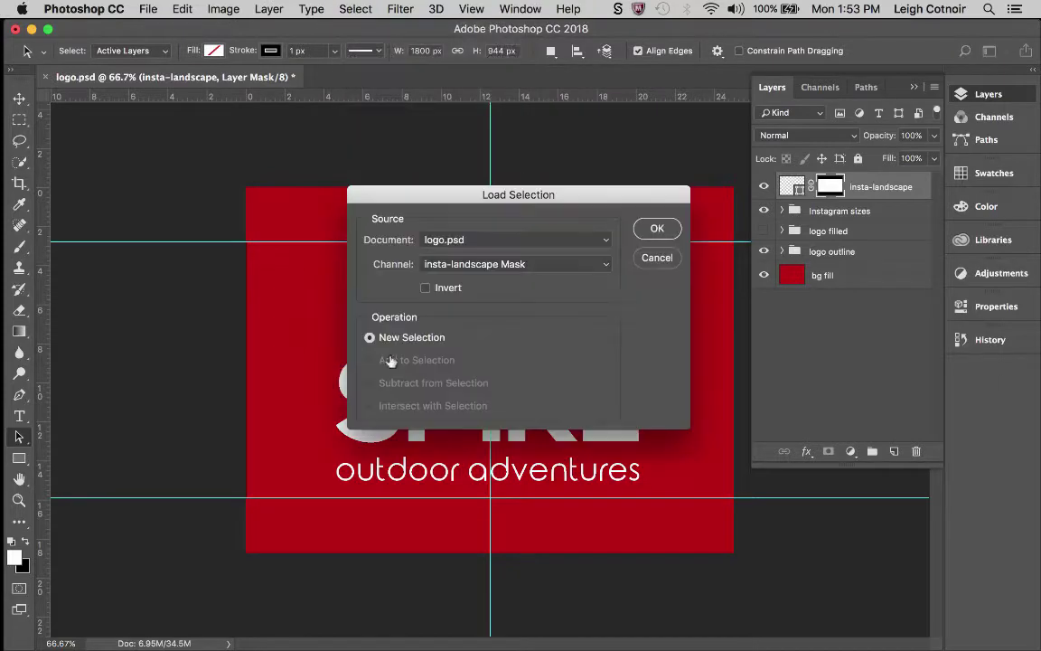
pyautogui.click(495, 273)
pyautogui.click(560, 264)
pyautogui.click(657, 229)
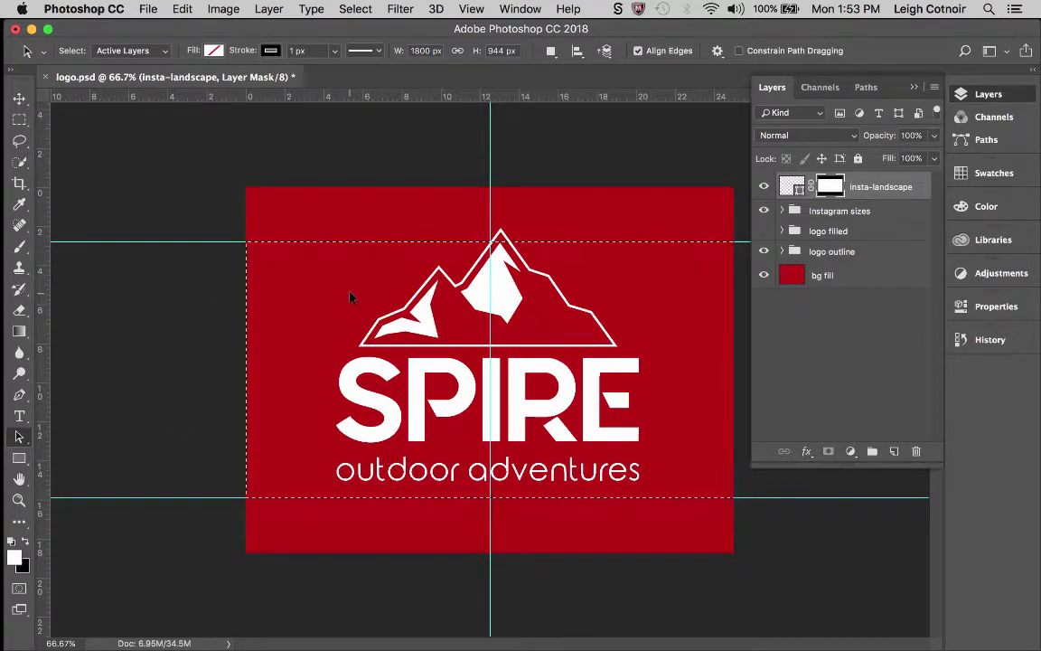
# - Invert the selection so it covers the areas above and below the landscape crop
pyautogui.click(223, 8)
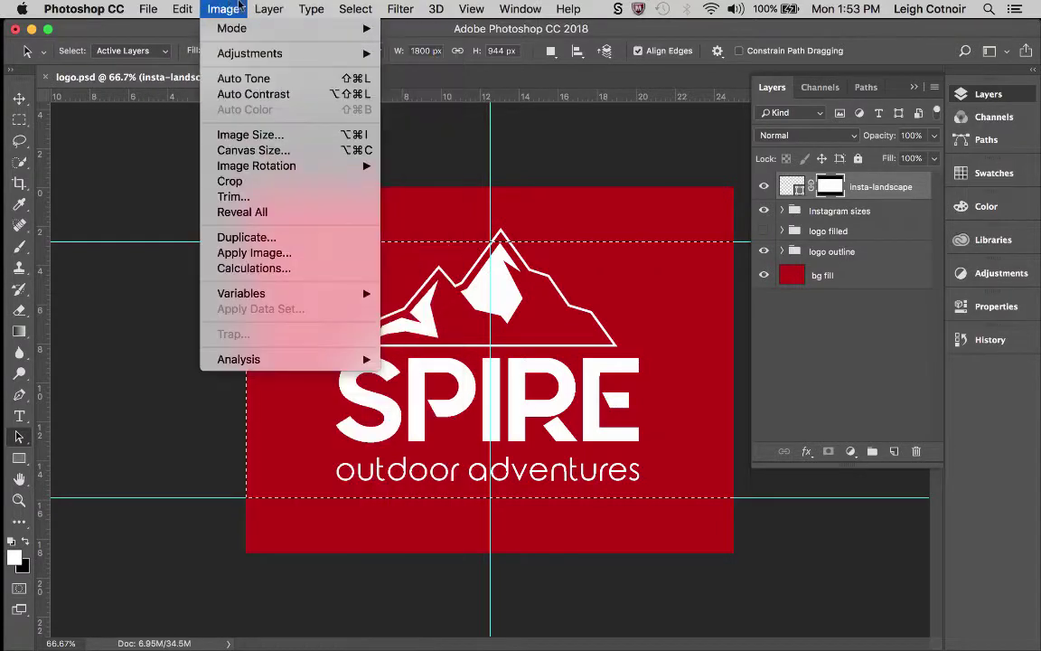
pyautogui.click(105, 220)
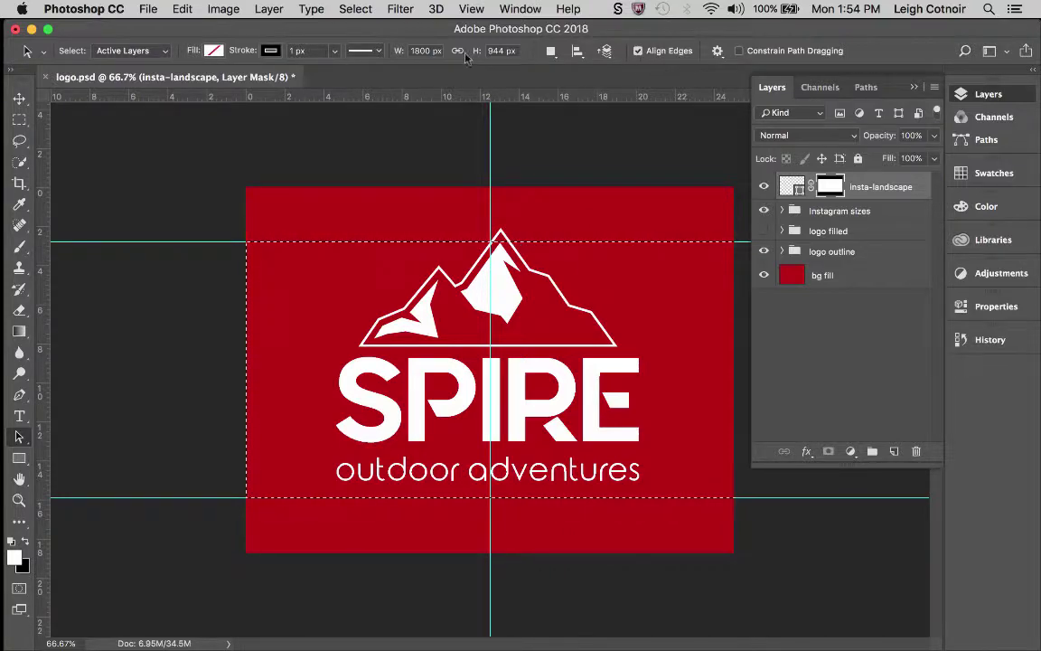
pyautogui.click(355, 8)
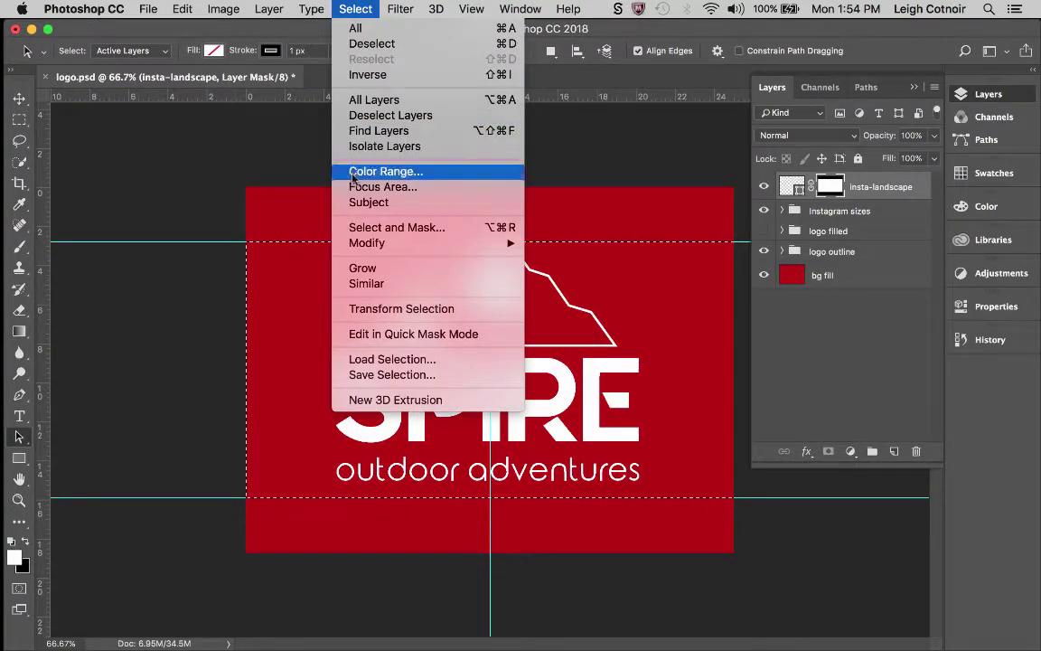
pyautogui.click(361, 74)
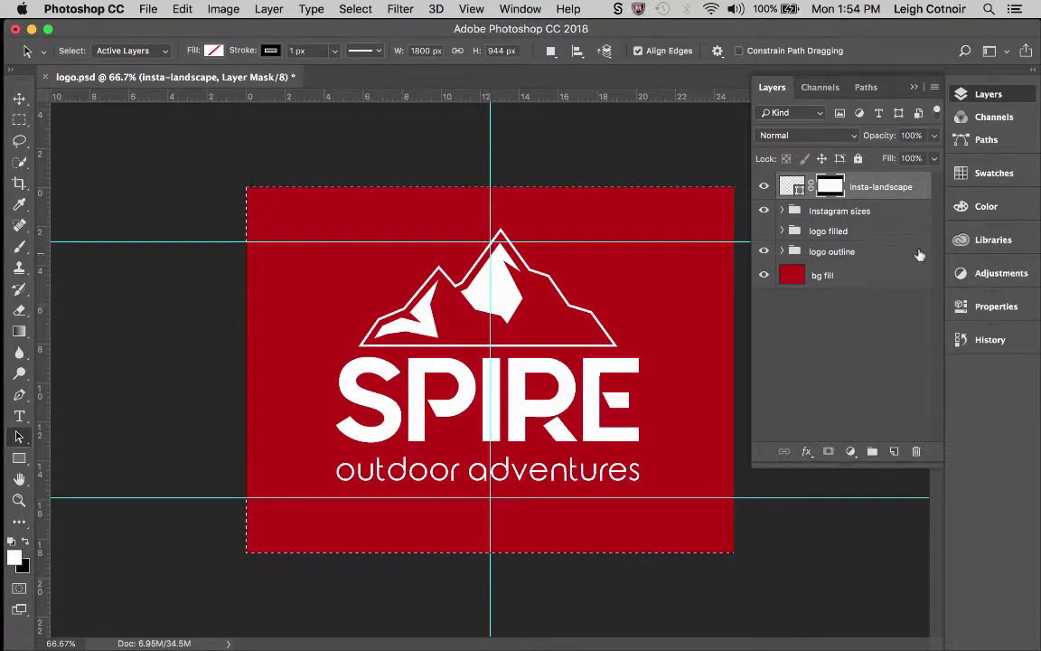
# - Fill the selected bands with black on a new layer using the Paint Bucket tool
pyautogui.click(25, 541)
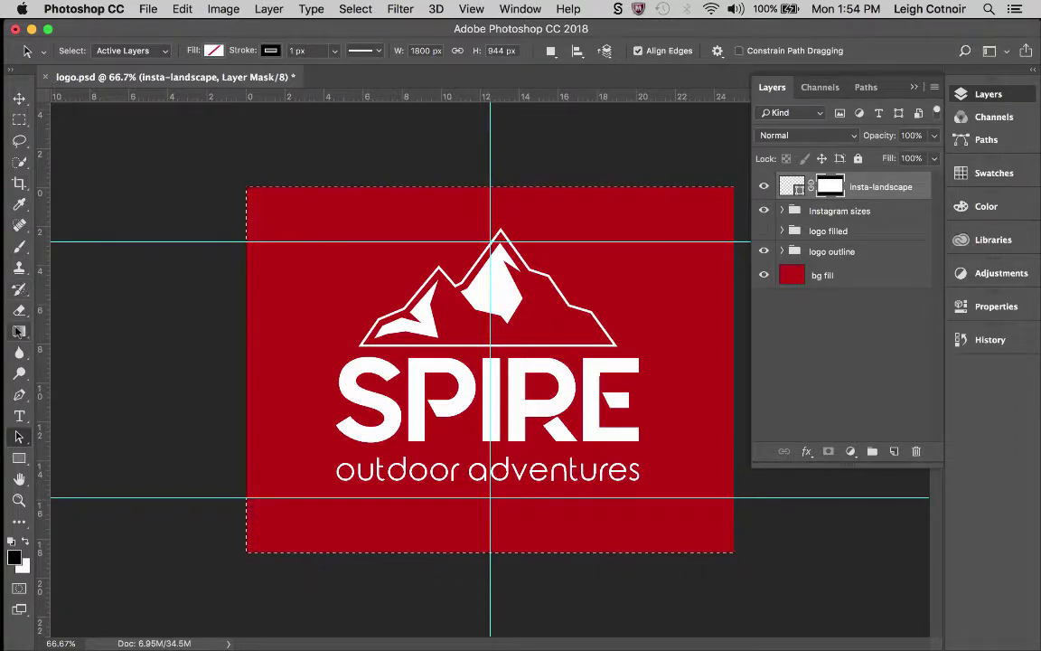
pyautogui.moveTo(19, 331); pyautogui.dragTo(67, 351)
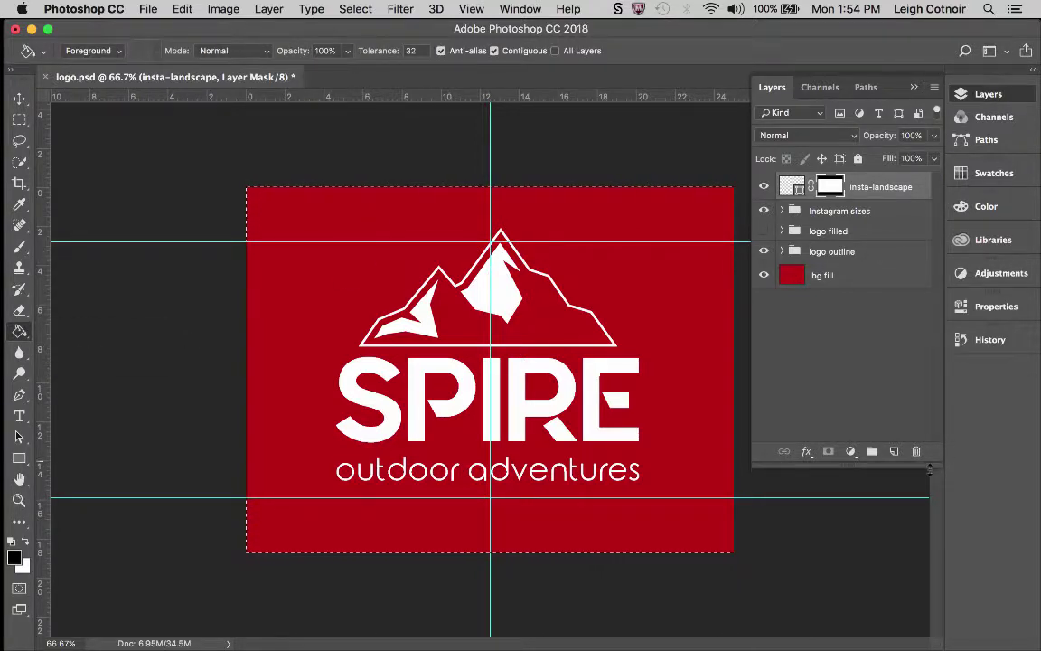
pyautogui.press('super+alt+shift+n')
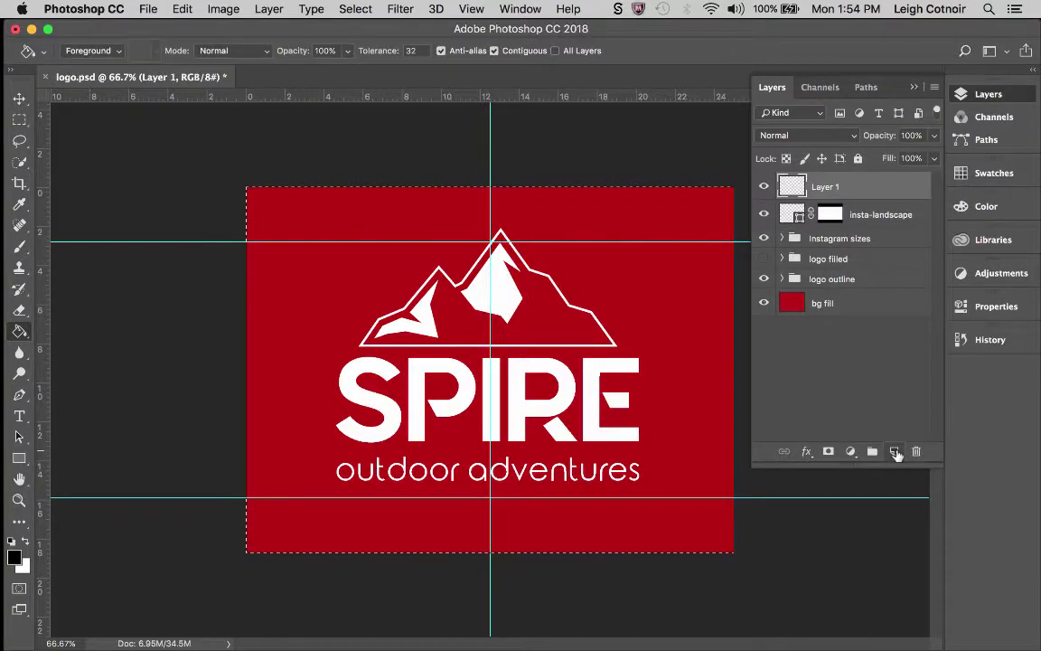
pyautogui.click(368, 215)
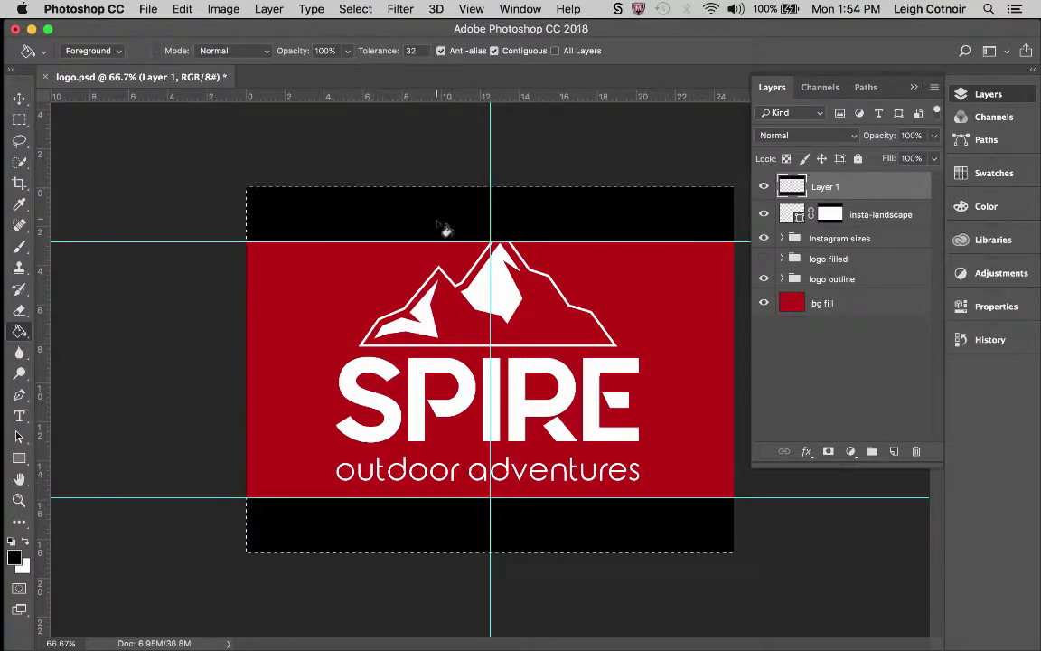
# - Rename the black bands layer as insta-landscape and deselect the selection
pyautogui.doubleClick(825, 186)
pyautogui.write('insta')
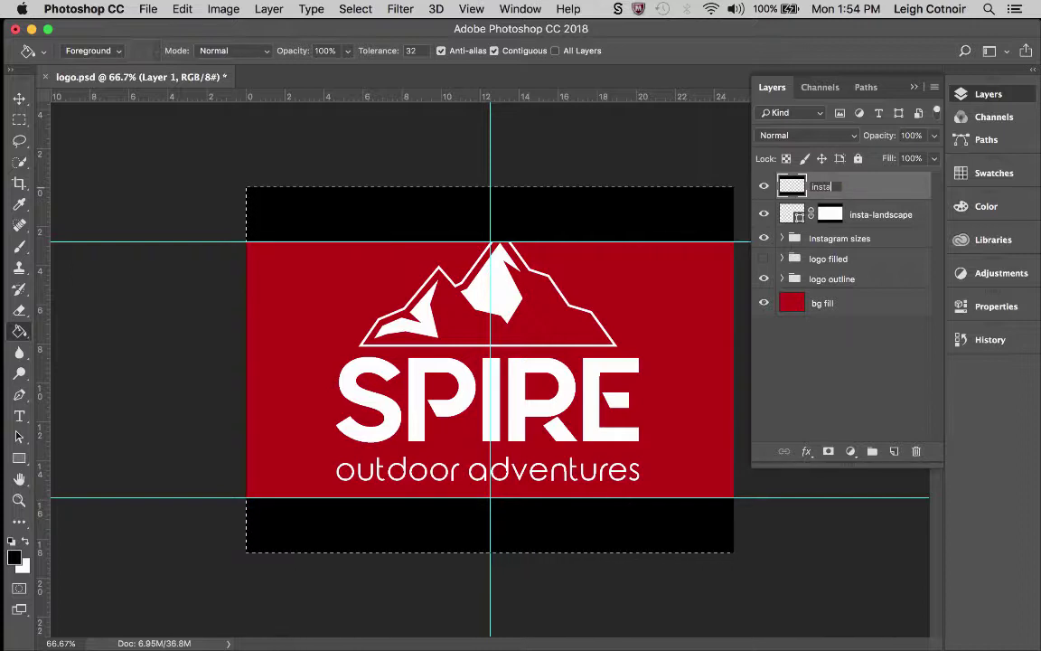
pyautogui.write('-landscape')
pyautogui.click(863, 379)
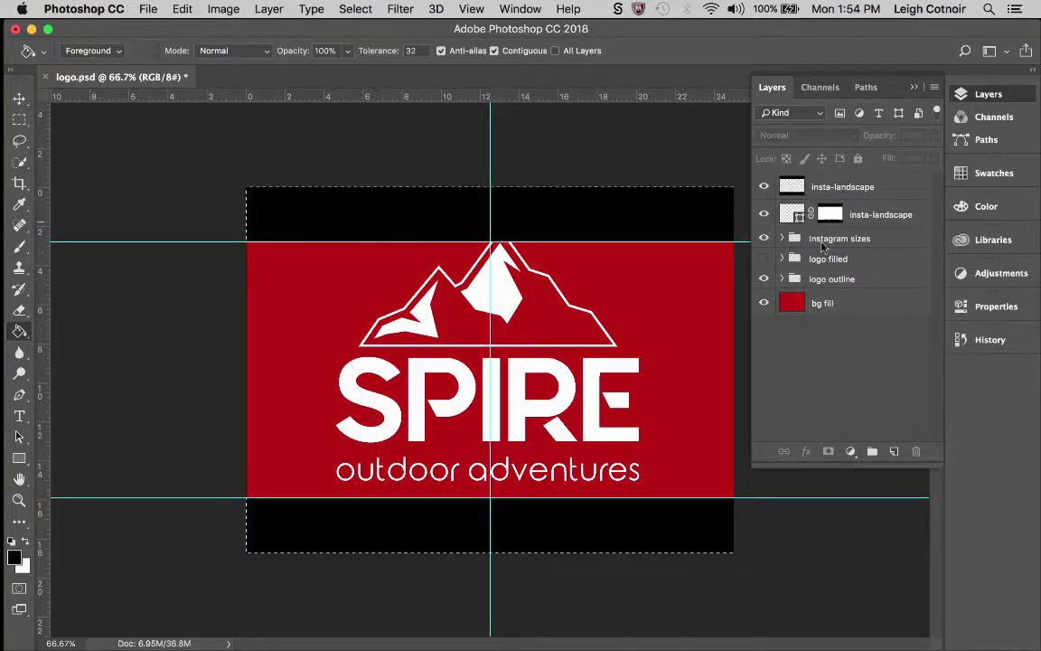
pyautogui.press('super+d')
# - Group the two insta-landscape layers and name the group instagram sizes
pyautogui.click(865, 187)
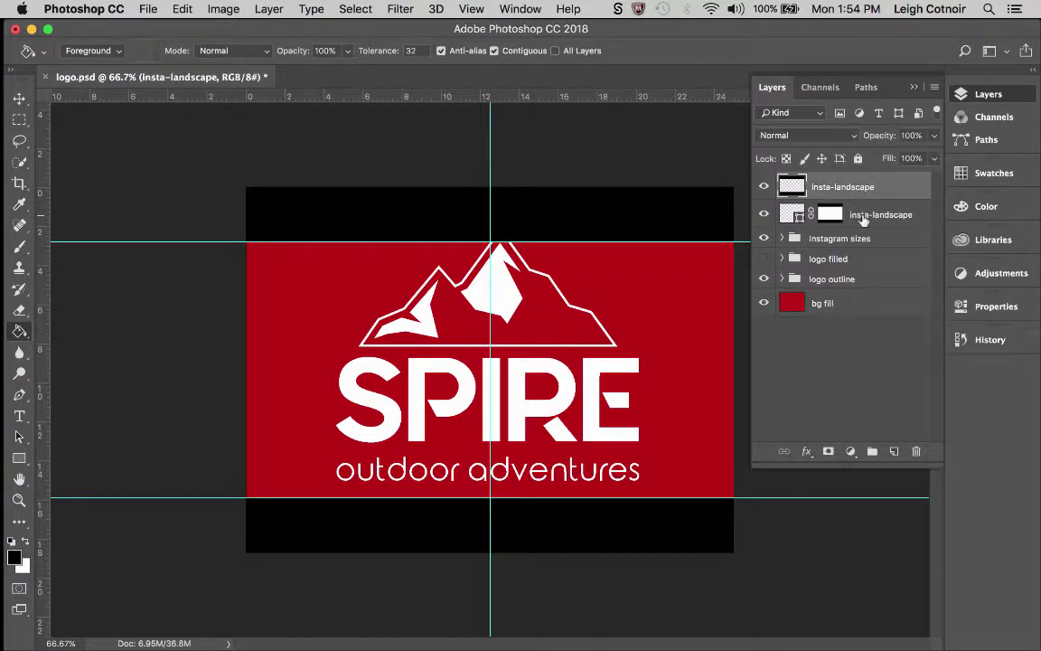
pyautogui.click(764, 188)
pyautogui.click(764, 188)
pyautogui.keyDown('shift'); pyautogui.click(859, 215); pyautogui.keyUp('shift')
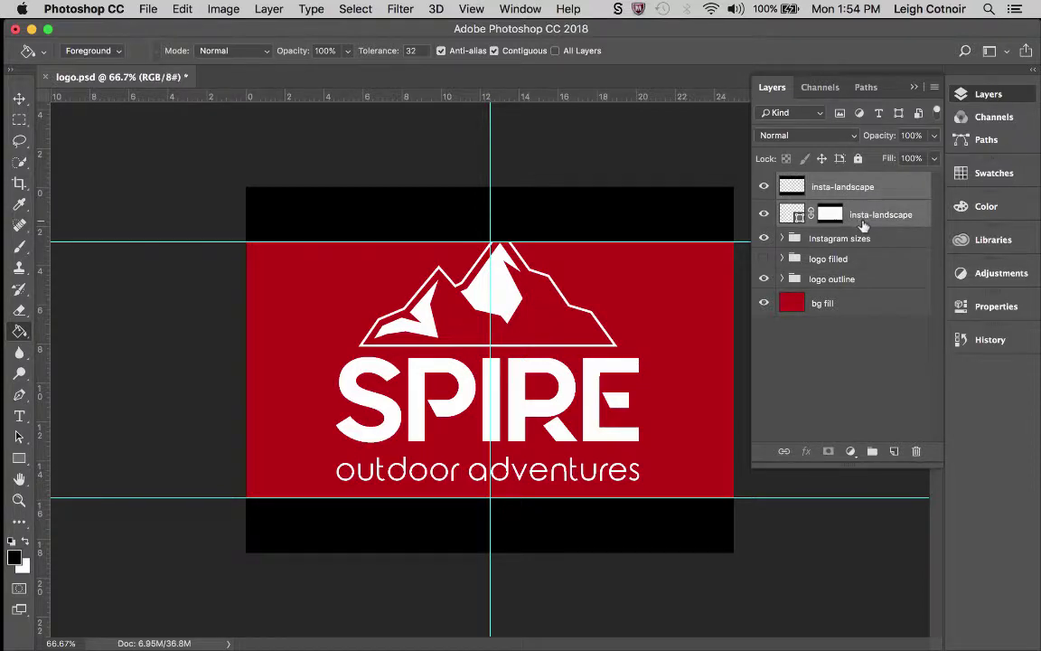
pyautogui.moveTo(863, 226); pyautogui.dragTo(873, 452)
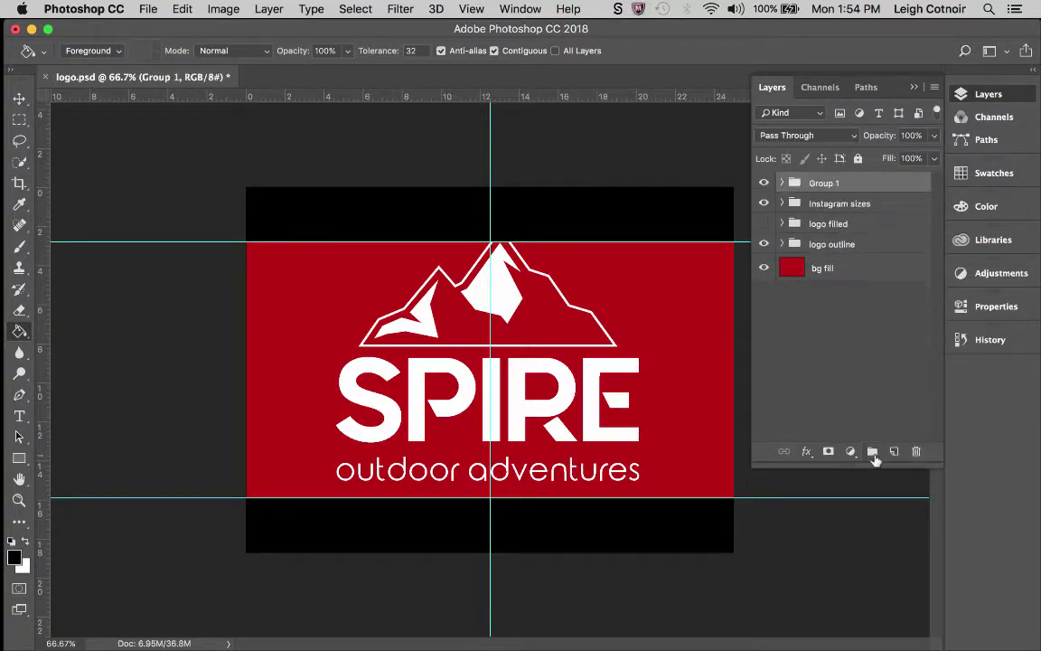
pyautogui.doubleClick(825, 183)
pyautogui.write('instagram sizes')
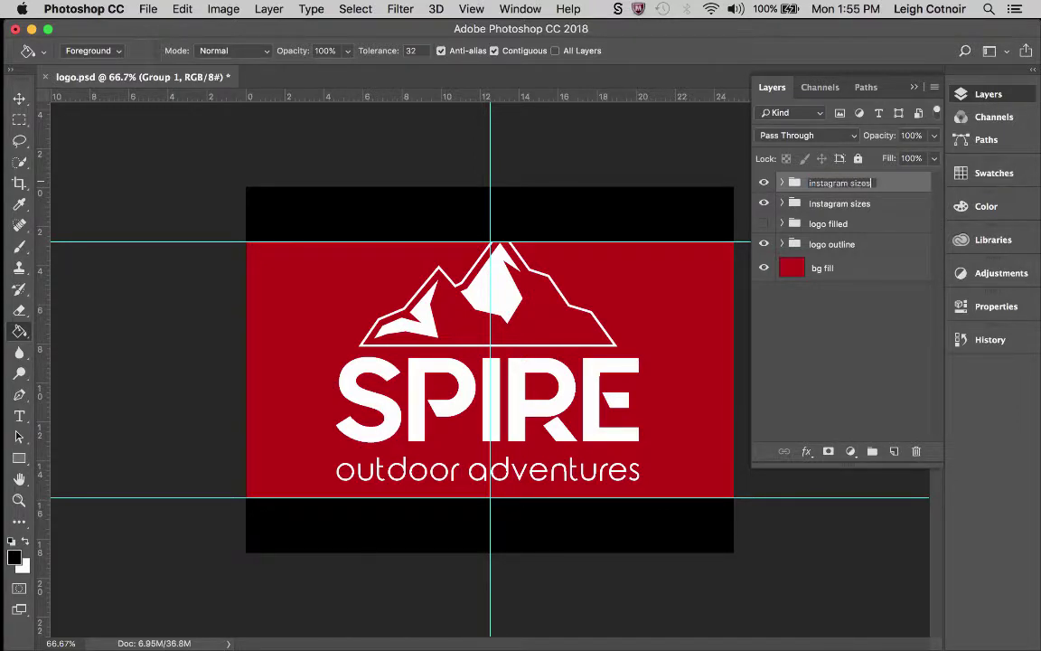
pyautogui.press('Return')
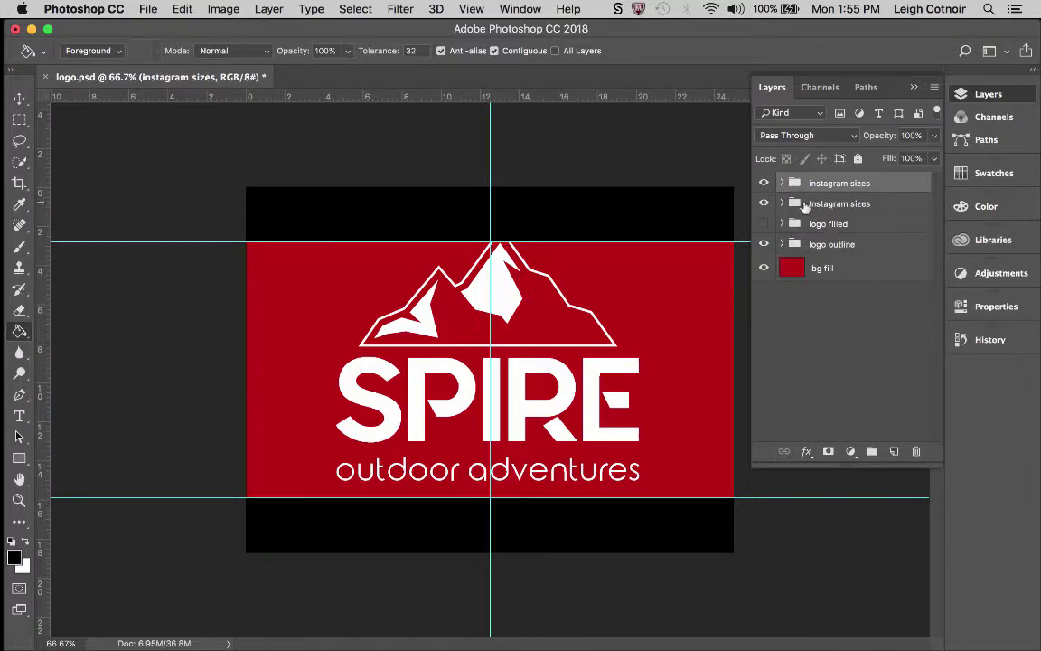
# - Hide the older Instagram sizes group, expand the new instagram sizes group, and hide both insta-landscape layers
pyautogui.click(764, 203)
pyautogui.click(783, 183)
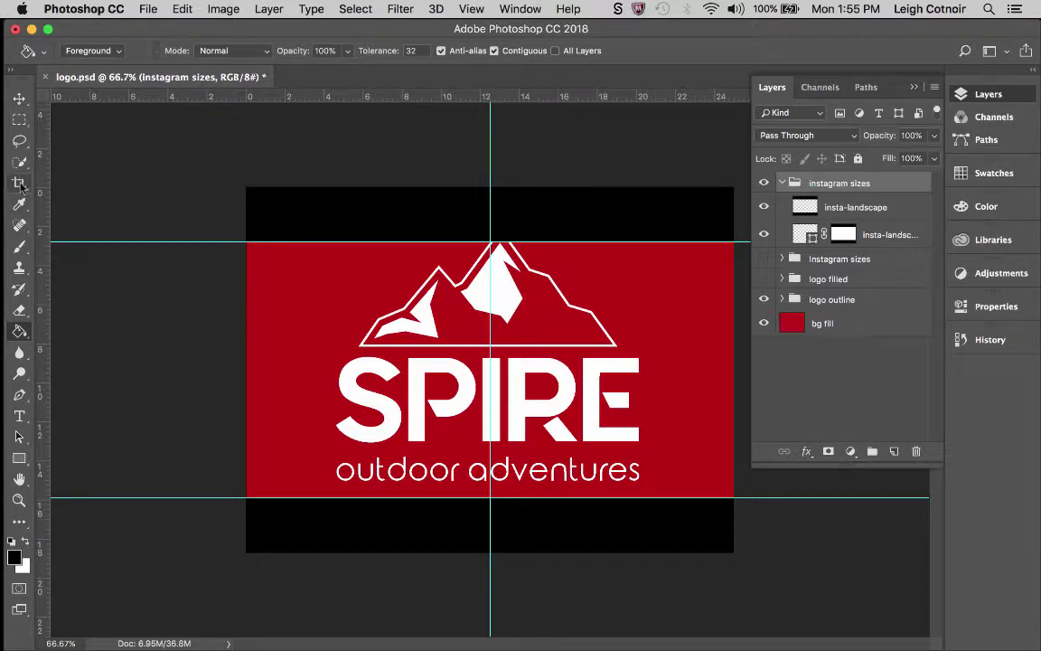
pyautogui.click(765, 209)
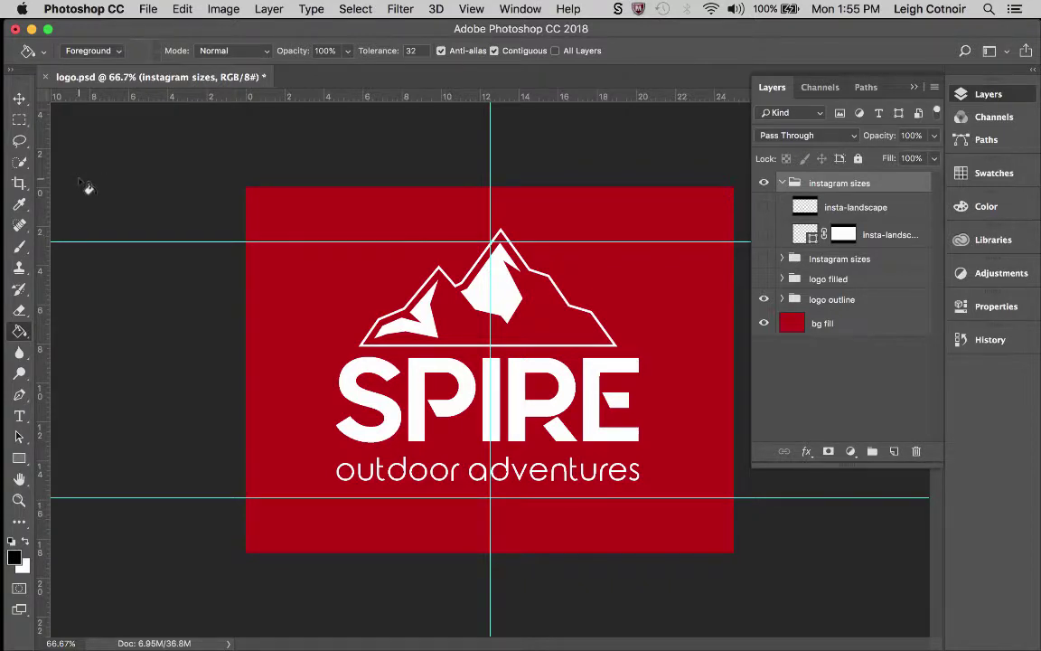
# - Preview a portrait crop with the height set to 1350, and switch the crop preset to the 4:5 (8:10) ratio
pyautogui.click(19, 184)
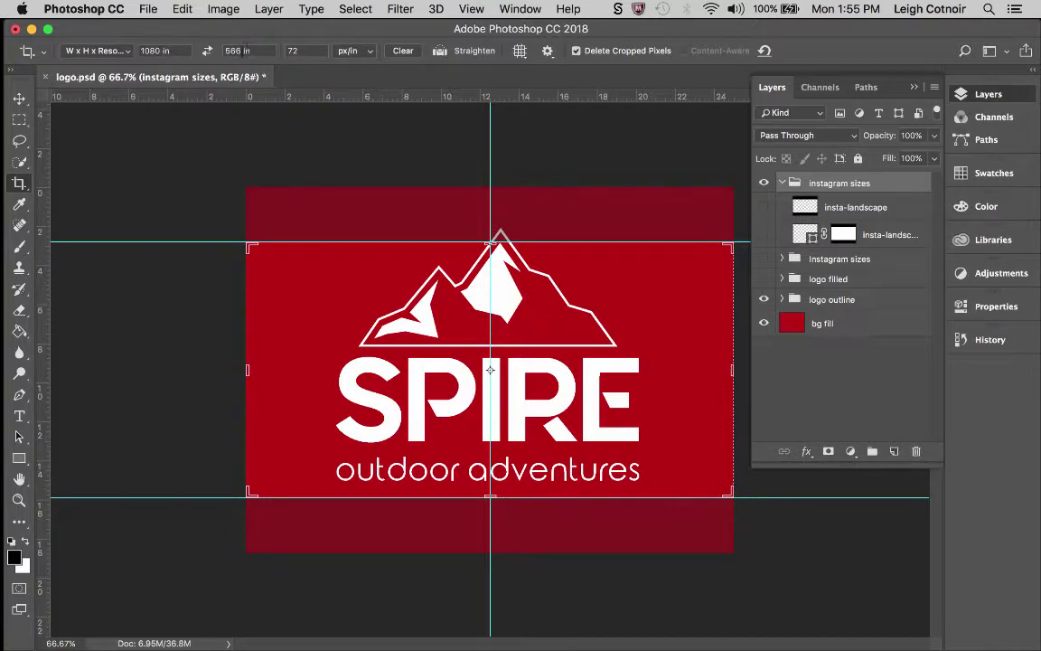
pyautogui.write('1350')
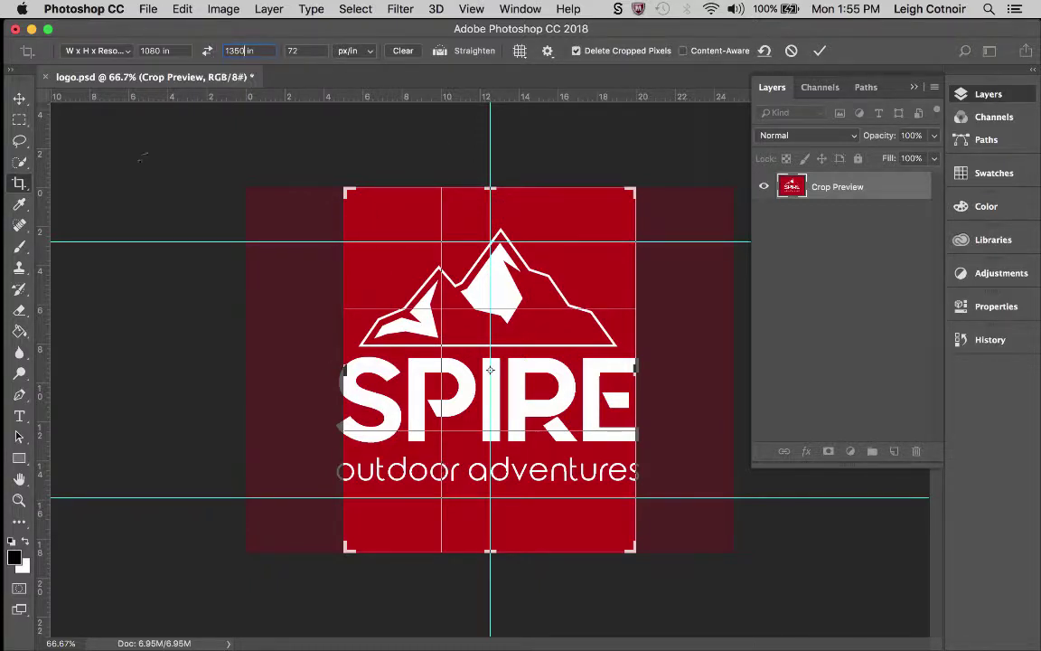
pyautogui.click(127, 51)
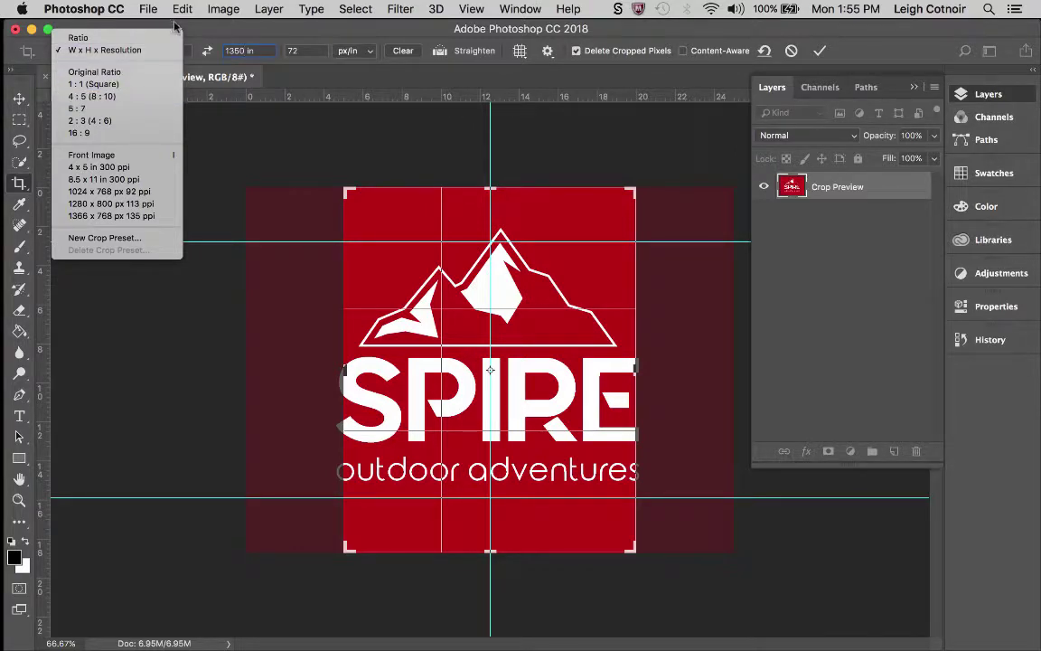
pyautogui.click(87, 97)
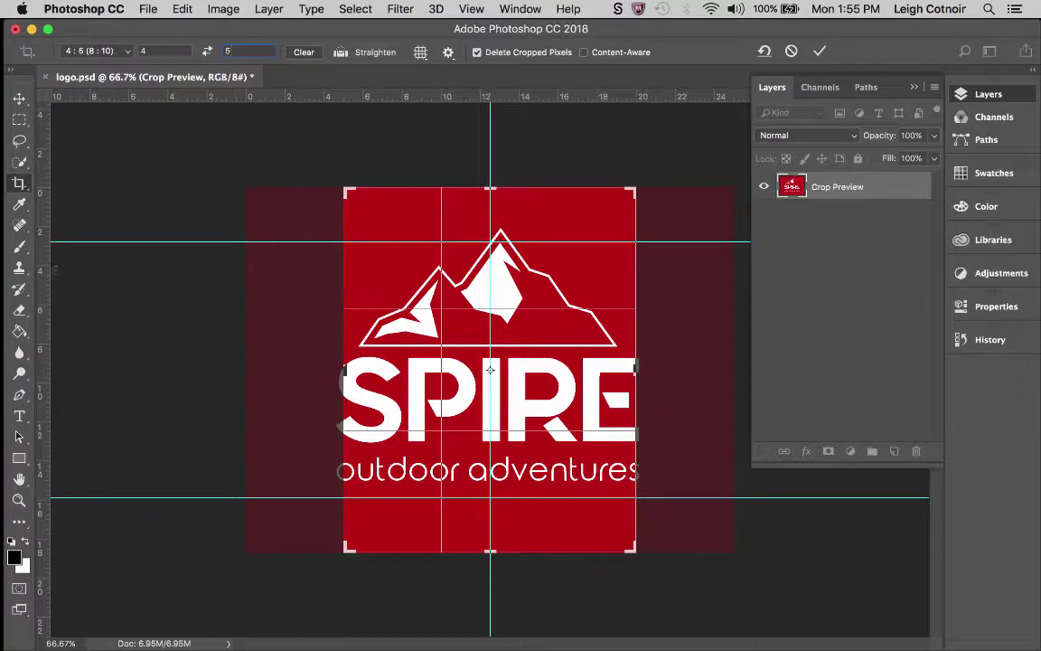
# - Place guides along all four edges of the 4:5 crop preview, and exit the Crop tool without cropping
pyautogui.moveTo(41, 285); pyautogui.dragTo(340, 292)
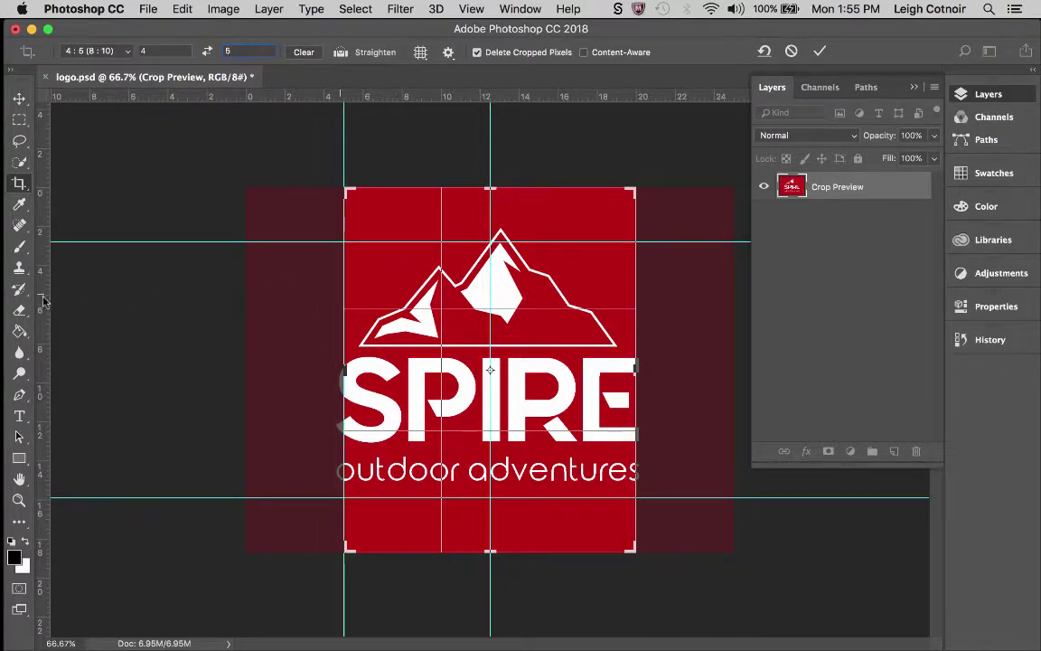
pyautogui.moveTo(42, 301); pyautogui.dragTo(636, 302)
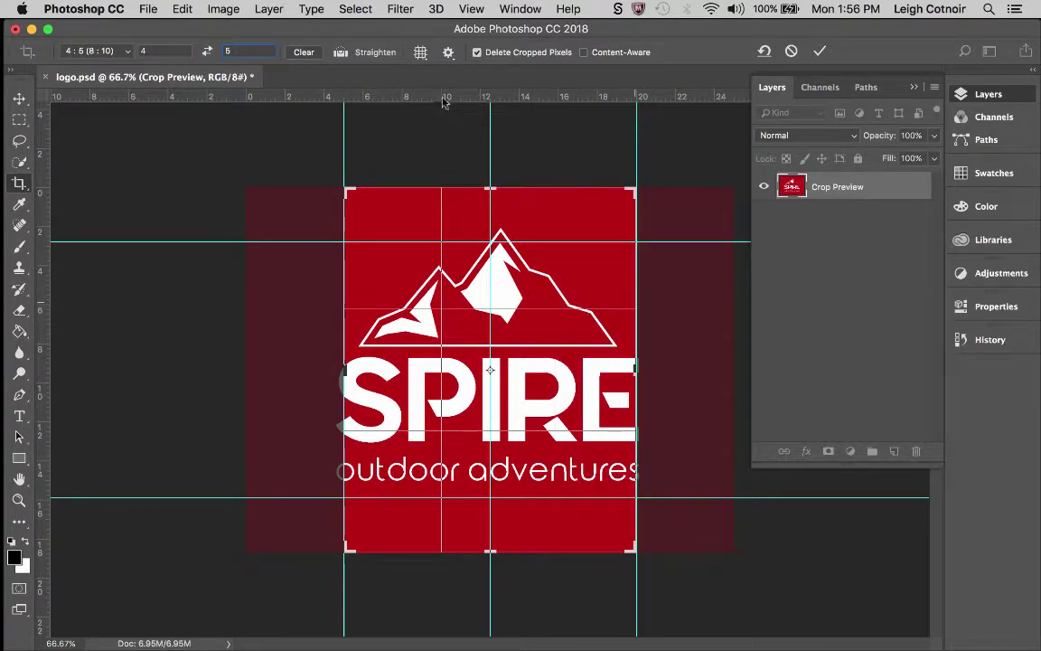
pyautogui.moveTo(425, 101); pyautogui.dragTo(426, 188)
pyautogui.moveTo(421, 102); pyautogui.dragTo(443, 552)
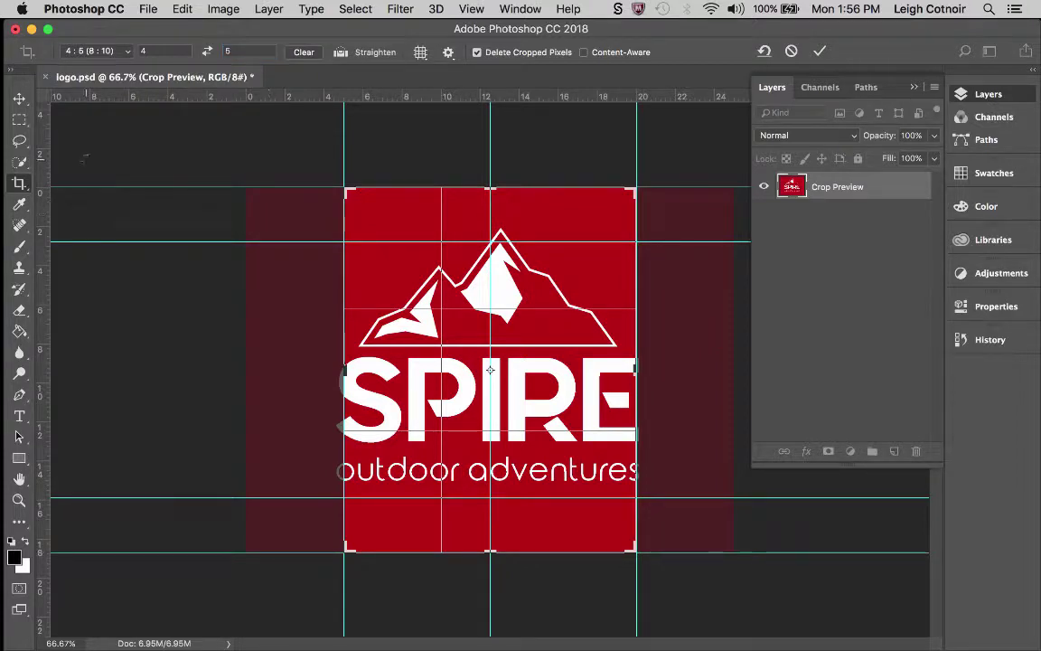
pyautogui.click(19, 119)
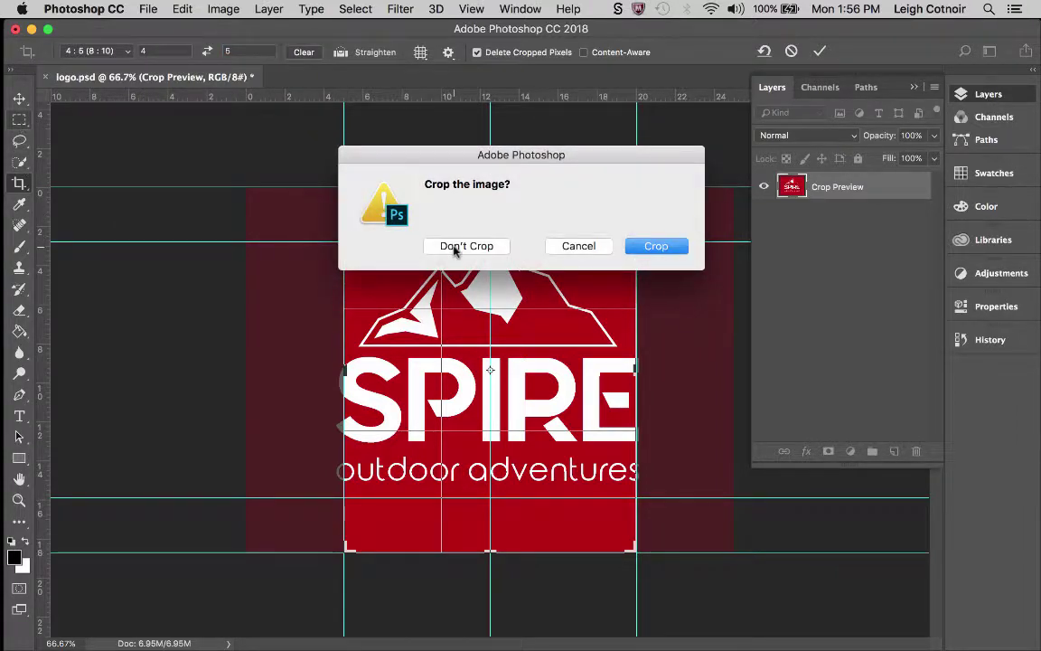
pyautogui.click(455, 246)
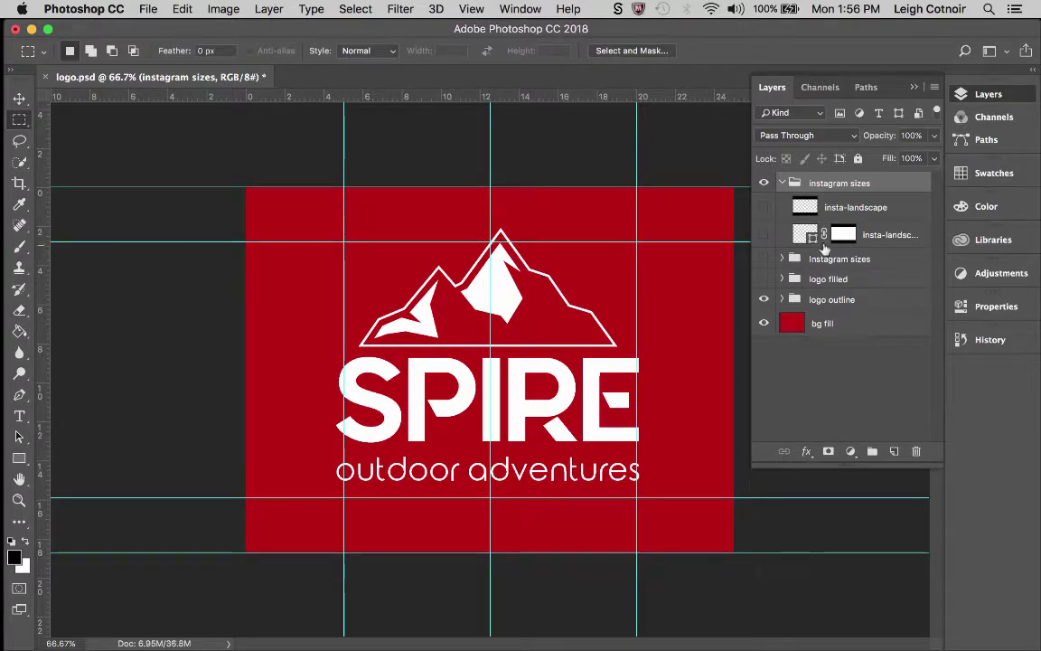
# - Draw a 1080 x 1350 px rectangle shape within the portrait guides, above the insta-landscape layer in the group
pyautogui.click(848, 210)
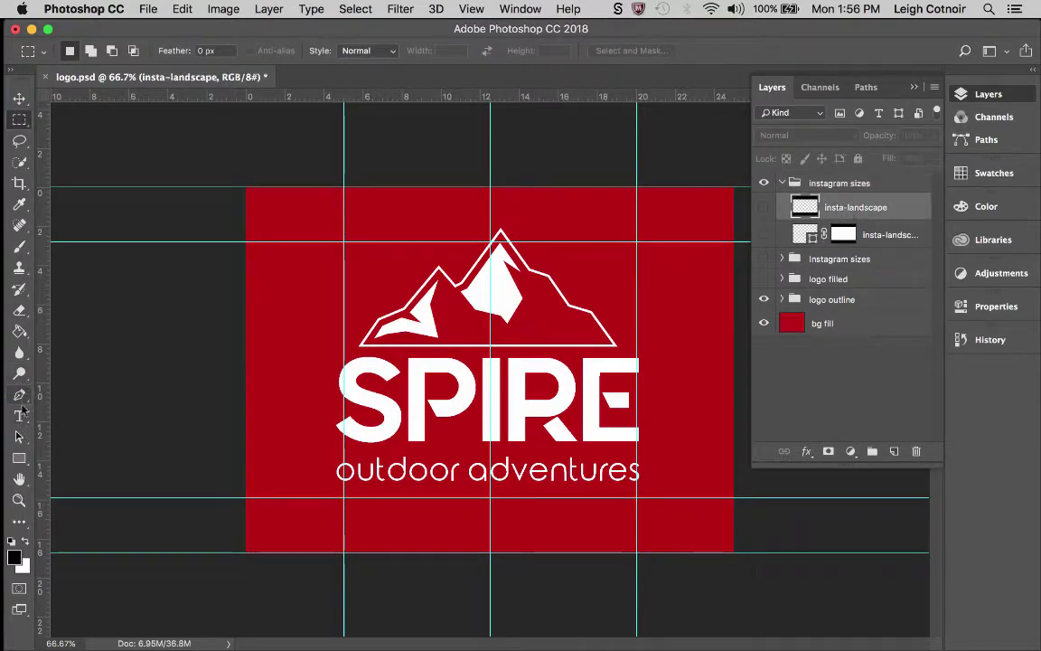
pyautogui.press('u')
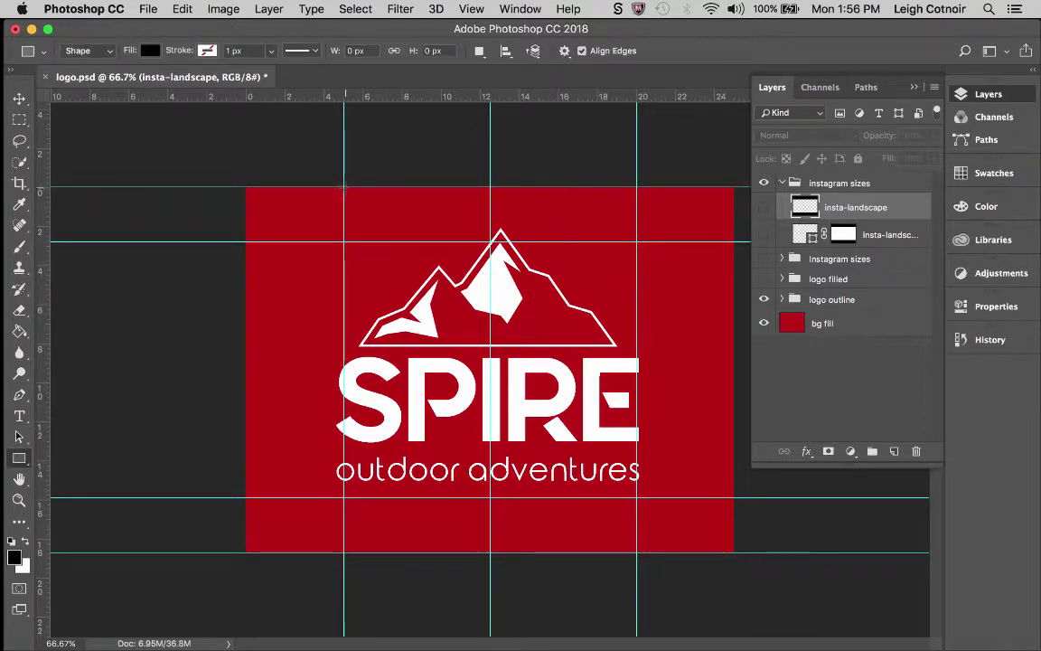
pyautogui.moveTo(343, 188); pyautogui.dragTo(634, 548)
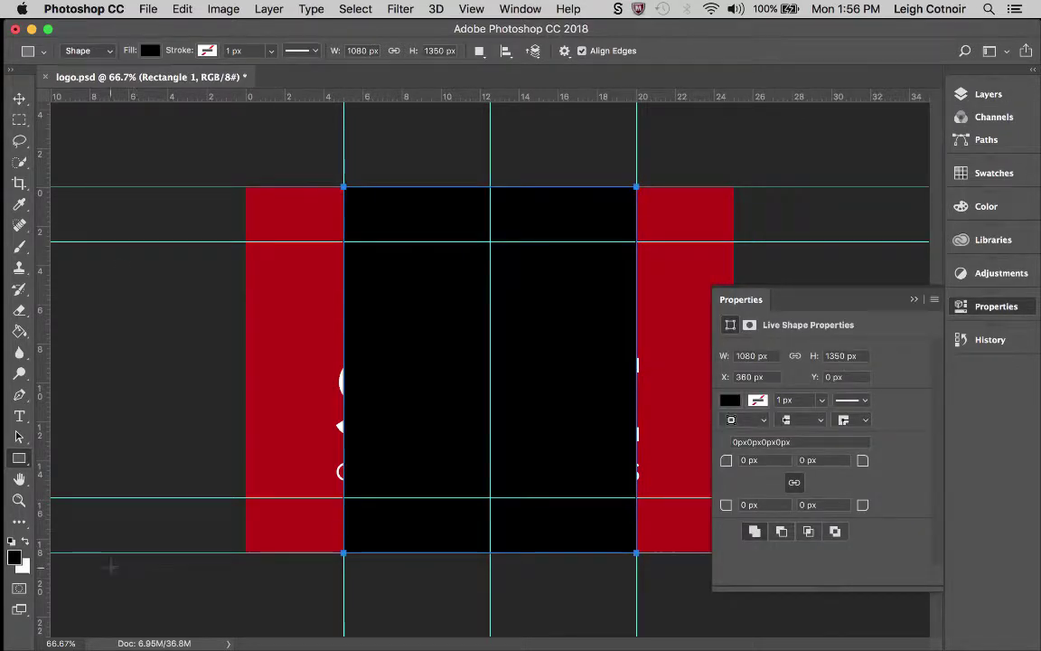
# - Give the portrait rectangle a solid black stroke and no fill
pyautogui.click(151, 51)
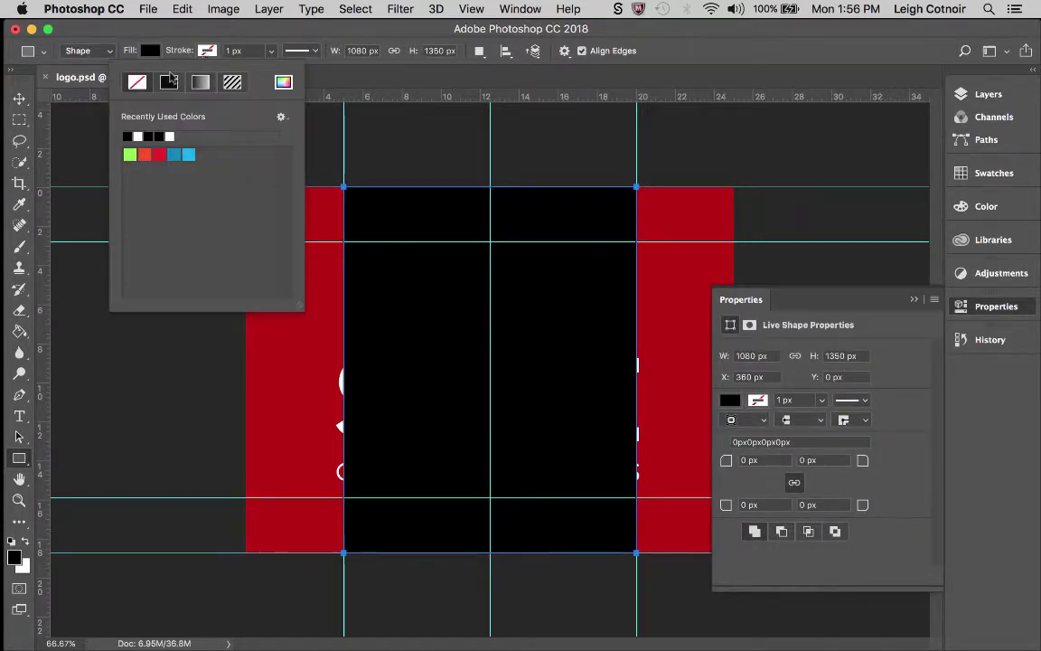
pyautogui.click(170, 82)
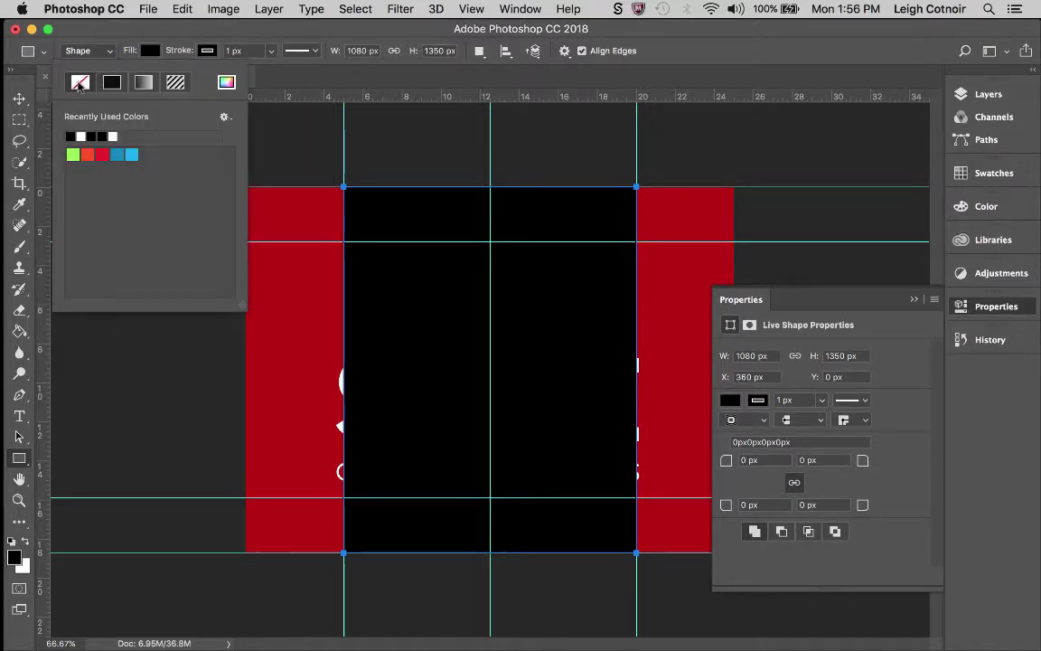
pyautogui.click(80, 83)
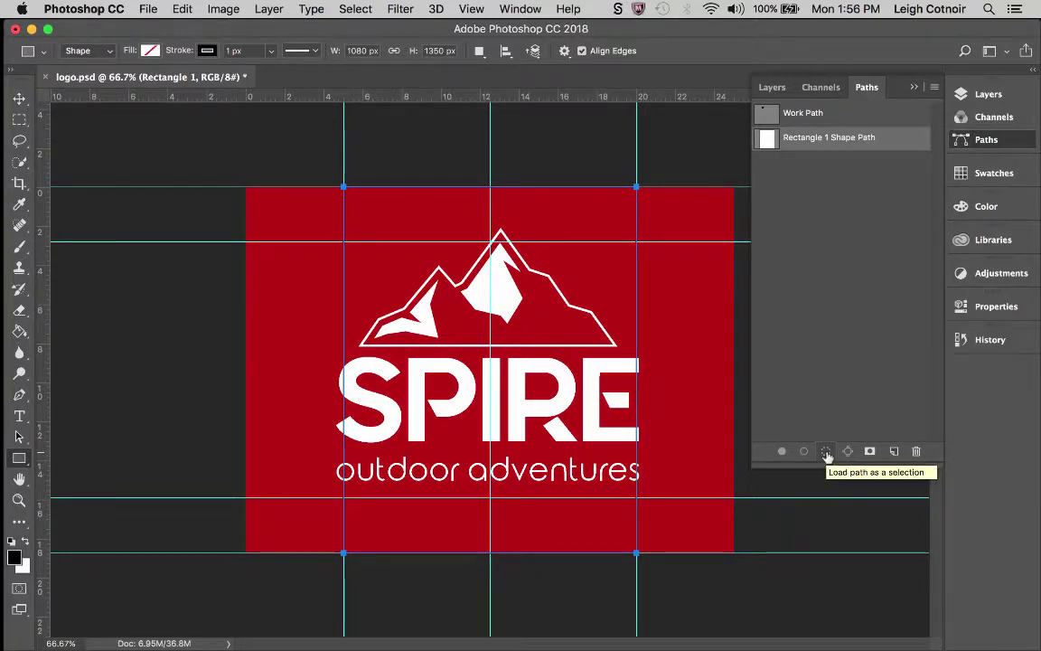
# - Mask the Rectangle 1 layer with a selection loaded from its shape path
pyautogui.click(827, 456)
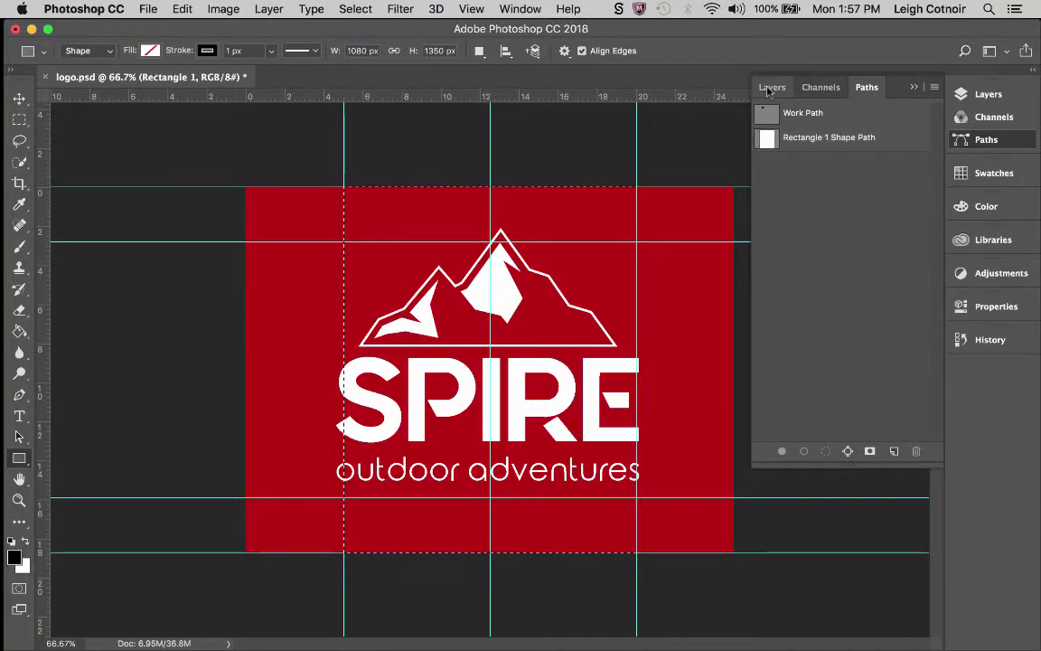
pyautogui.click(769, 87)
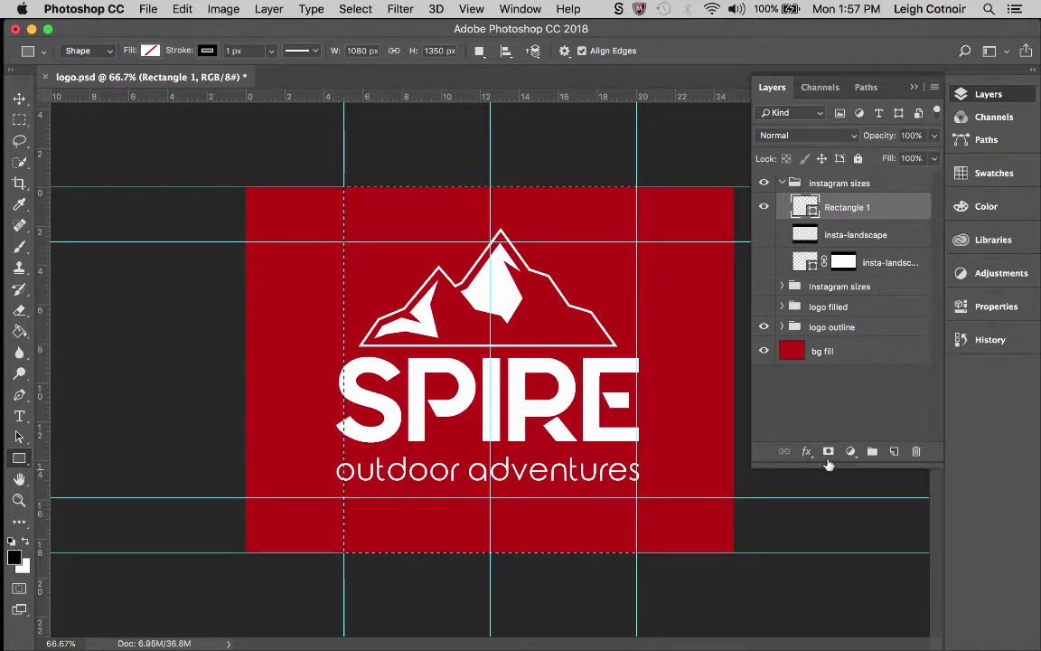
pyautogui.click(828, 451)
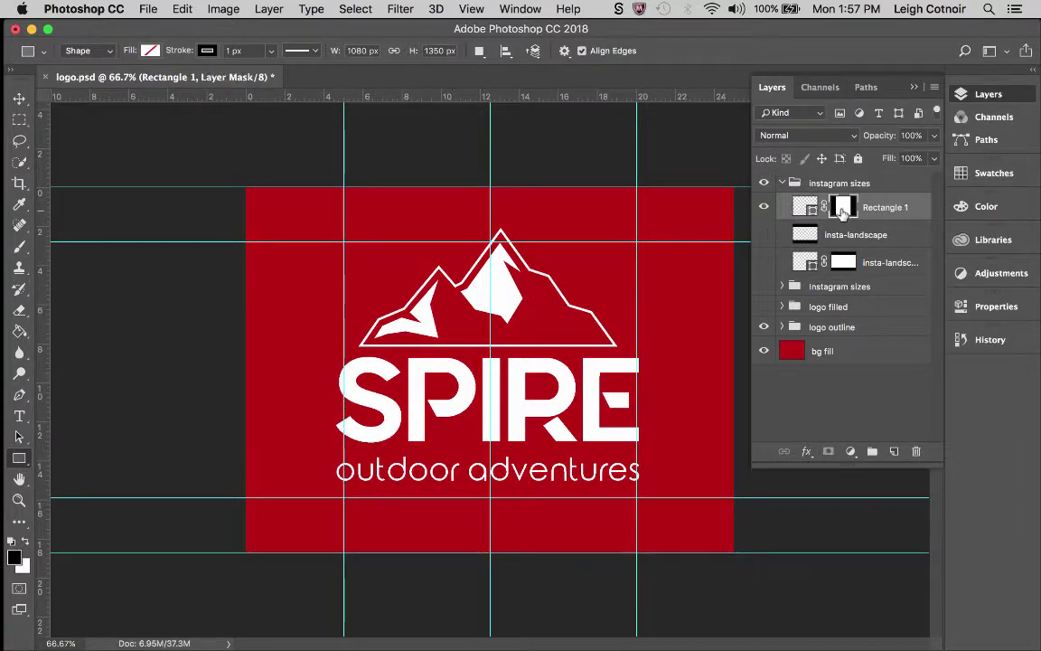
# - Load the Rectangle 1 shape path as a selection again and invert it to cover the areas outside the portrait frame
pyautogui.click(865, 88)
pyautogui.click(823, 140)
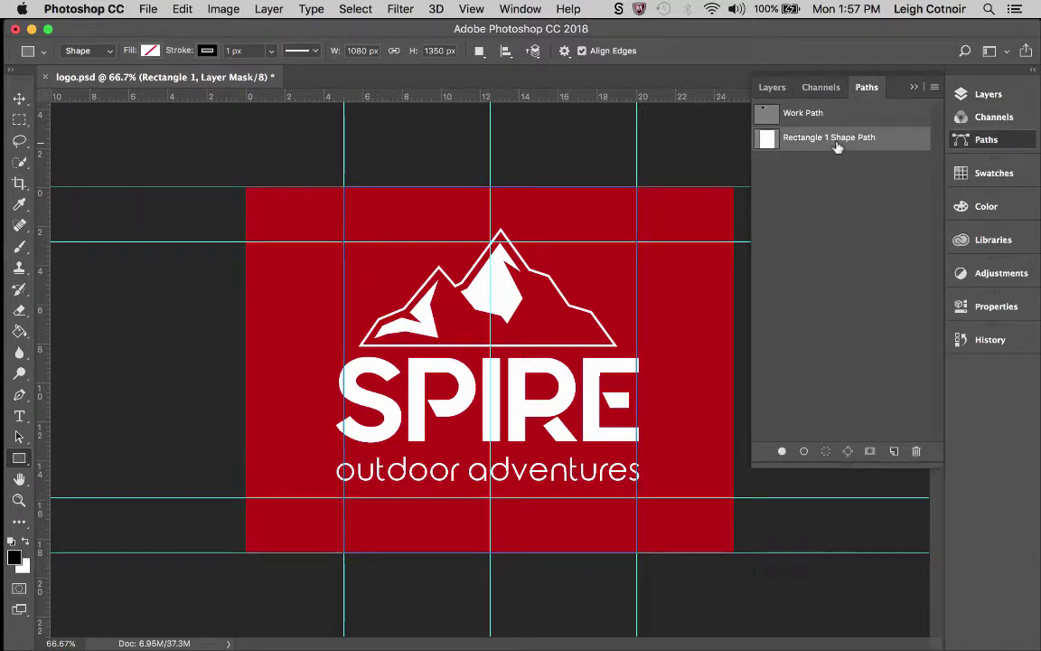
pyautogui.click(826, 452)
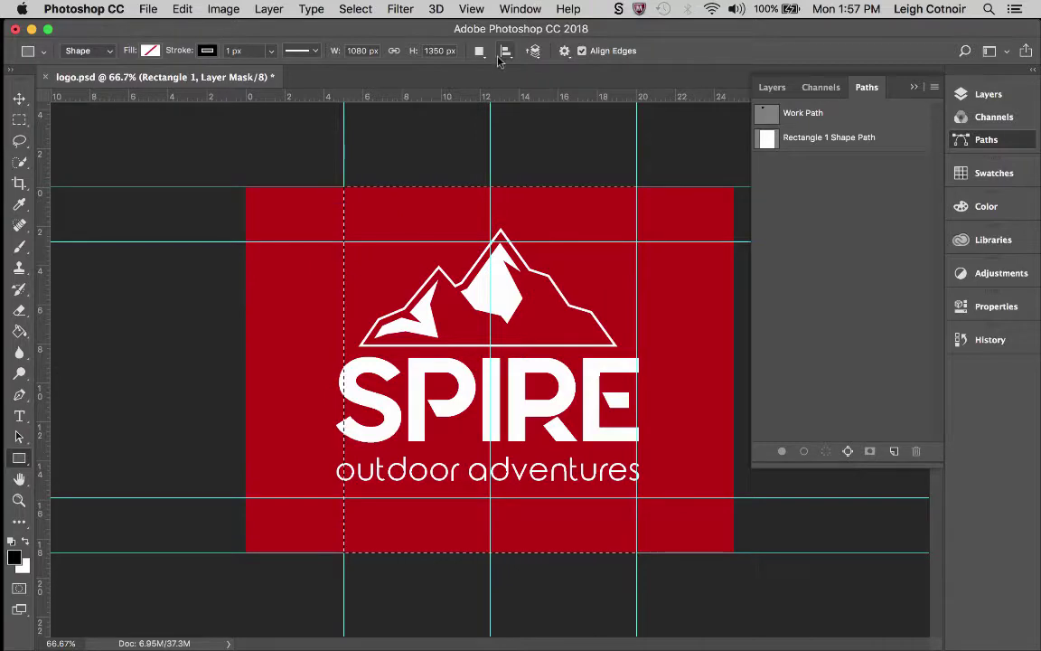
pyautogui.click(355, 10)
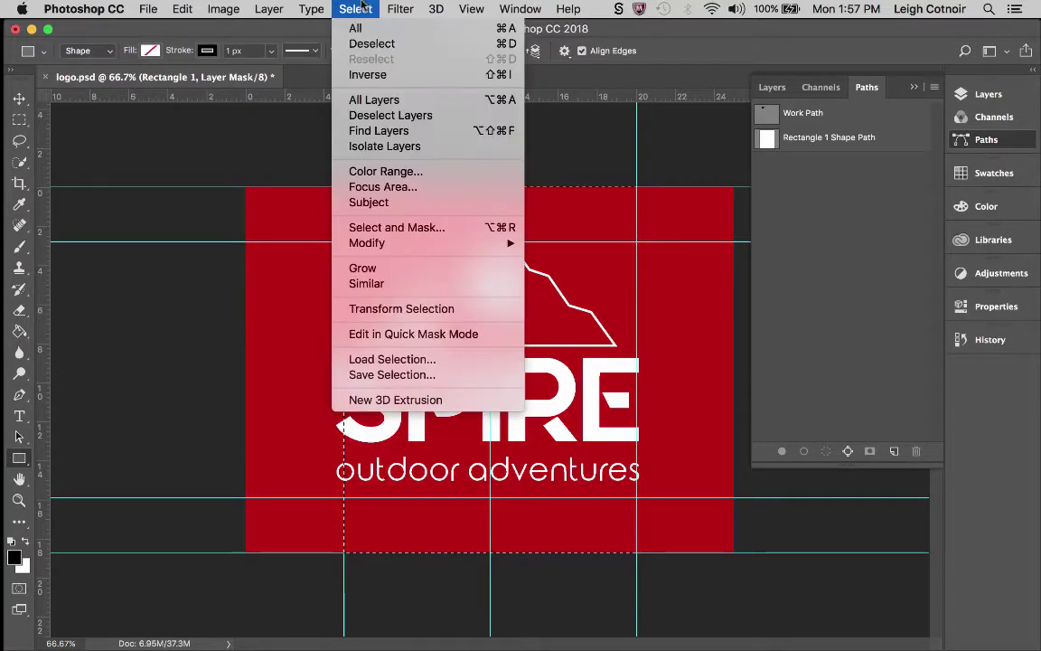
pyautogui.click(368, 76)
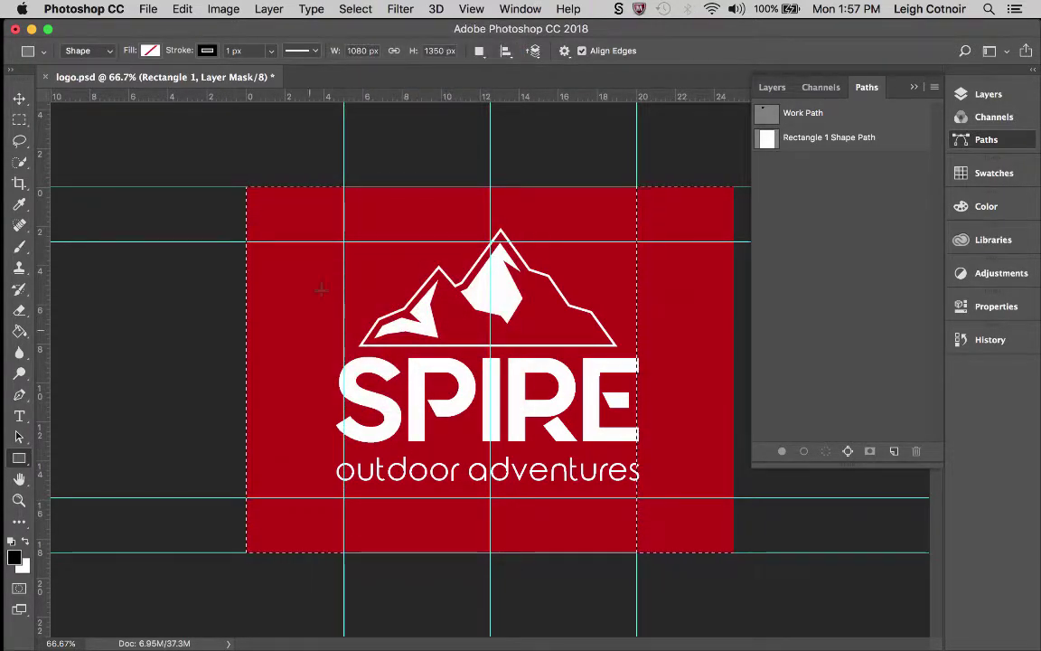
# - Add a layer named insta-portrait above Rectangle 1 and fill the inverted selection on it with black
pyautogui.click(19, 331)
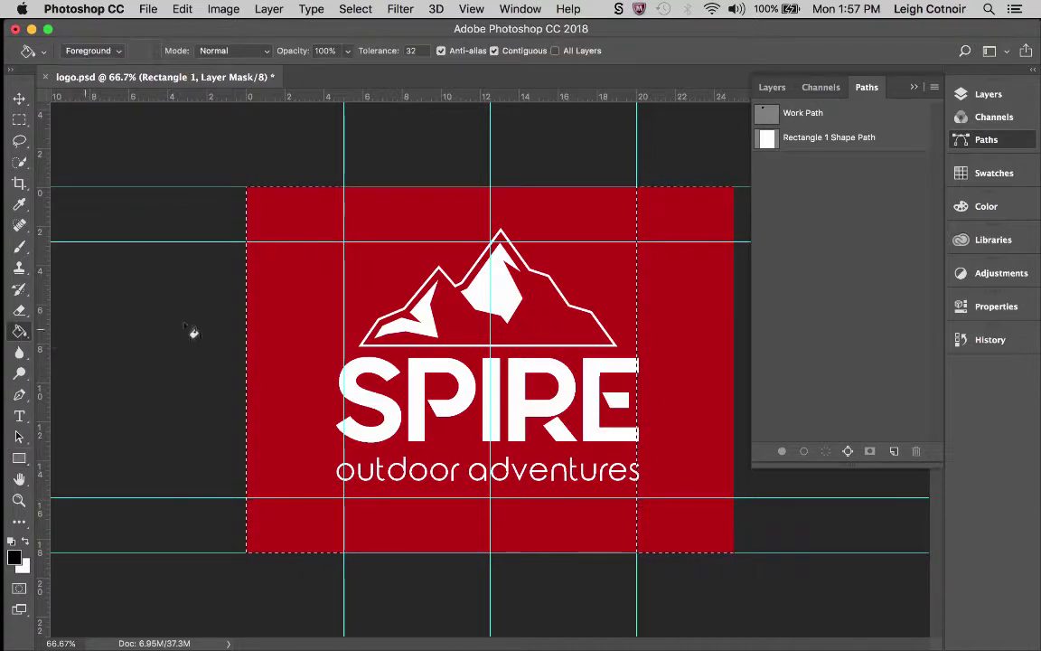
pyautogui.click(772, 87)
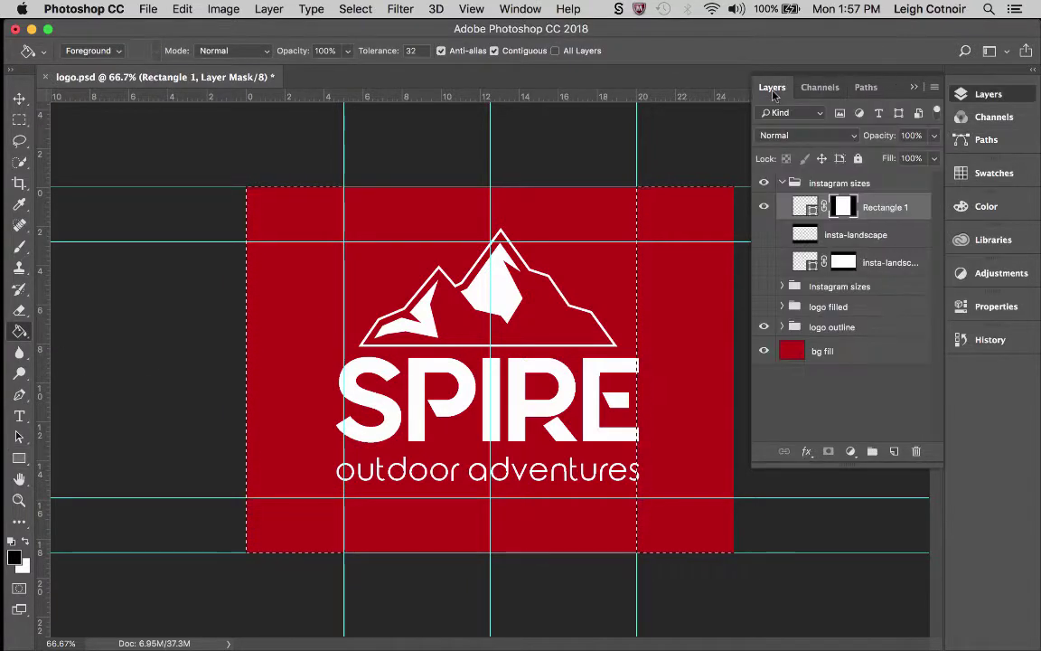
pyautogui.click(894, 452)
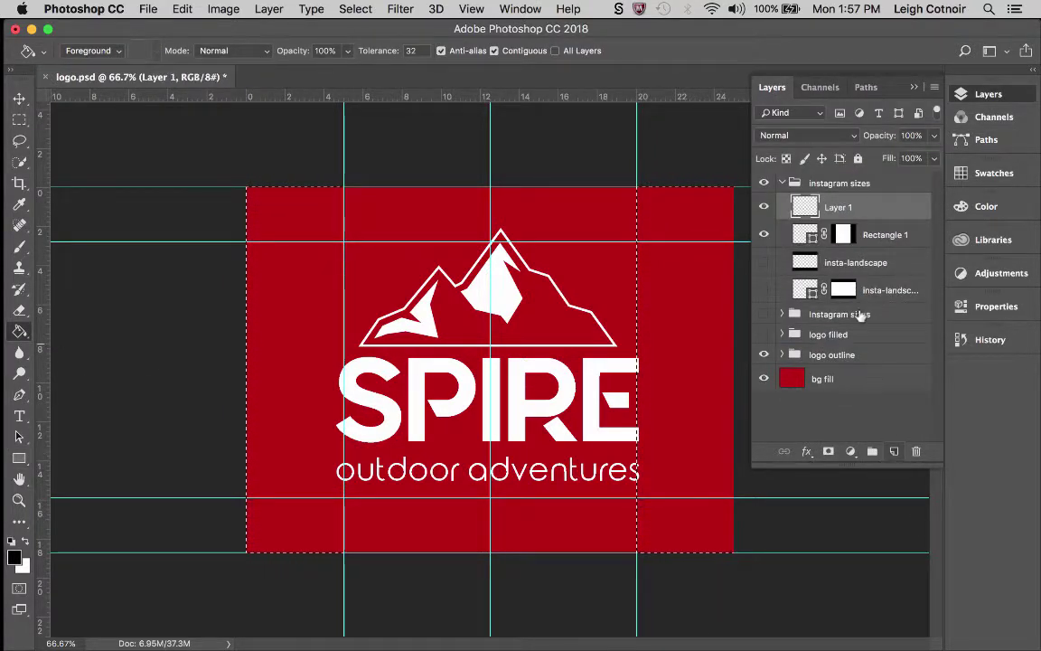
pyautogui.doubleClick(839, 207)
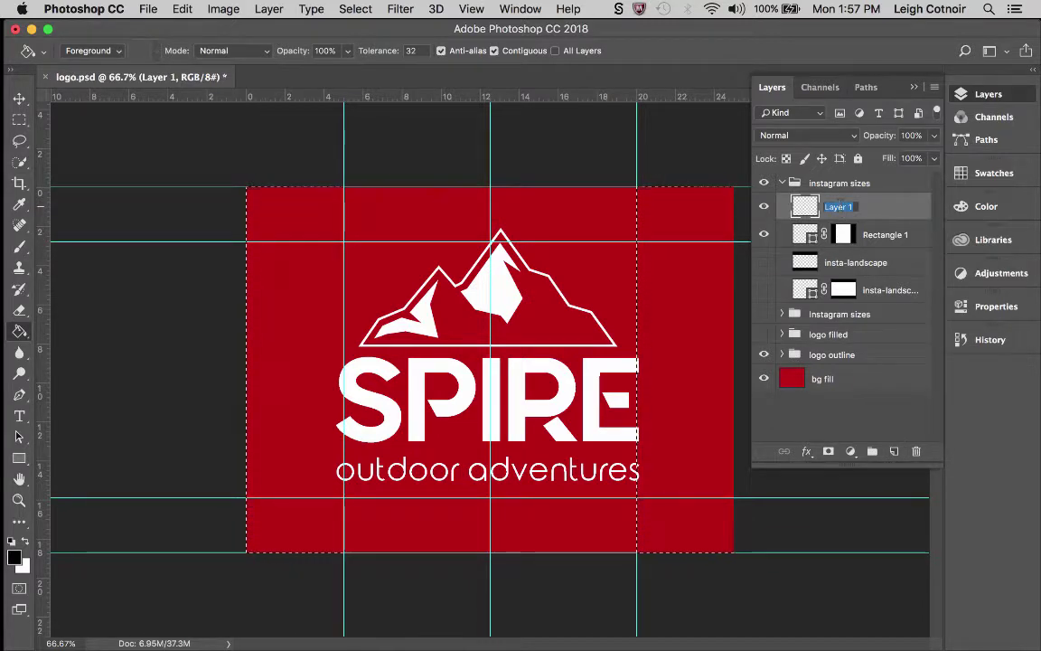
pyautogui.write('insta-')
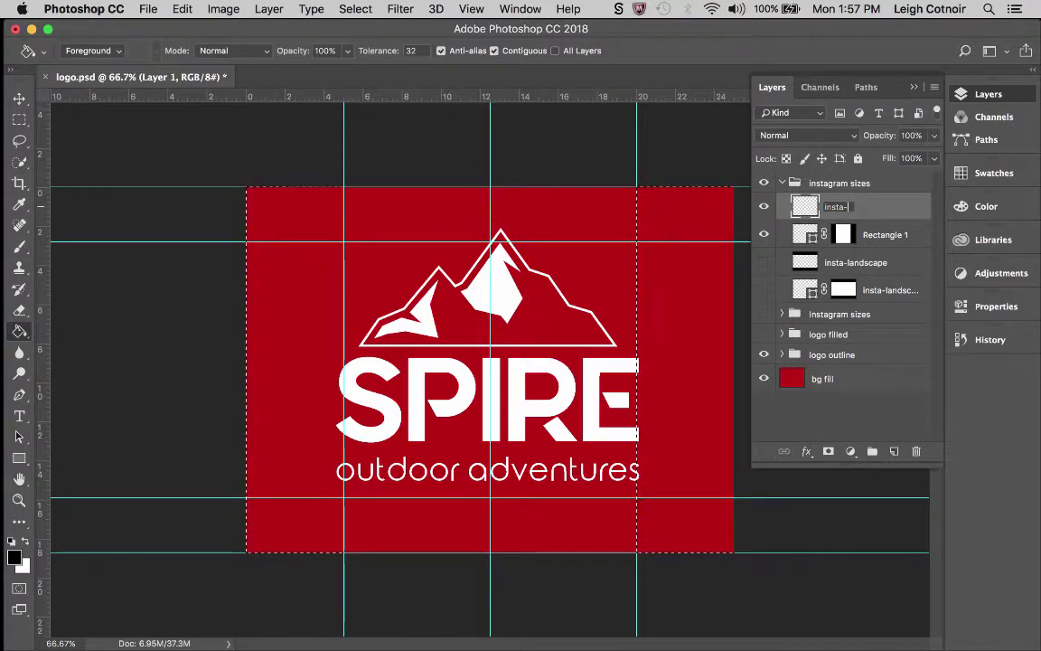
pyautogui.write('portrait')
pyautogui.press('Return')
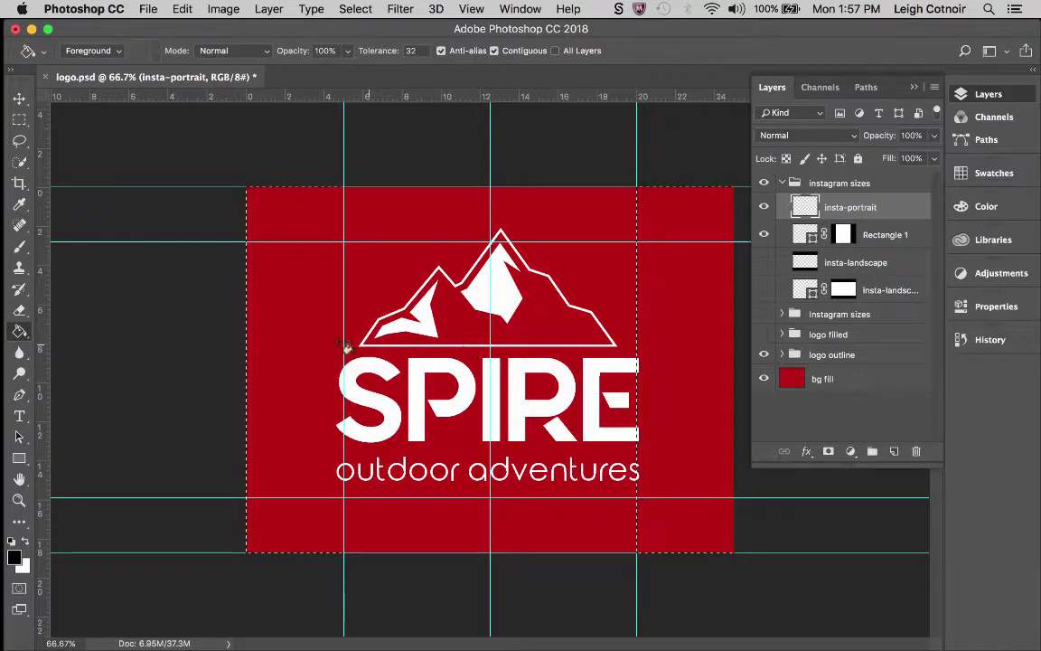
pyautogui.click(312, 339)
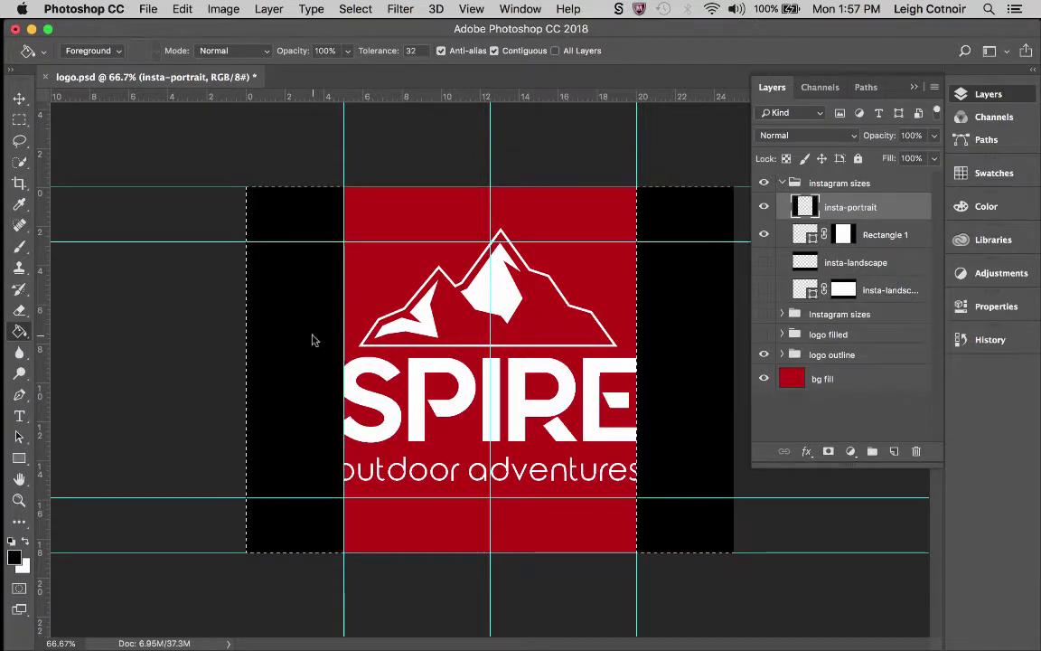
# - Rename the black overlay layers as "insta-portrait 1080 x 1350" and "insta-landscape 1080 x 566"
pyautogui.doubleClick(881, 209)
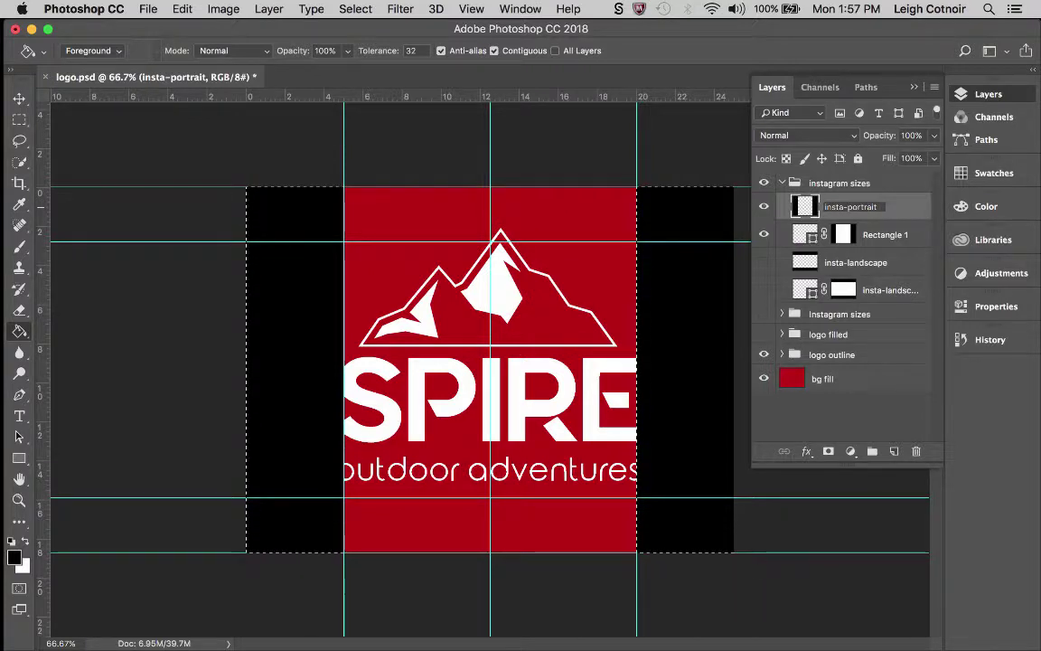
pyautogui.write('1080 x 1350')
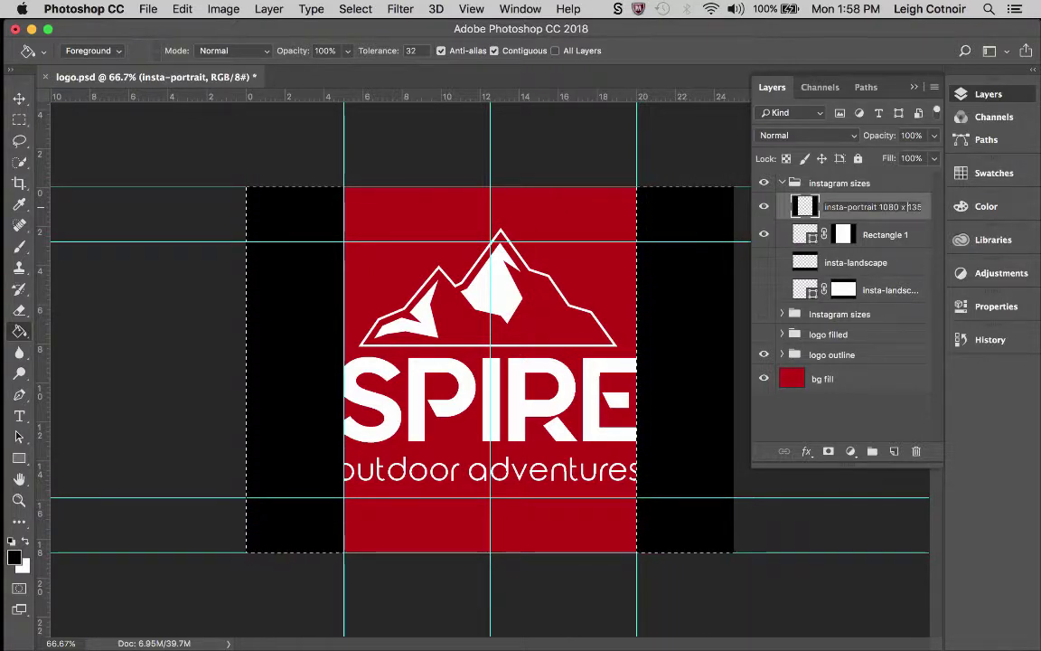
pyautogui.click(873, 262)
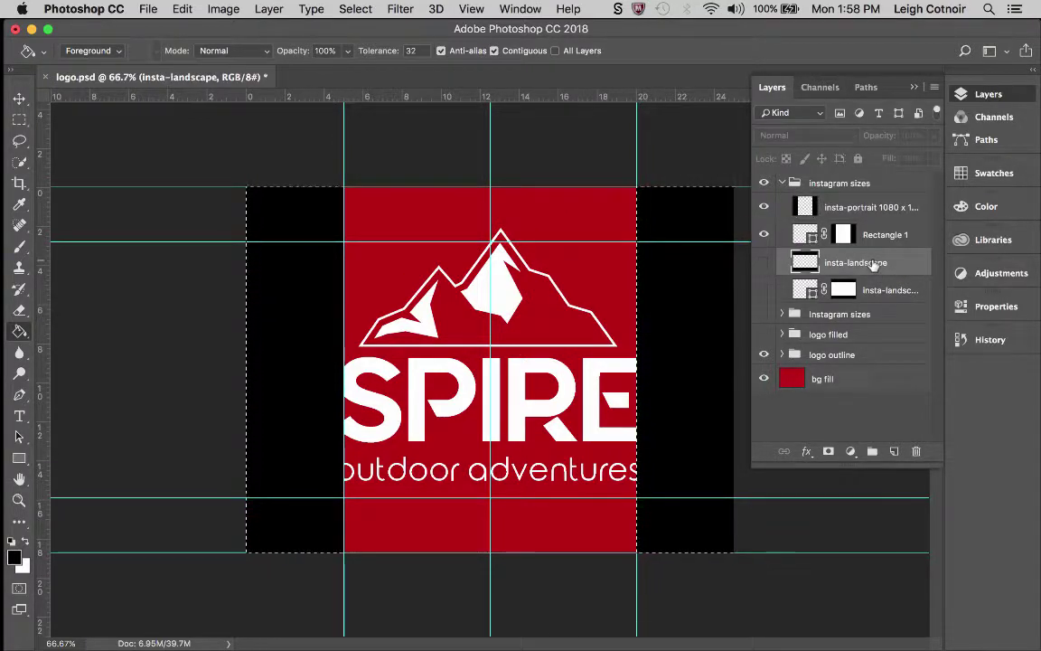
pyautogui.doubleClick(877, 263)
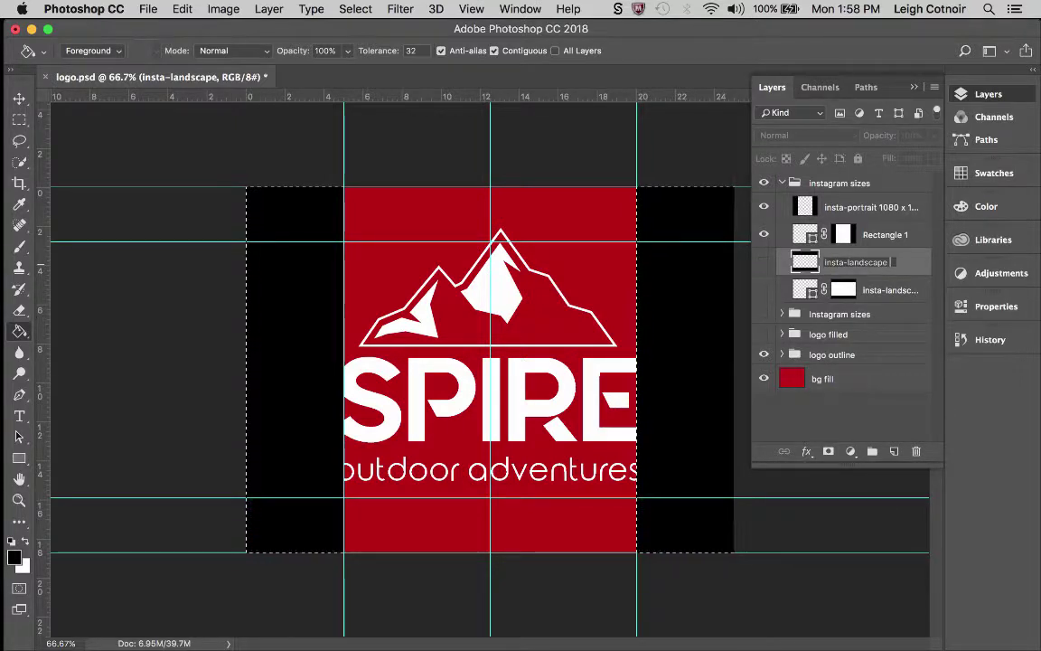
pyautogui.write('1080 x')
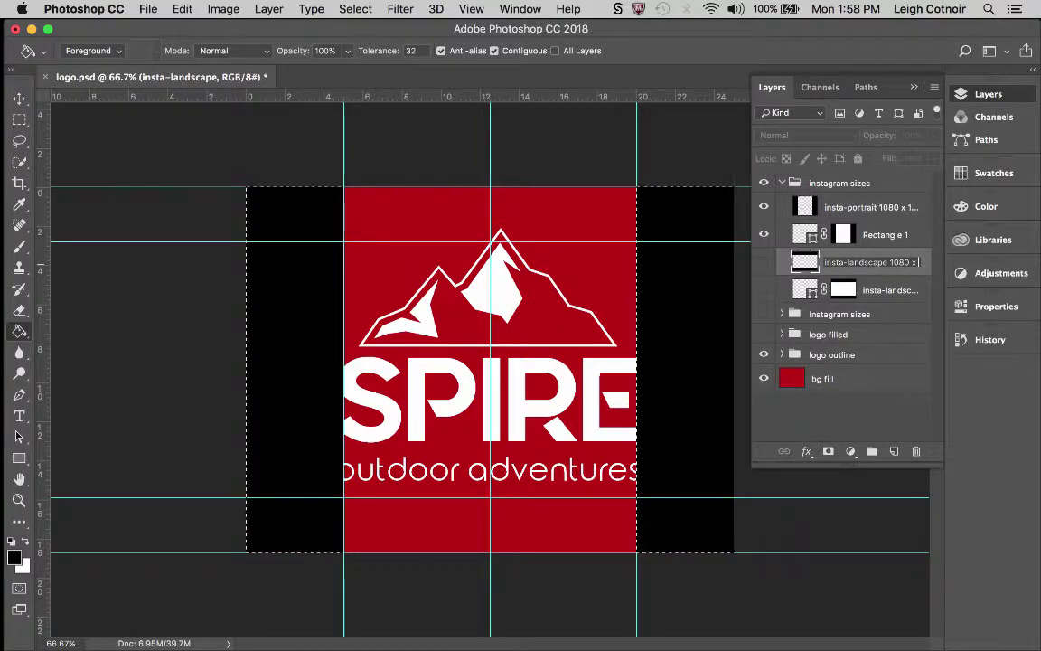
pyautogui.write(' 566')
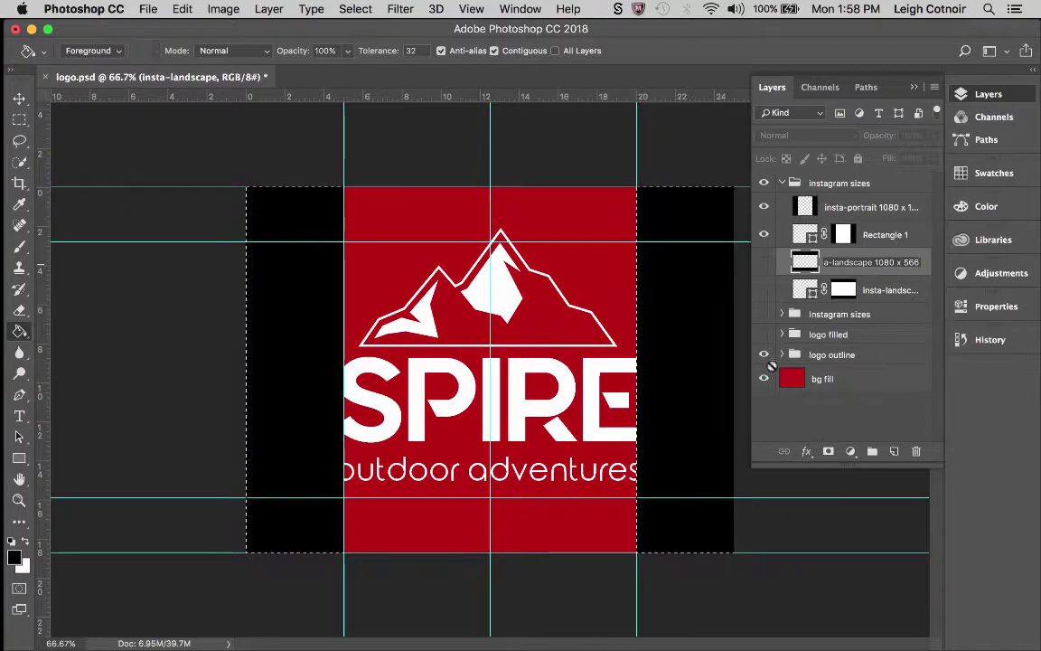
pyautogui.click(890, 407)
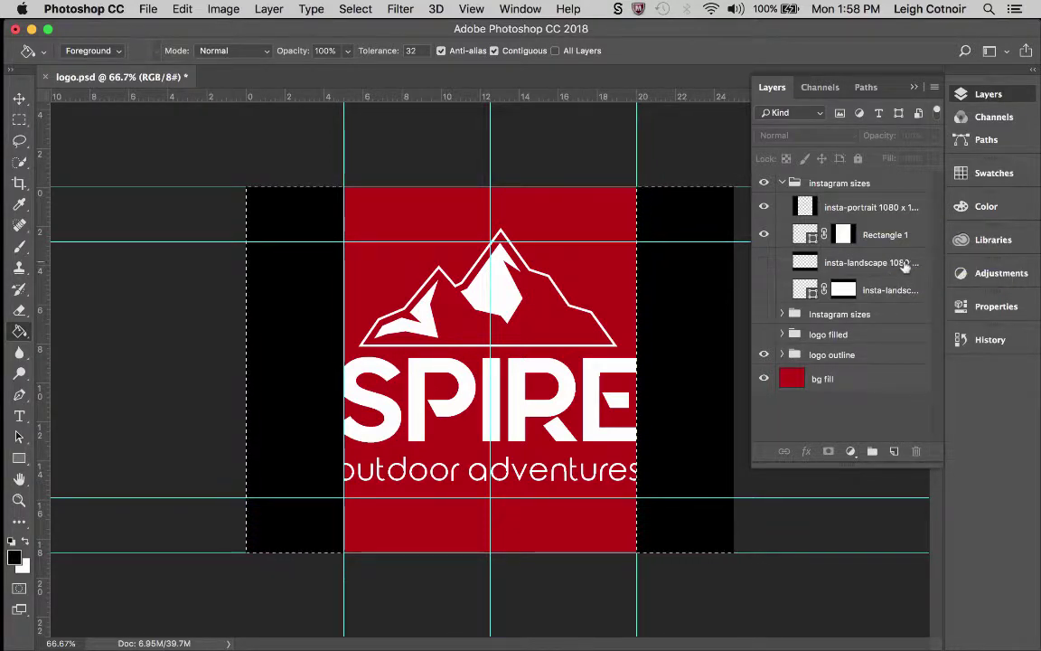
# - Clear the selection and hide the insta-portrait overlay and the Rectangle 1 layer
pyautogui.click(866, 207)
pyautogui.press('super+d')
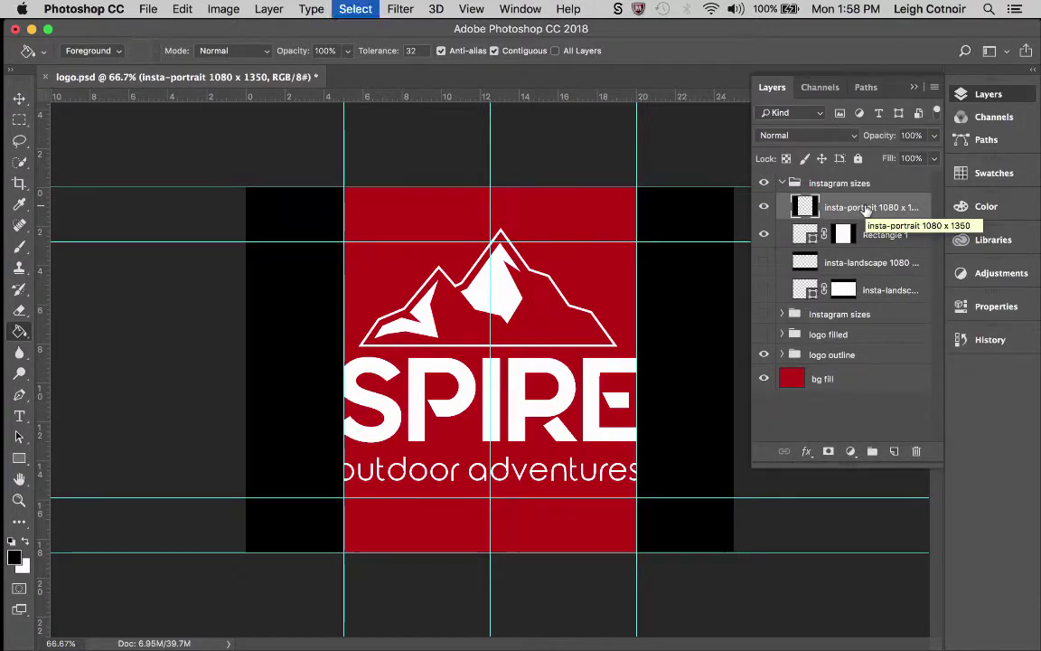
pyautogui.click(764, 208)
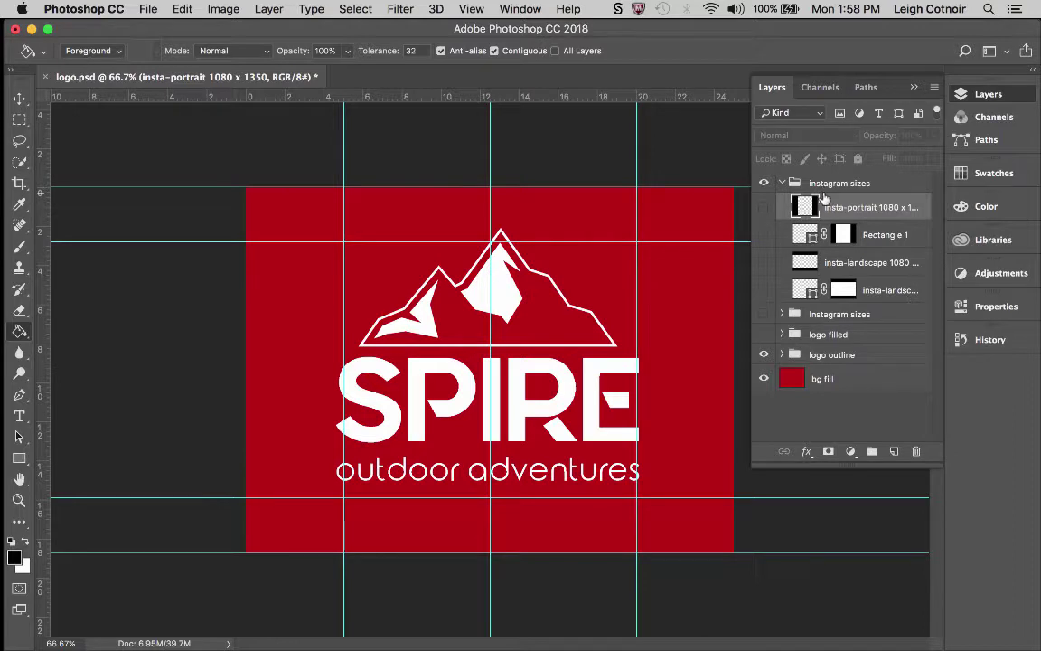
# - Preview a W x H x Resolution crop at 1080 height, return the height to 1350, and leave the Crop tool without cropping
pyautogui.click(20, 183)
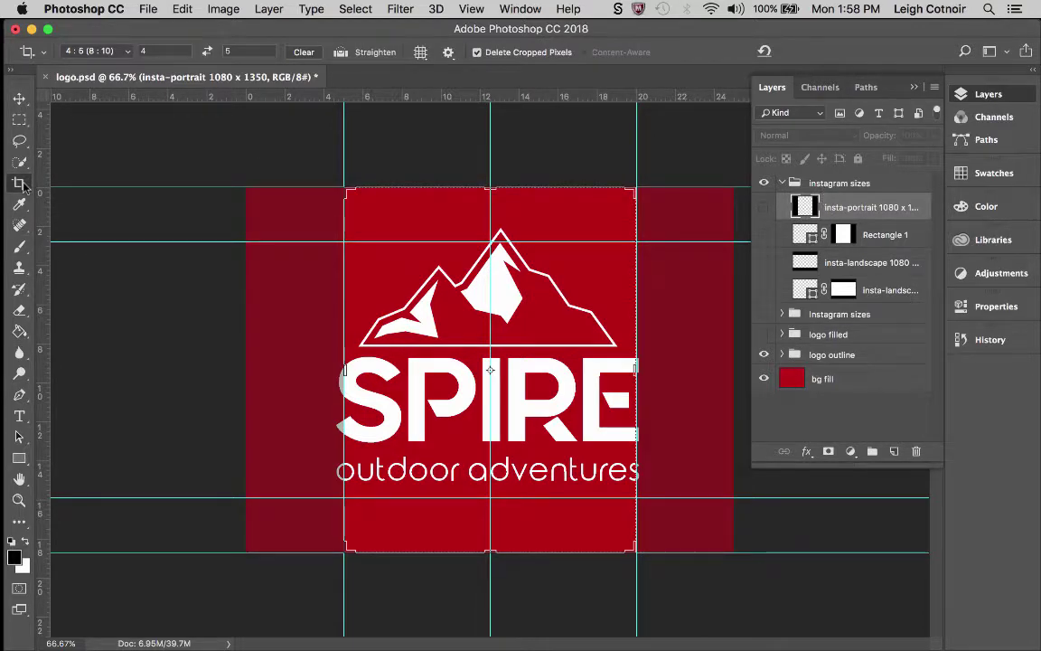
pyautogui.click(96, 52)
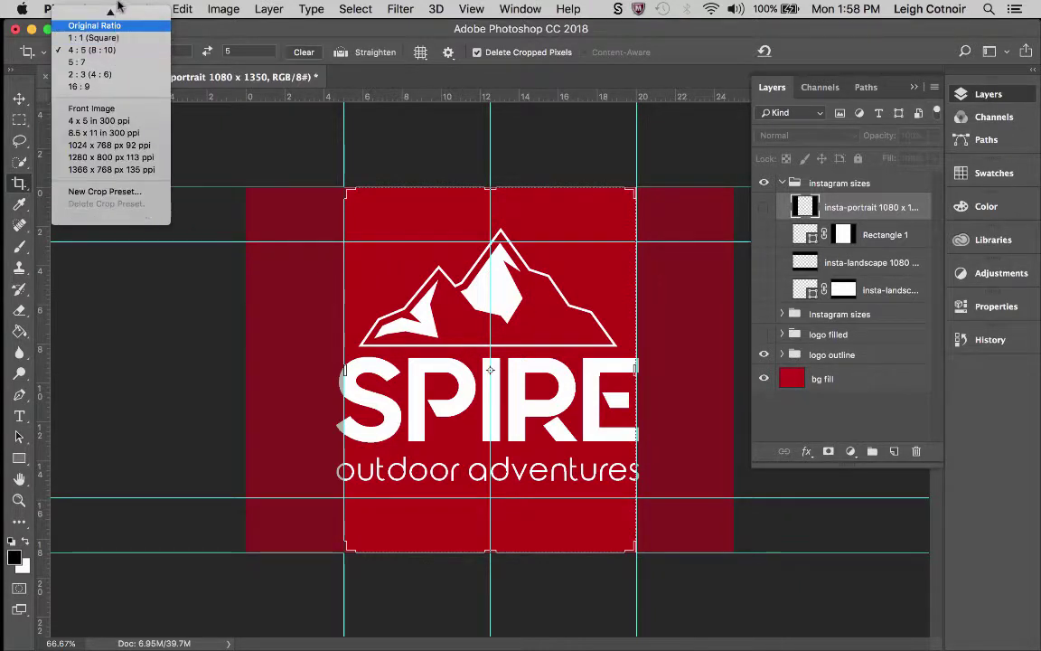
pyautogui.click(100, 25)
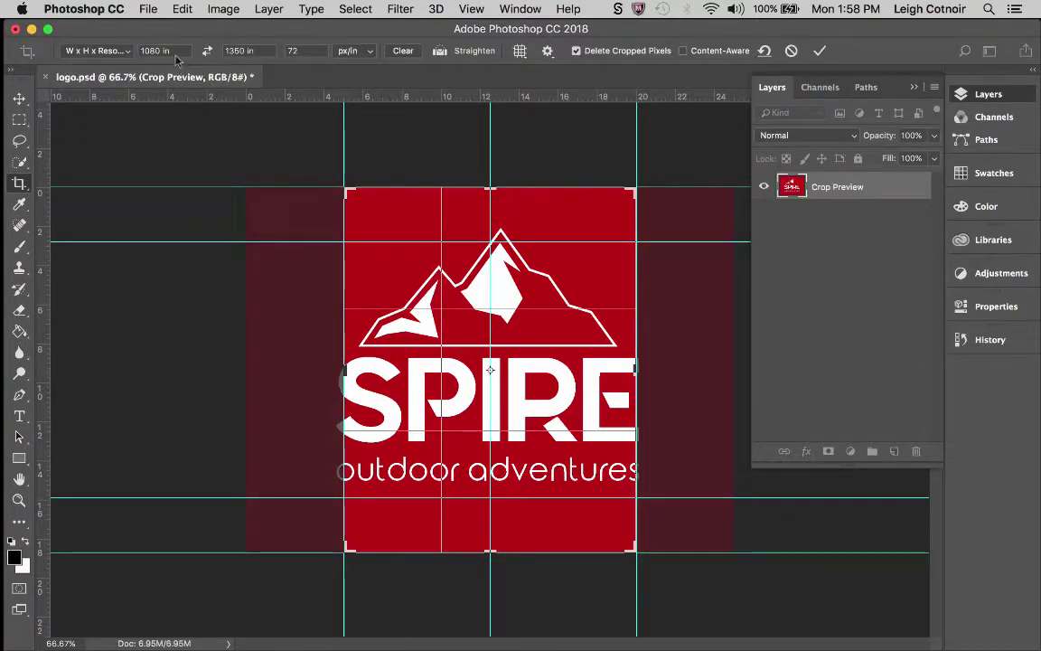
pyautogui.click(231, 51)
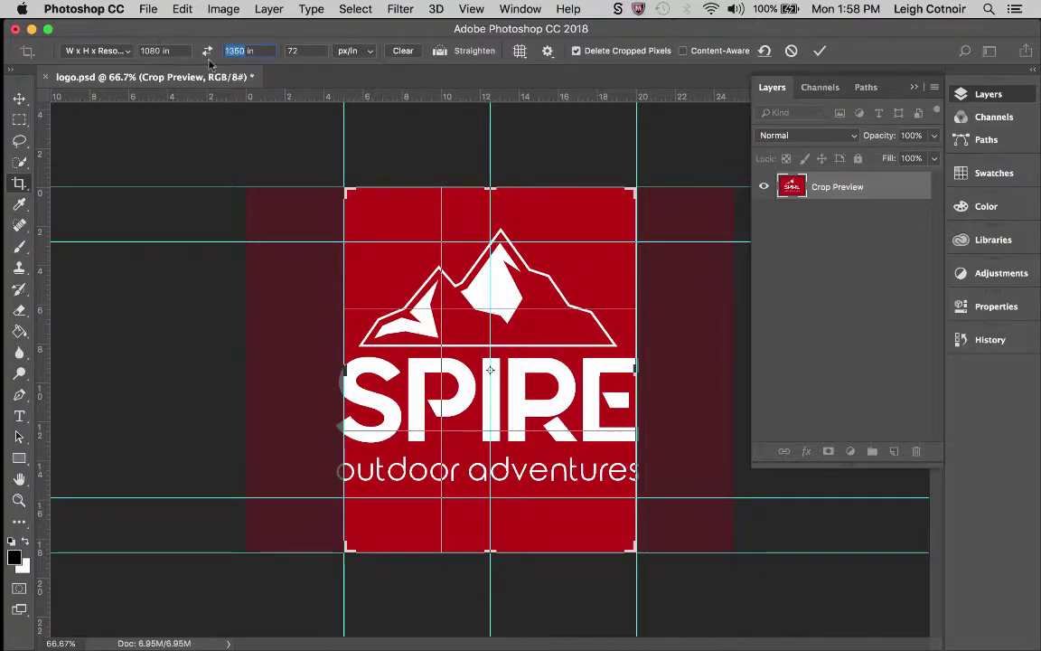
pyautogui.write('1080')
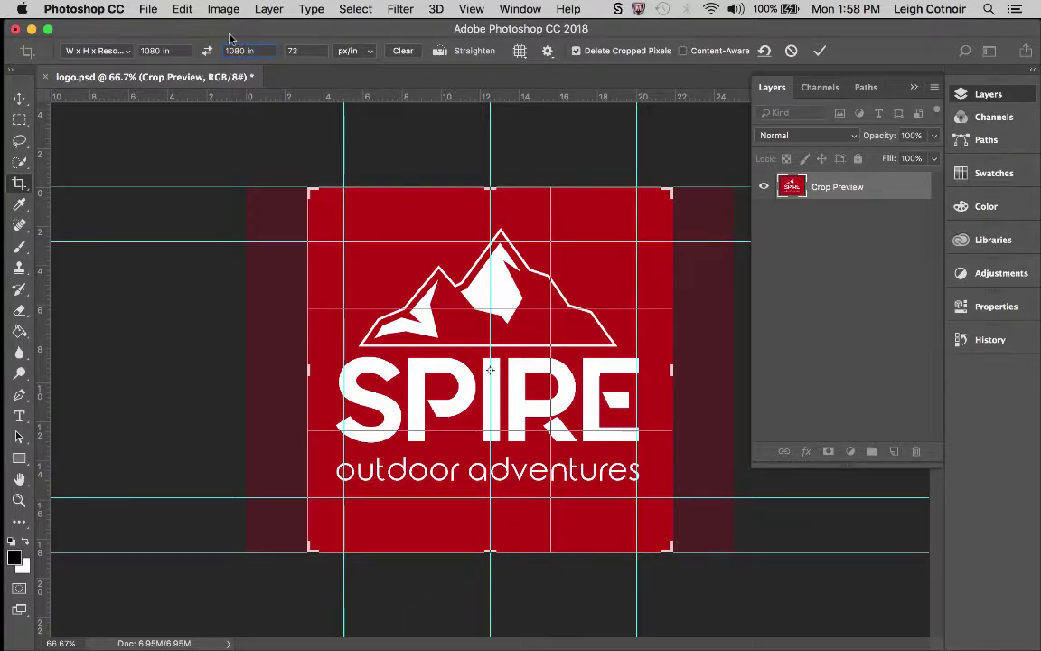
pyautogui.write('1350')
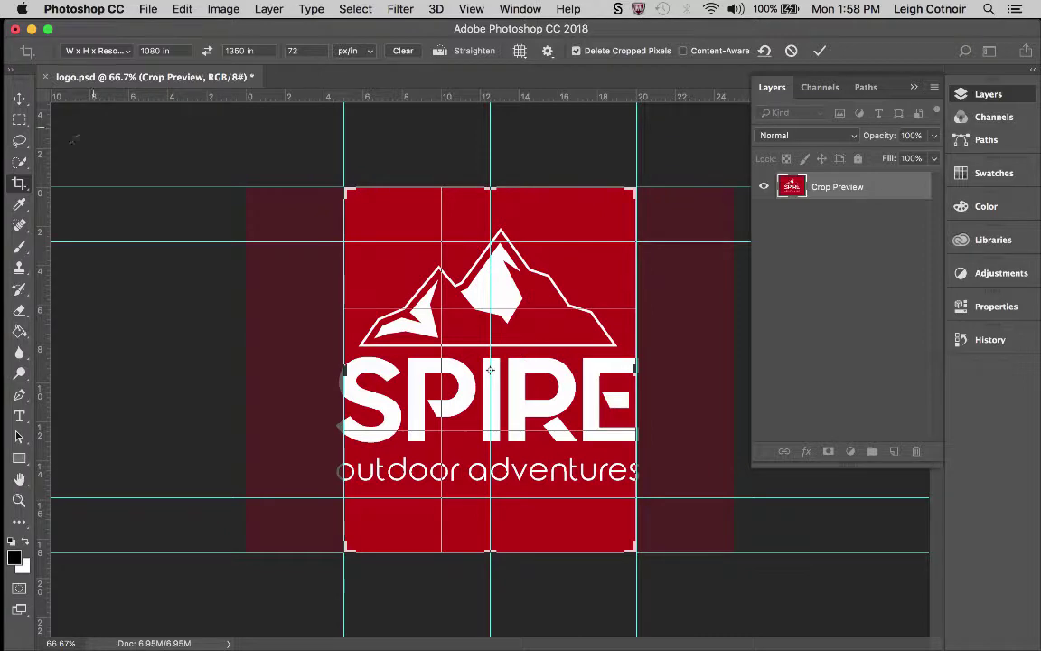
pyautogui.click(19, 119)
pyautogui.click(448, 244)
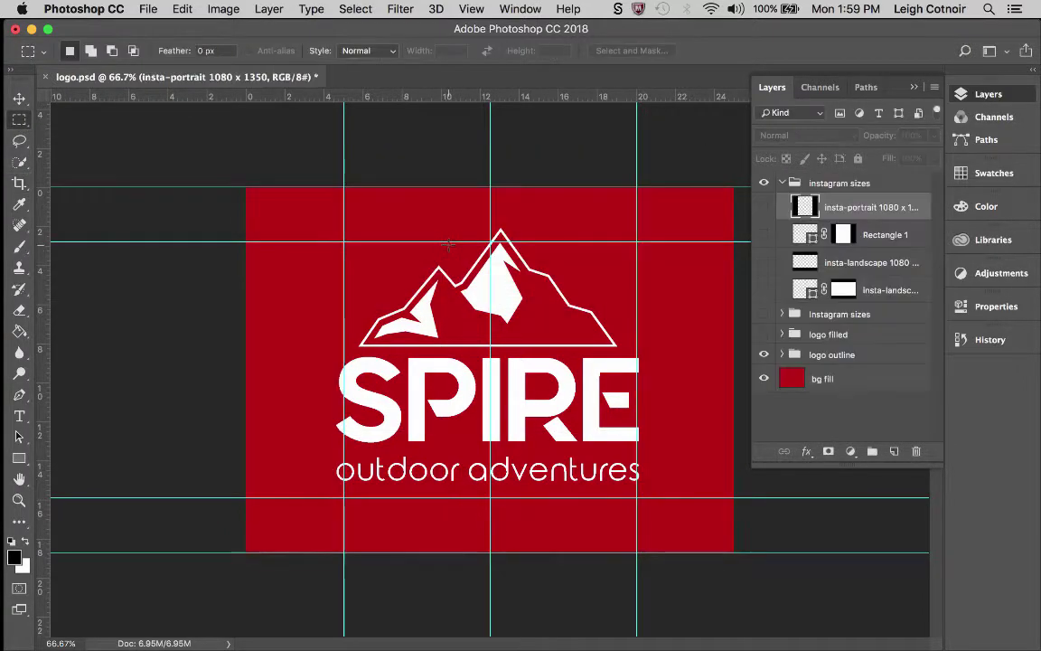
# - Check the document's image size with the width and height shown in pixels, and close the dialog without applying changes
pyautogui.click(223, 9)
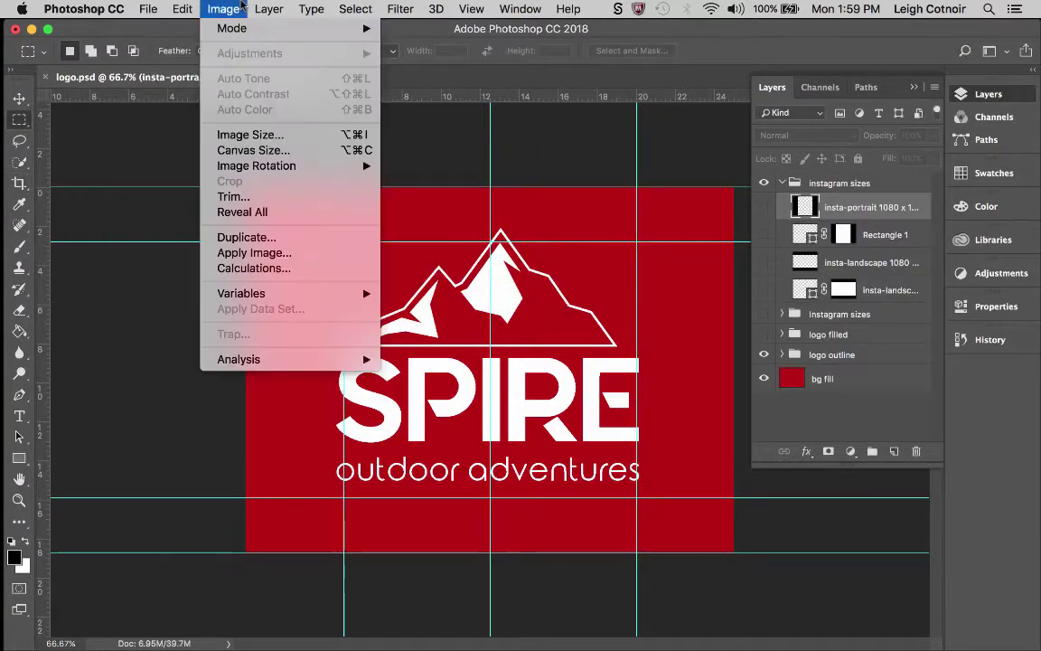
pyautogui.click(244, 136)
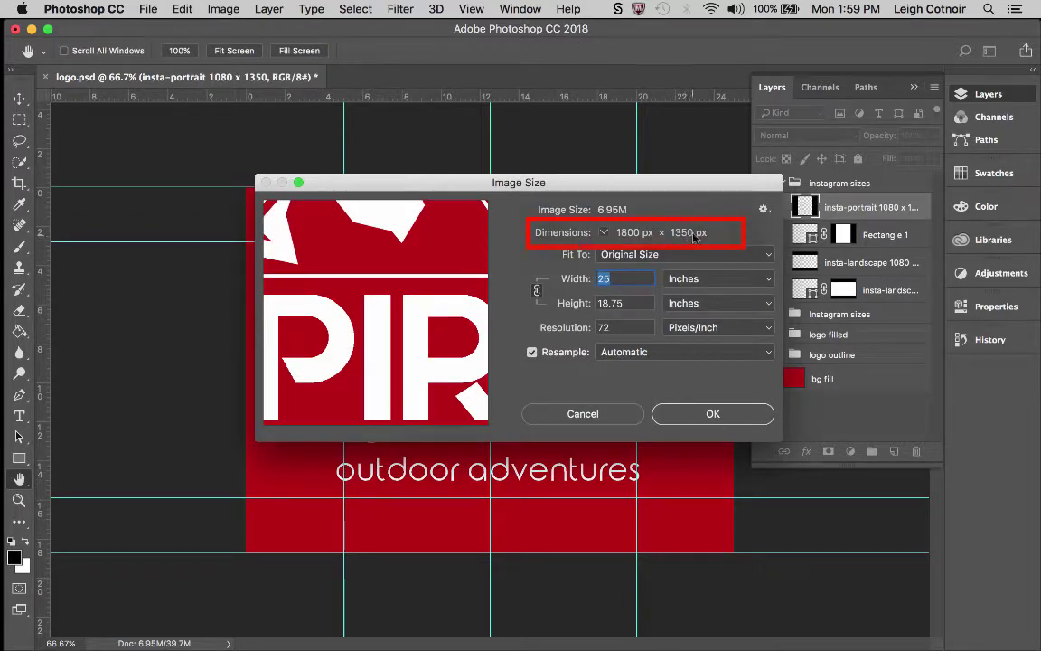
pyautogui.click(714, 281)
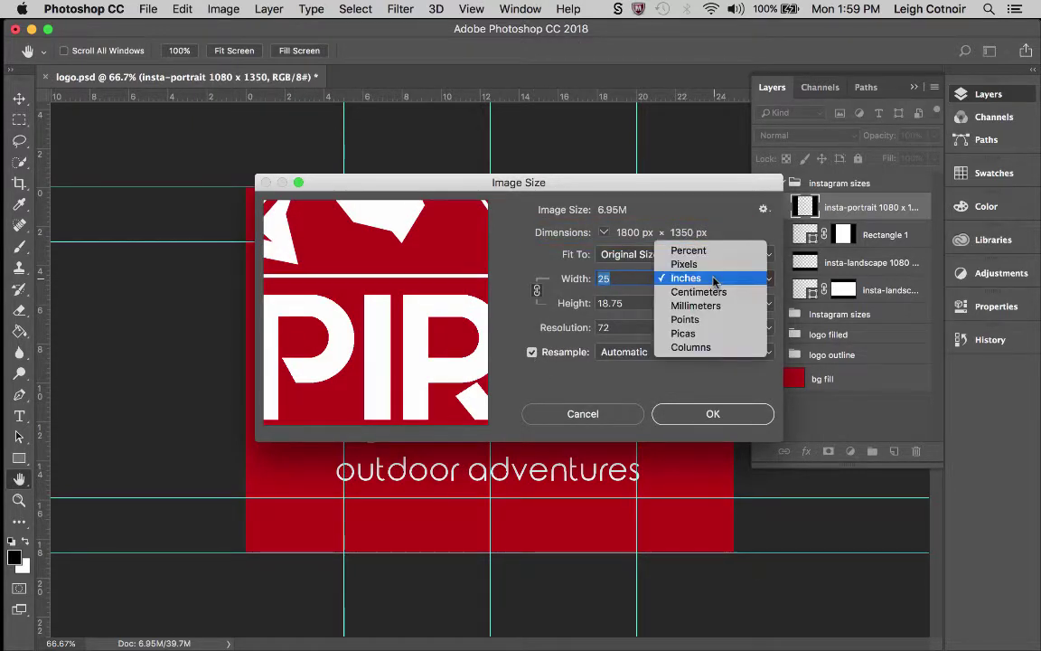
pyautogui.click(716, 264)
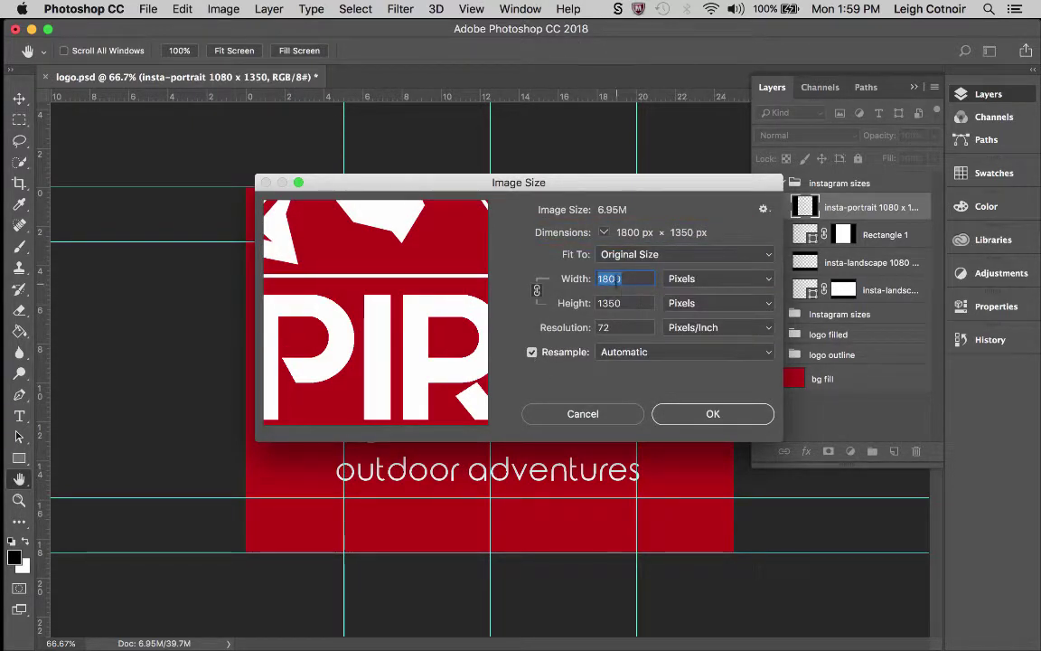
pyautogui.click(600, 417)
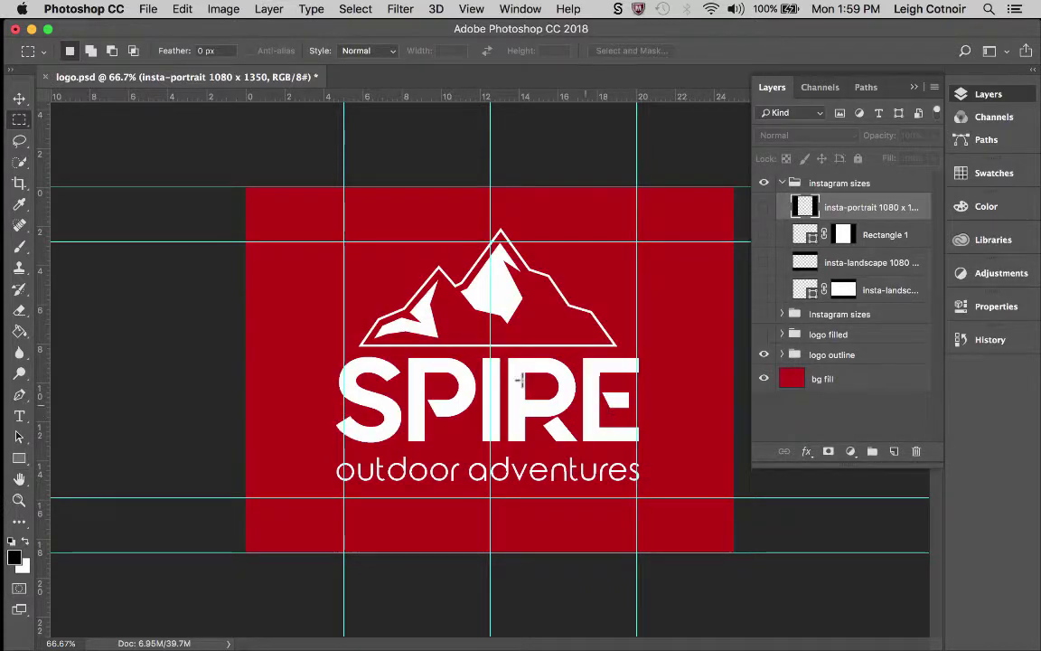
# - Preview a 1080 x 1080 crop against the landscape and portrait overlays, hide both overlays again, and leave the Crop tool without cropping
pyautogui.click(16, 181)
pyautogui.click(227, 50)
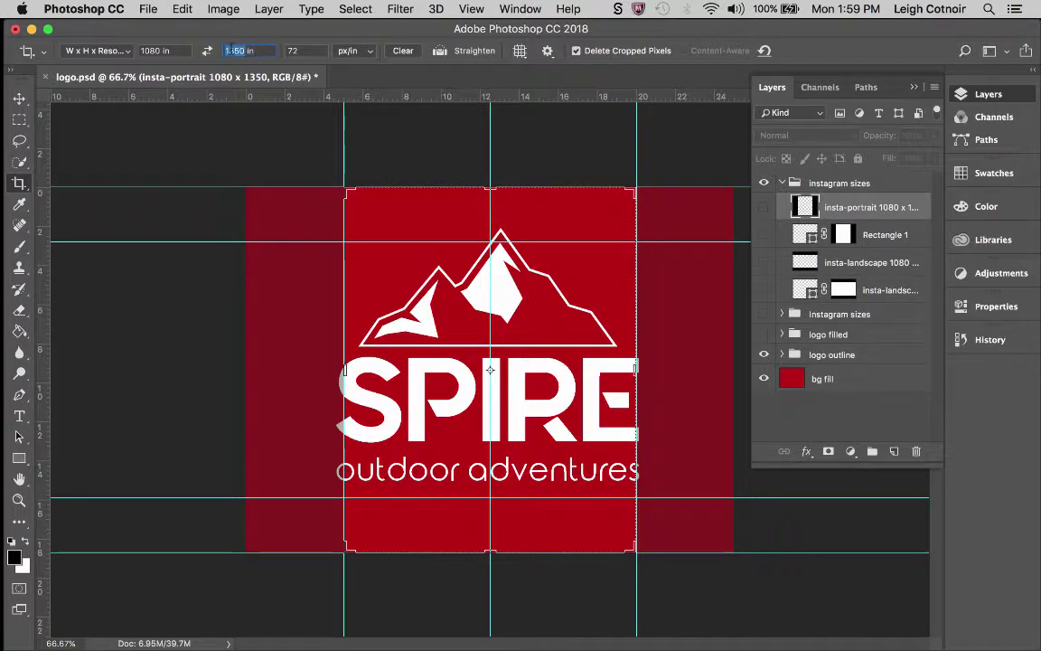
pyautogui.write('1080')
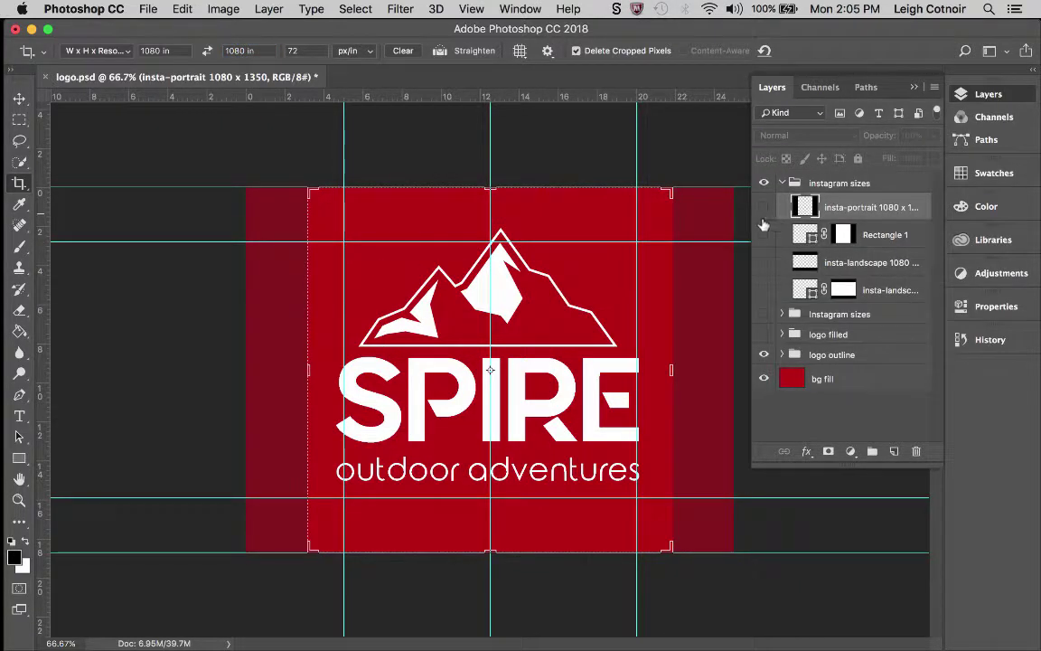
pyautogui.click(764, 263)
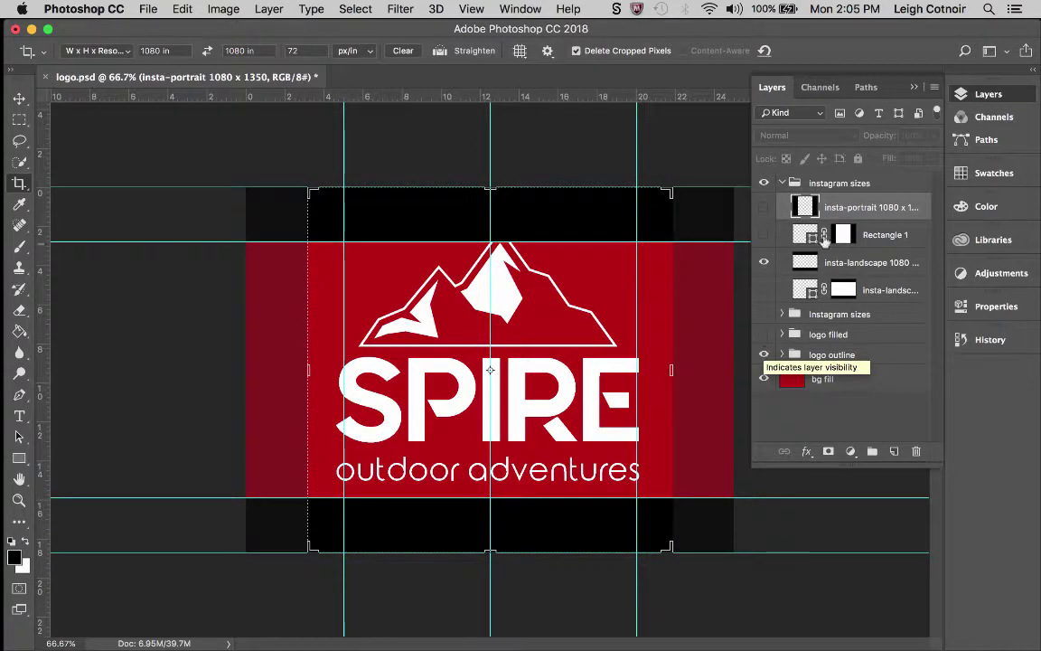
pyautogui.click(764, 207)
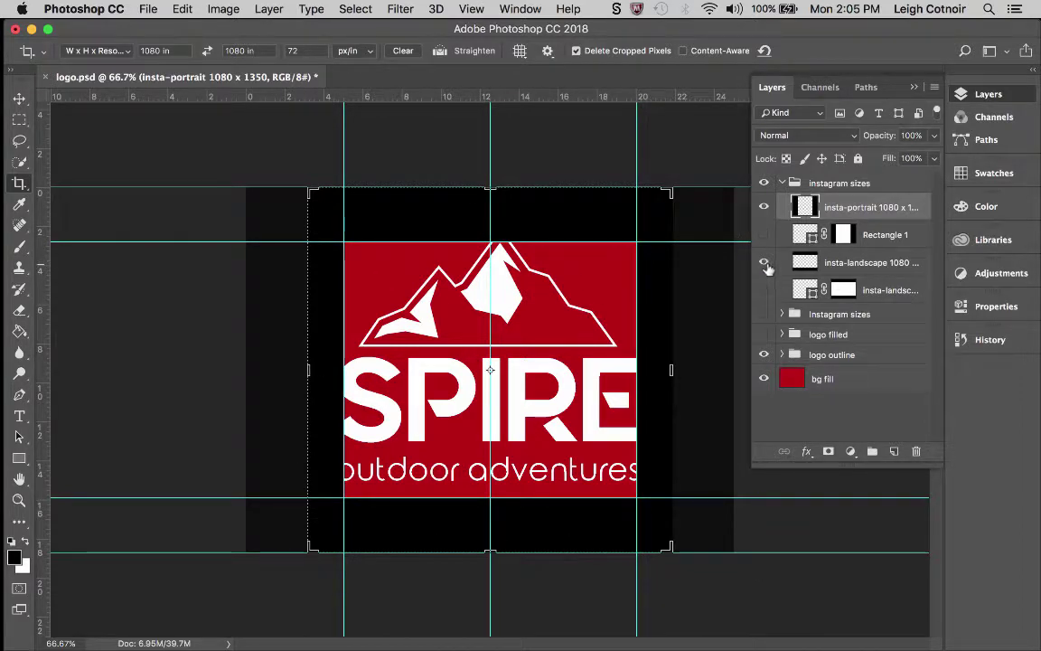
pyautogui.click(765, 207)
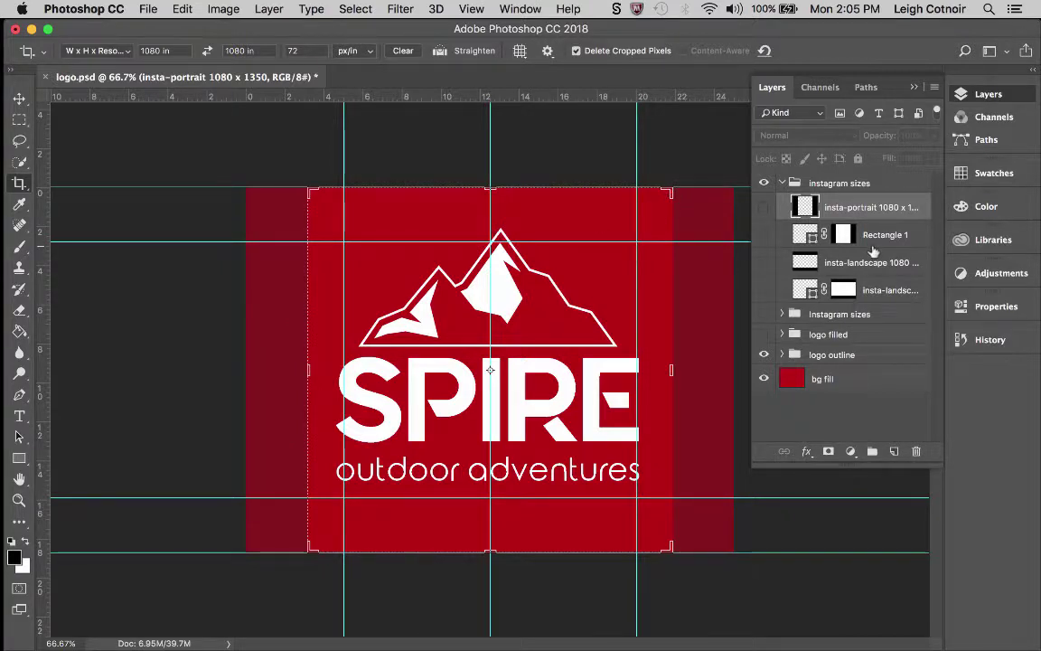
pyautogui.click(19, 120)
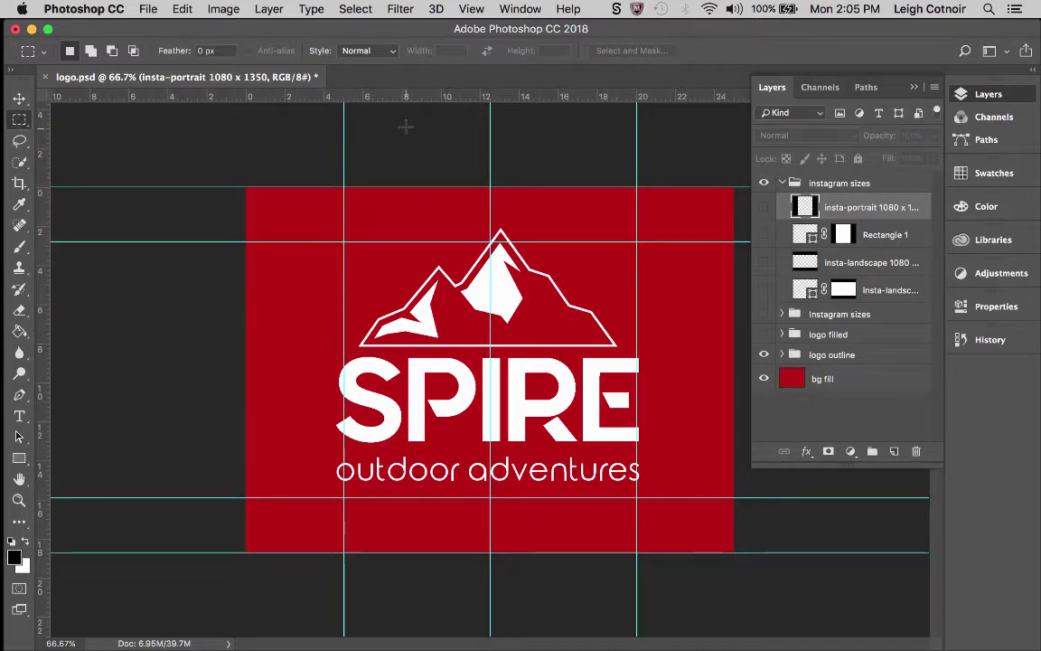
# - Show the insta-portrait and insta-landscape overlays together to examine their shared area, and hide both again
pyautogui.click(764, 207)
pyautogui.click(764, 262)
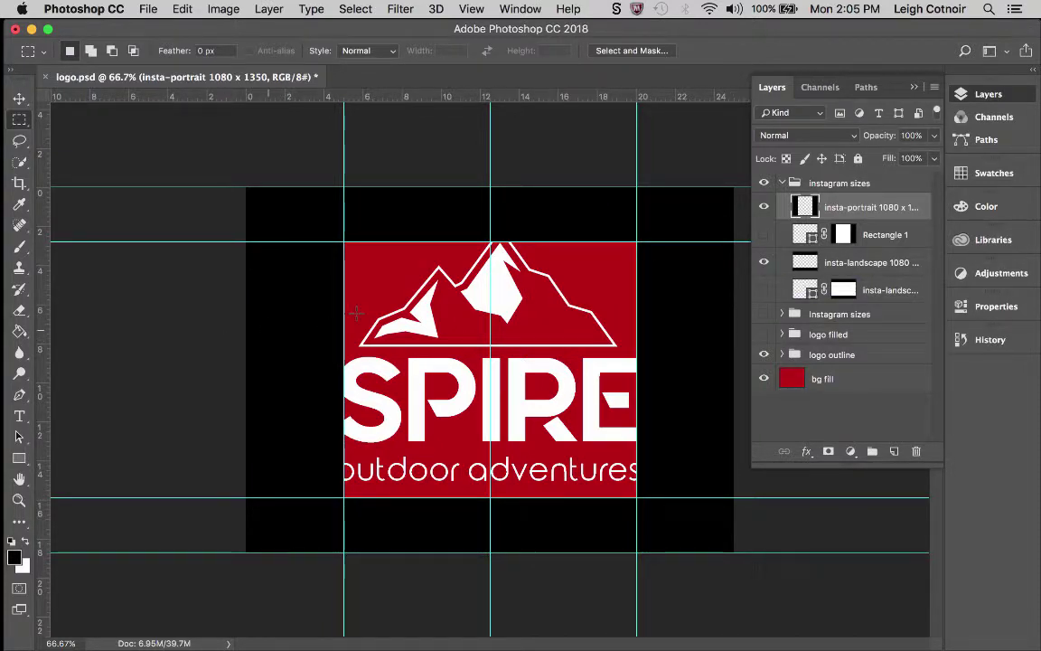
pyautogui.click(772, 308)
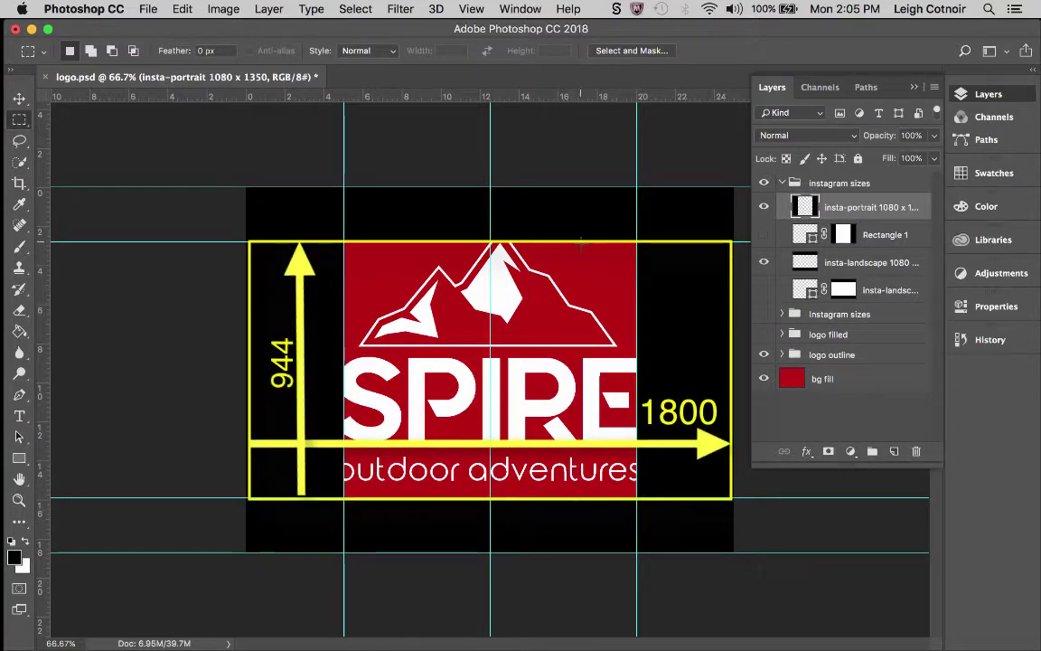
pyautogui.click(764, 262)
pyautogui.click(764, 208)
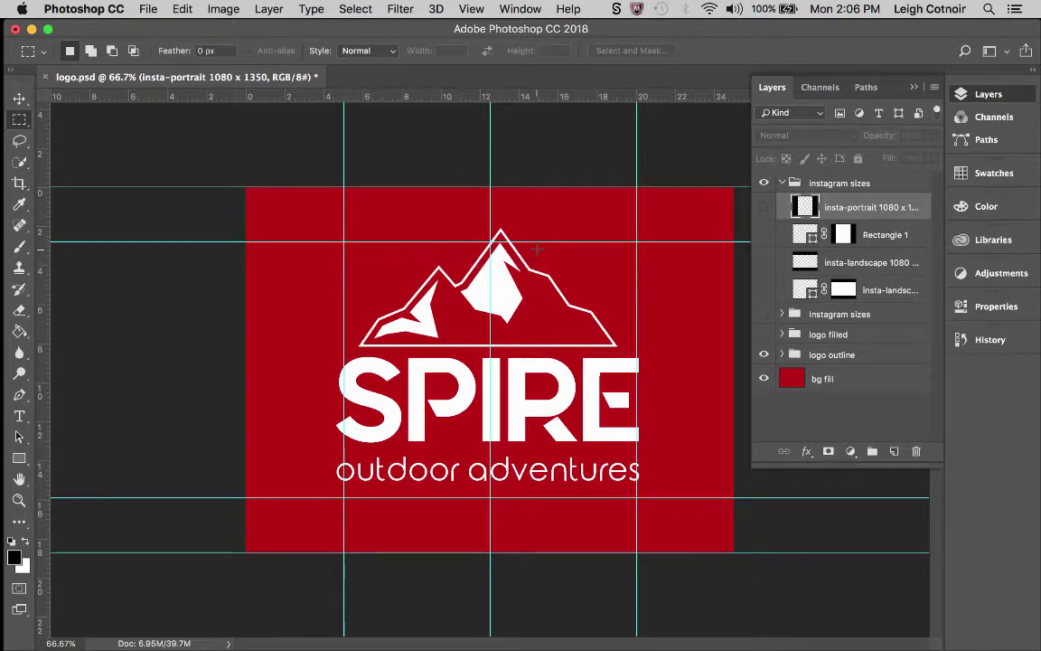
# - Add a horizontal guide at the canvas's vertical centre, and divide 1350 by 2 in Calculator
pyautogui.moveTo(458, 99); pyautogui.dragTo(454, 368)
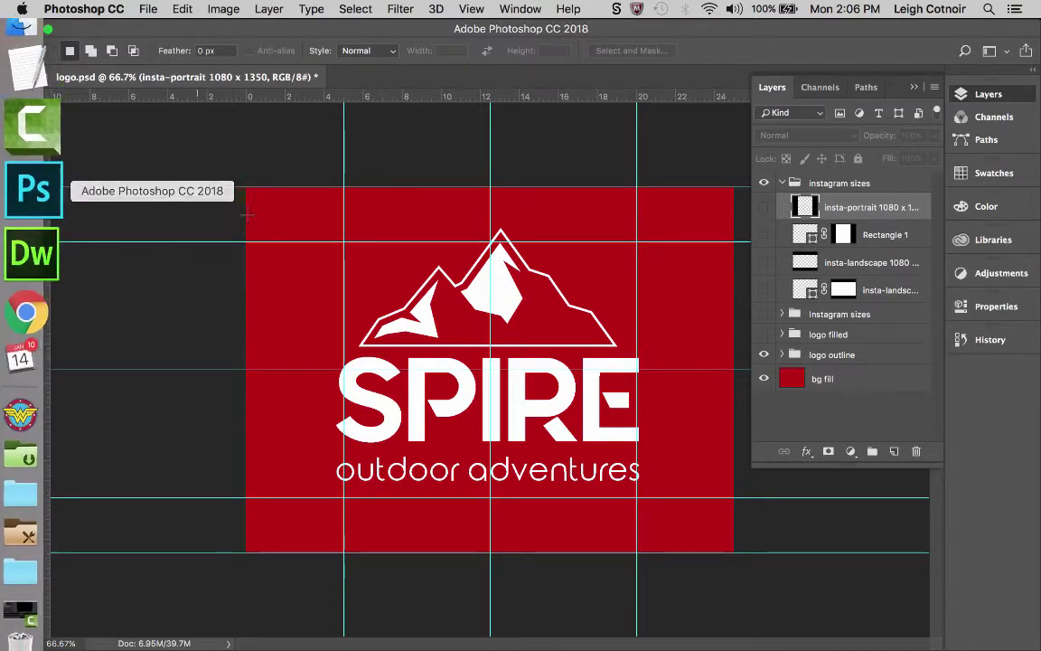
pyautogui.click(985, 9)
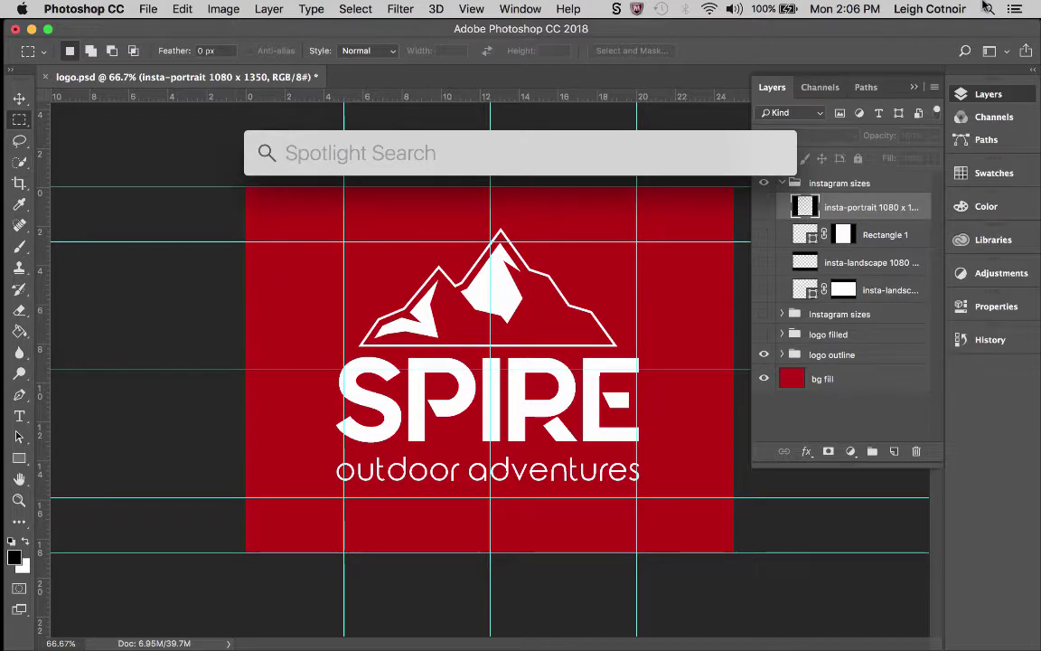
pyautogui.write('calc')
pyautogui.press('Return')
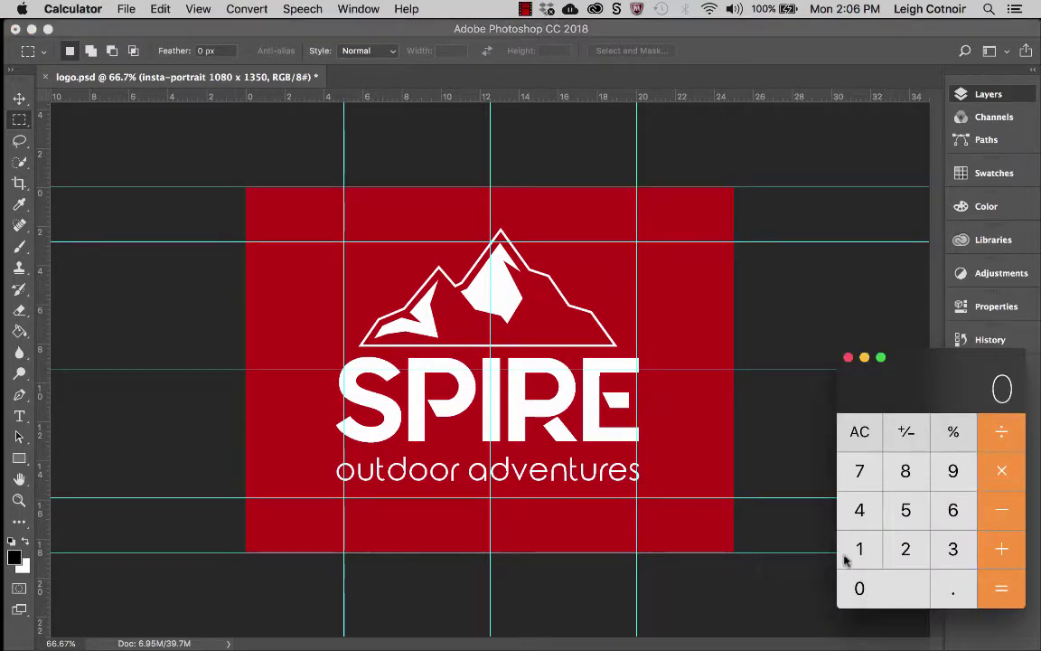
pyautogui.click(854, 552)
pyautogui.click(952, 550)
pyautogui.click(908, 512)
pyautogui.click(921, 586)
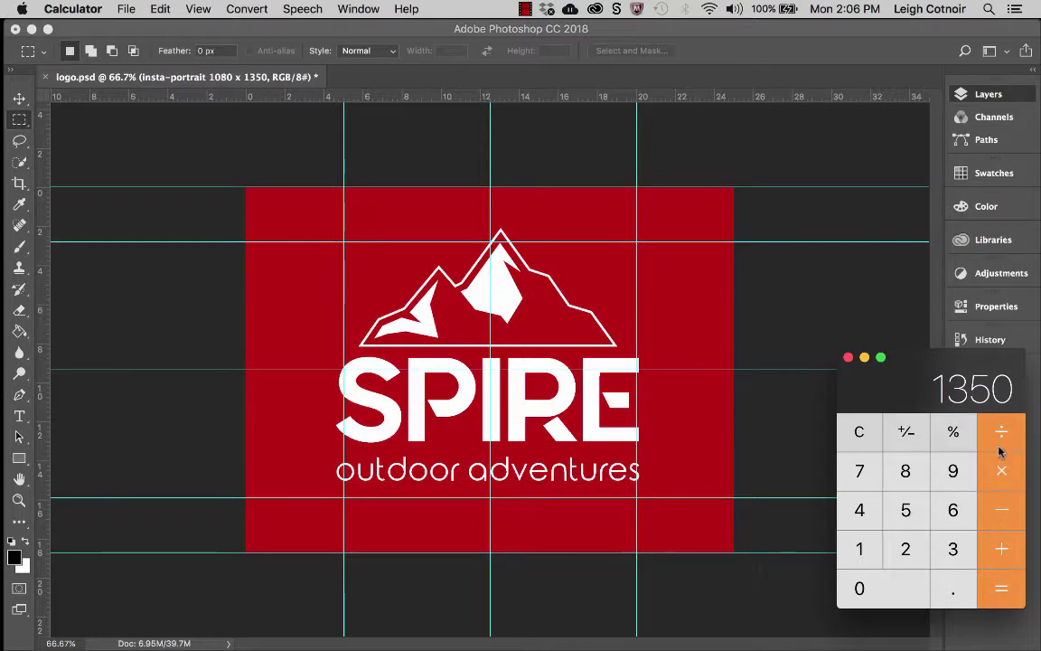
pyautogui.click(1001, 429)
pyautogui.click(906, 549)
pyautogui.click(1001, 589)
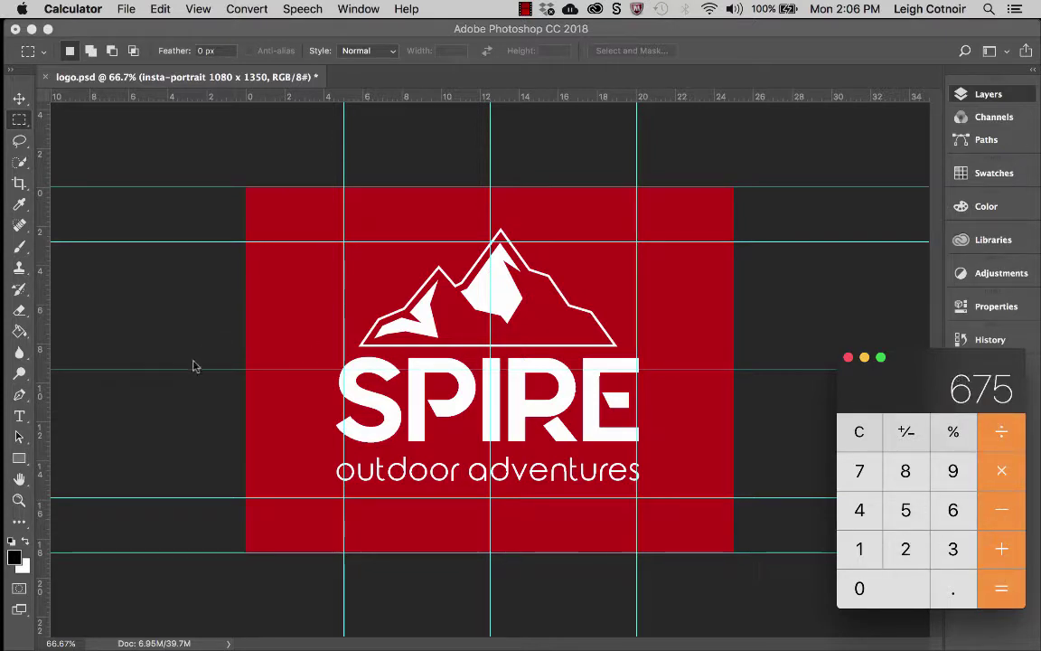
# - Set Photoshop's ruler units to pixels and check the new horizontal centre guide against the 675 px mark
pyautogui.rightClick(216, 98)
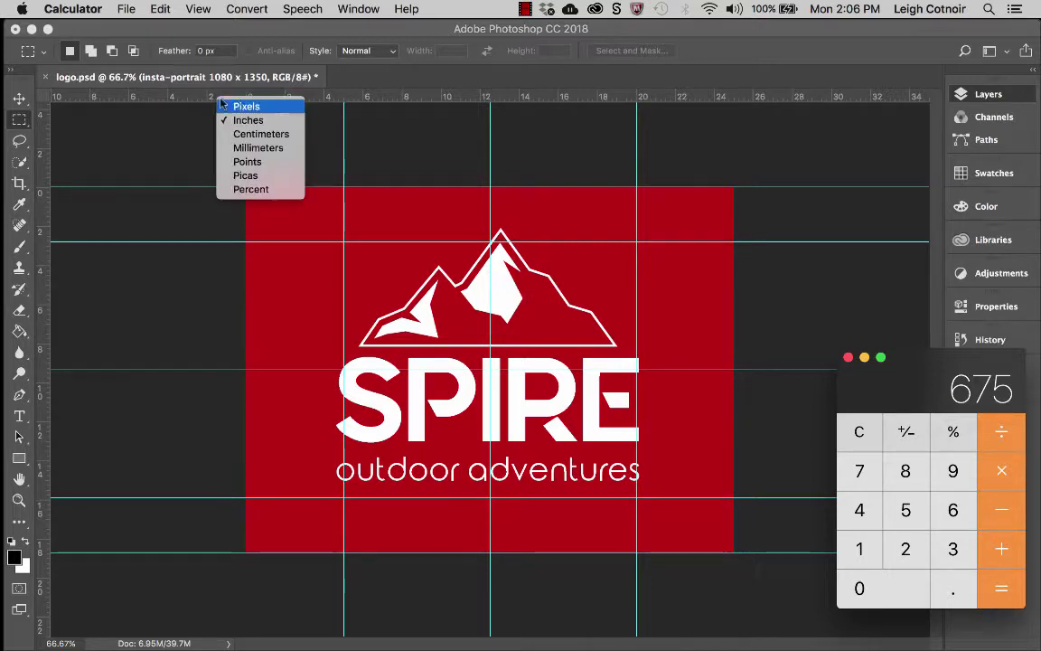
pyautogui.click(244, 109)
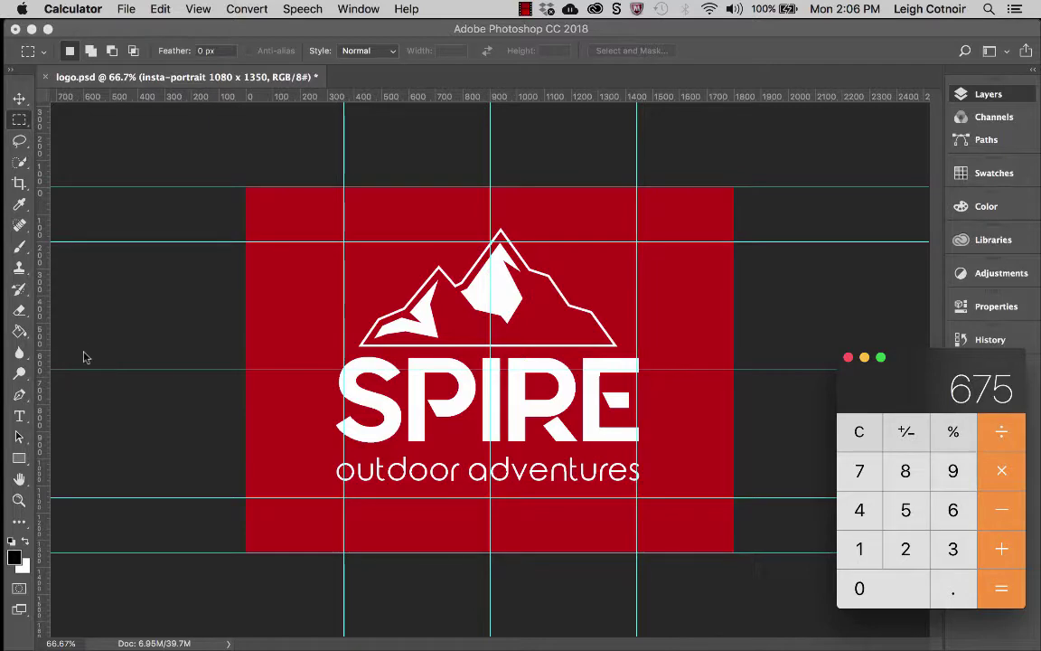
pyautogui.click(22, 452)
pyautogui.press('z')
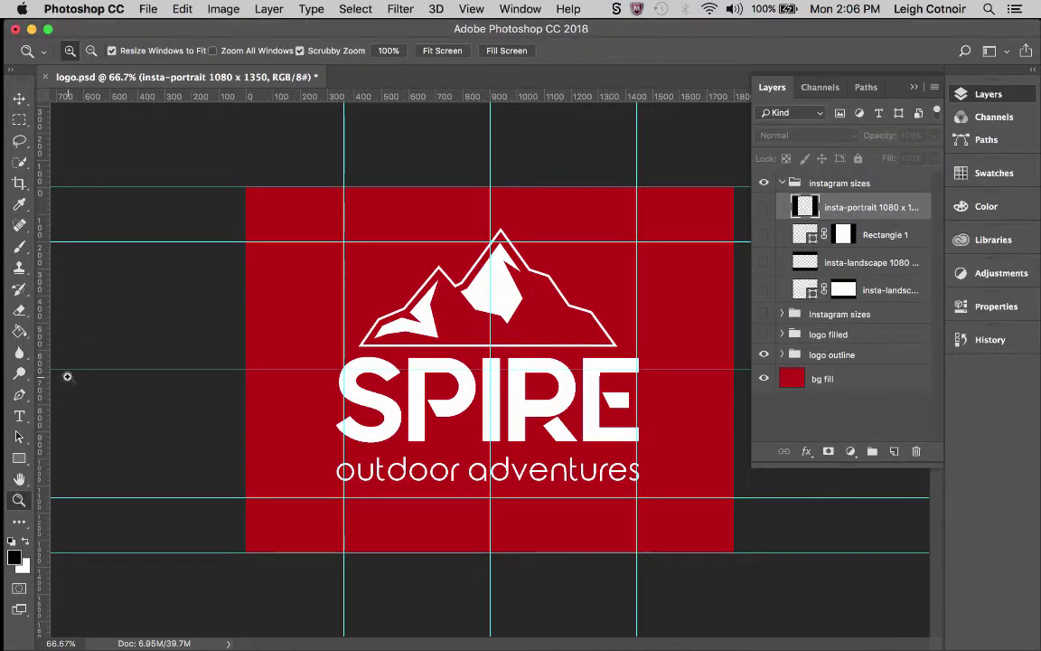
pyautogui.moveTo(67, 376); pyautogui.dragTo(82, 315)
pyautogui.scroll(3, 81, 315)
pyautogui.hscroll(-1, 81, 314)
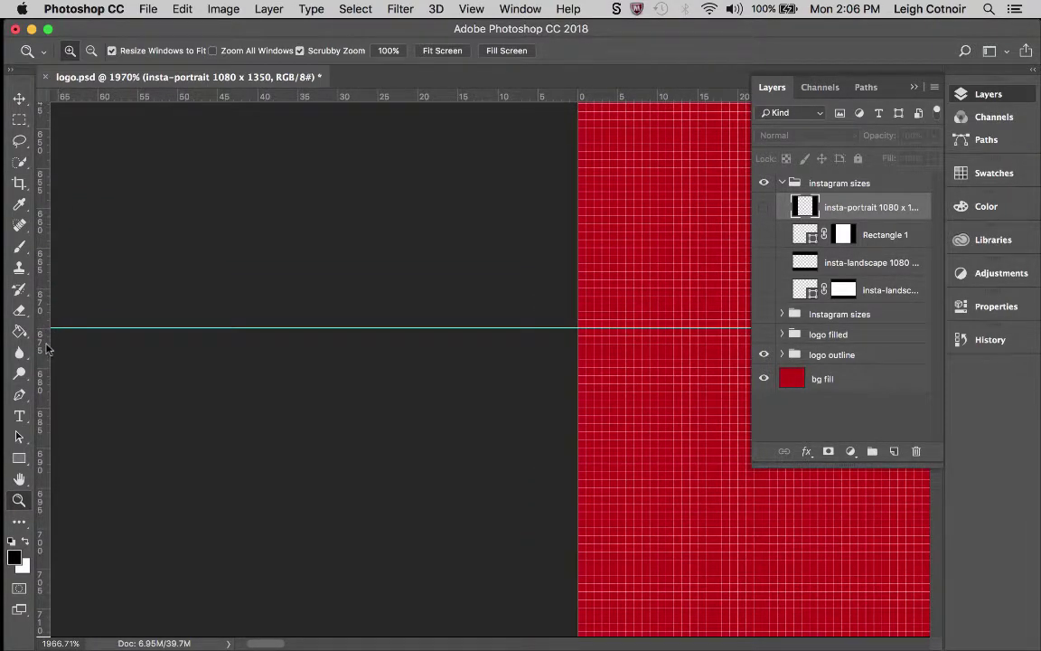
pyautogui.moveTo(394, 278); pyautogui.dragTo(394, 280)
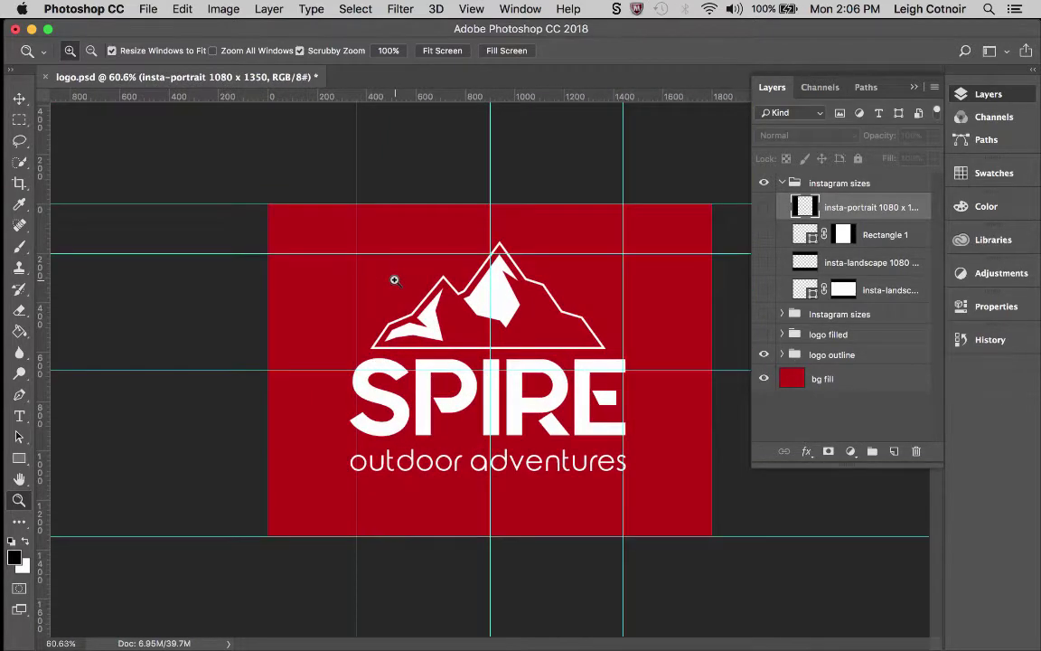
# - Switch back to Calculator, clear the previous result and divide 1080 by 2
pyautogui.moveTo(4, 281)
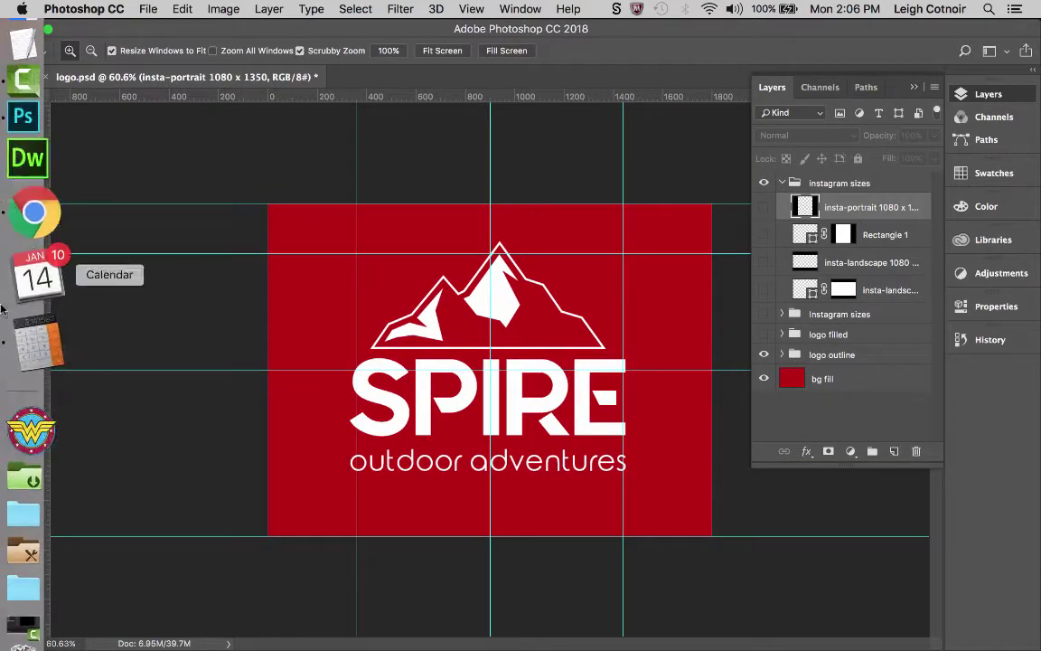
pyautogui.click(32, 328)
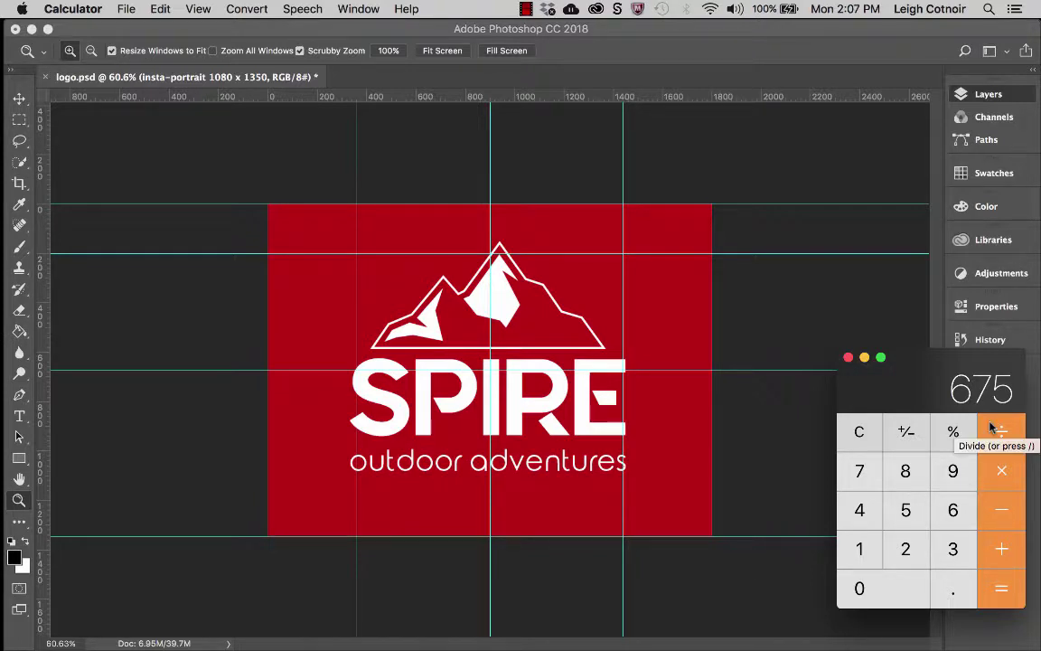
pyautogui.click(860, 433)
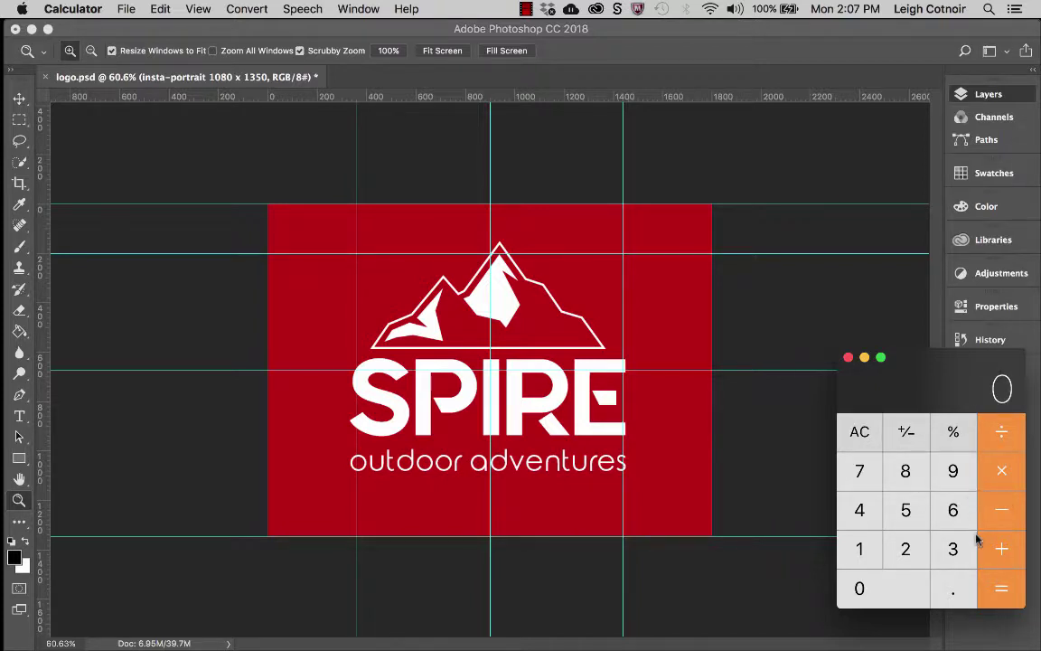
pyautogui.click(860, 552)
pyautogui.click(859, 589)
pyautogui.click(906, 471)
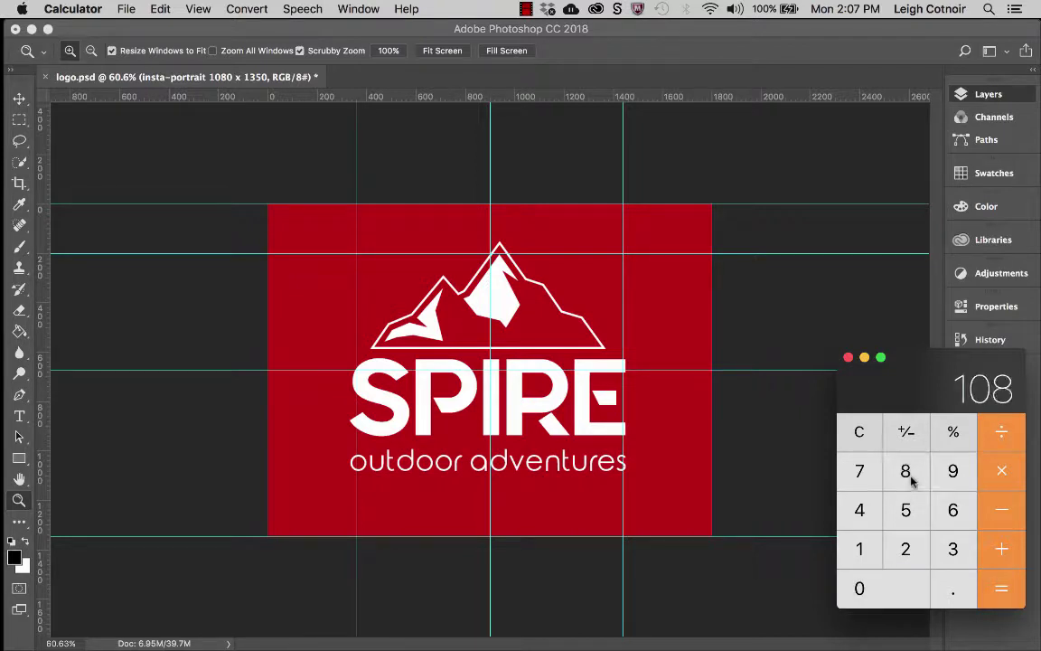
pyautogui.click(908, 595)
pyautogui.click(922, 550)
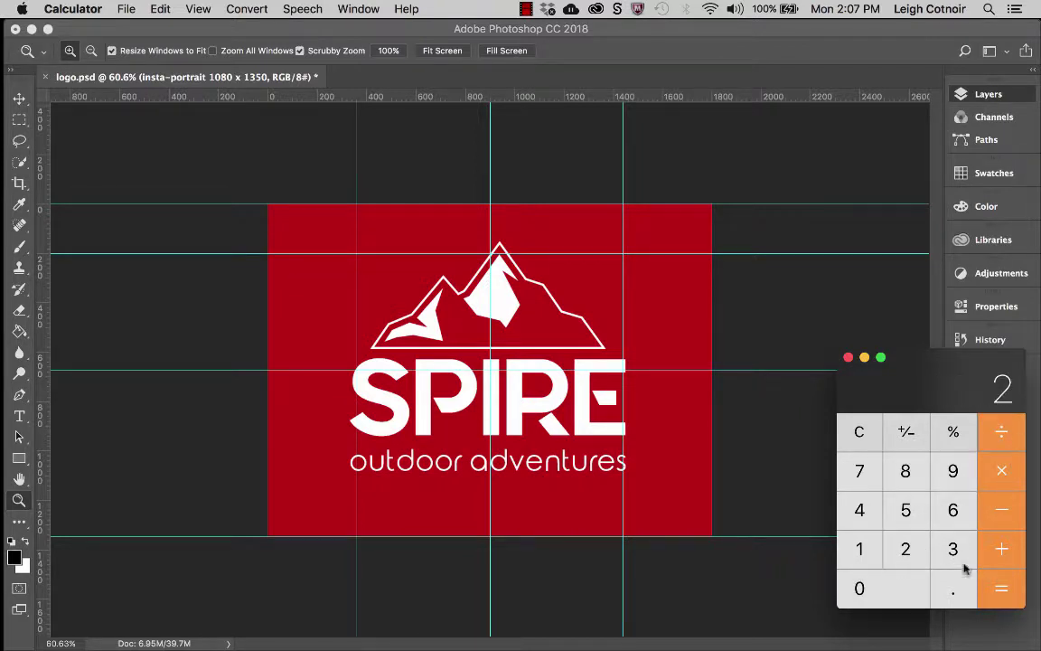
pyautogui.click(992, 583)
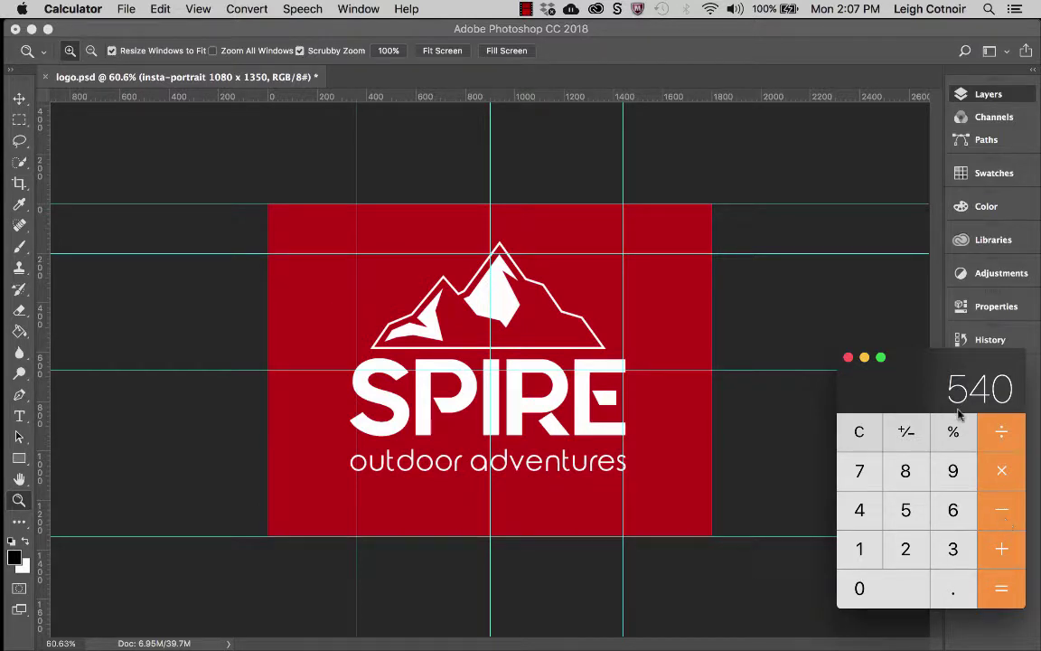
# - Subtract 540 from 675 to get the square crop's upper edge position
pyautogui.write('675')
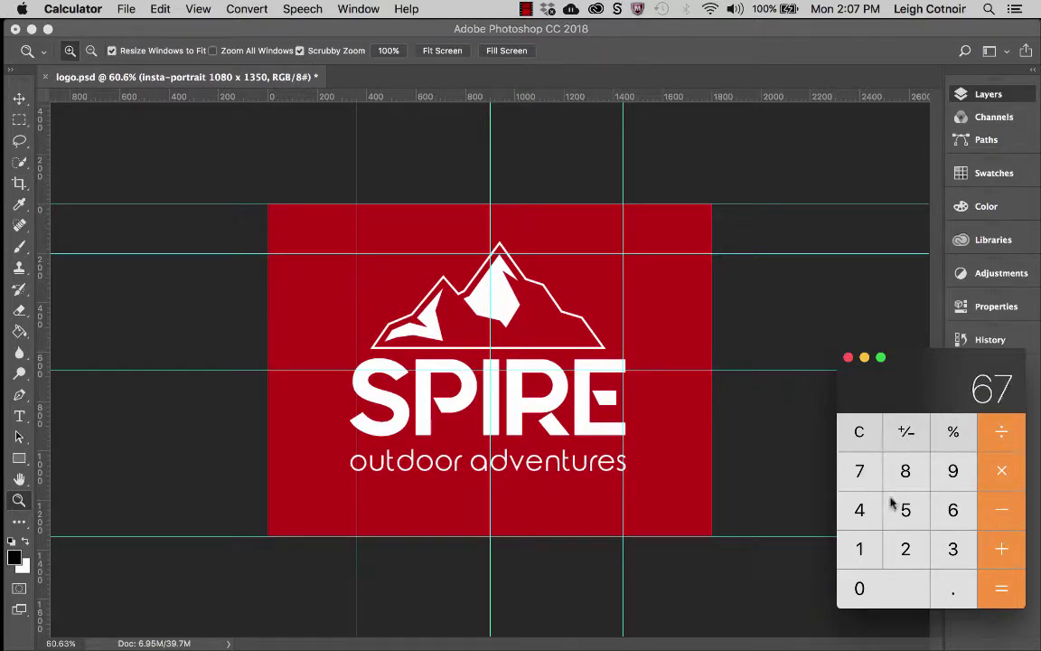
pyautogui.click(1003, 515)
pyautogui.write('540')
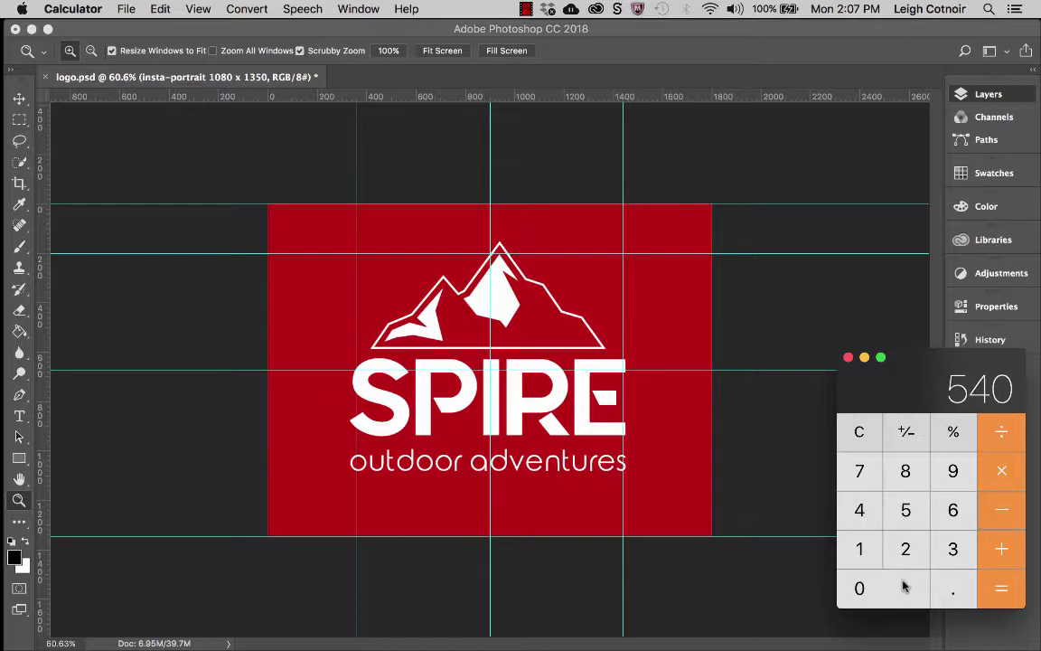
pyautogui.click(1001, 587)
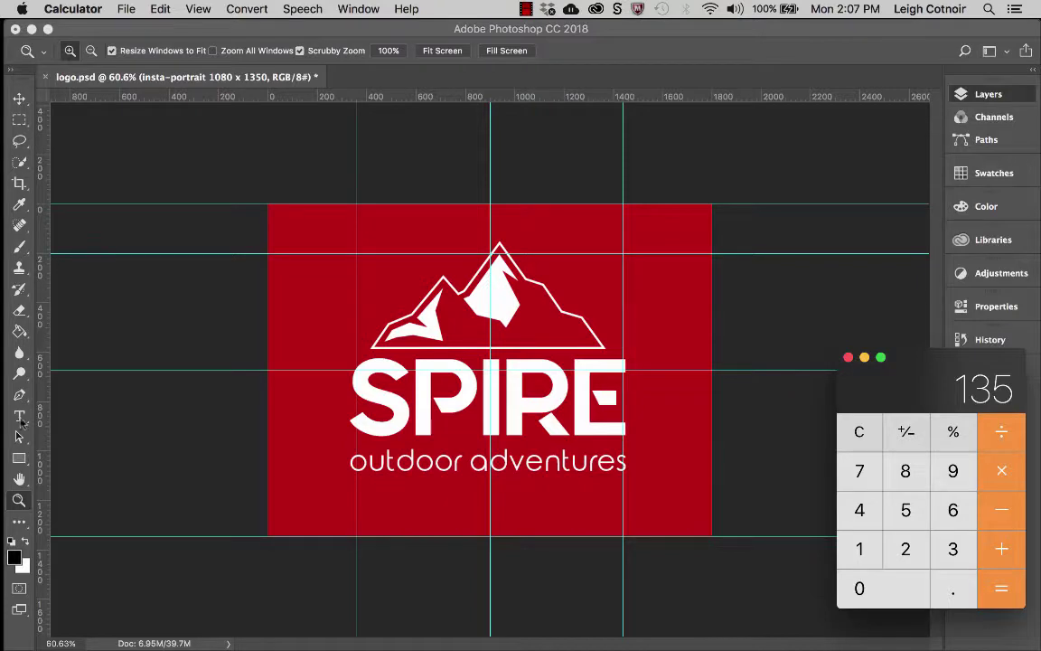
# - Switch back to Photoshop and place a horizontal guide at 135 px for the square crop's upper edge
pyautogui.click(18, 501)
pyautogui.click(51, 222)
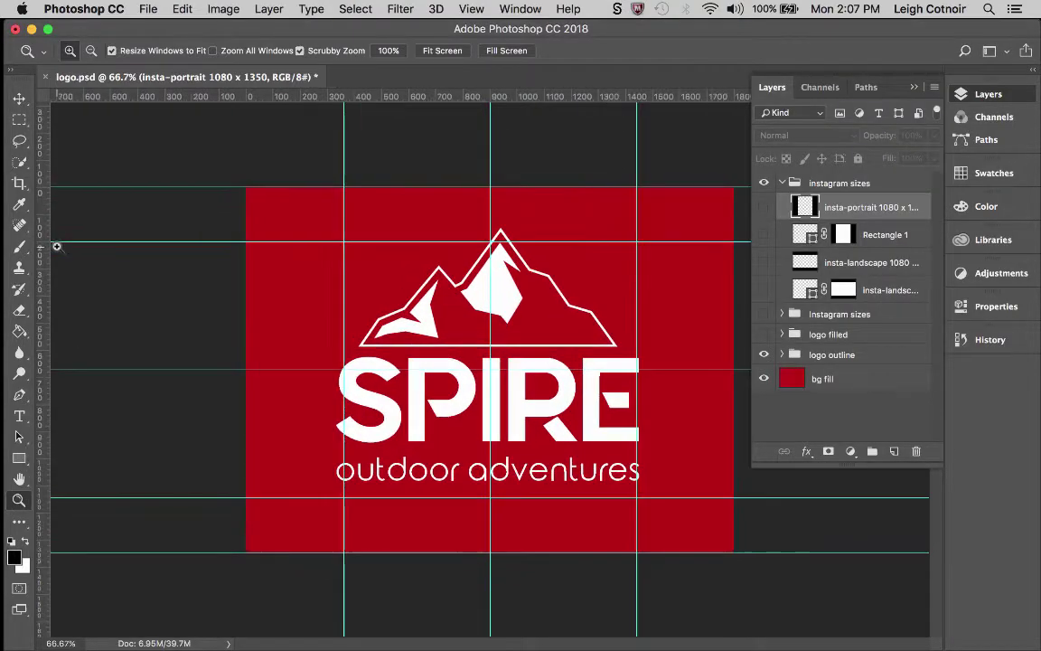
pyautogui.press('super+equal')
pyautogui.press('super+equal')
pyautogui.press('super+equal')
pyautogui.press('super+equal')
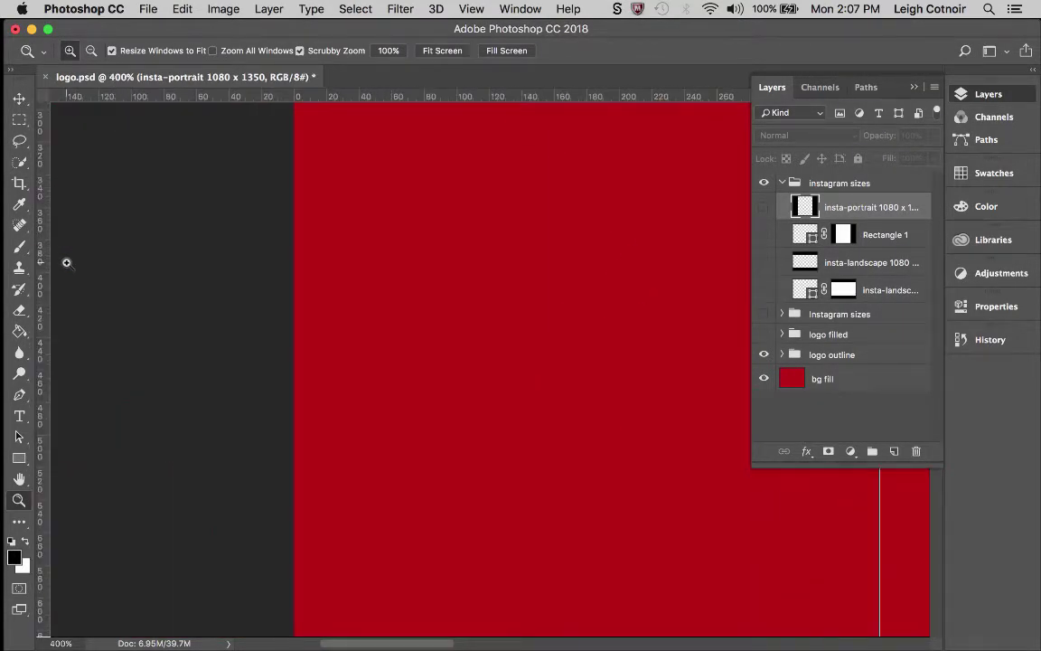
pyautogui.scroll(5, 66, 262)
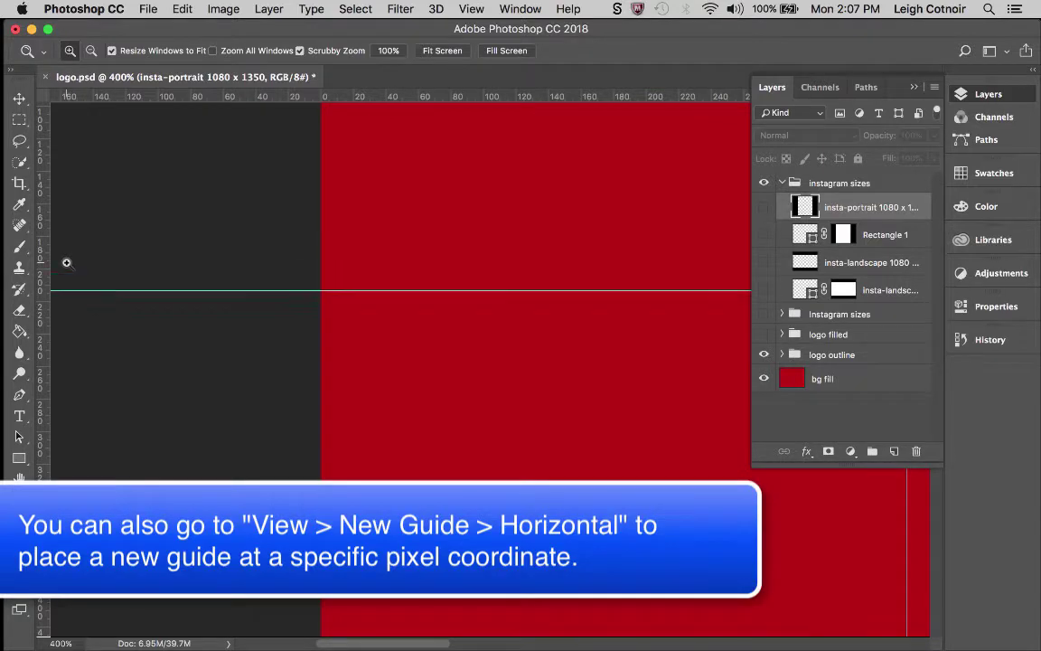
pyautogui.scroll(-4, 66, 262)
pyautogui.click(77, 328)
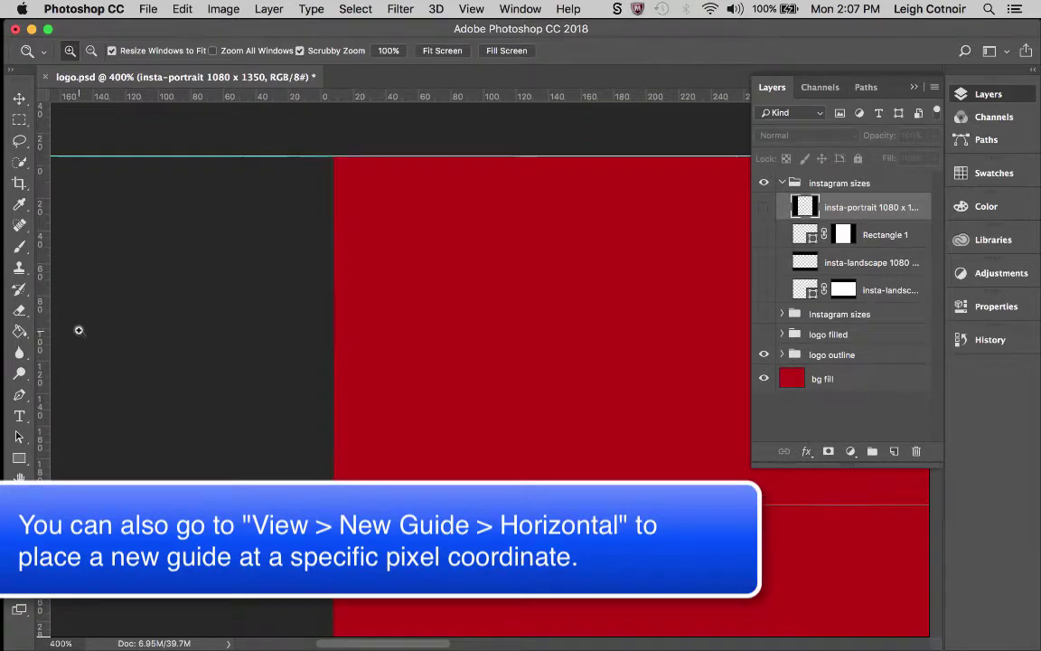
pyautogui.click(79, 330)
pyautogui.click(78, 330)
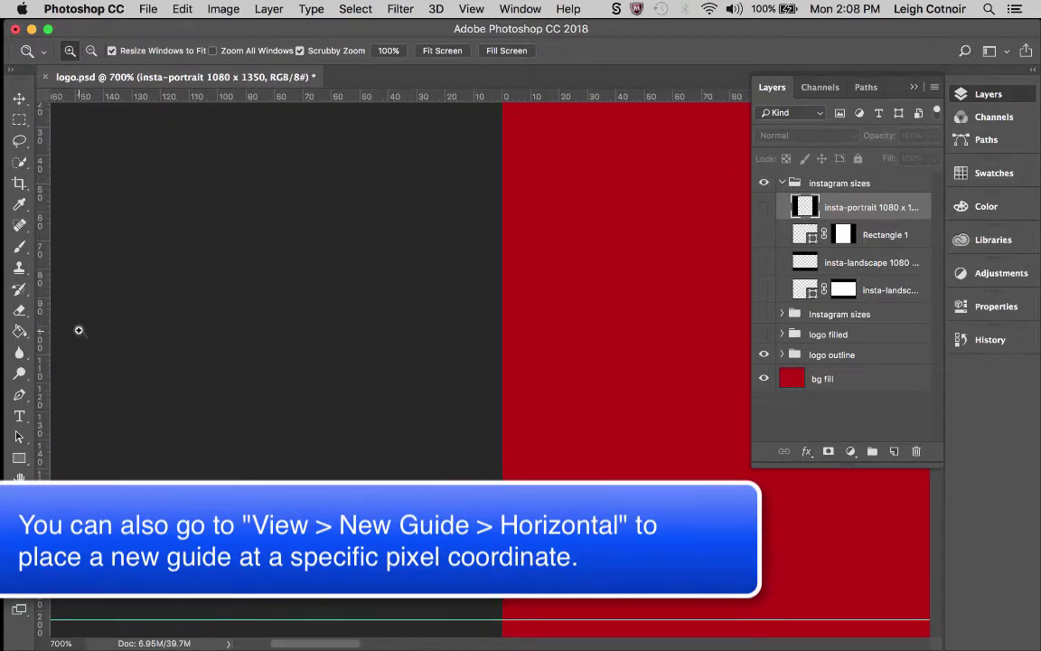
pyautogui.click(98, 404)
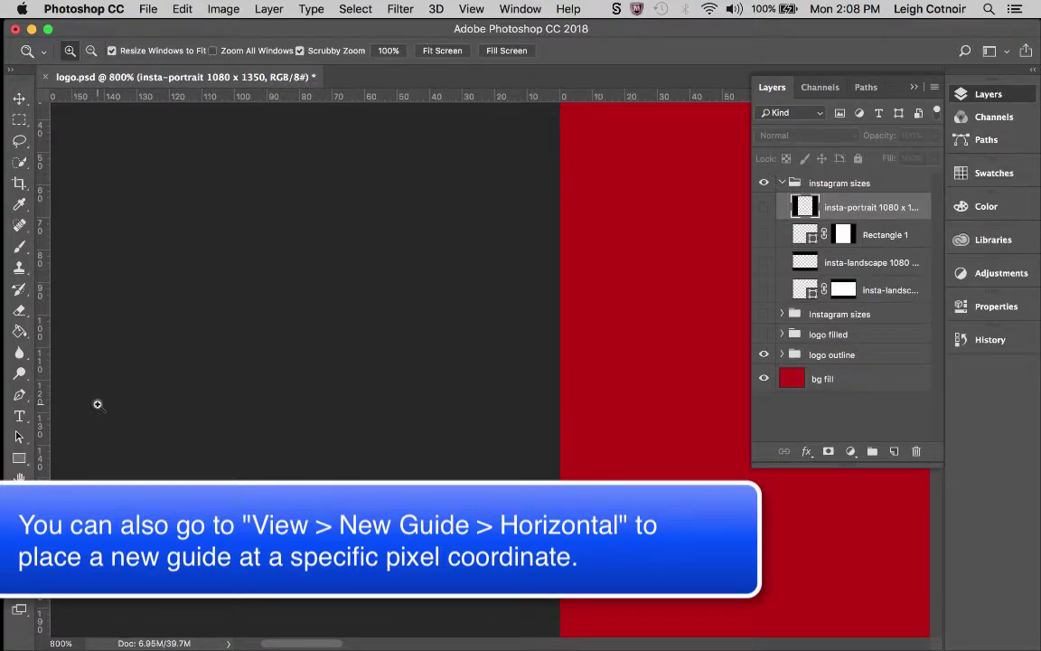
pyautogui.moveTo(98, 404); pyautogui.dragTo(98, 404)
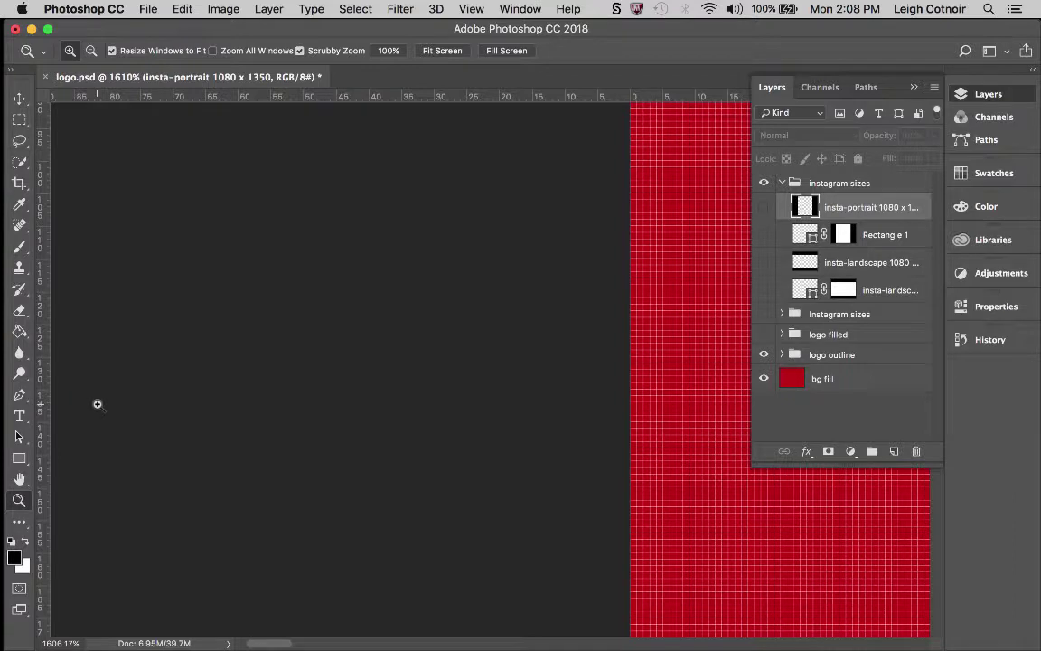
pyautogui.moveTo(98, 404); pyautogui.dragTo(101, 389)
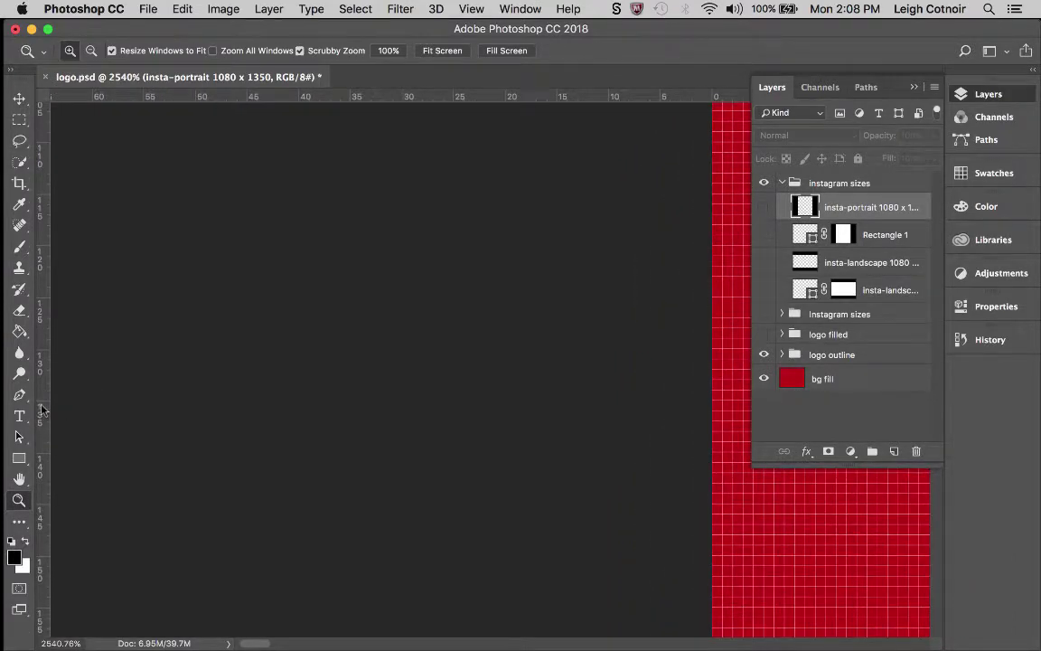
pyautogui.moveTo(192, 94); pyautogui.dragTo(175, 401)
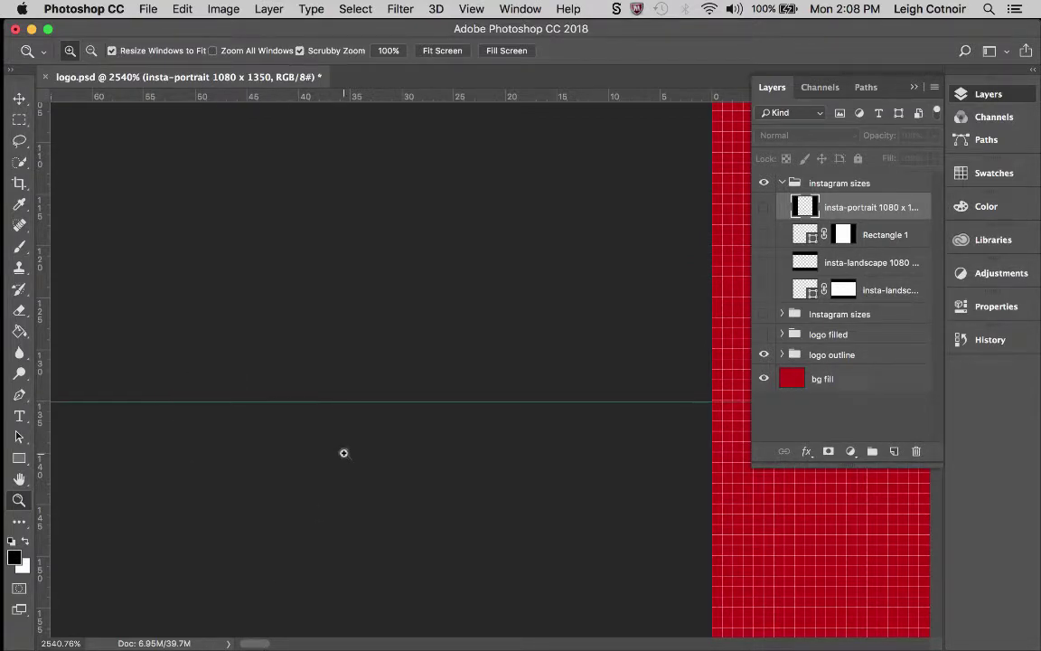
# - Switch to Calculator, clear the previous result and add 540 to 675 to get the square crop's lower edge position
pyautogui.click(36, 326)
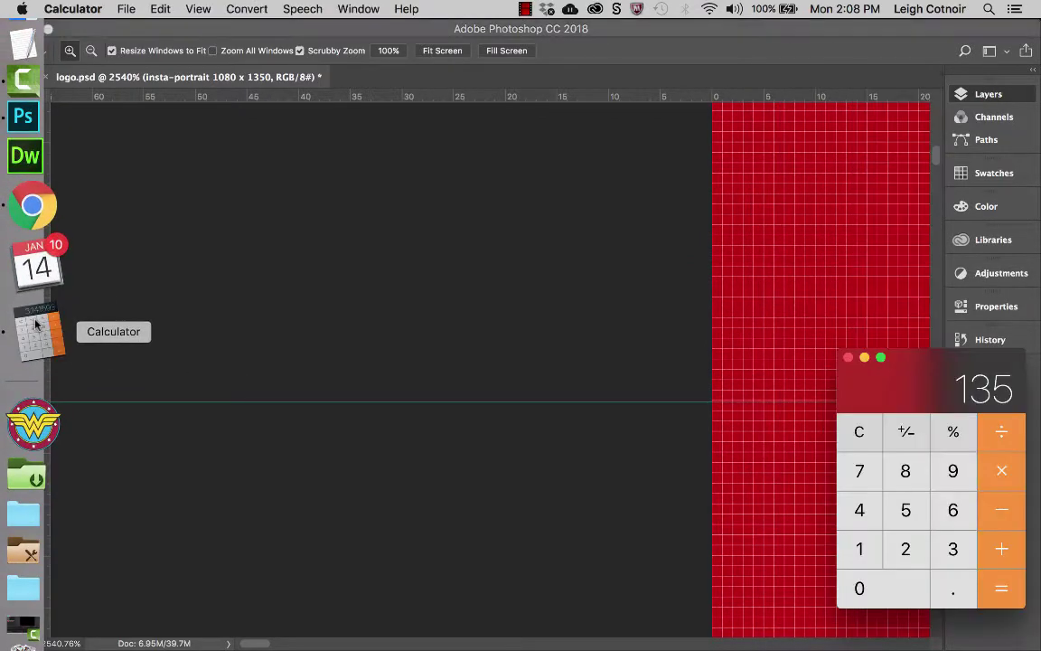
pyautogui.click(860, 433)
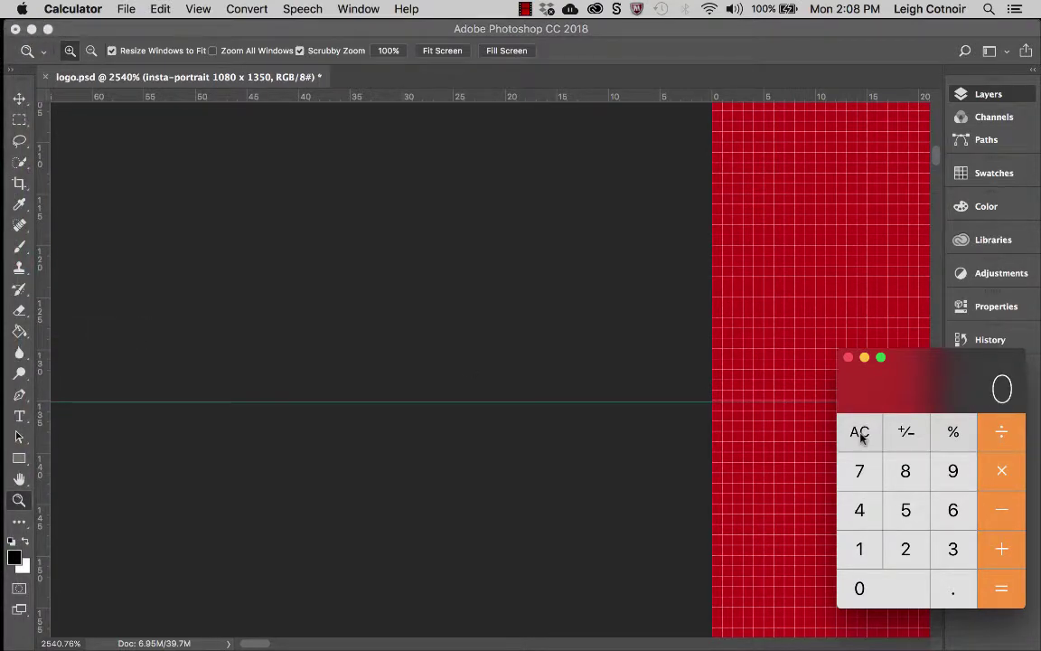
pyautogui.click(953, 520)
pyautogui.click(857, 474)
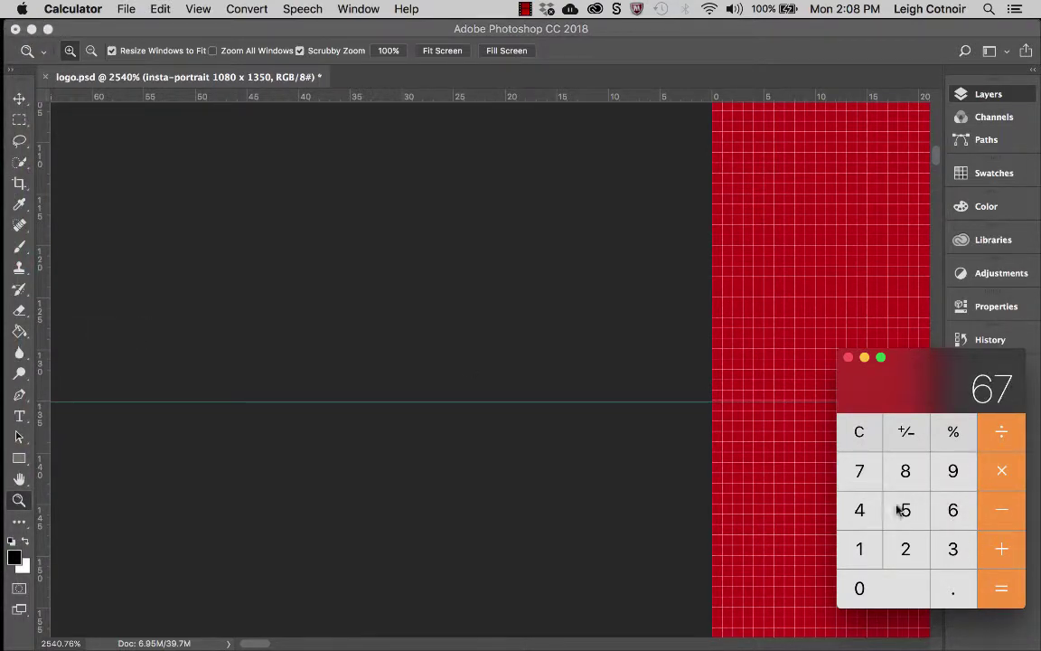
pyautogui.click(904, 511)
pyautogui.click(1001, 549)
pyautogui.click(906, 511)
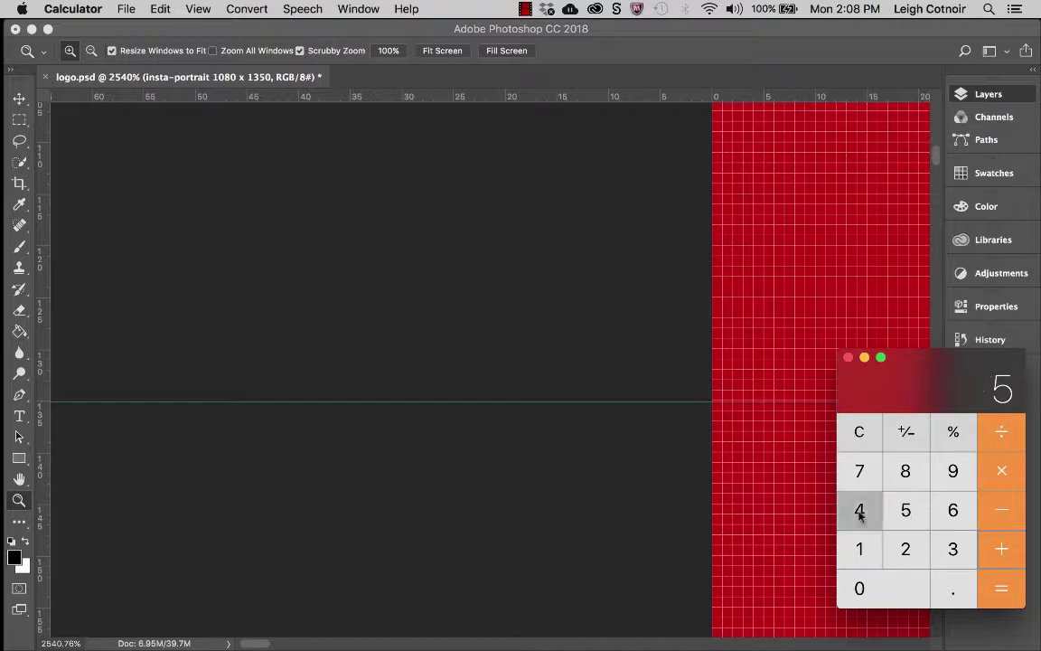
pyautogui.click(859, 511)
pyautogui.click(877, 587)
pyautogui.click(1002, 589)
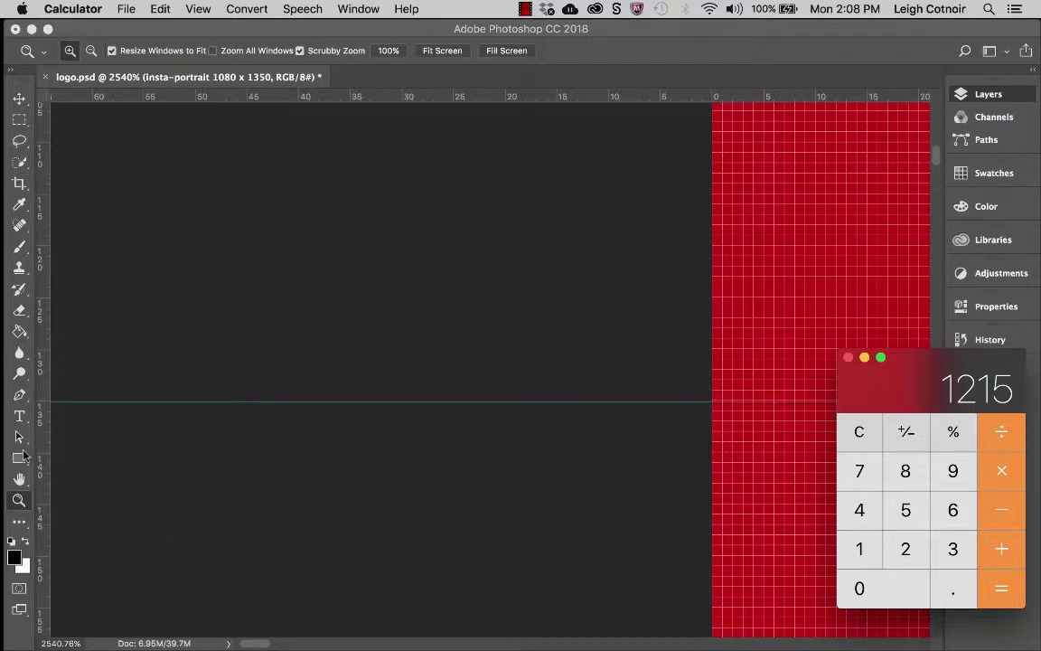
# - Return to Photoshop and place a horizontal guide at 1215 px for the square crop's lower edge
pyautogui.click(140, 506)
pyautogui.press('h')
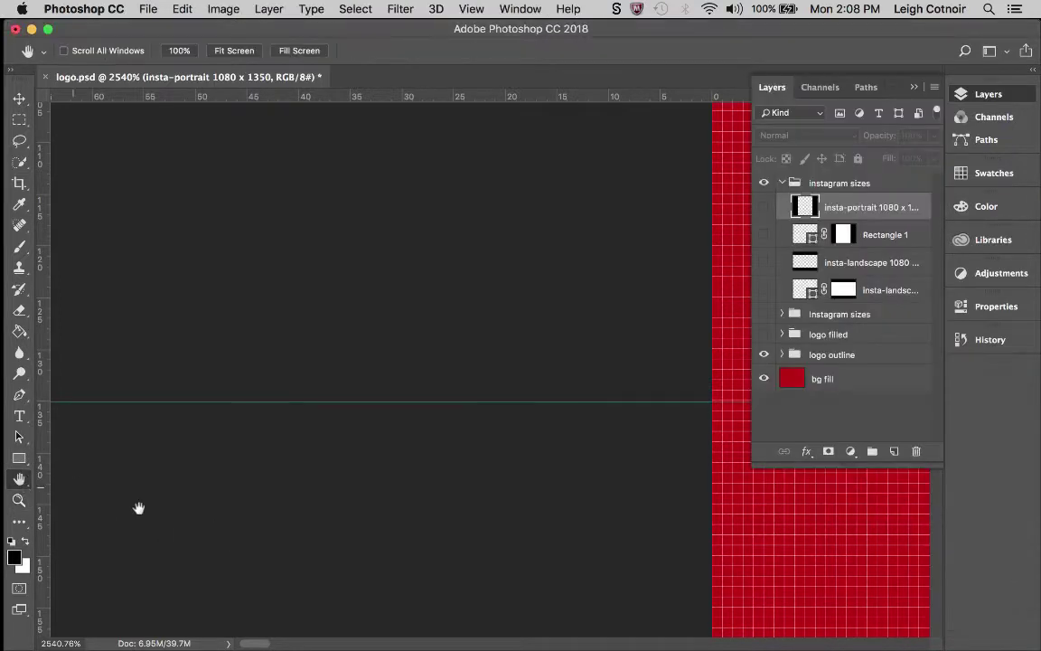
pyautogui.scroll(-6, 223, 384)
pyautogui.scroll(-3, 223, 384)
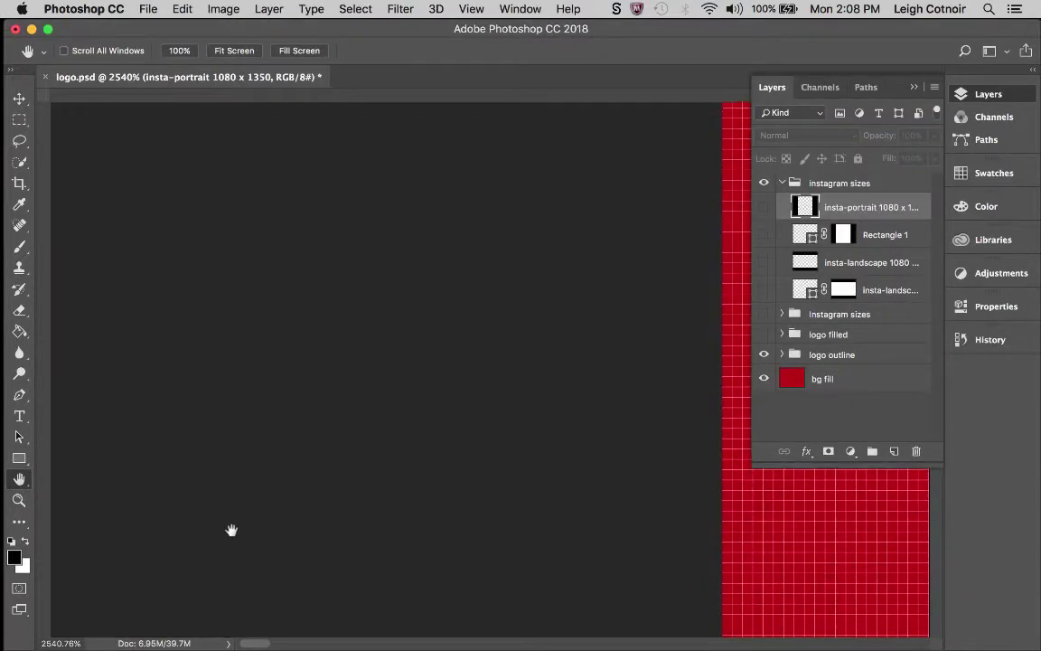
pyautogui.press('super+r')
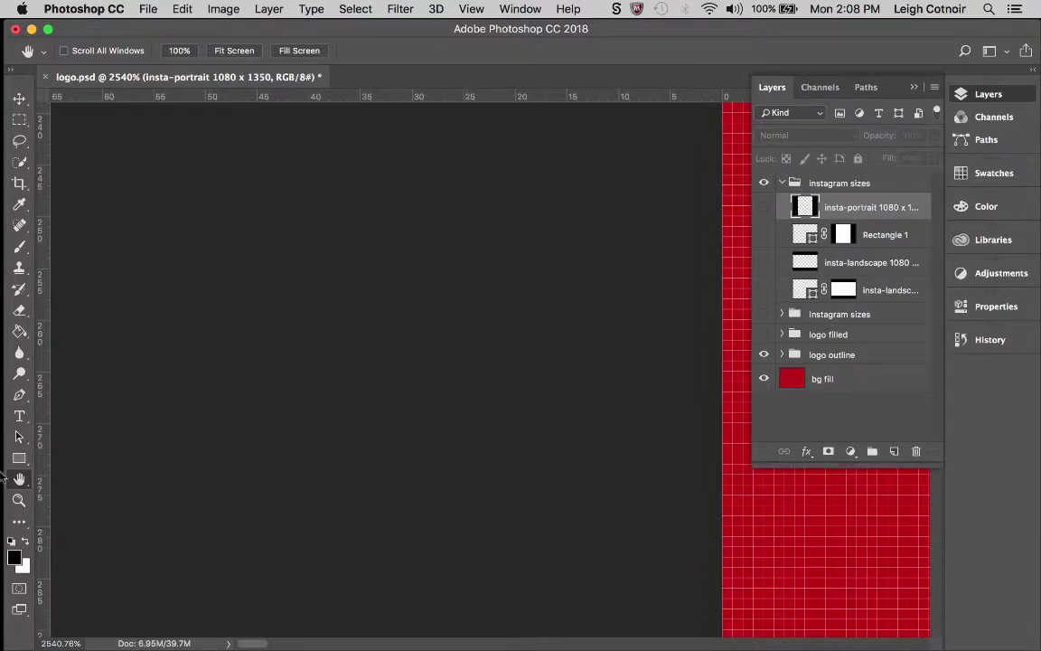
pyautogui.click(20, 505)
pyautogui.keyDown('alt'); pyautogui.click(432, 453); pyautogui.keyUp('alt')
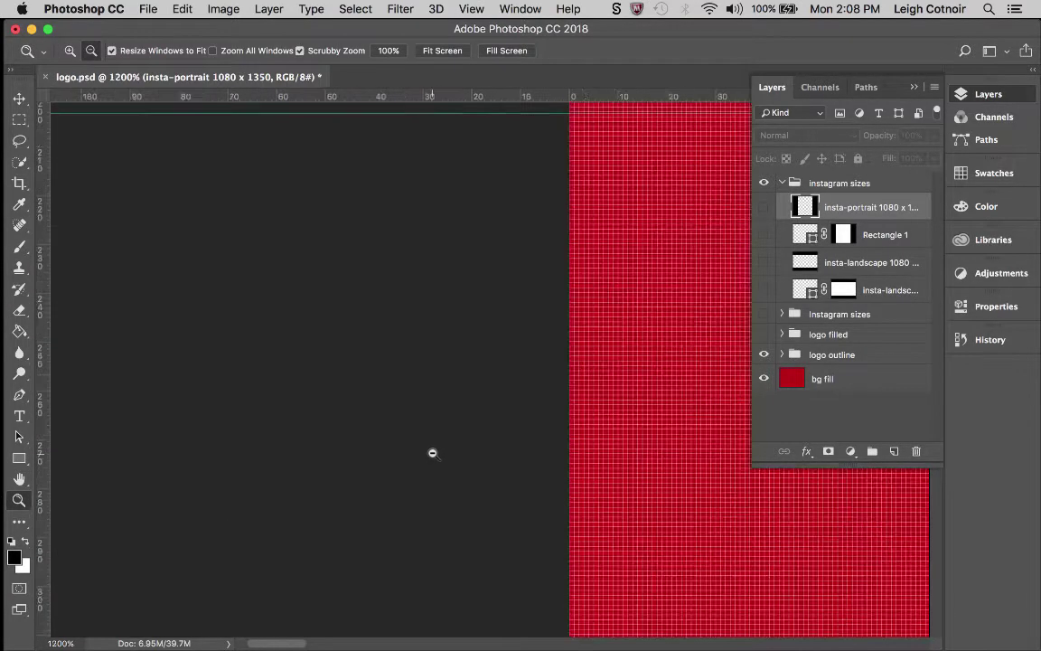
pyautogui.keyDown('alt'); pyautogui.click(430, 454); pyautogui.keyUp('alt')
pyautogui.hscroll(-5, 430, 453)
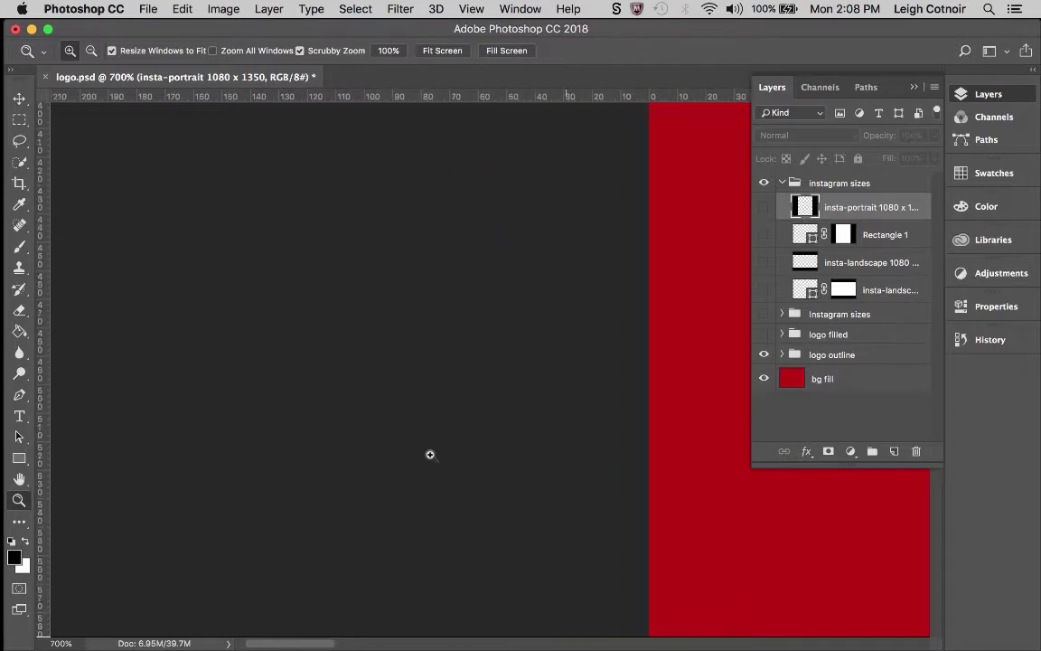
pyautogui.scroll(-2, 430, 454)
pyautogui.scroll(-2, 430, 454)
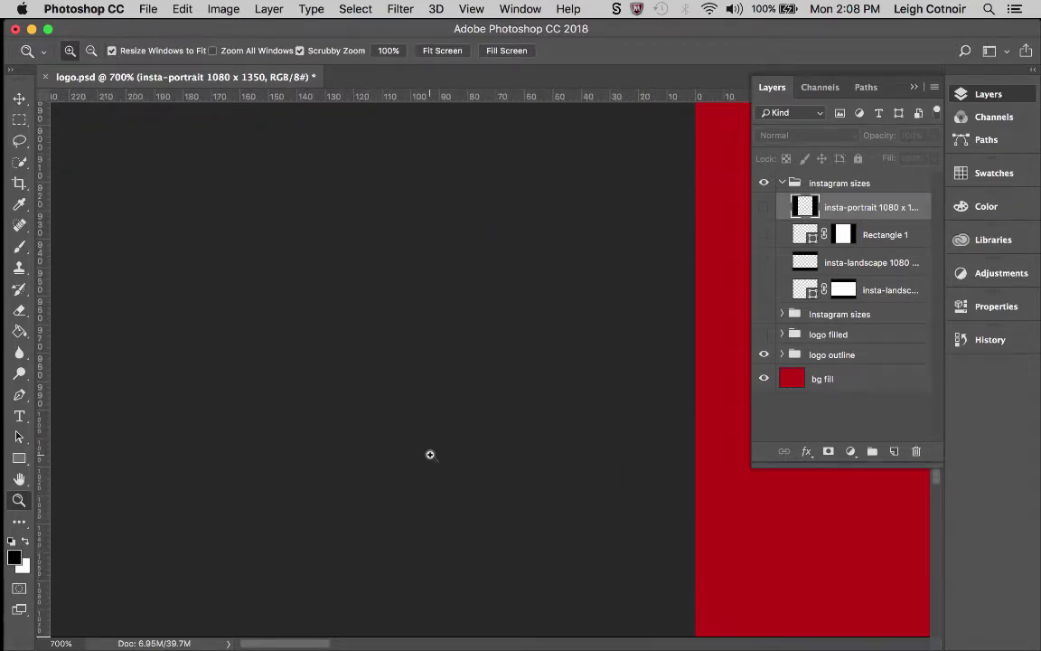
pyautogui.scroll(-3, 430, 453)
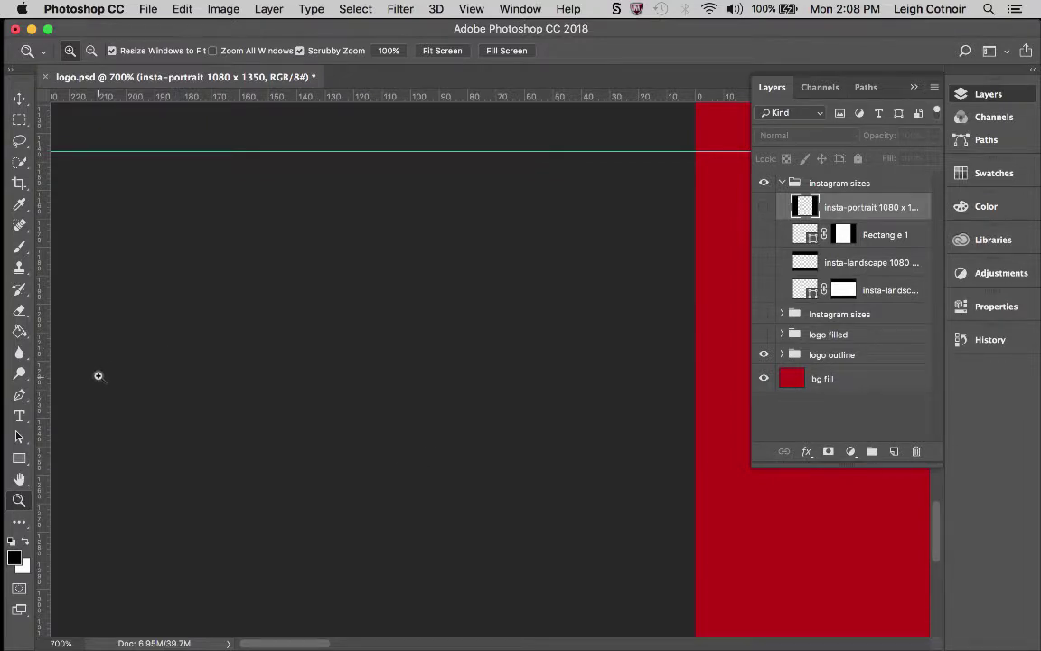
pyautogui.scroll(3, 98, 374)
pyautogui.scroll(4, 98, 374)
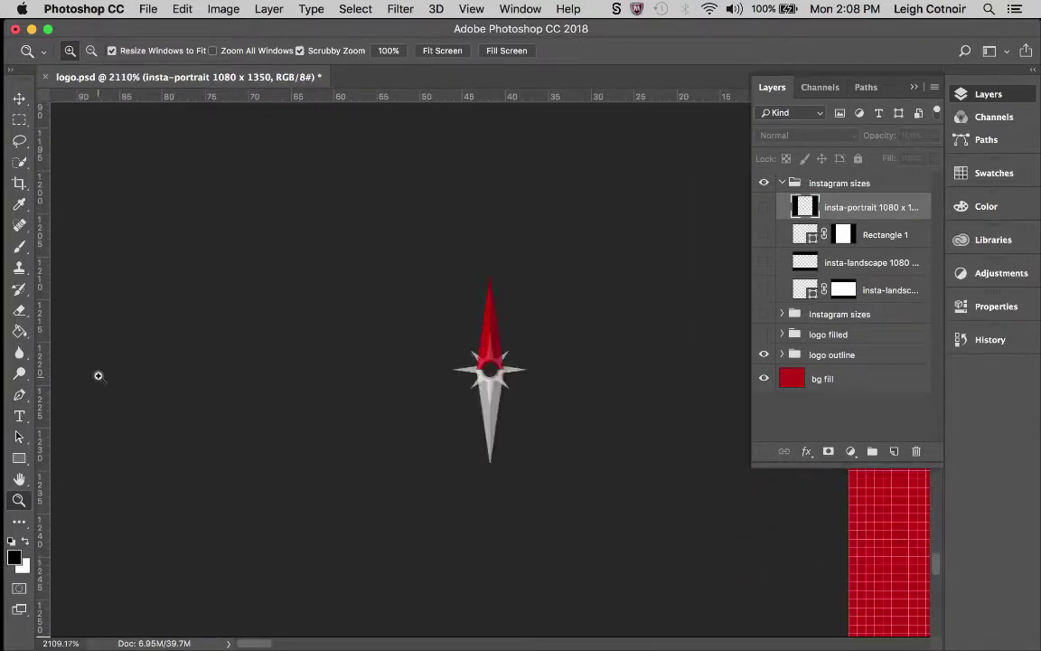
pyautogui.moveTo(117, 97); pyautogui.dragTo(107, 339)
# - Draw a black 1080 x 1080 px rectangle between the square crop guides, at X 360 px and Y 135 px, and check its dimensions
pyautogui.scroll(-5, 469, 367)
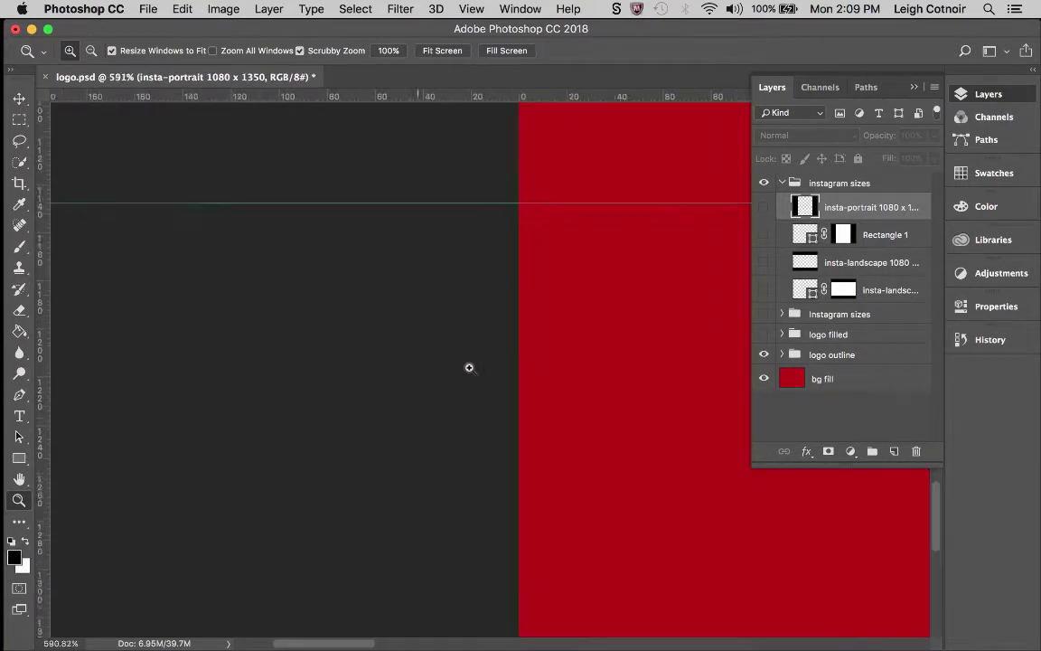
pyautogui.scroll(-6, 469, 367)
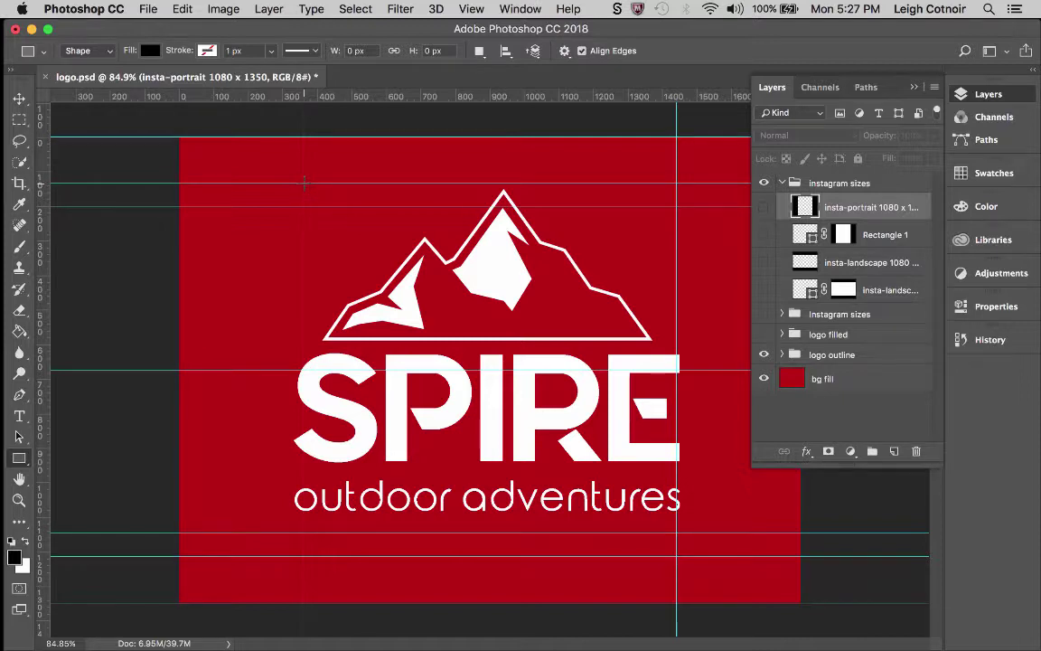
pyautogui.moveTo(305, 183); pyautogui.dragTo(673, 643)
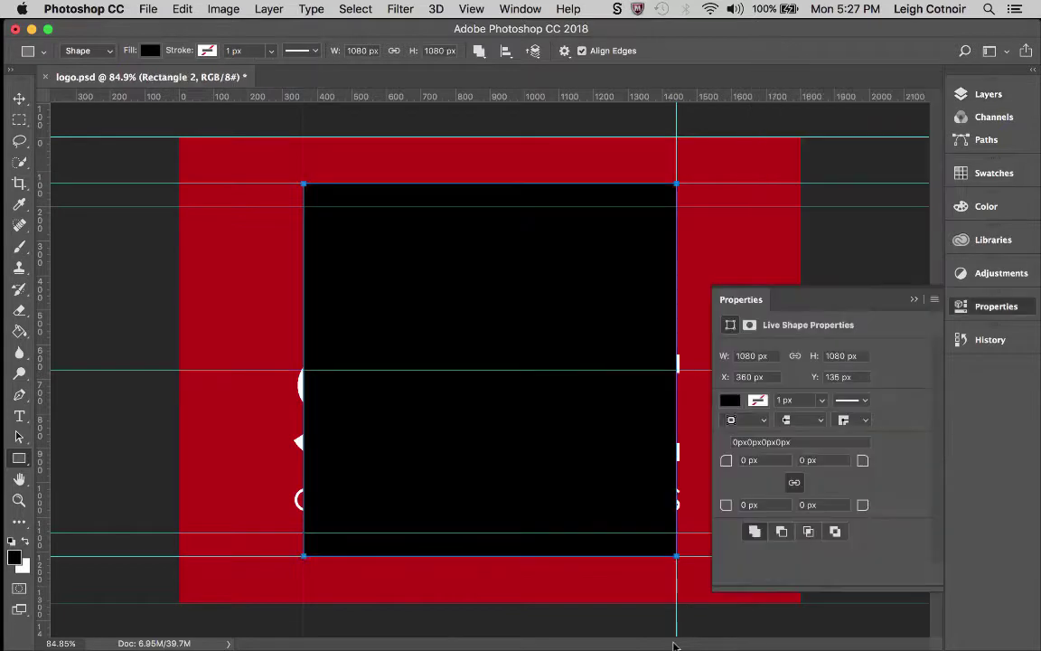
pyautogui.click(825, 355)
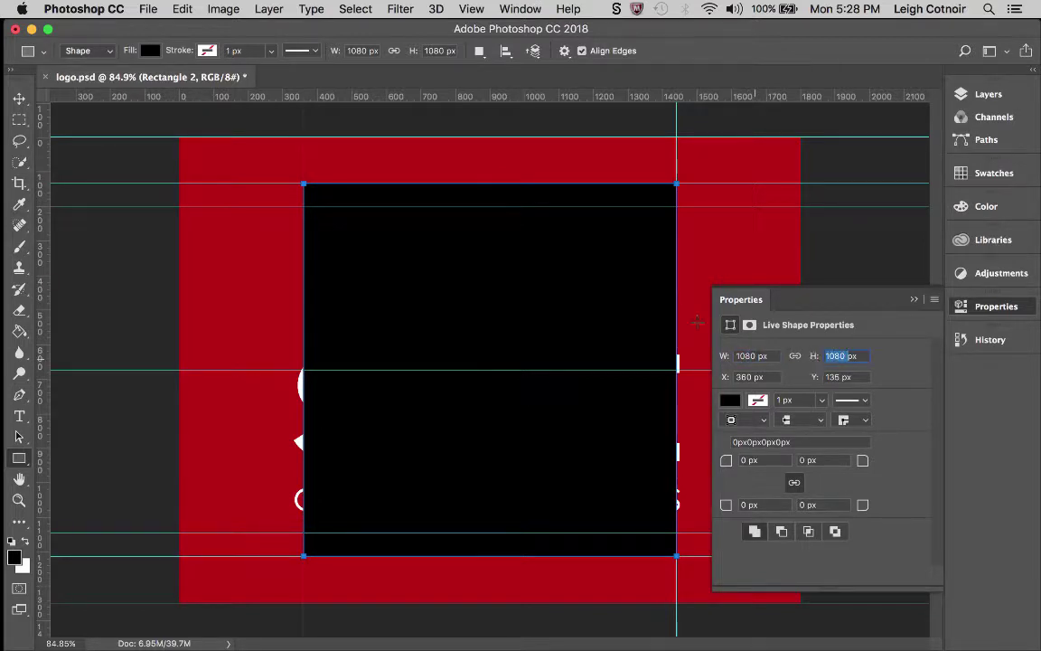
pyautogui.click(911, 298)
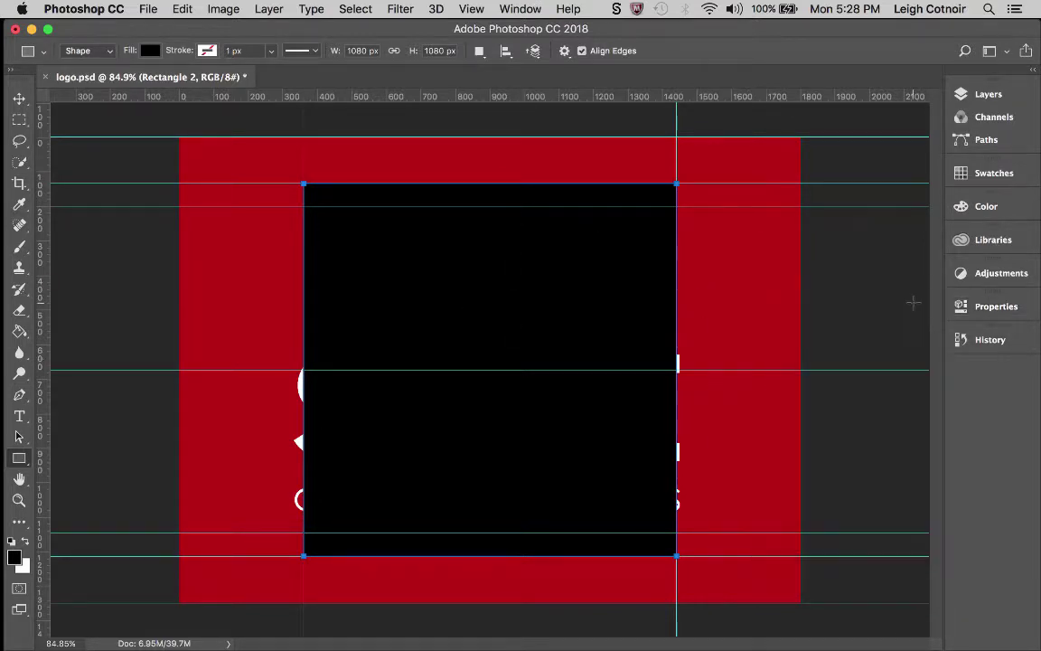
# - Rename the new rectangle's layer to "insta-square 1080 x 1080"
pyautogui.click(977, 95)
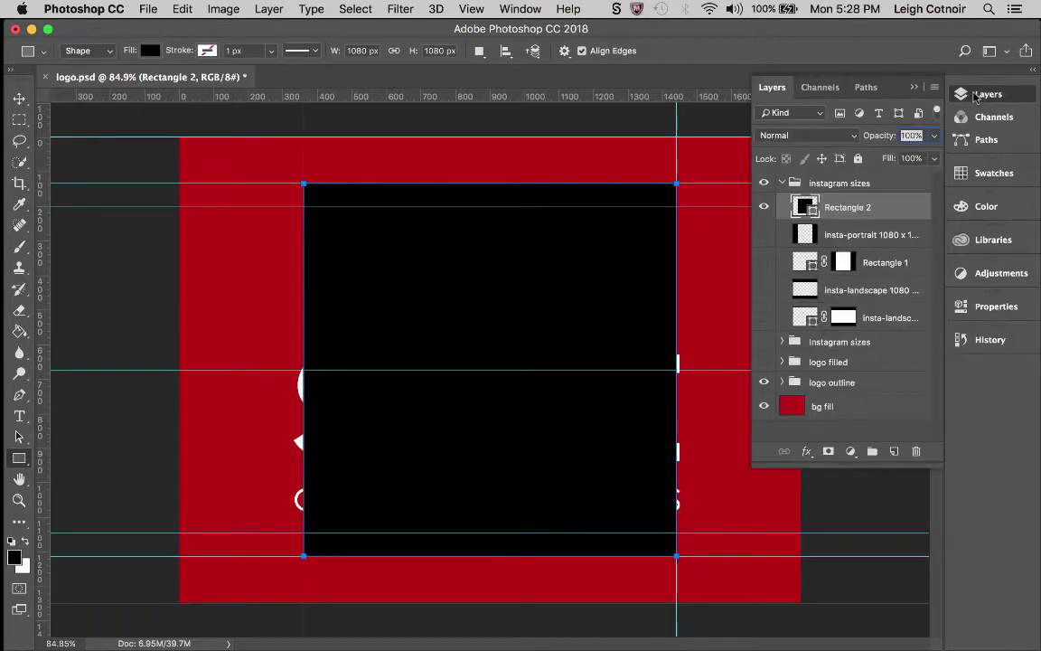
pyautogui.doubleClick(845, 207)
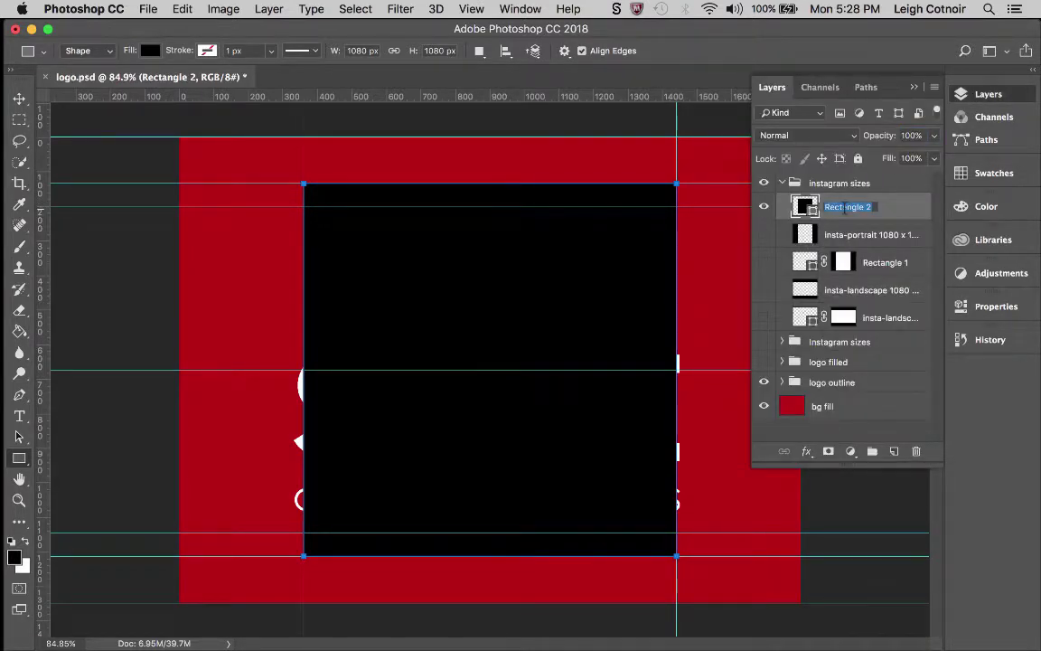
pyautogui.write('insta-square 1080')
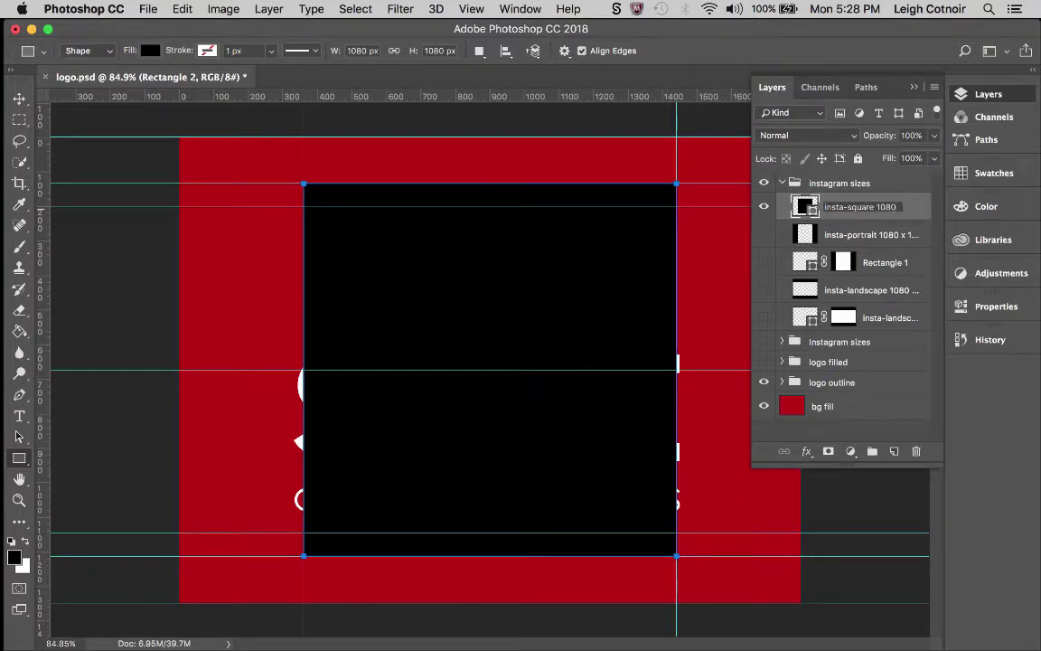
pyautogui.write(' x 1080')
pyautogui.press('Return')
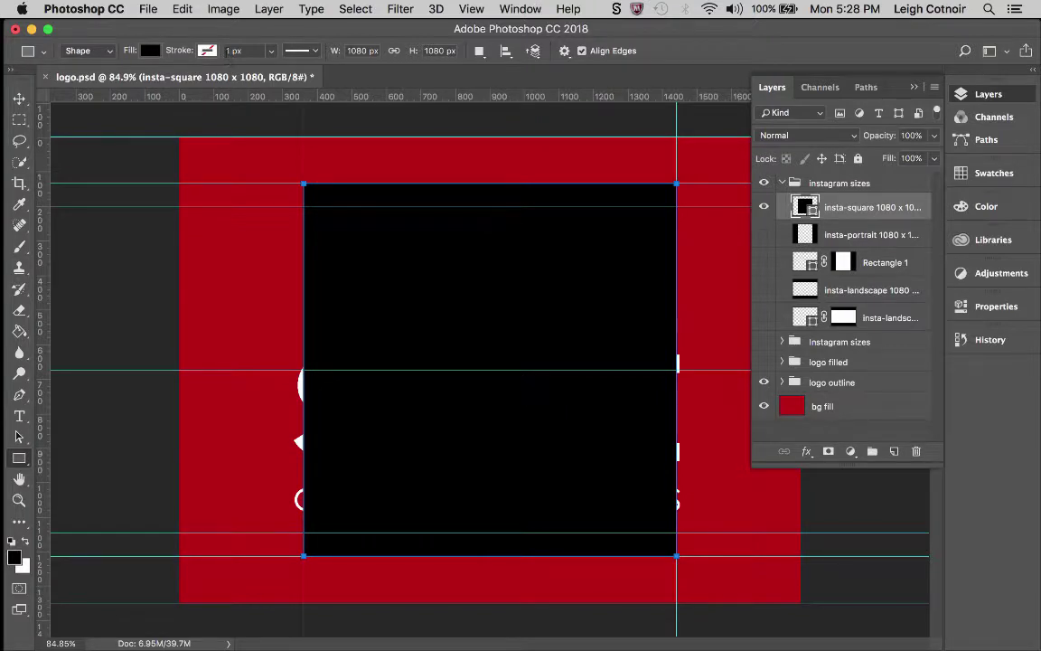
# - Give the square shape a solid black stroke and no fill, and load its path as a selection
pyautogui.click(206, 51)
pyautogui.click(168, 83)
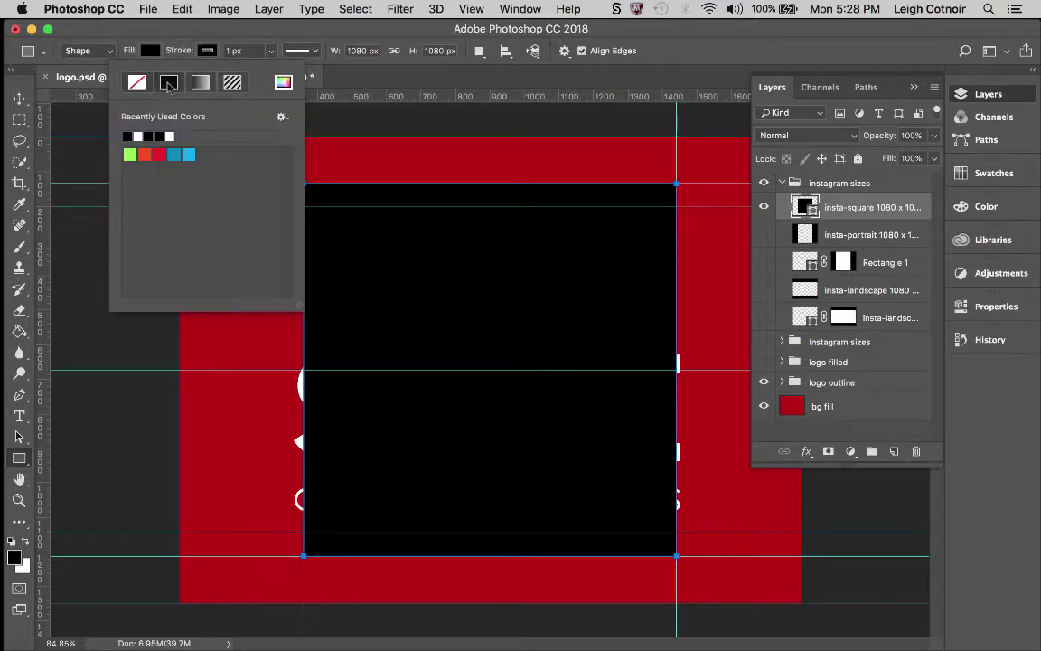
pyautogui.click(150, 50)
pyautogui.click(80, 83)
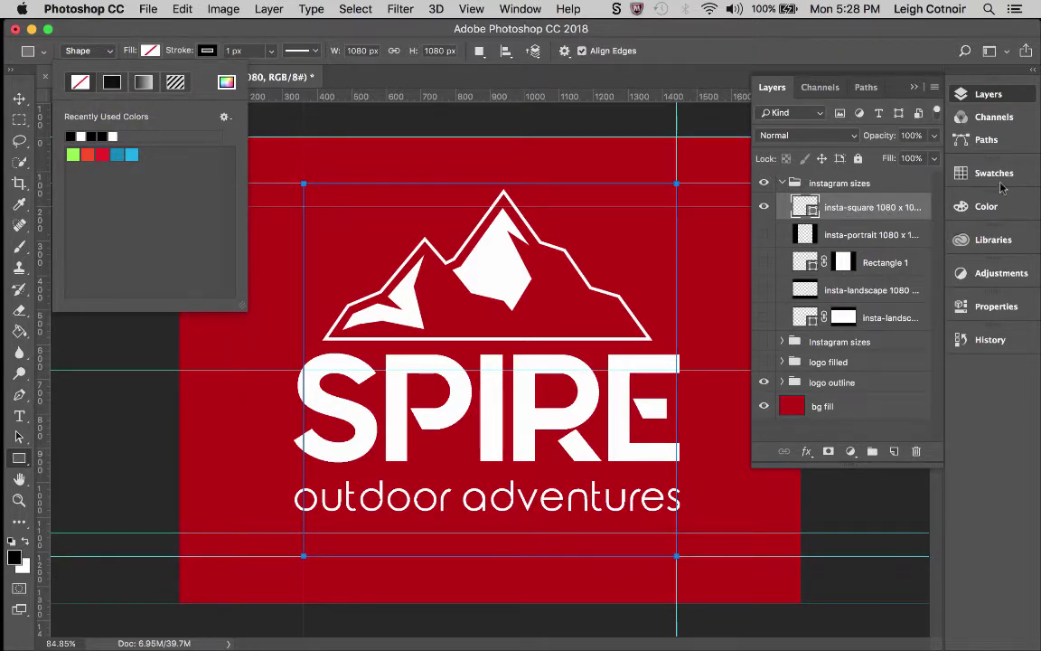
pyautogui.click(986, 141)
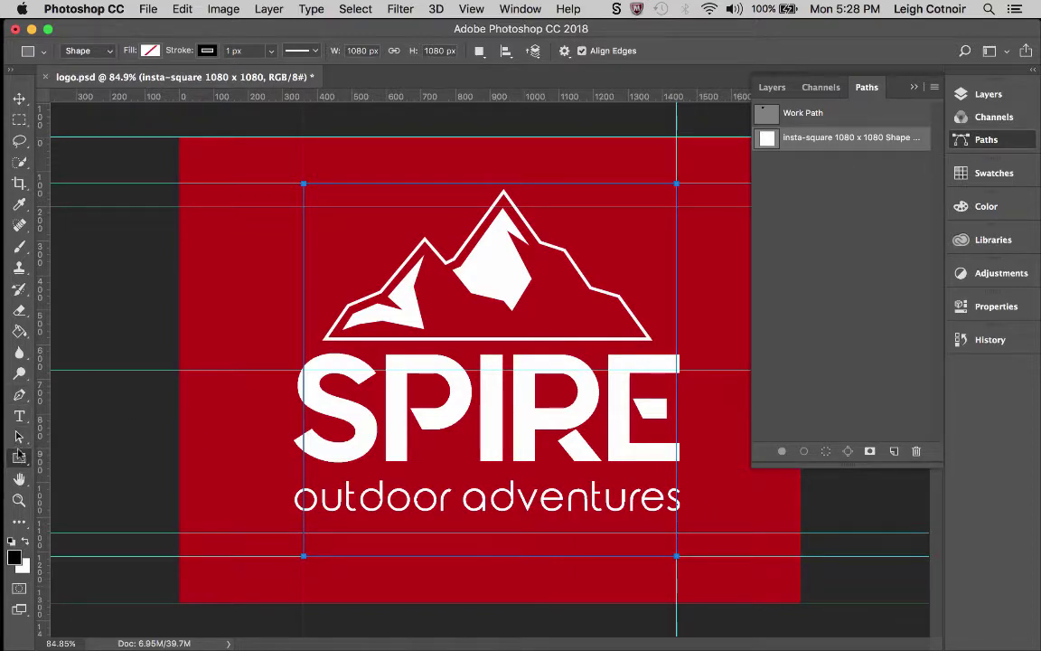
pyautogui.click(826, 452)
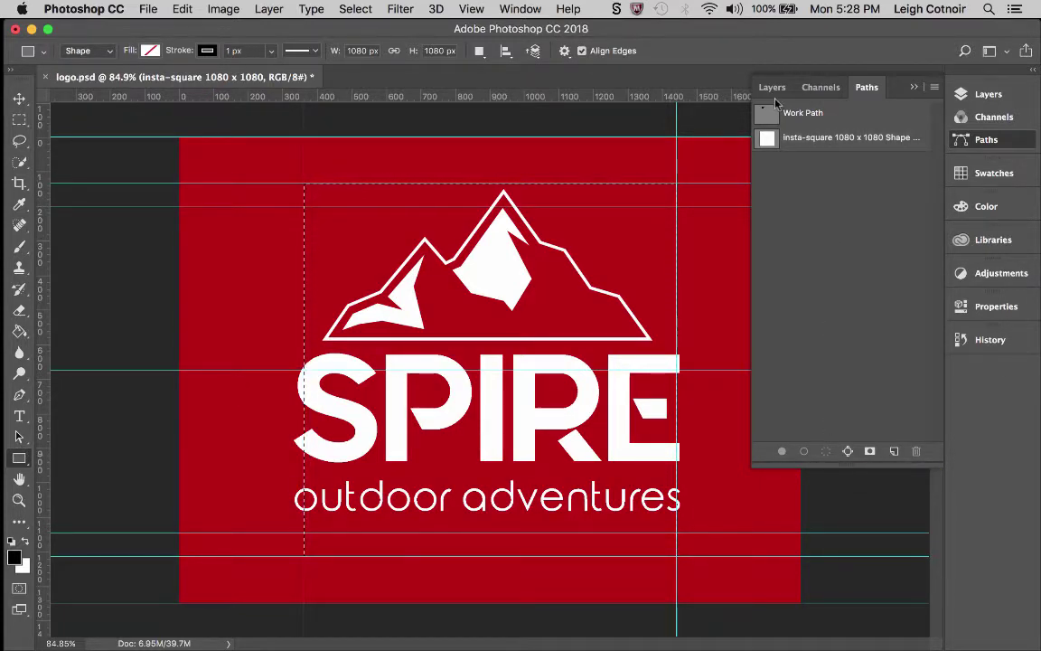
# - Mask the square shape layer with the current selection, and load the square's path as a selection again
pyautogui.click(773, 87)
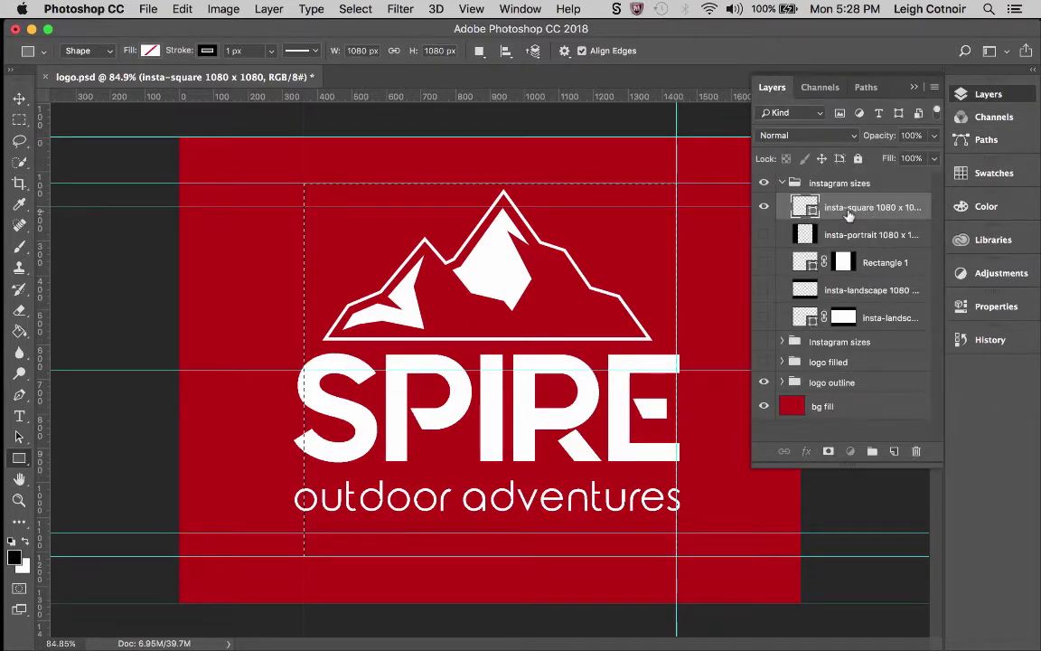
pyautogui.click(828, 451)
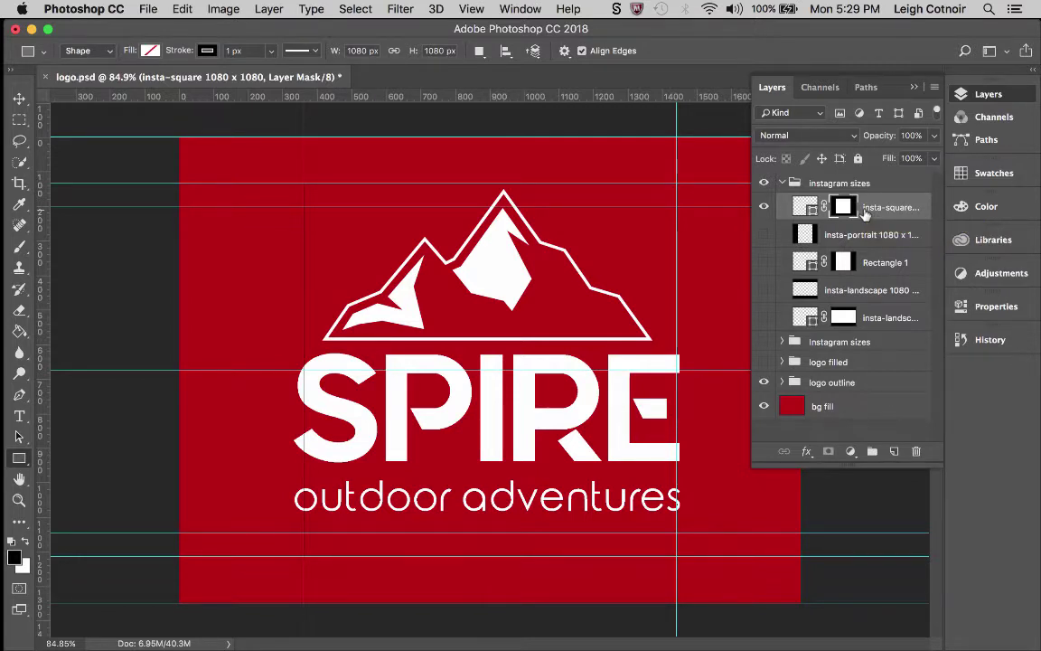
pyautogui.click(866, 87)
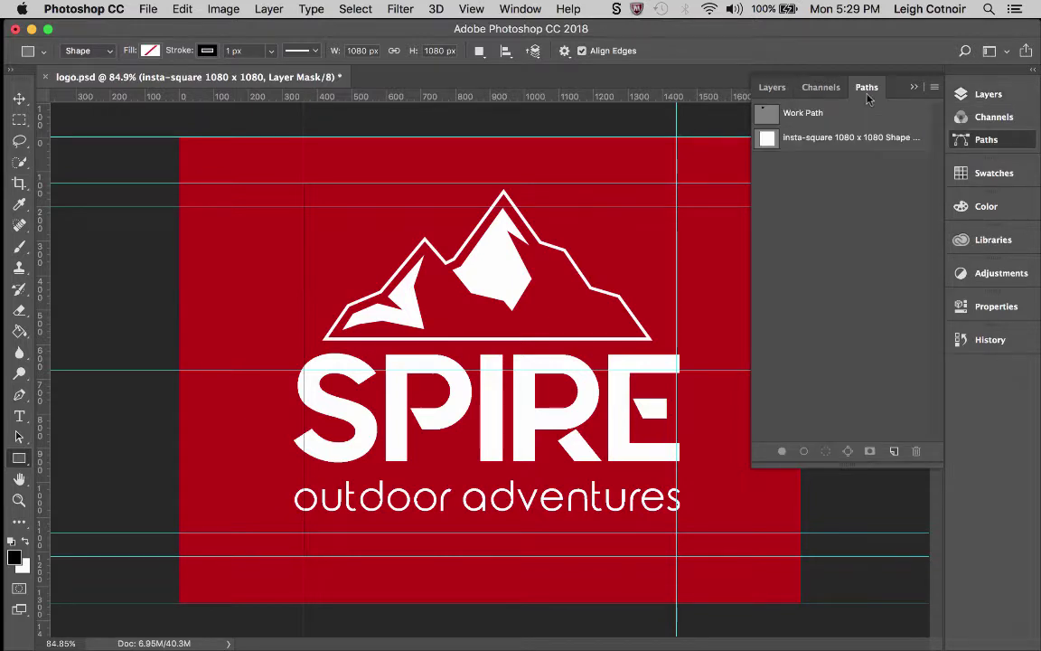
pyautogui.click(850, 138)
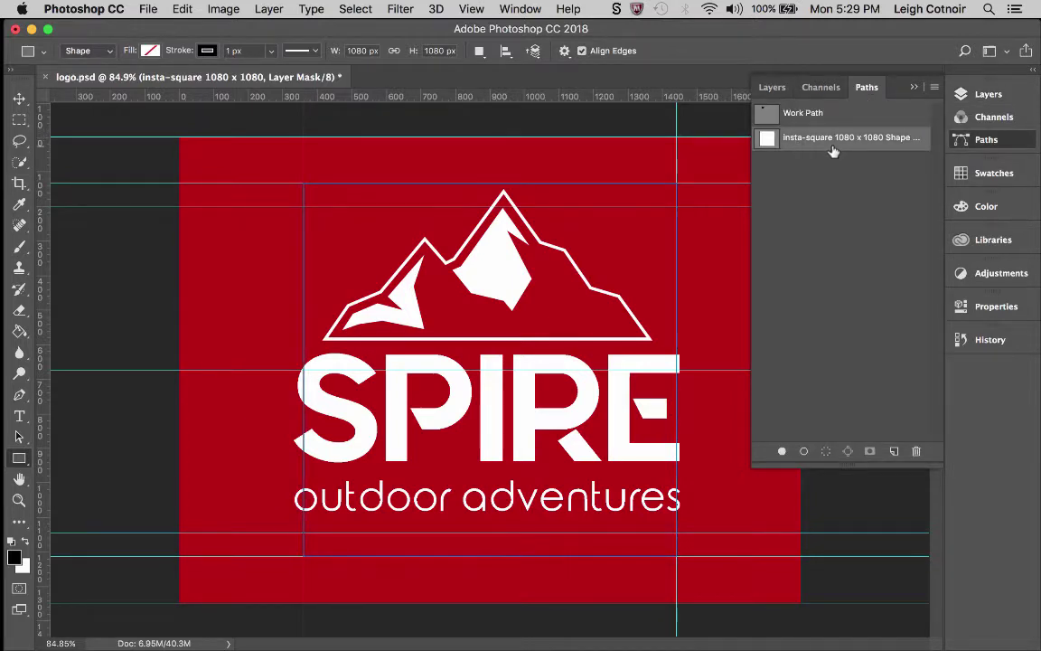
pyautogui.click(826, 452)
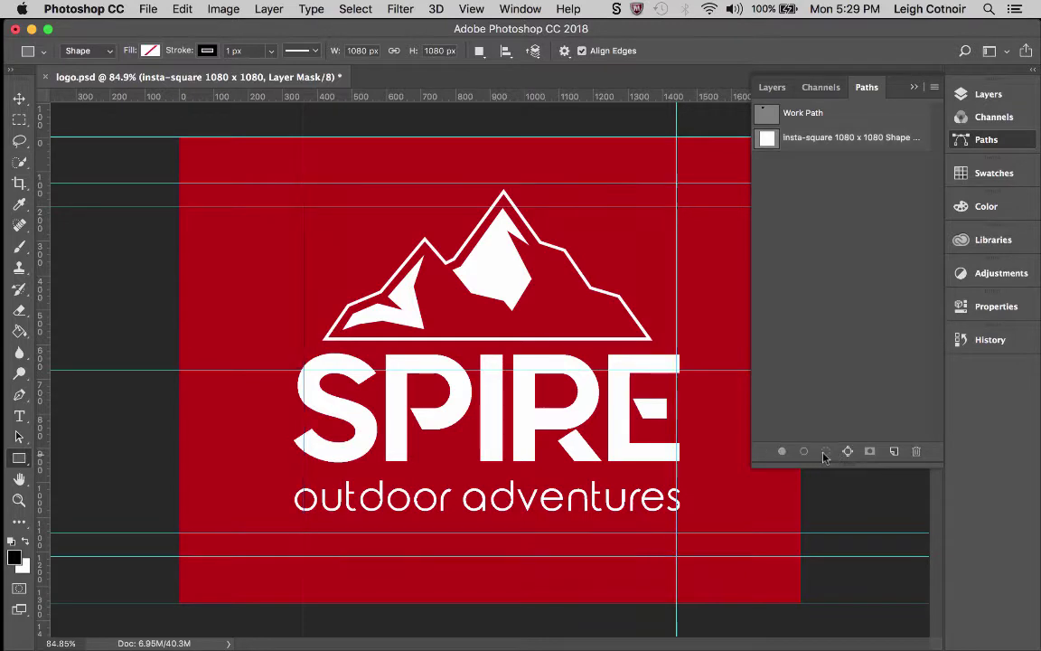
# - Invert the square selection, fill the area outside it with black on a new layer, and deselect
pyautogui.click(772, 89)
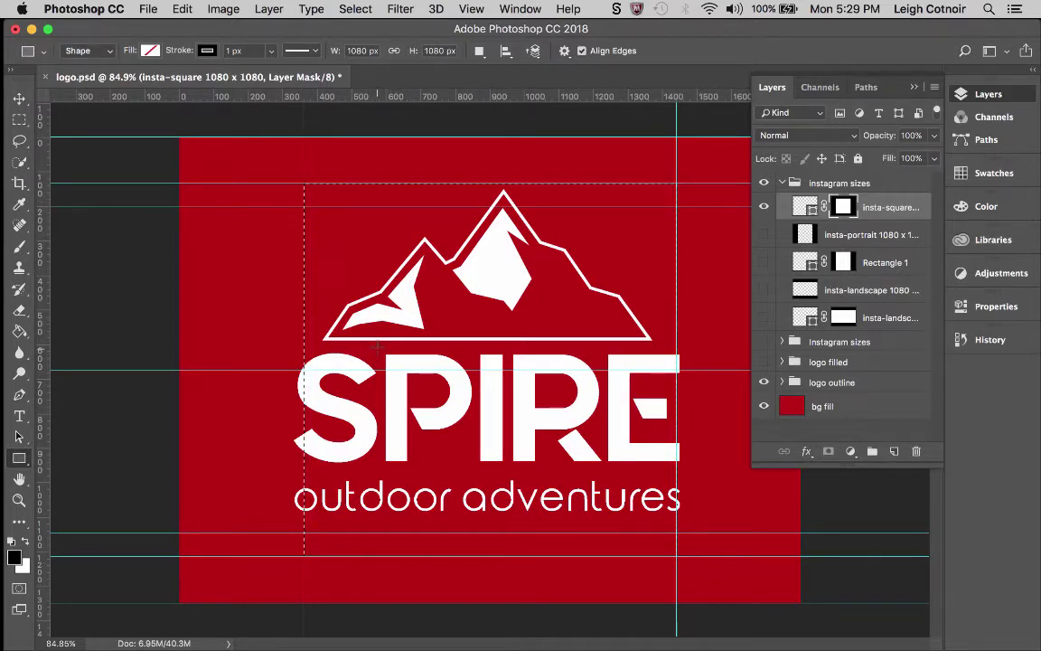
pyautogui.click(358, 8)
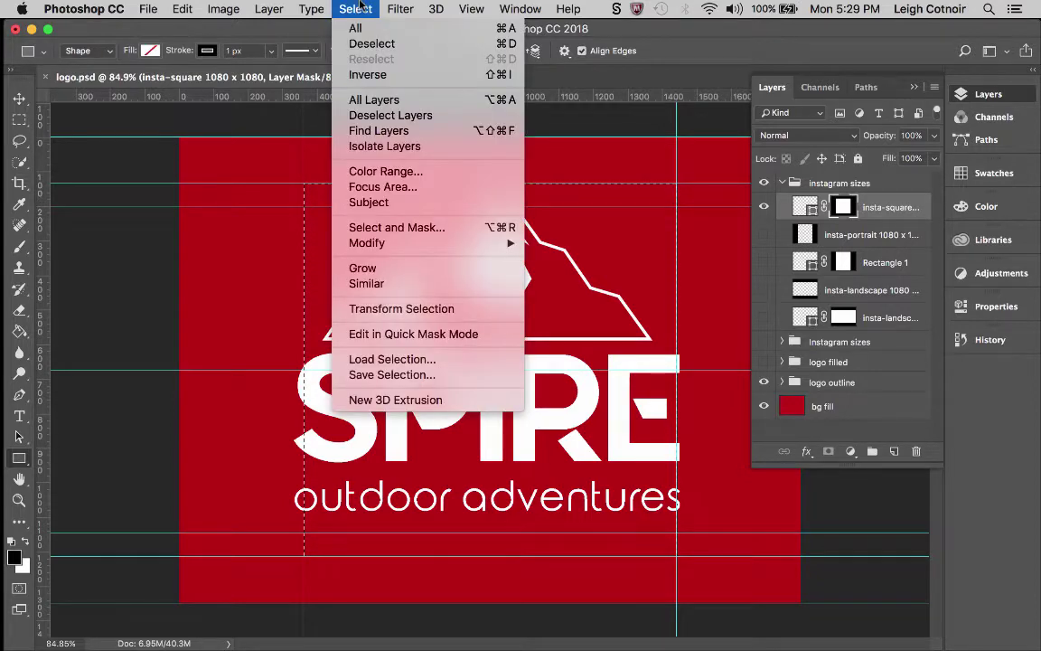
pyautogui.click(367, 74)
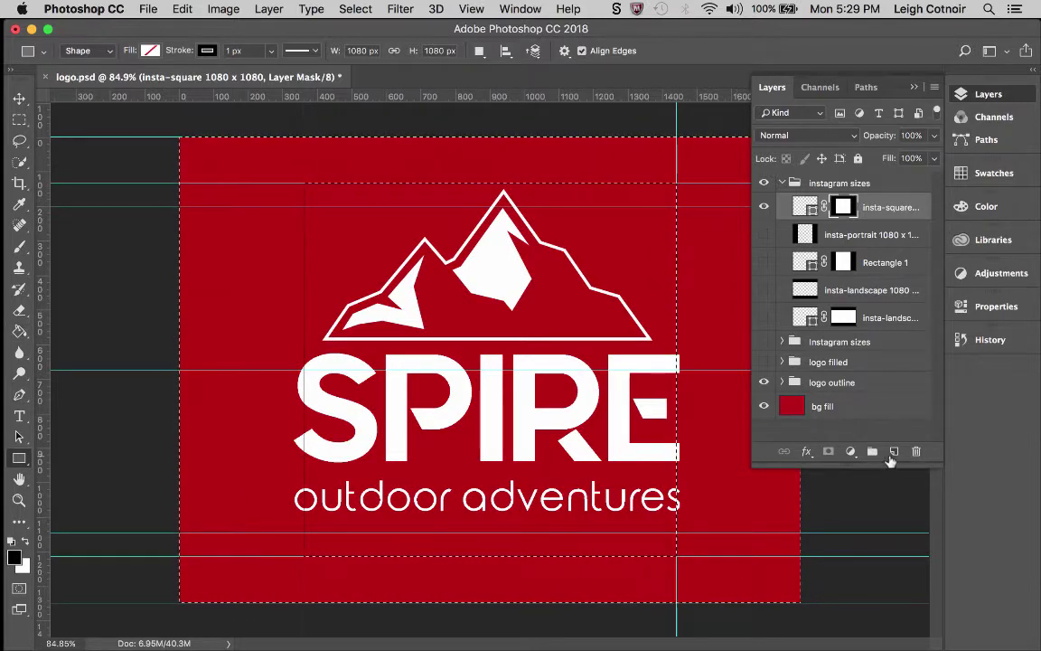
pyautogui.click(893, 451)
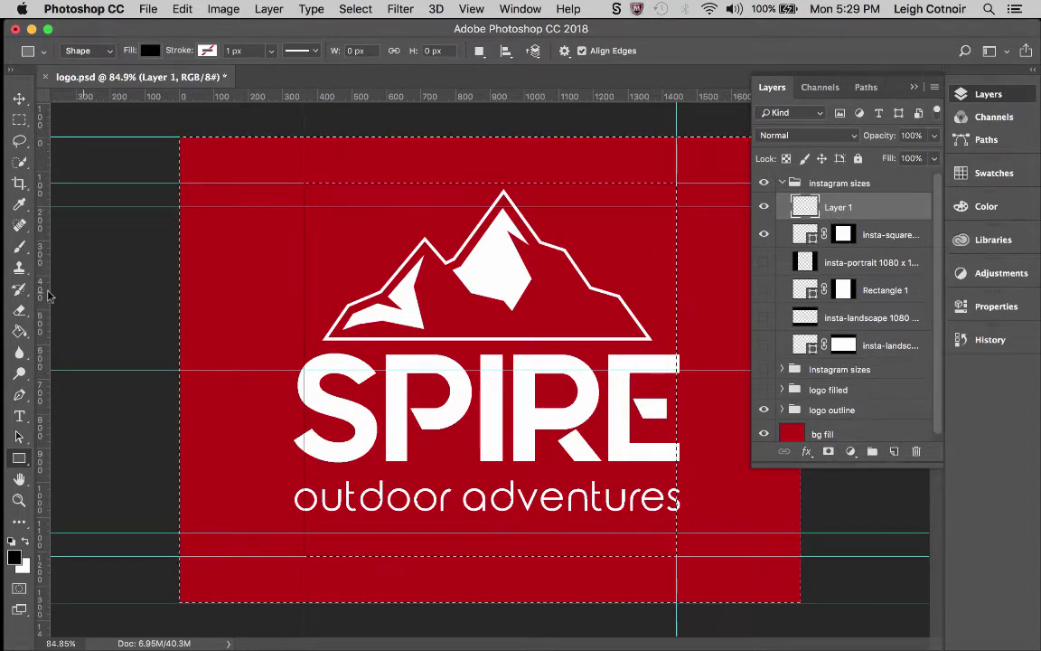
pyautogui.click(19, 331)
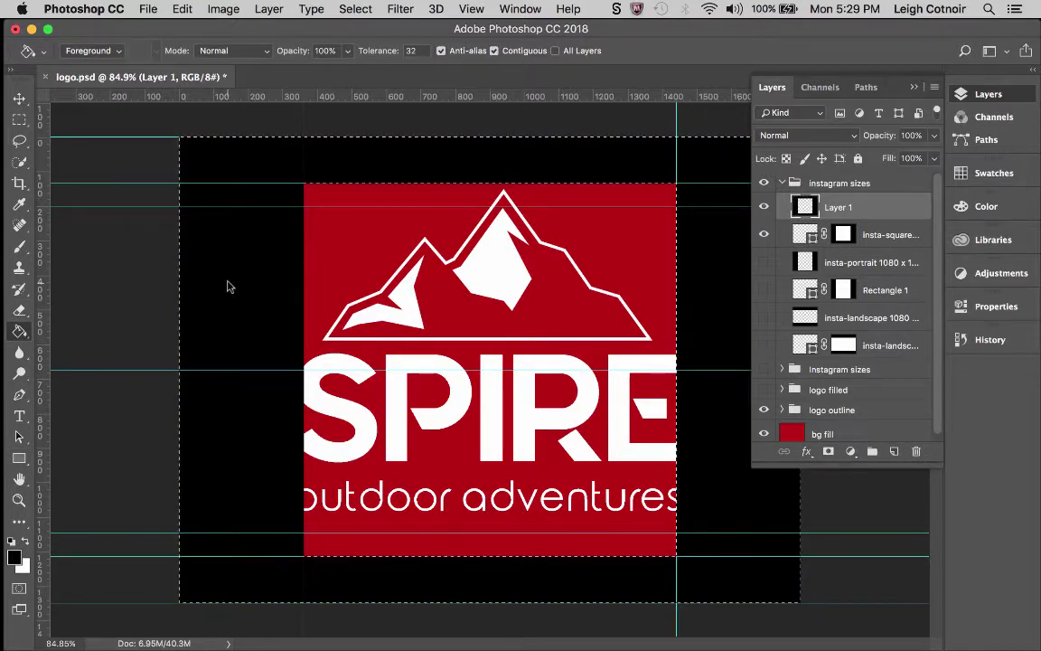
pyautogui.click(227, 285)
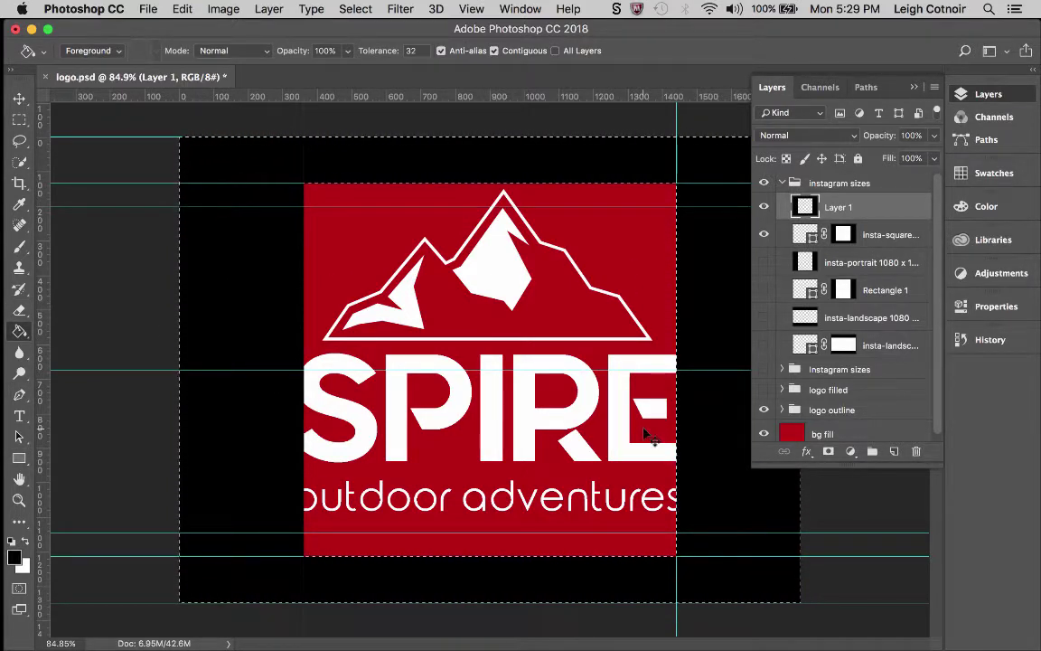
pyautogui.hotkey('ctrl', 'd')
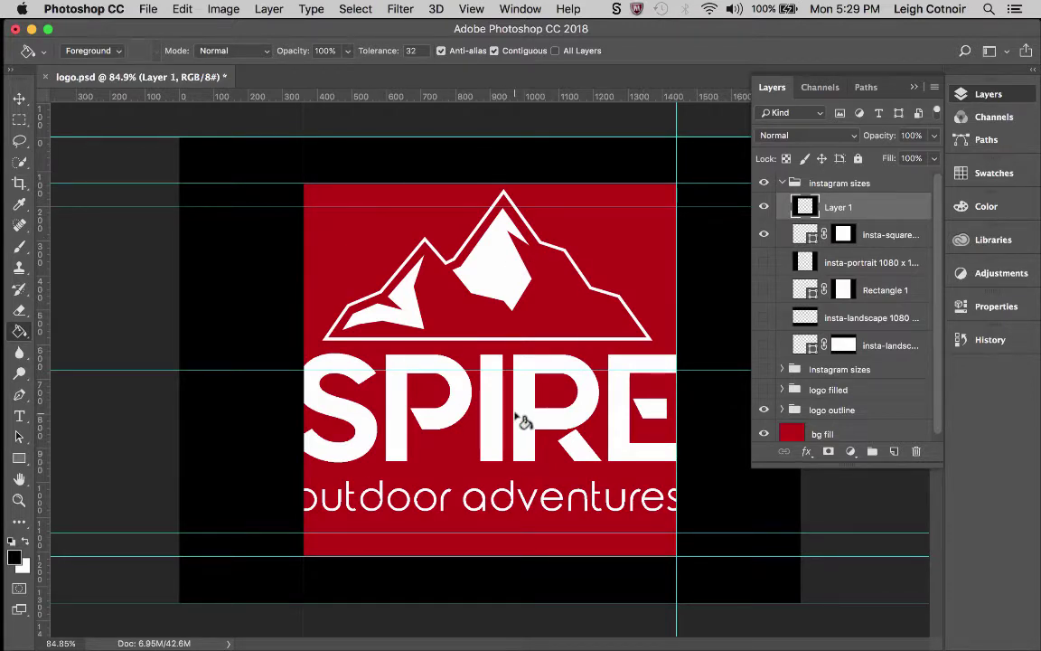
# - Rename the new black overlay layer to "insta-square 1080 x 1080", reusing the square shape layer's name
pyautogui.doubleClick(878, 234)
pyautogui.press('super+c')
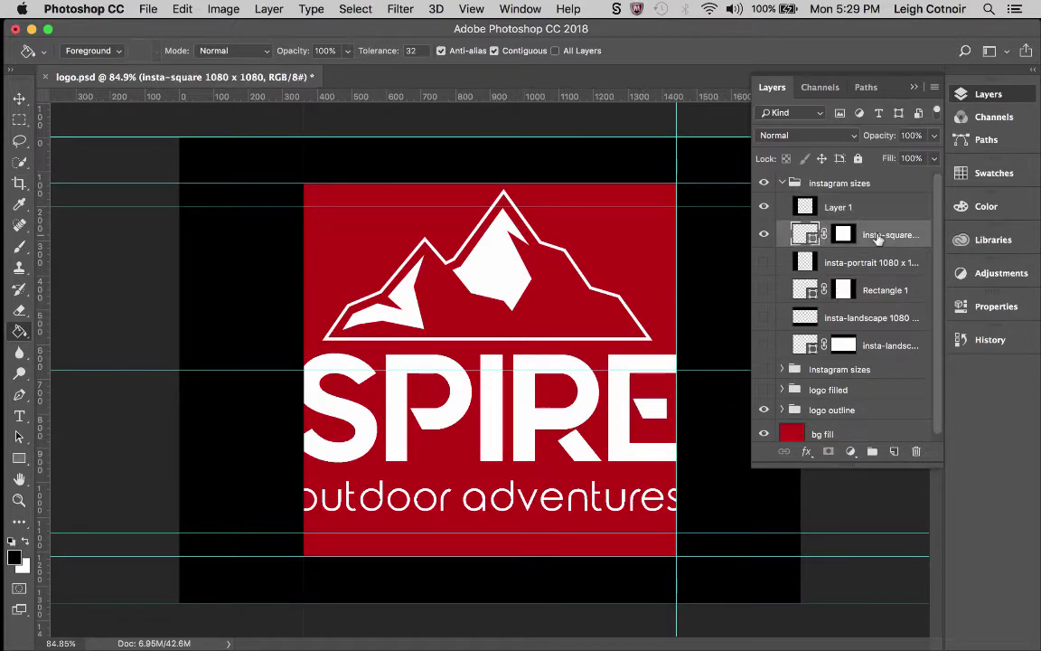
pyautogui.click(839, 207)
pyautogui.doubleClick(839, 207)
pyautogui.press('super+v')
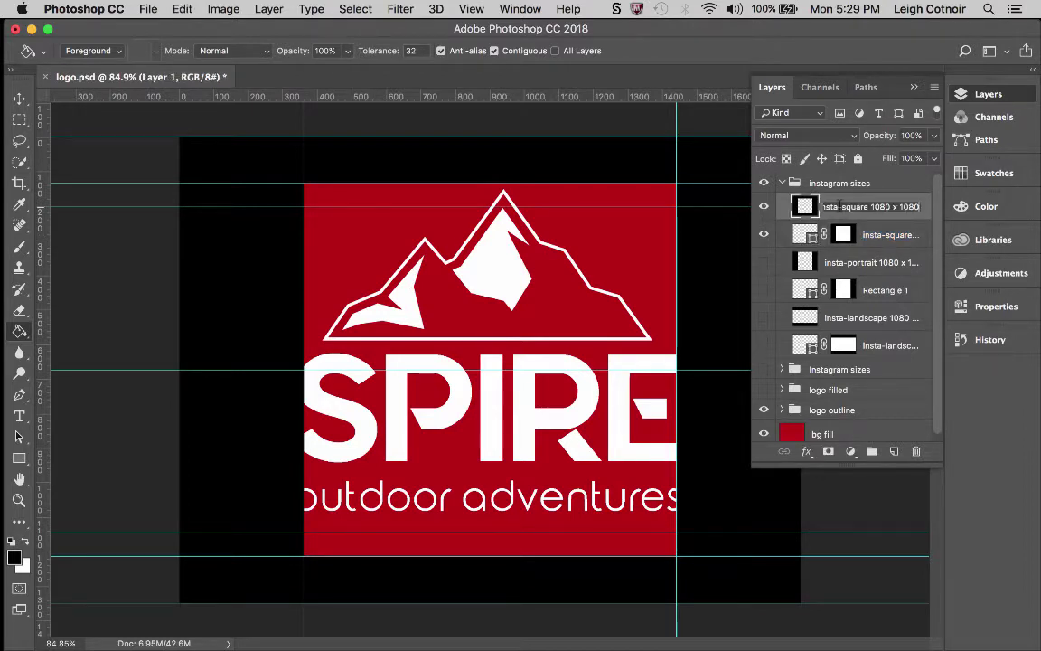
pyautogui.press('Return')
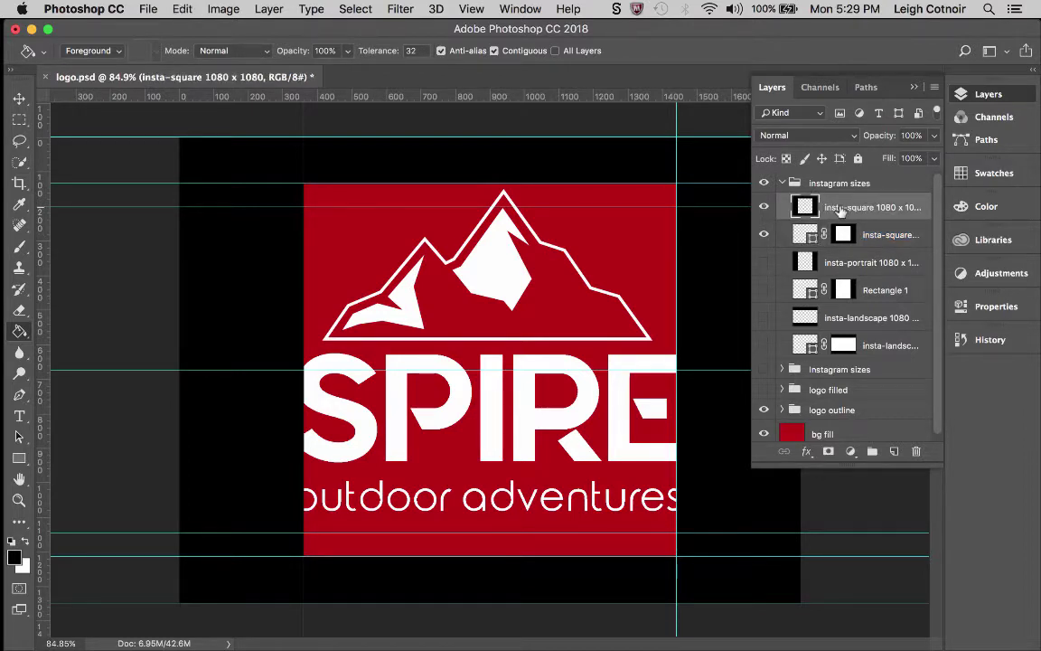
# - Hide both square layers, and preview the portrait and landscape overlays one at a time
pyautogui.click(765, 209)
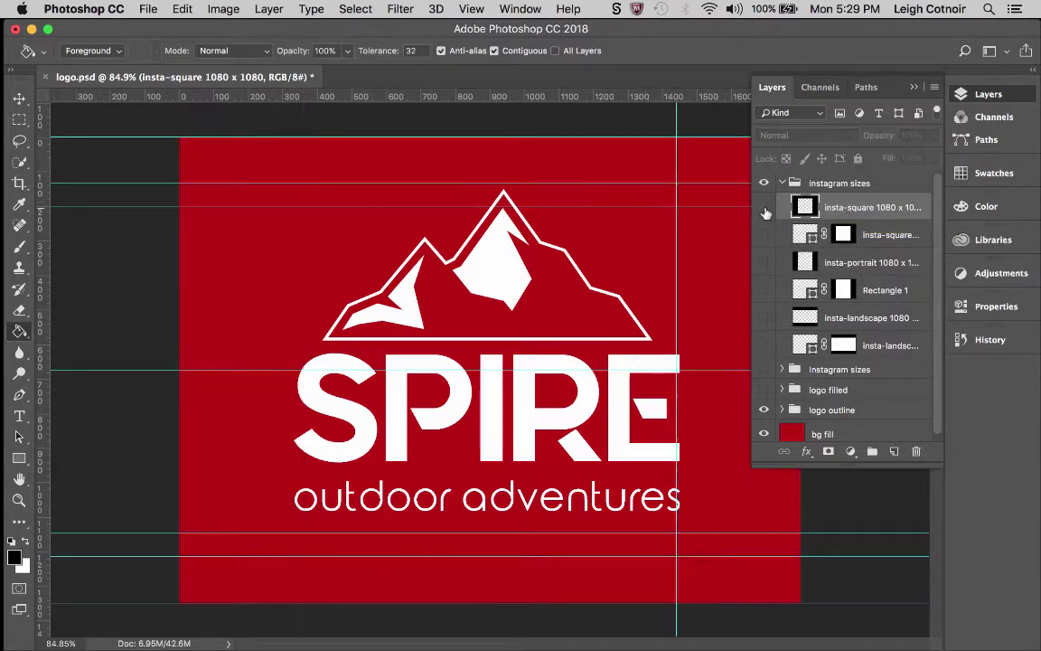
pyautogui.click(763, 263)
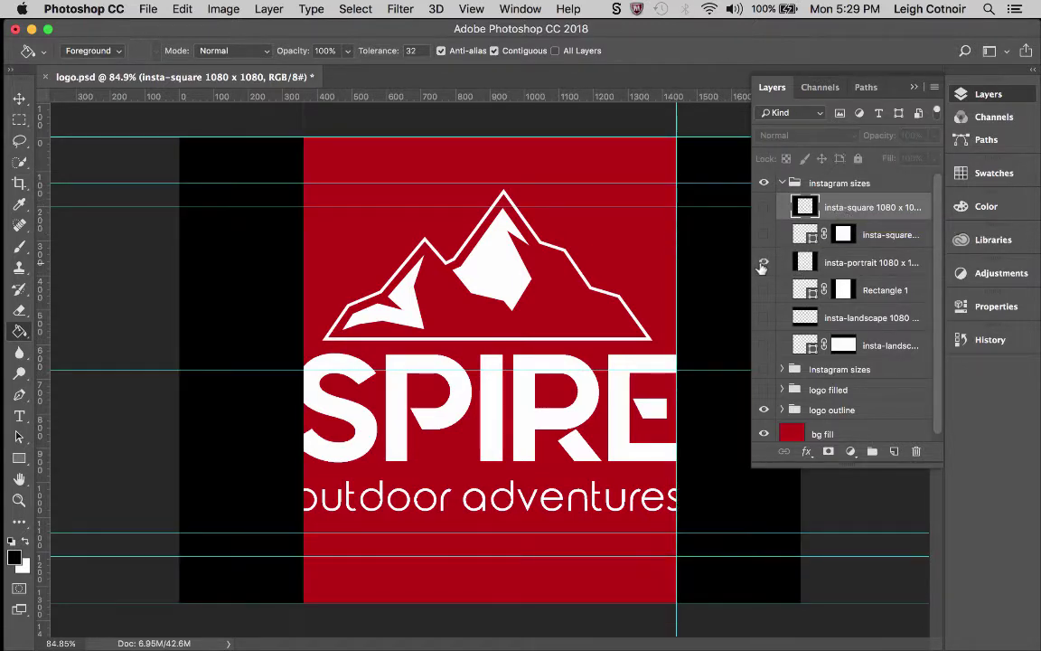
pyautogui.click(763, 263)
pyautogui.click(763, 319)
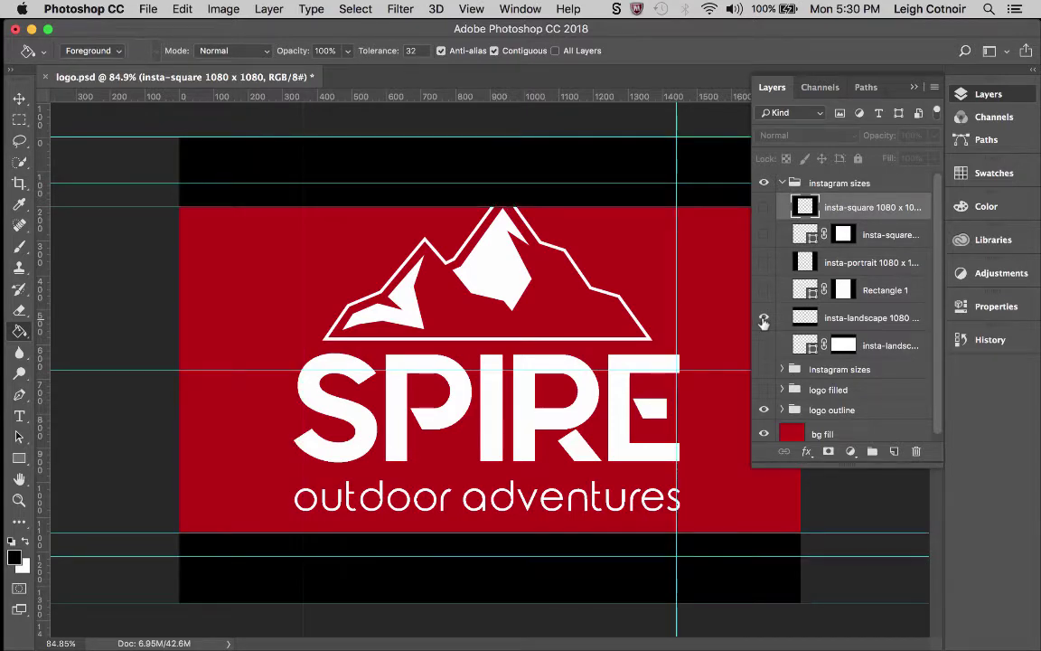
pyautogui.click(764, 320)
pyautogui.click(764, 320)
# - Show the portrait and square overlays together with the landscape overlay, toggling the landscape one to compare the crop
pyautogui.click(764, 263)
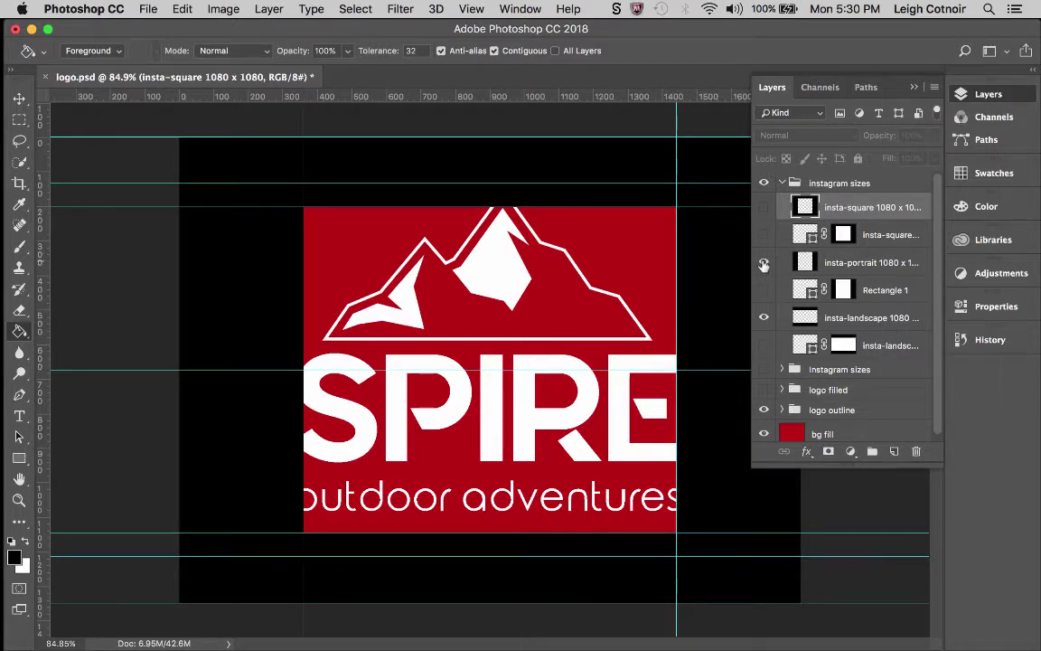
pyautogui.click(763, 208)
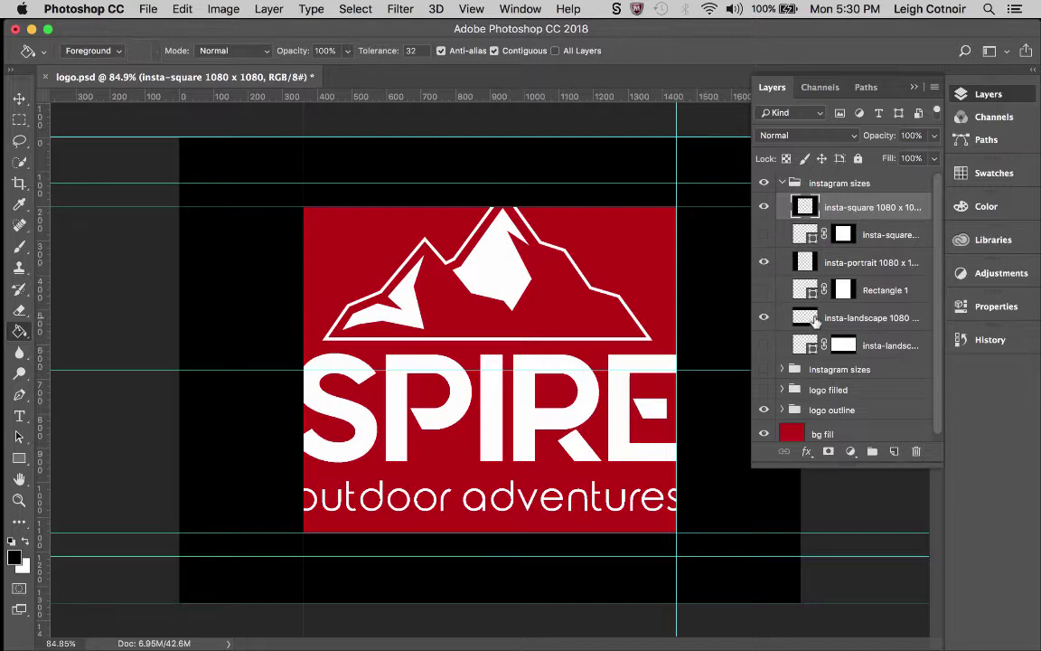
pyautogui.click(765, 318)
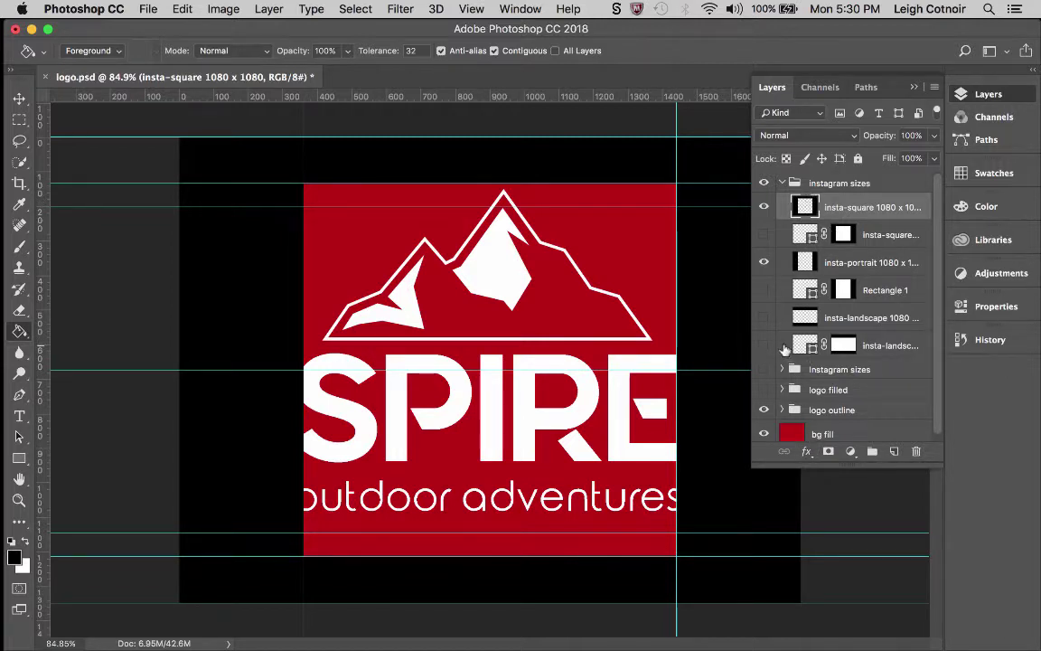
pyautogui.click(764, 318)
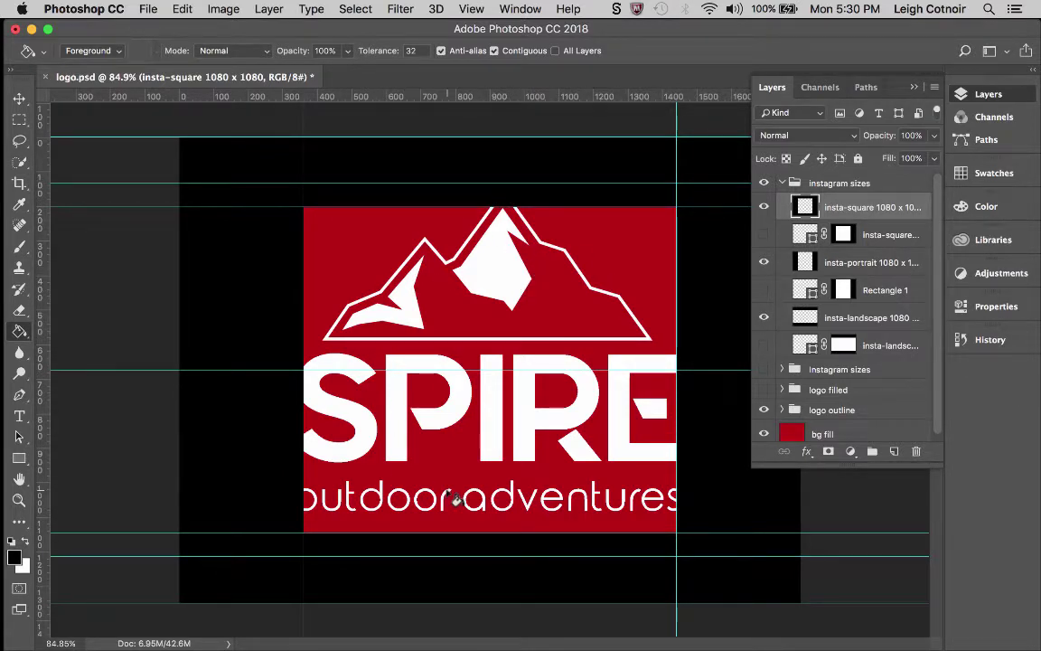
# - Collapse the finished instagram sizes group and delete the older hidden Instagram sizes group beneath it
pyautogui.click(783, 183)
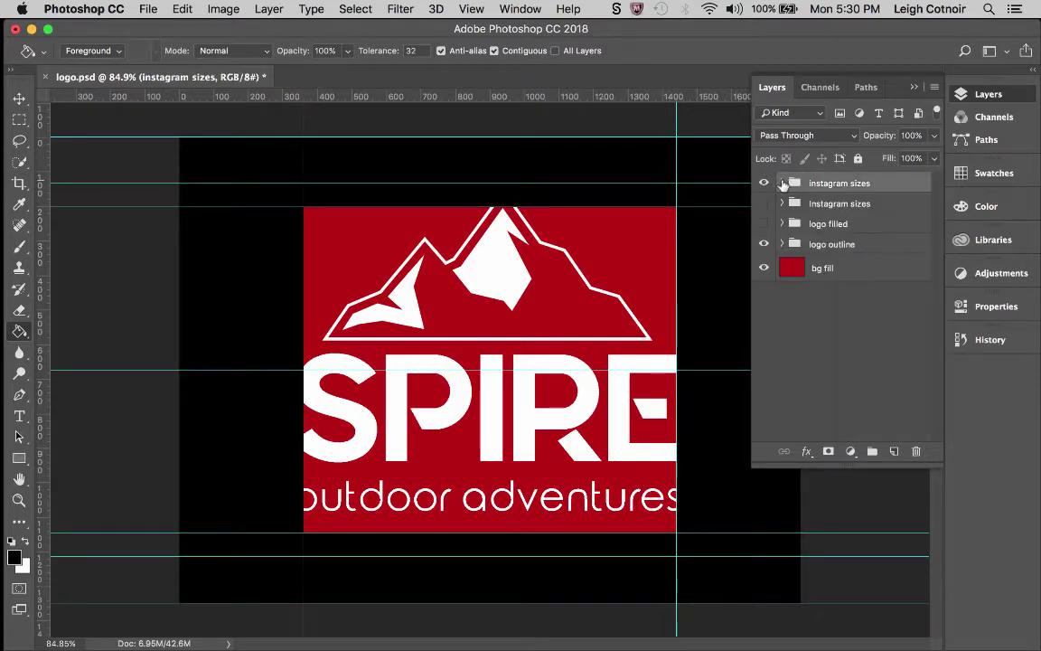
pyautogui.moveTo(797, 201); pyautogui.dragTo(916, 451)
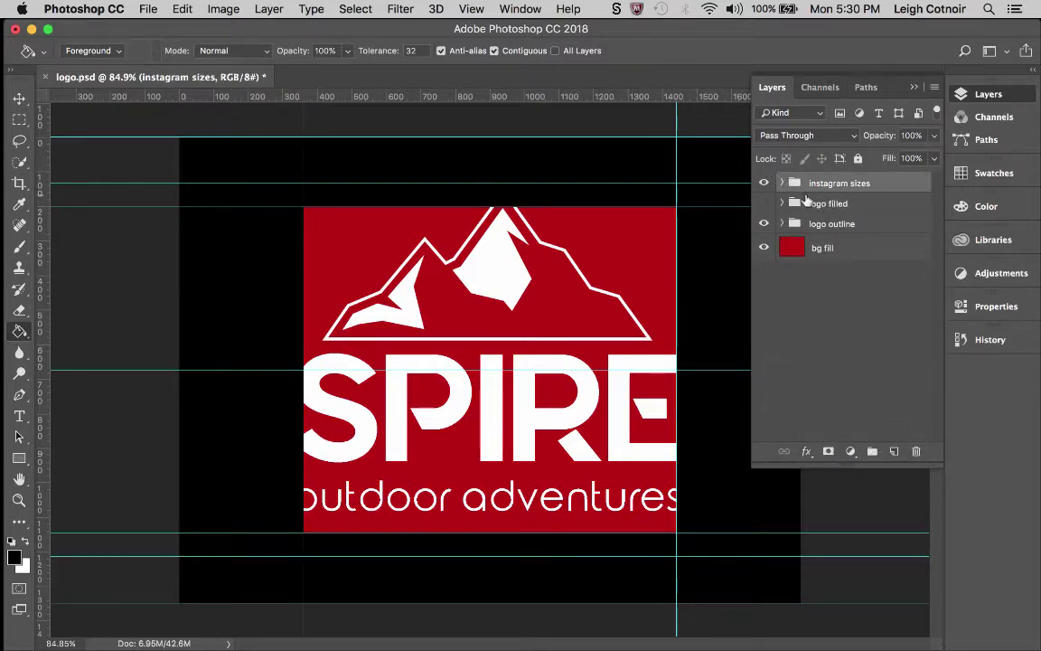
# - Hide the square overlay and set the insta-portrait overlay layer's opacity to 70%
pyautogui.click(783, 183)
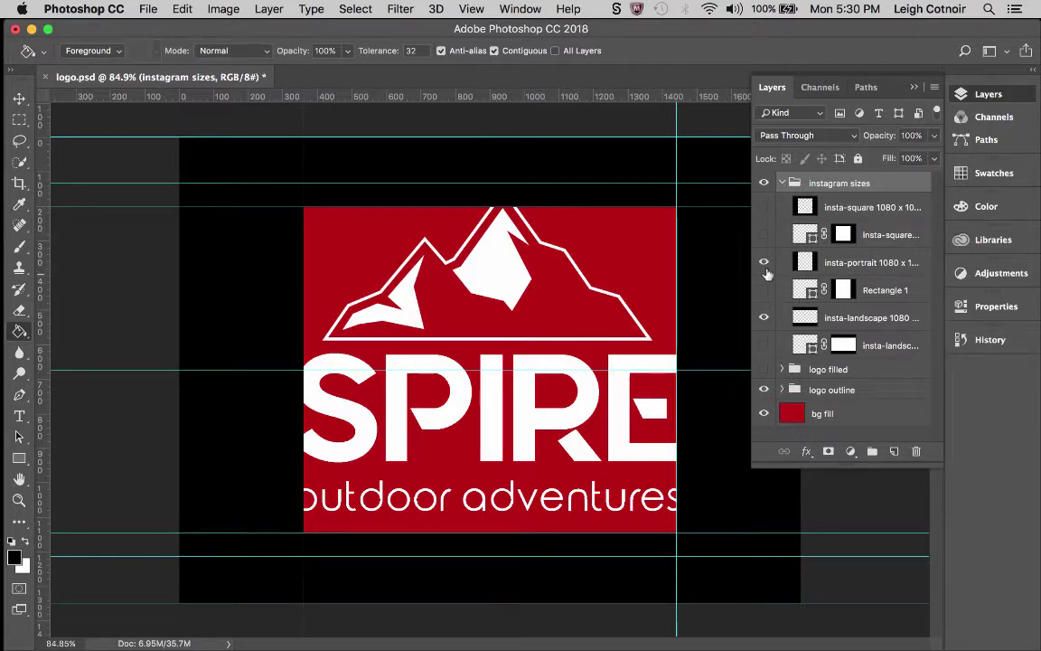
pyautogui.click(855, 262)
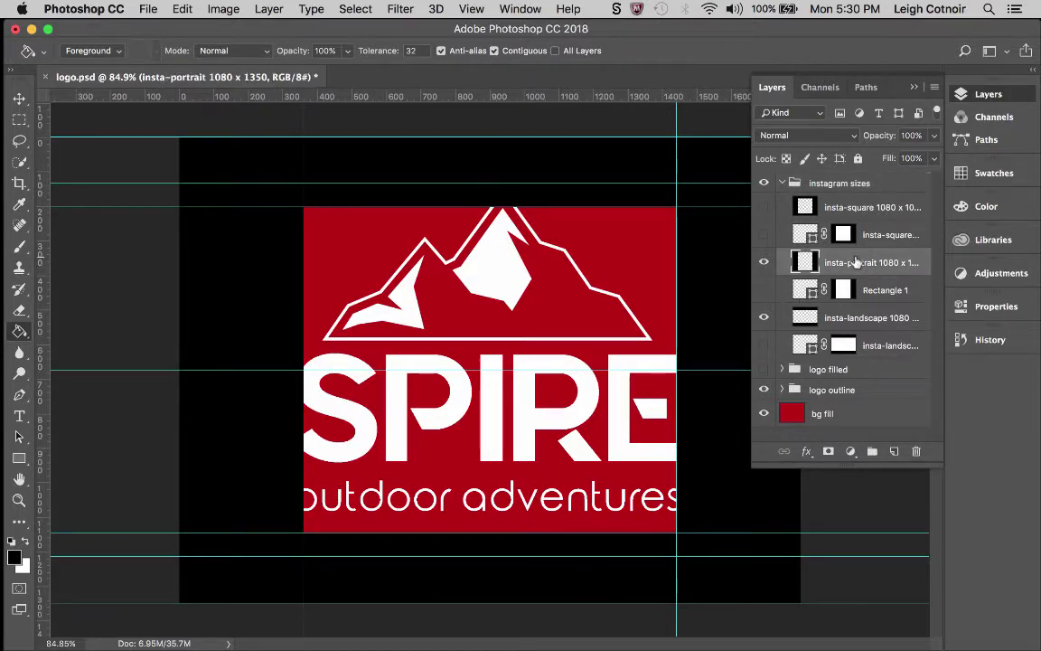
pyautogui.click(935, 138)
pyautogui.moveTo(934, 159); pyautogui.dragTo(910, 160)
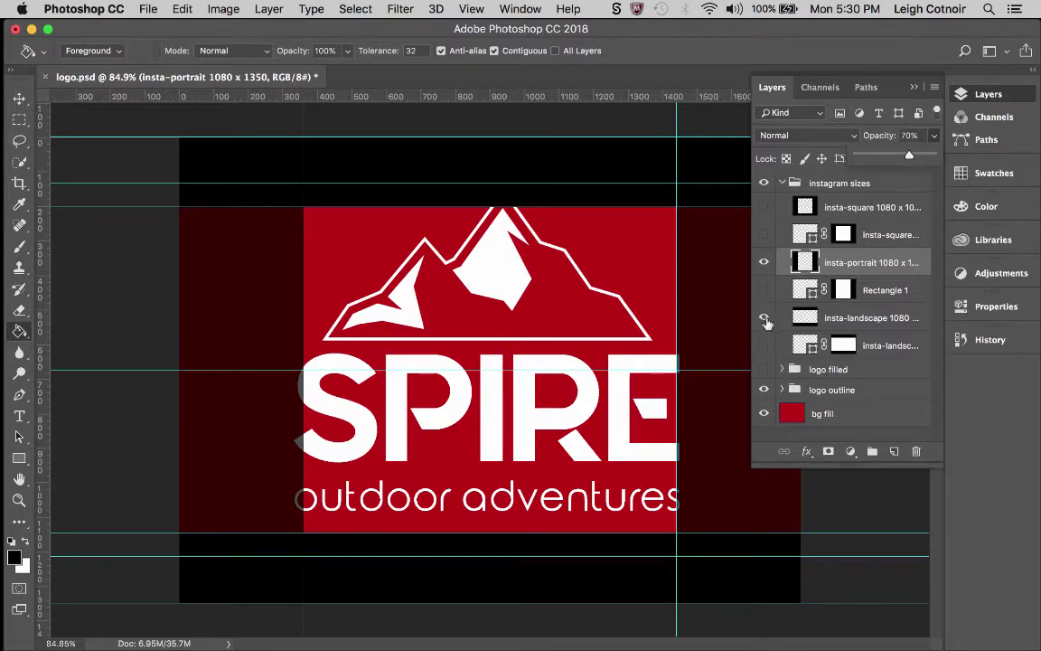
# - Set the insta-landscape overlay layer's opacity to 75%
pyautogui.click(832, 313)
pyautogui.click(832, 313)
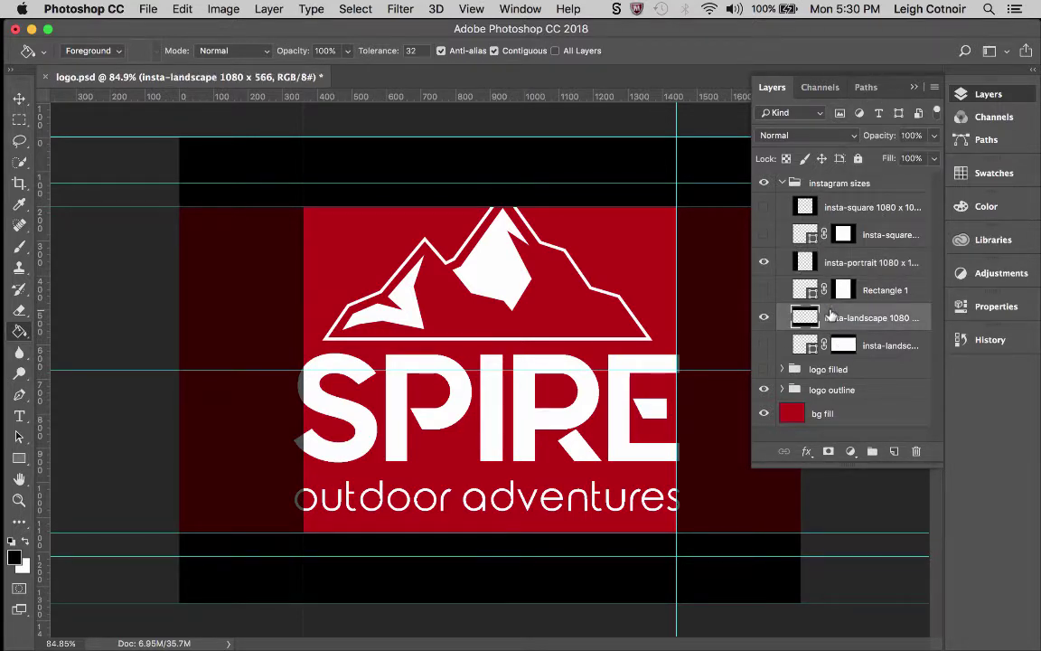
pyautogui.click(933, 135)
pyautogui.moveTo(934, 158); pyautogui.dragTo(914, 158)
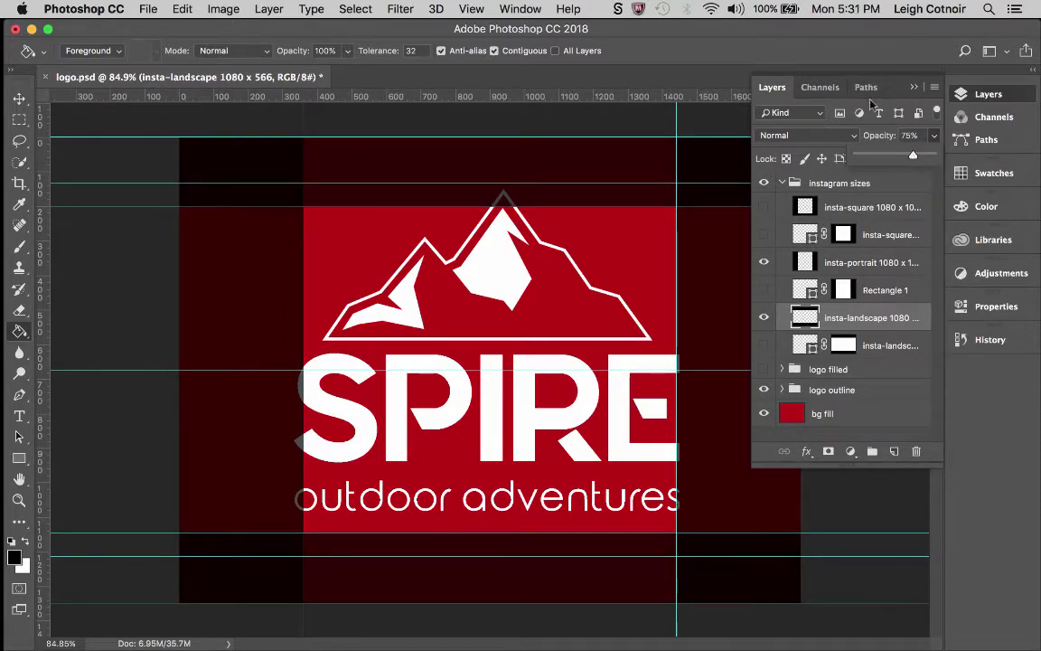
# - Collapse and lock the instagram sizes group, and show the logo filled group with the logo groups collapsed
pyautogui.click(836, 207)
pyautogui.click(836, 207)
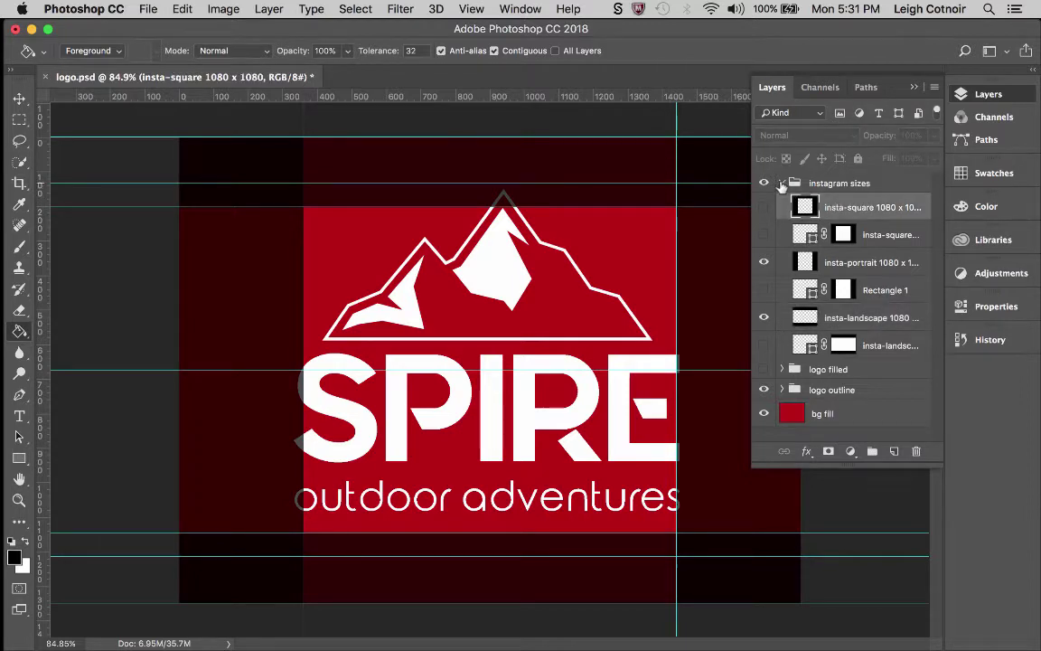
pyautogui.click(782, 183)
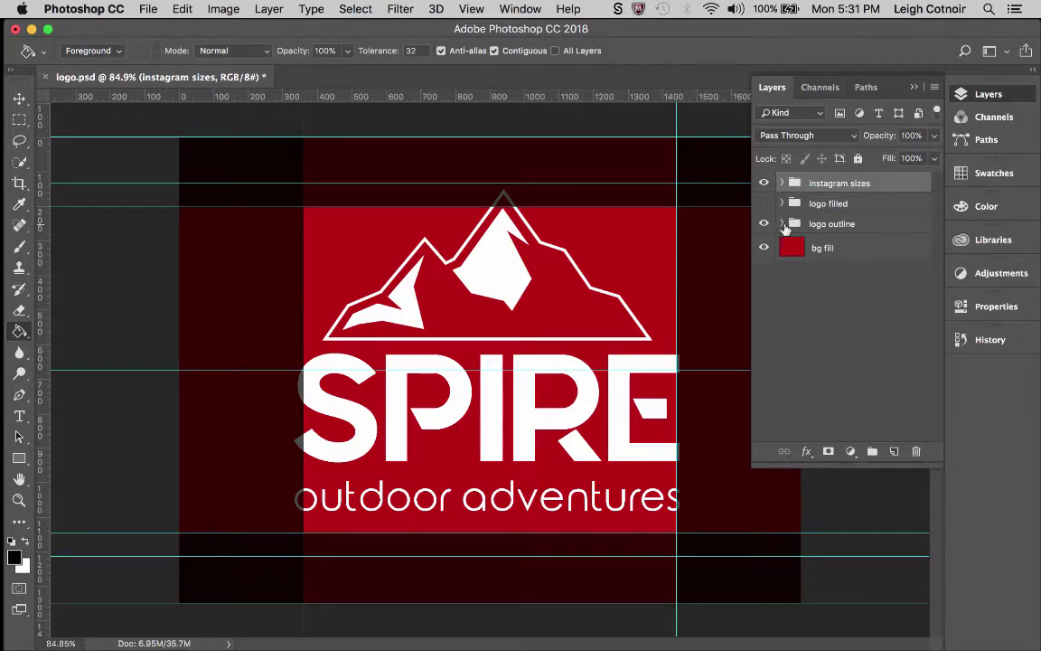
pyautogui.click(764, 203)
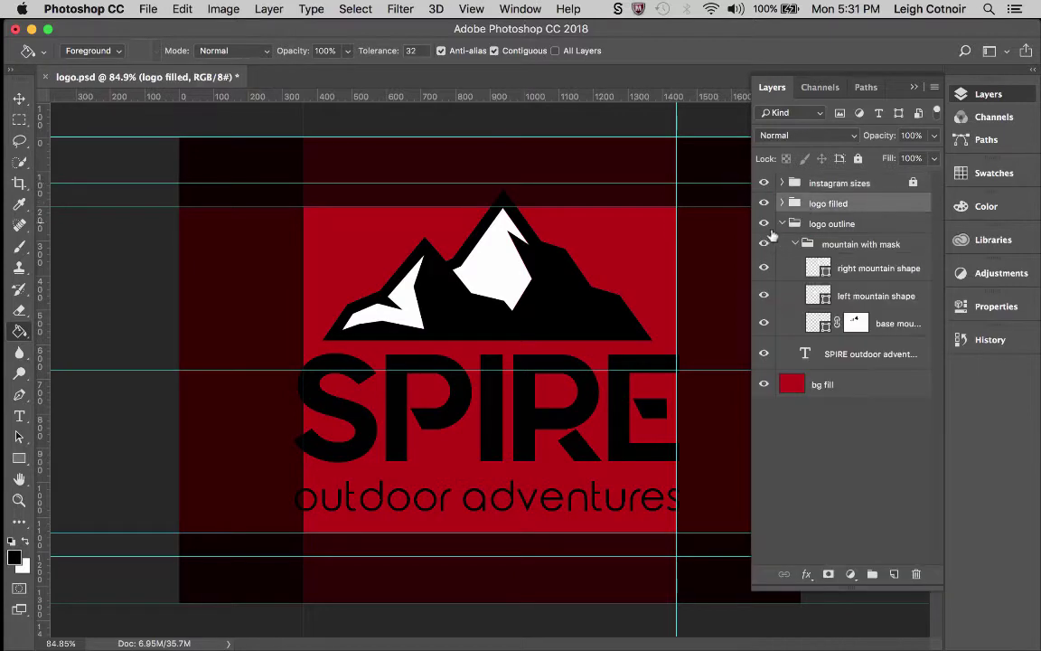
pyautogui.click(793, 244)
pyautogui.click(784, 225)
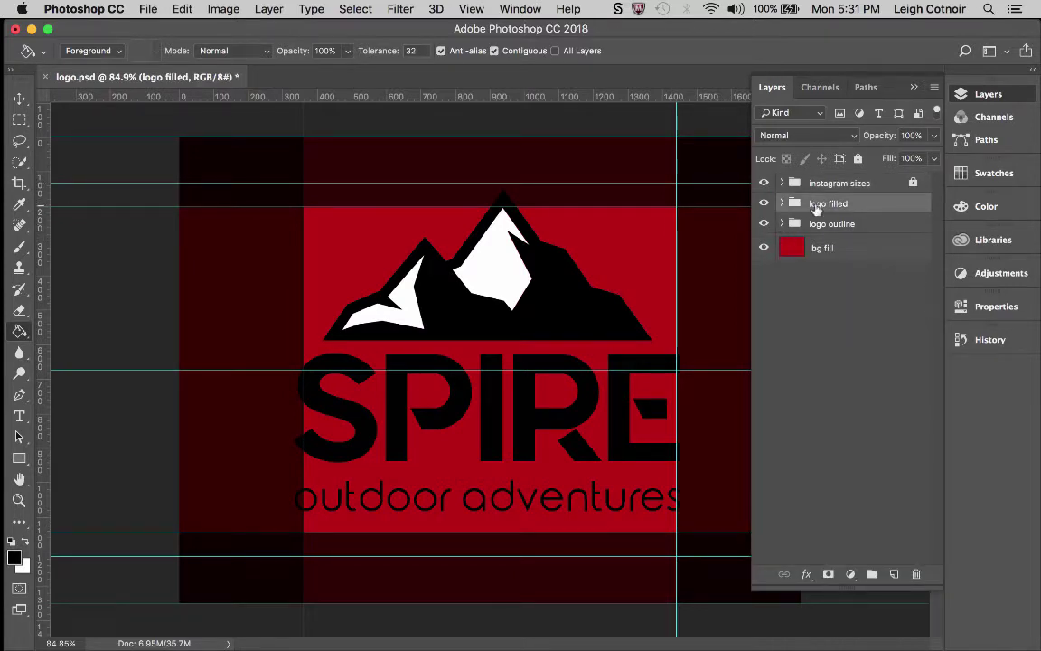
# - Scale the logo filled and logo outline groups together to about 85% so the logo fits inside the square crop area
pyautogui.keyDown('shift'); pyautogui.click(818, 226); pyautogui.keyUp('shift')
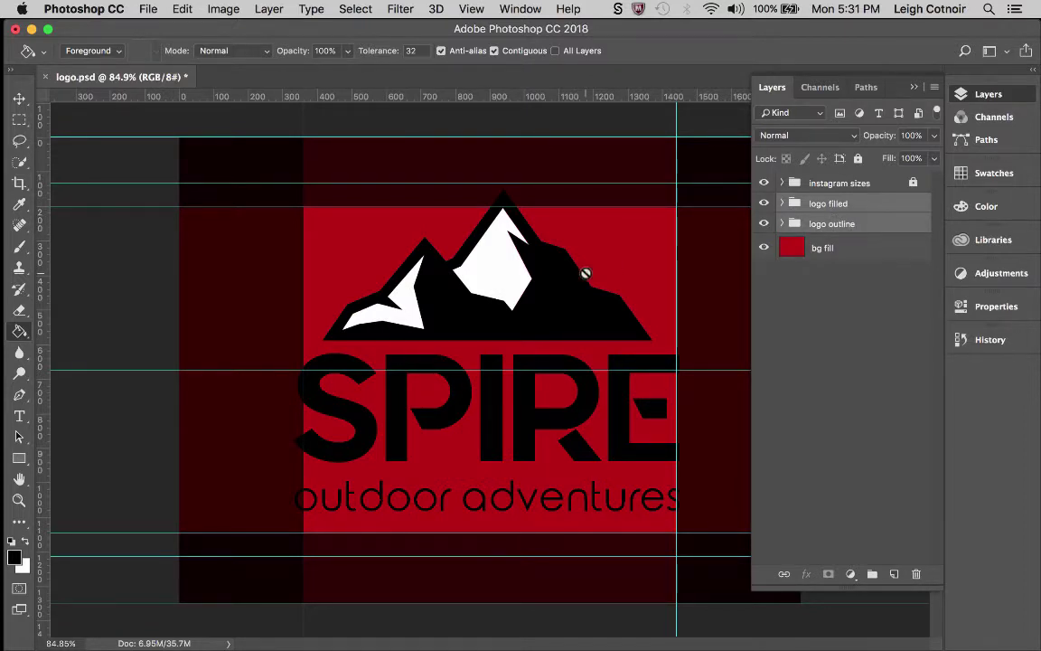
pyautogui.press('super+t')
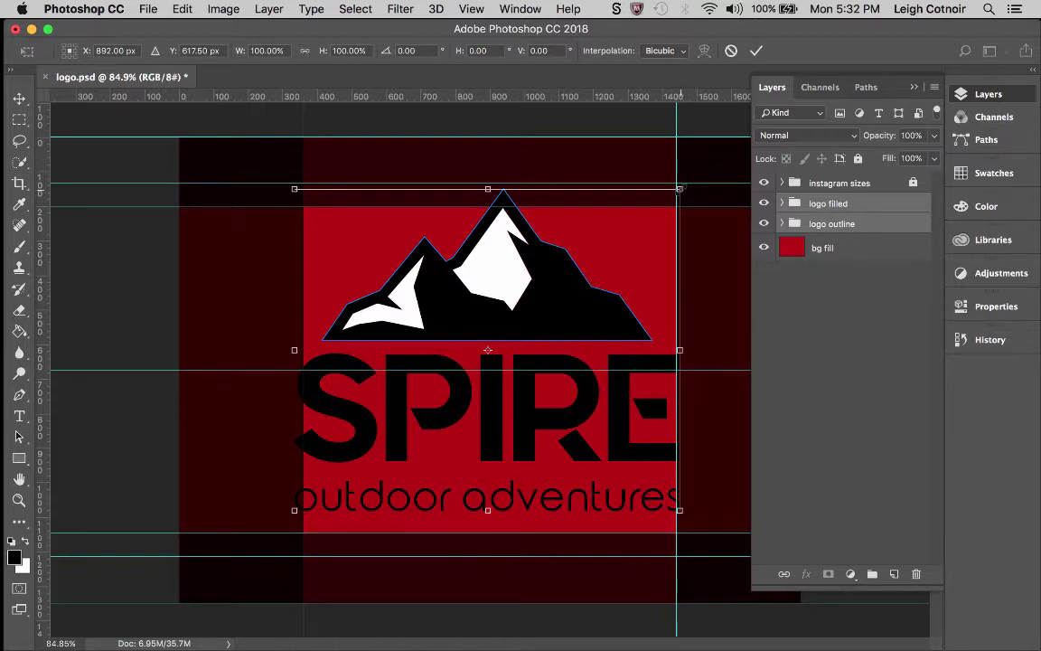
pyautogui.moveTo(679, 189); pyautogui.dragTo(671, 199)
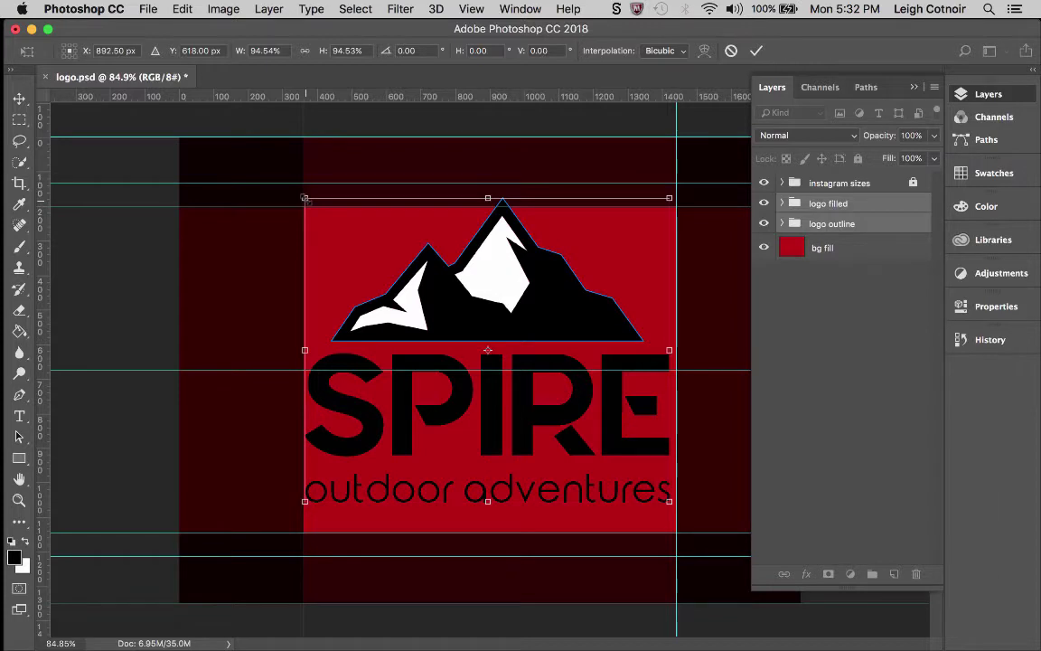
pyautogui.moveTo(308, 201); pyautogui.dragTo(311, 204)
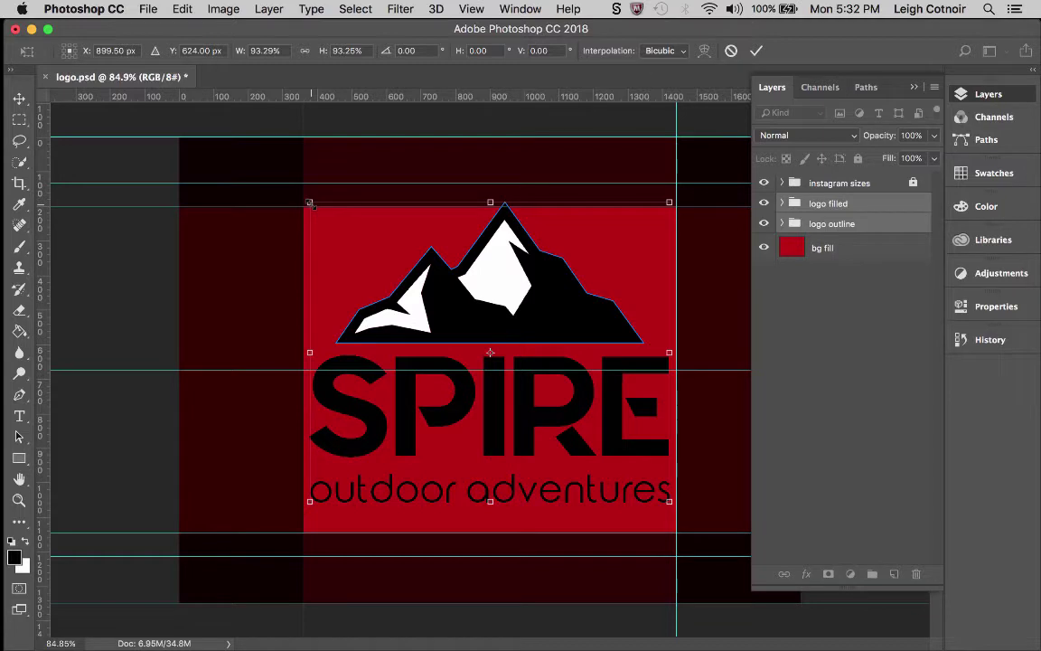
pyautogui.moveTo(309, 203); pyautogui.dragTo(325, 215)
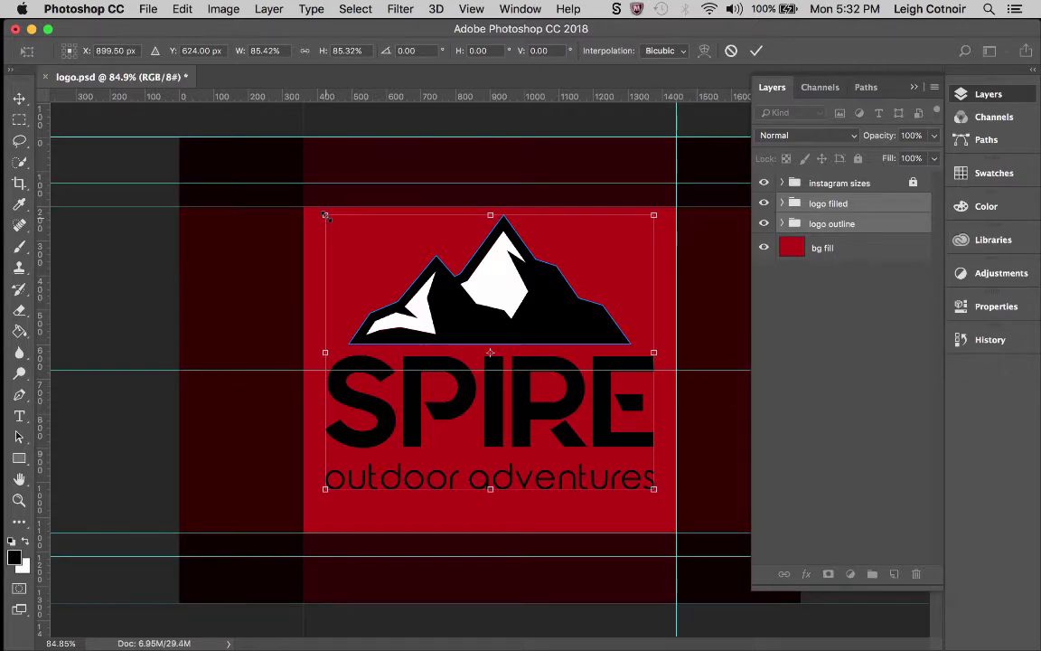
pyautogui.moveTo(325, 216); pyautogui.dragTo(327, 217)
# - Move both logo groups down to a Y position of 652 px and apply the transform
pyautogui.hotkey('shift', 'Down')
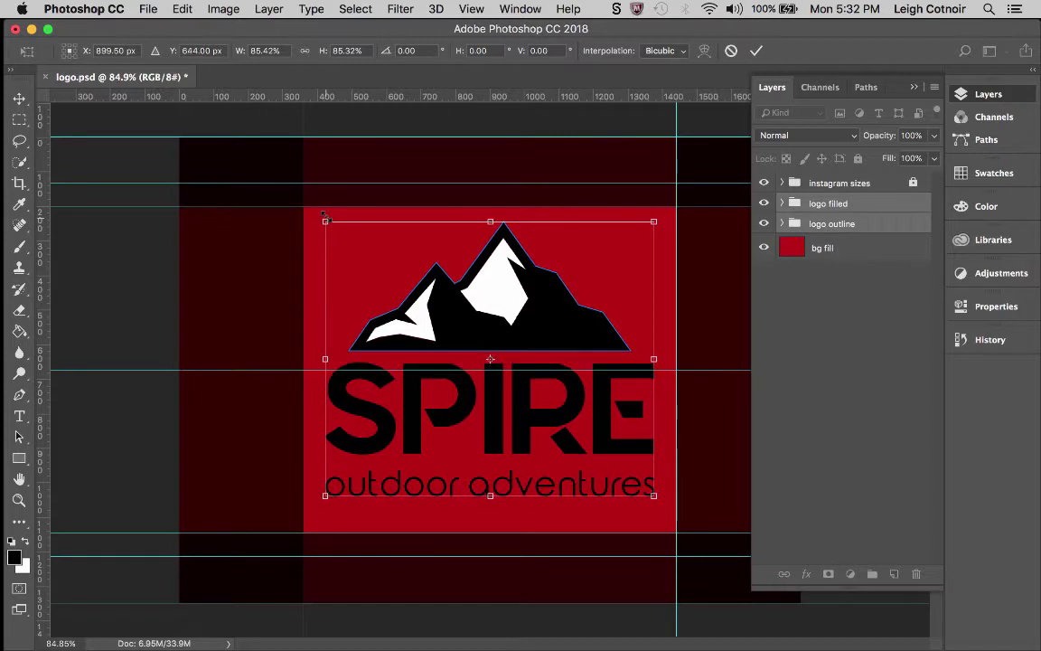
pyautogui.moveTo(325, 214); pyautogui.dragTo(327, 218)
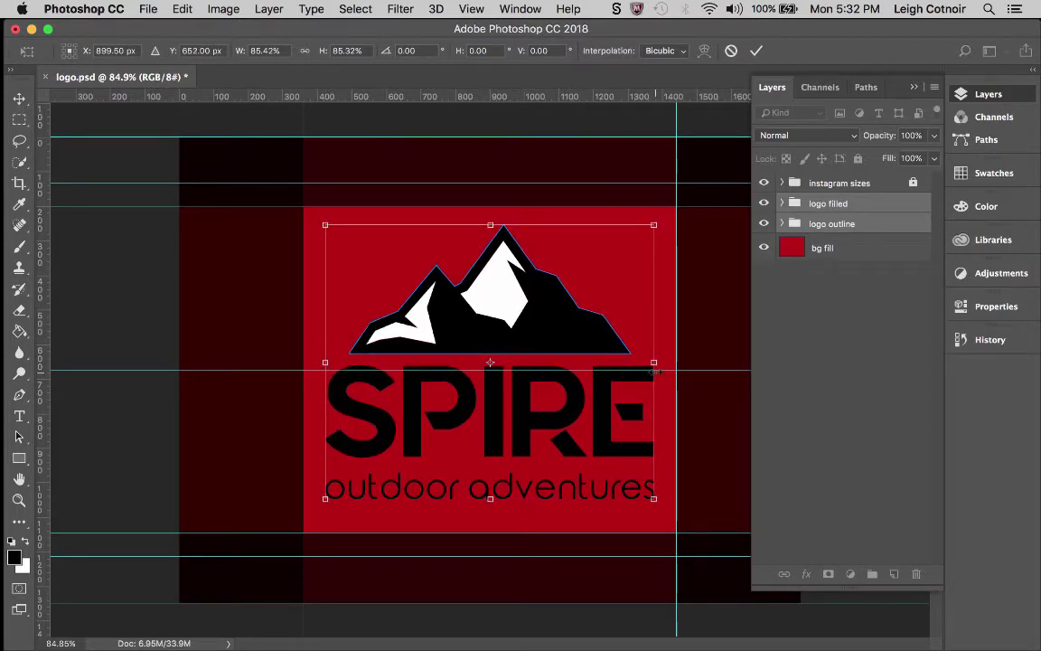
pyautogui.press('Return')
pyautogui.press('g')
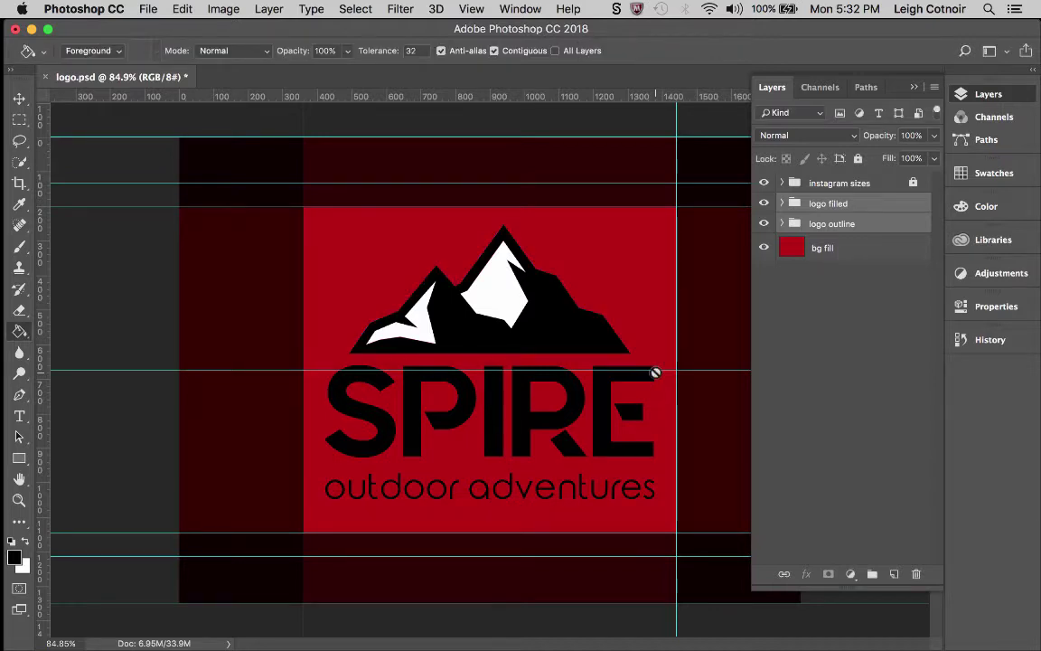
# - Toggle the logo outline and logo filled groups off and on to check both resized versions
pyautogui.click(764, 224)
pyautogui.click(763, 224)
pyautogui.click(764, 203)
pyautogui.click(763, 205)
# - Hide the portrait overlay inside the unlocked instagram sizes group and set the insta-landscape overlay's opacity to 100%
pyautogui.click(782, 183)
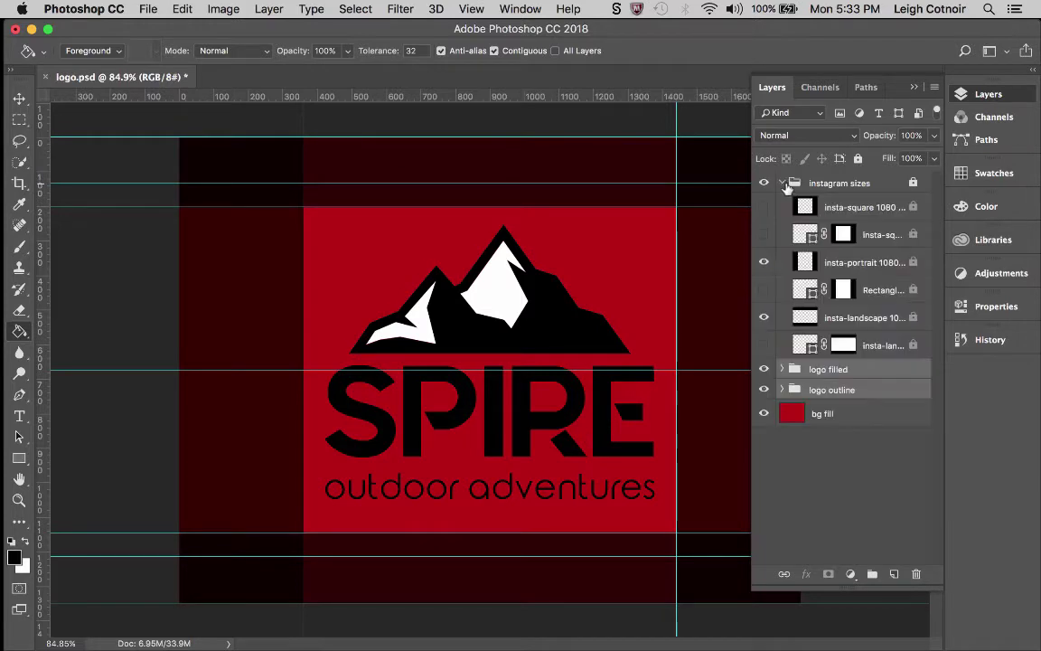
pyautogui.click(765, 263)
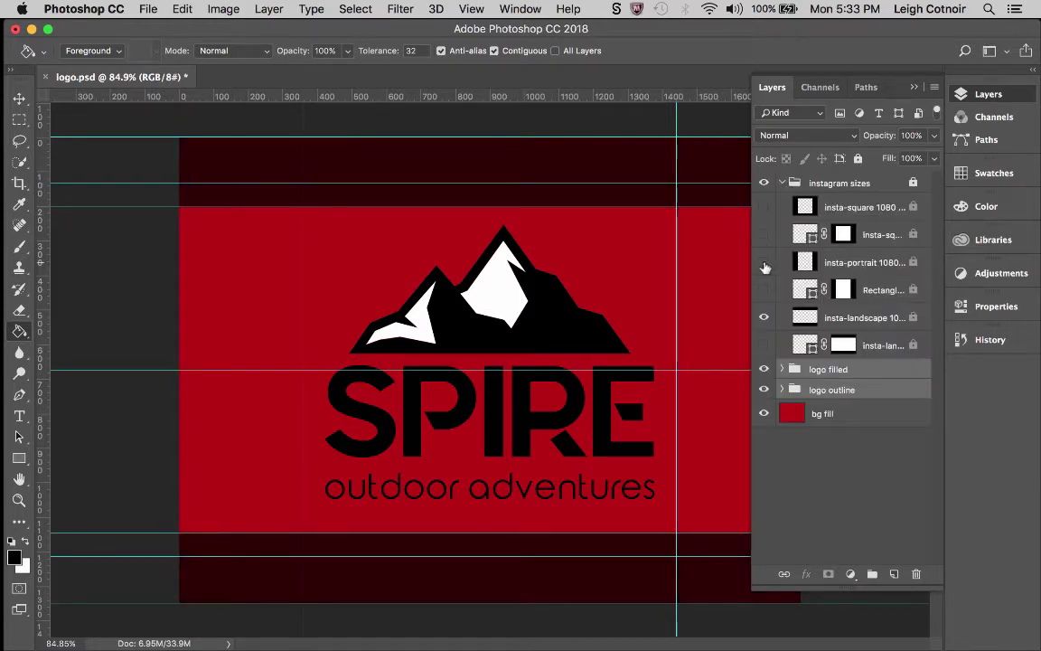
pyautogui.click(813, 317)
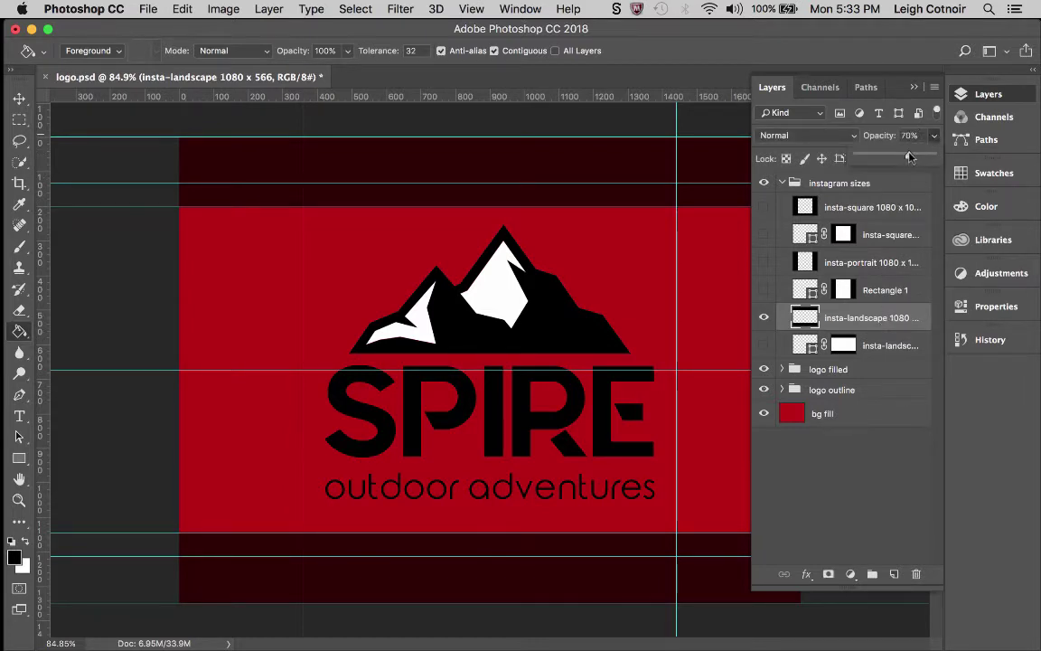
pyautogui.click(934, 135)
pyautogui.moveTo(913, 155); pyautogui.dragTo(983, 158)
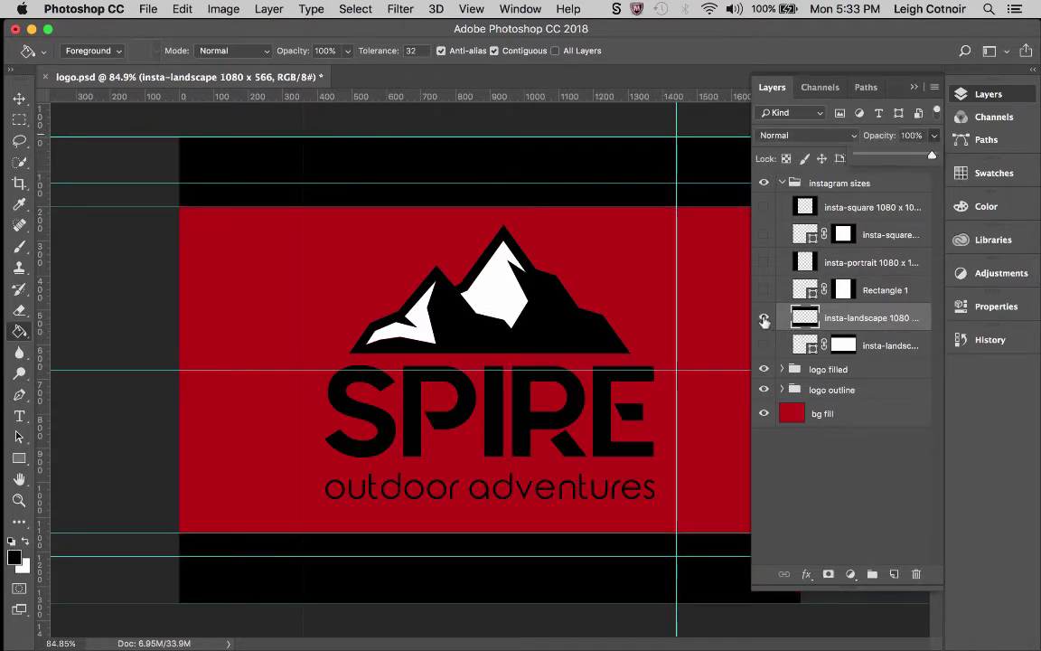
# - Show the insta-portrait overlay in place of the landscape one and set its opacity to 84%
pyautogui.click(764, 321)
pyautogui.click(763, 262)
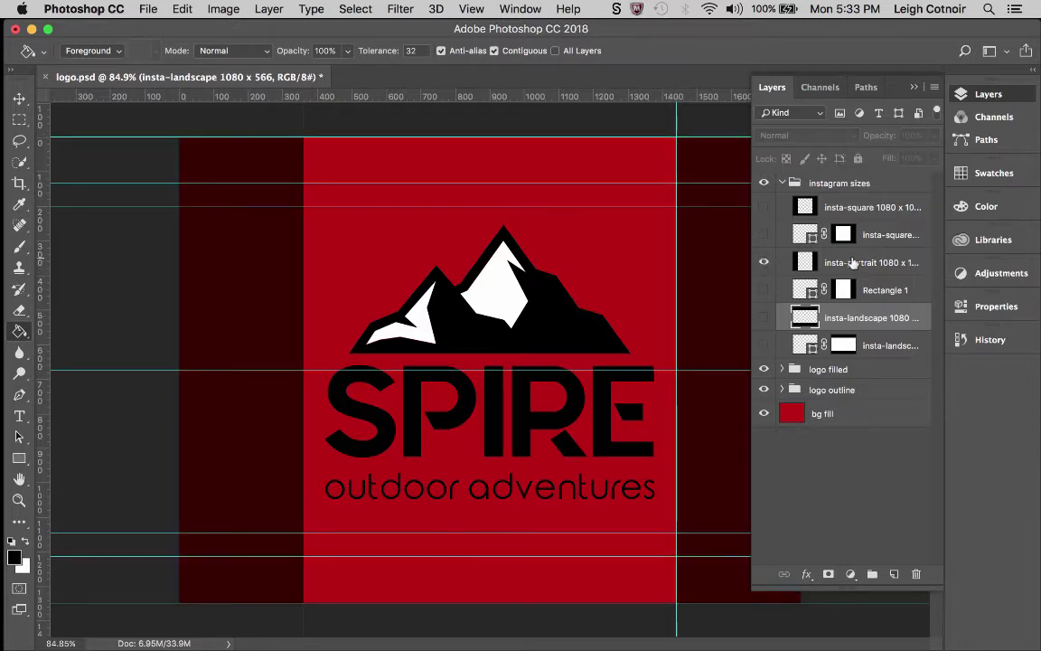
pyautogui.click(854, 262)
pyautogui.click(934, 135)
pyautogui.moveTo(908, 158); pyautogui.dragTo(920, 159)
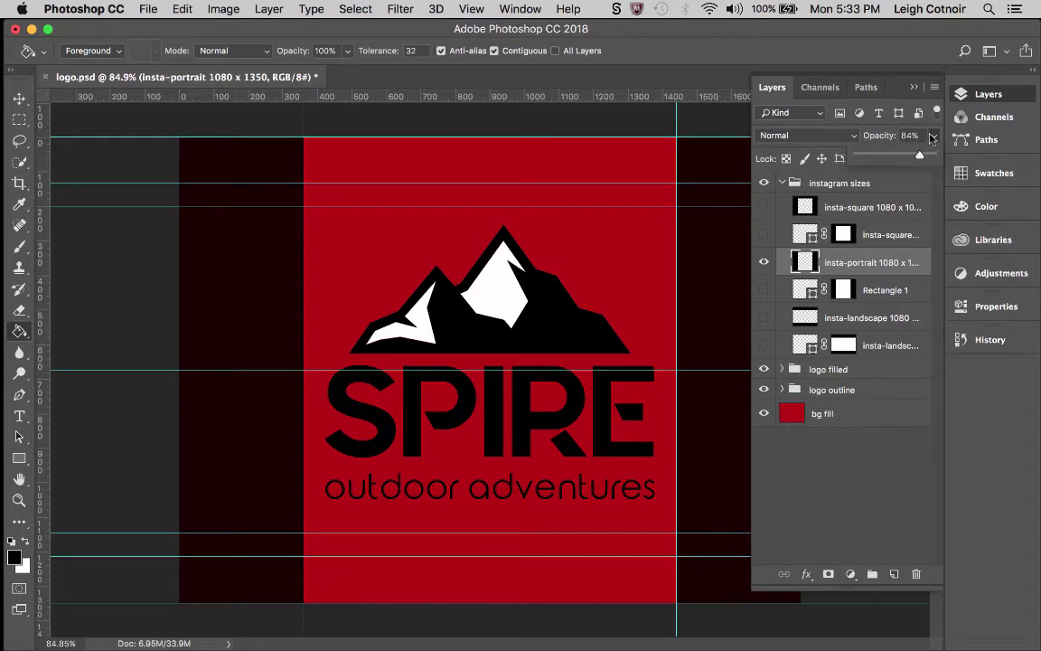
pyautogui.click(933, 137)
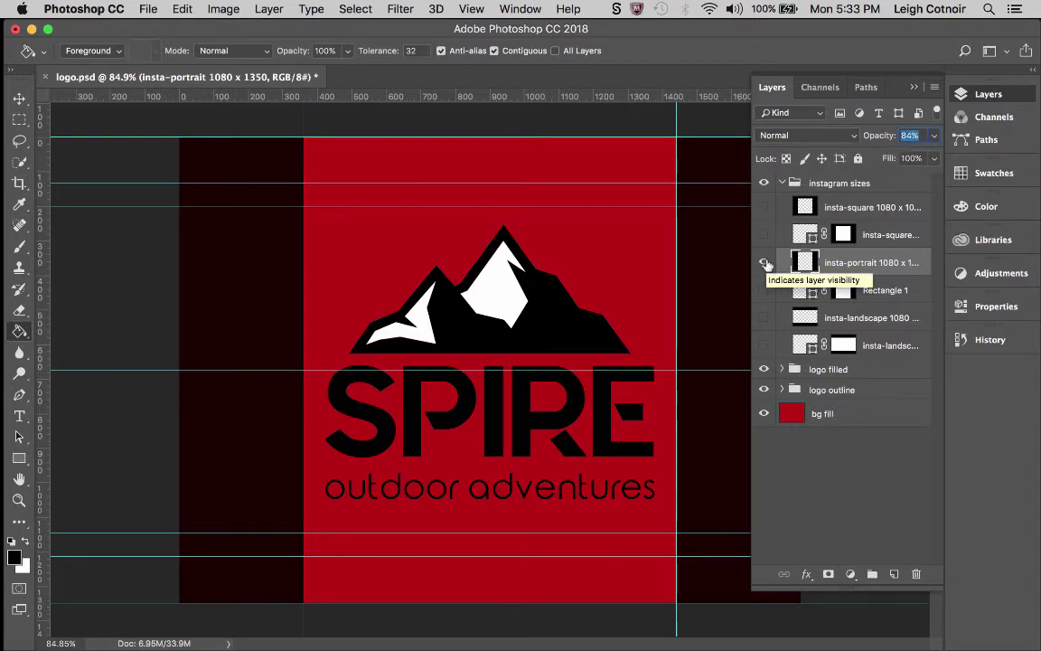
# - Hide the portrait overlay, leaving the instagram sizes group and Layers panel collapsed, and save logo.psd
pyautogui.click(765, 263)
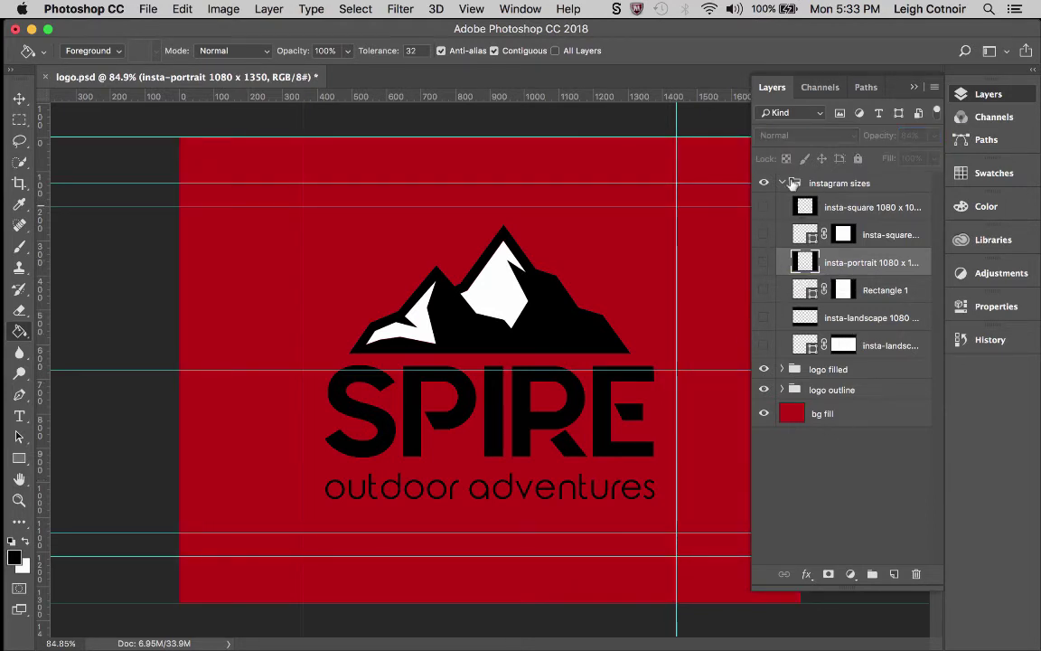
pyautogui.click(783, 183)
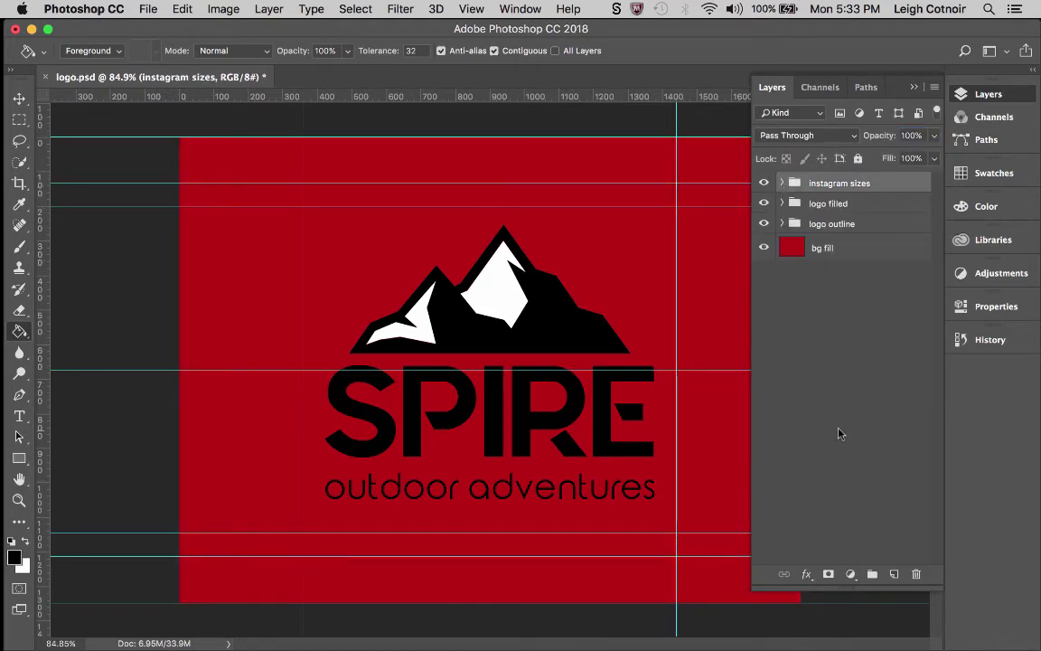
pyautogui.click(823, 81)
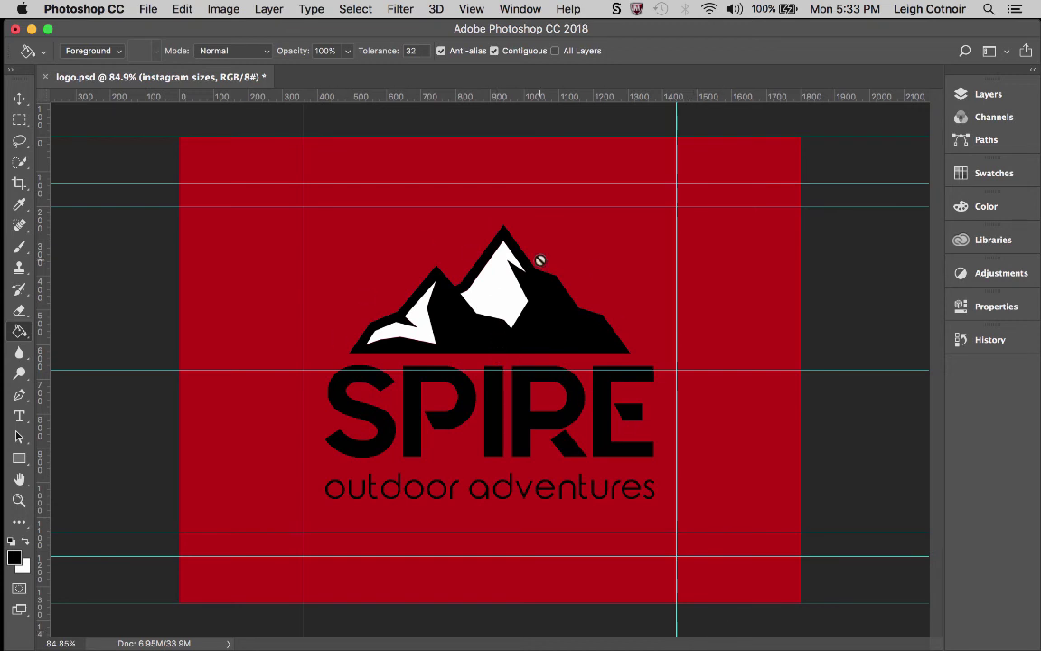
pyautogui.press('super+s')
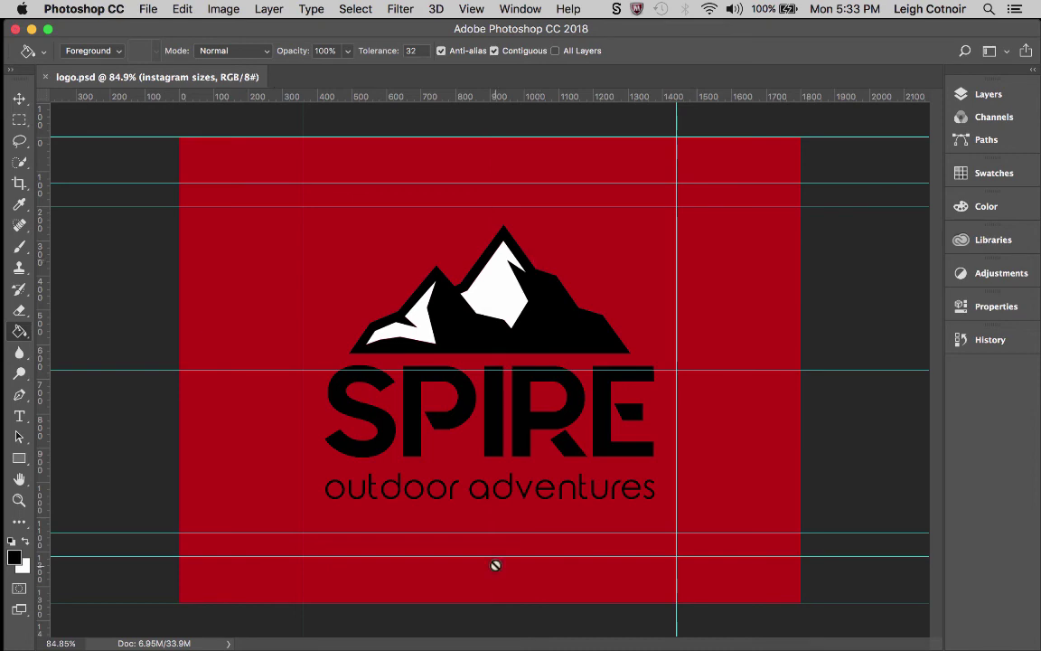